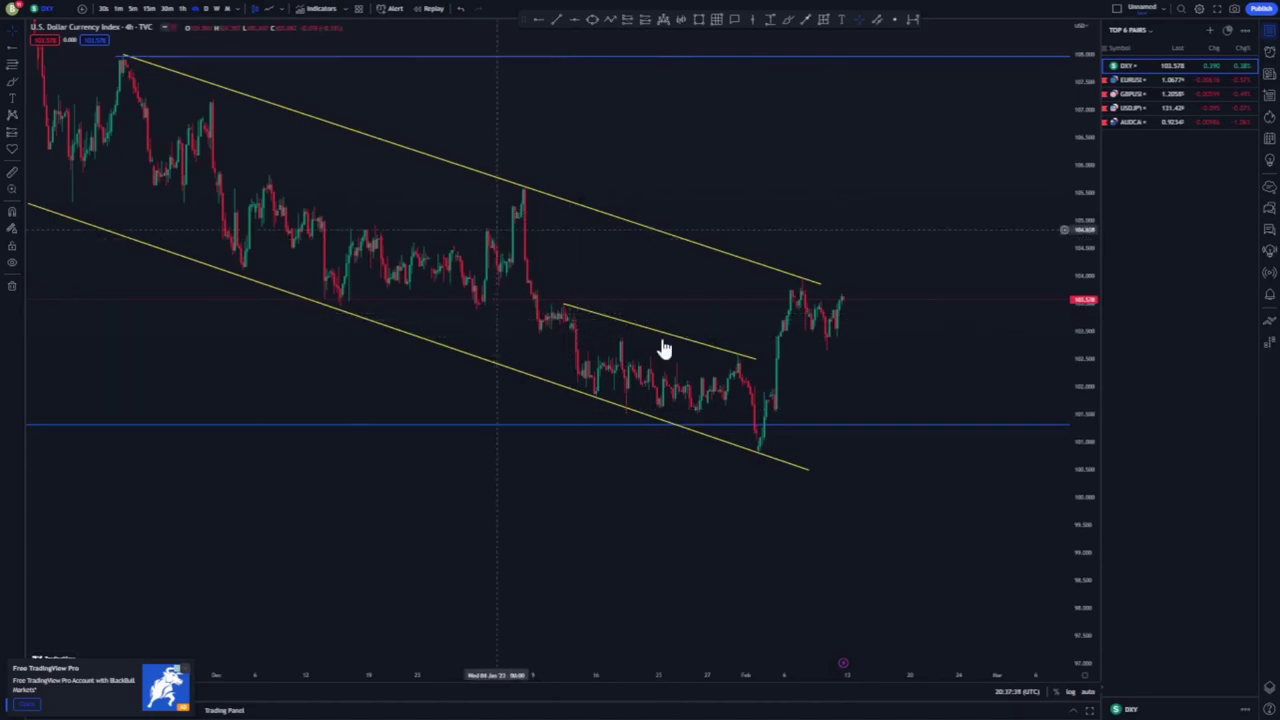
# Step: Extend the lower trendline of the descending channel slightly further forward in time
pyautogui.moveTo(808, 468); pyautogui.dragTo(837, 478)
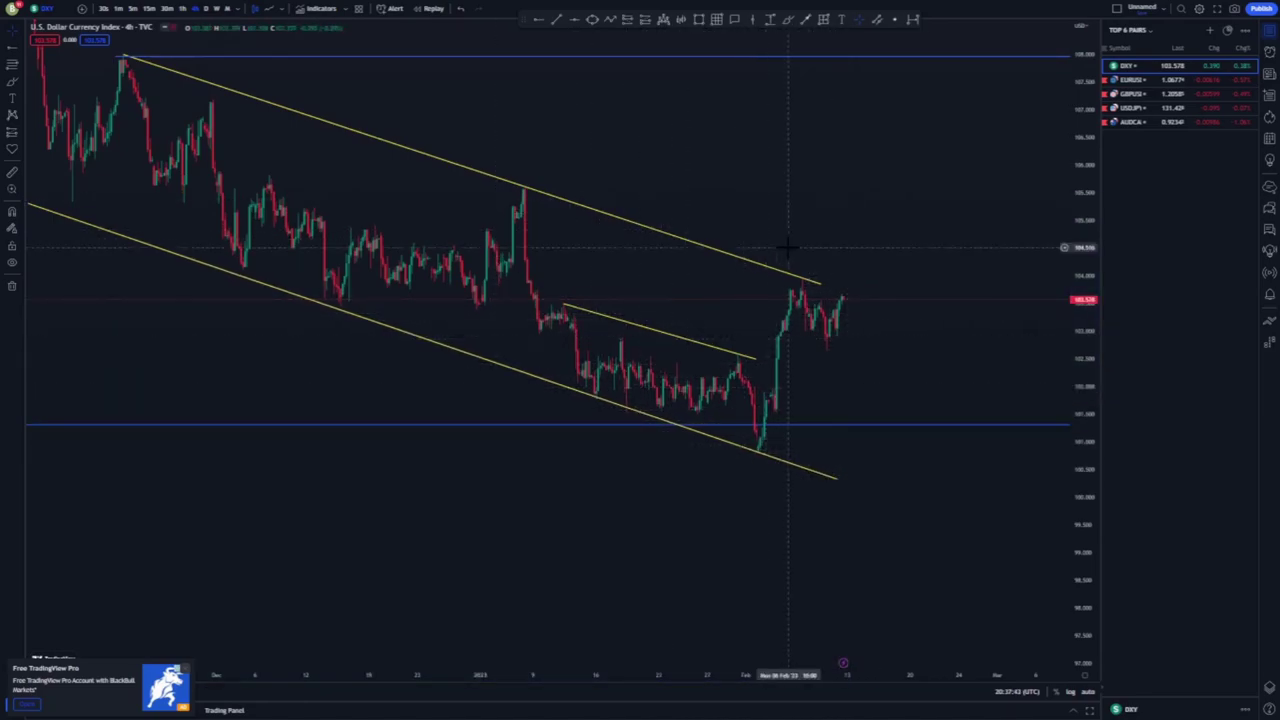
# Step: Draw an arrow from the current price up to the 108.000 horizontal line, and delete it
pyautogui.moveTo(891, 288); pyautogui.dragTo(889, 354)
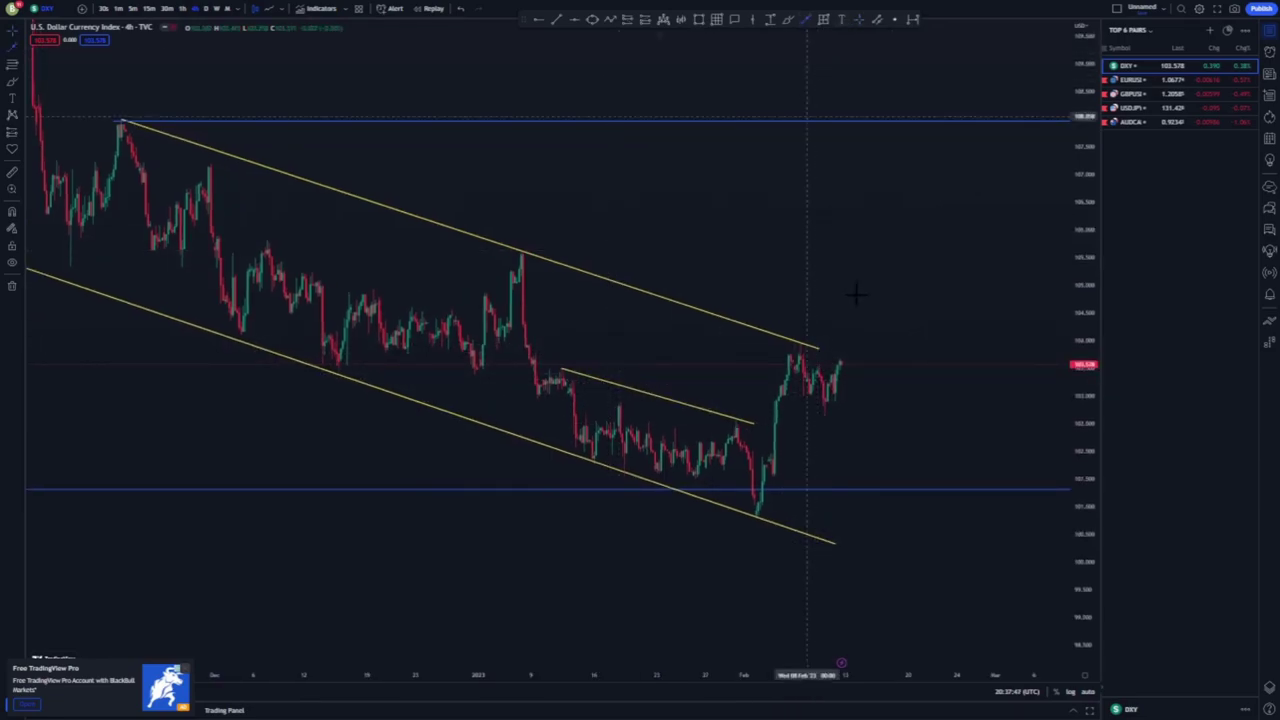
pyautogui.click(855, 122)
pyautogui.click(883, 243)
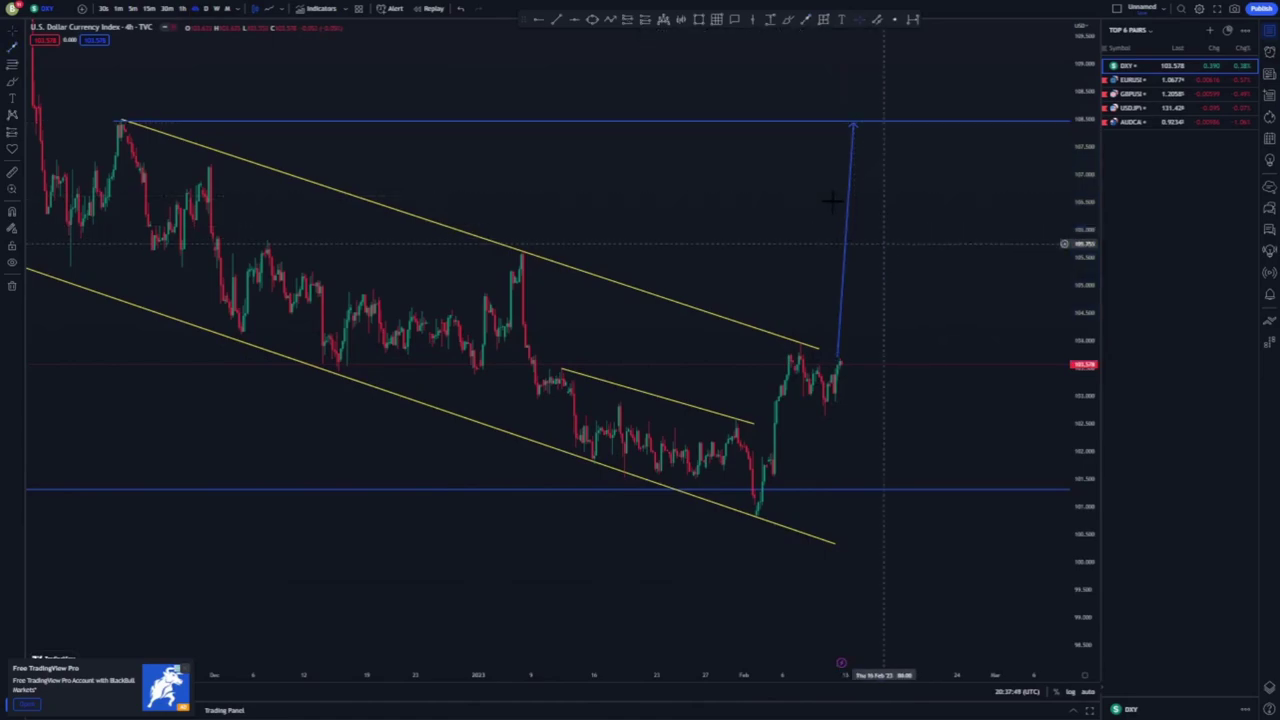
pyautogui.click(850, 189)
pyautogui.press('Delete')
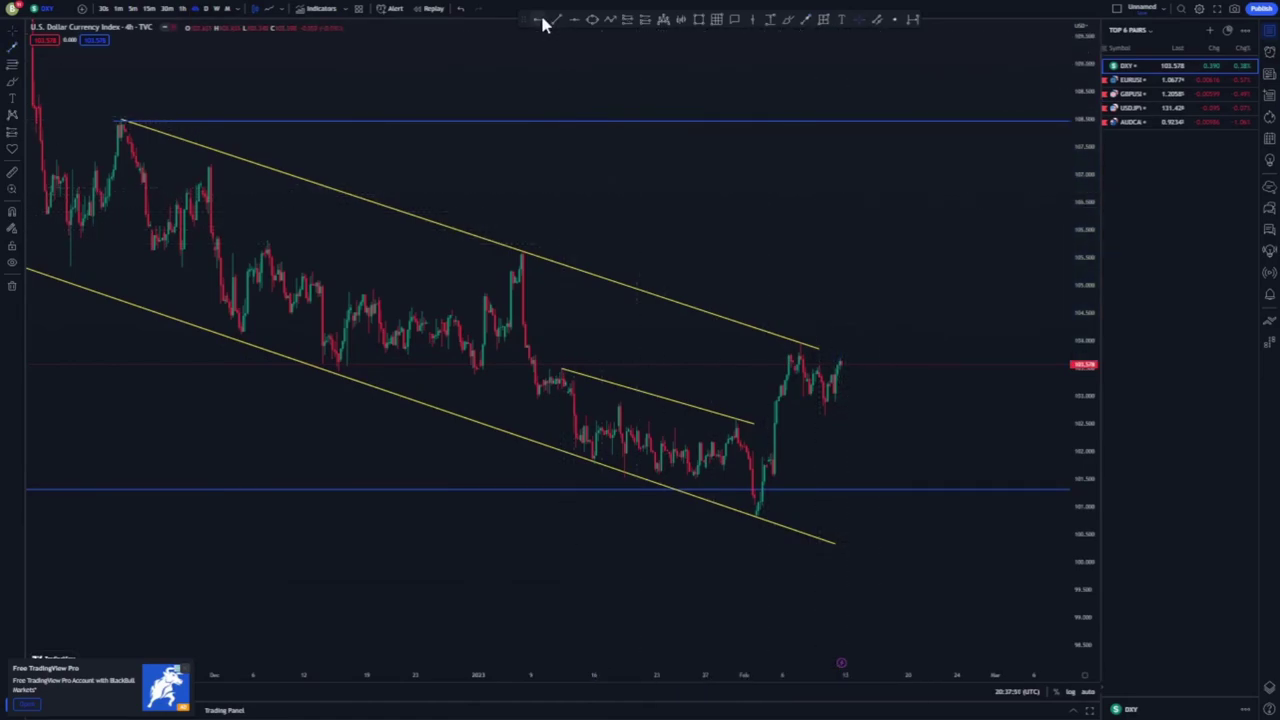
# Step: Mark the recent high with a horizontal ray, sketch arrows for a rise to it and a drop, and remove these drawings
pyautogui.click(803, 345)
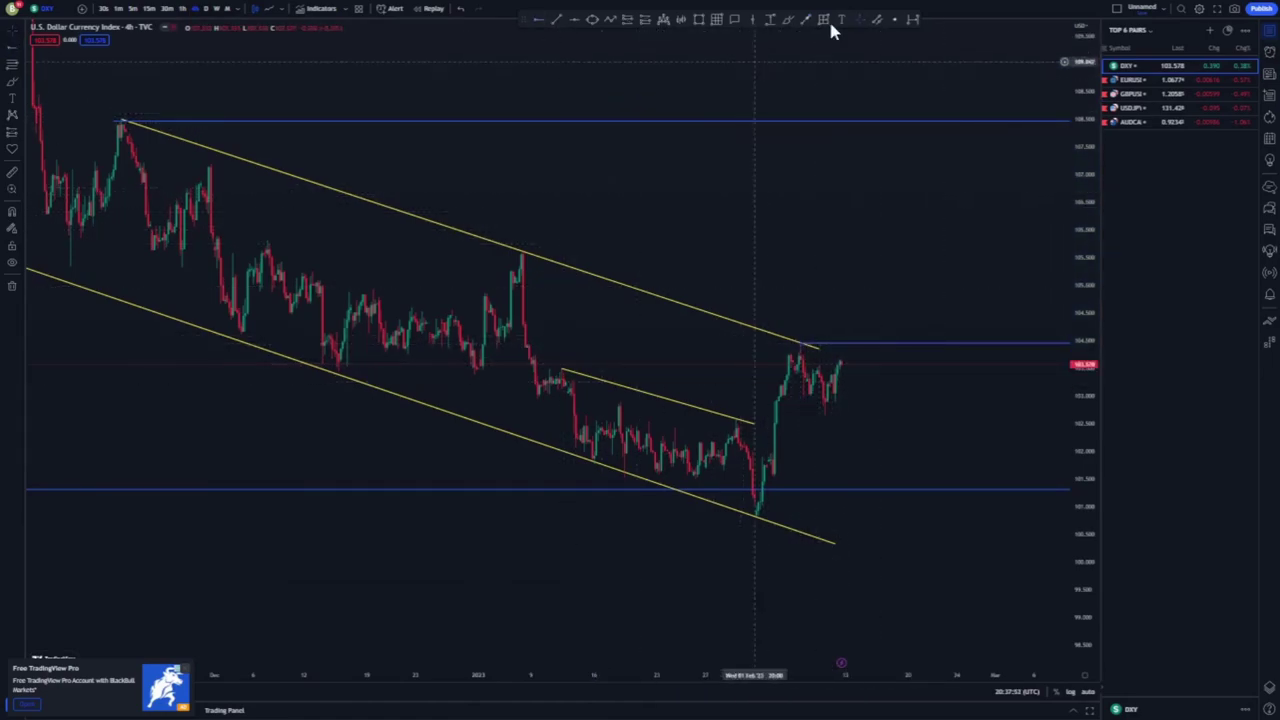
pyautogui.click(877, 390)
pyautogui.click(853, 345)
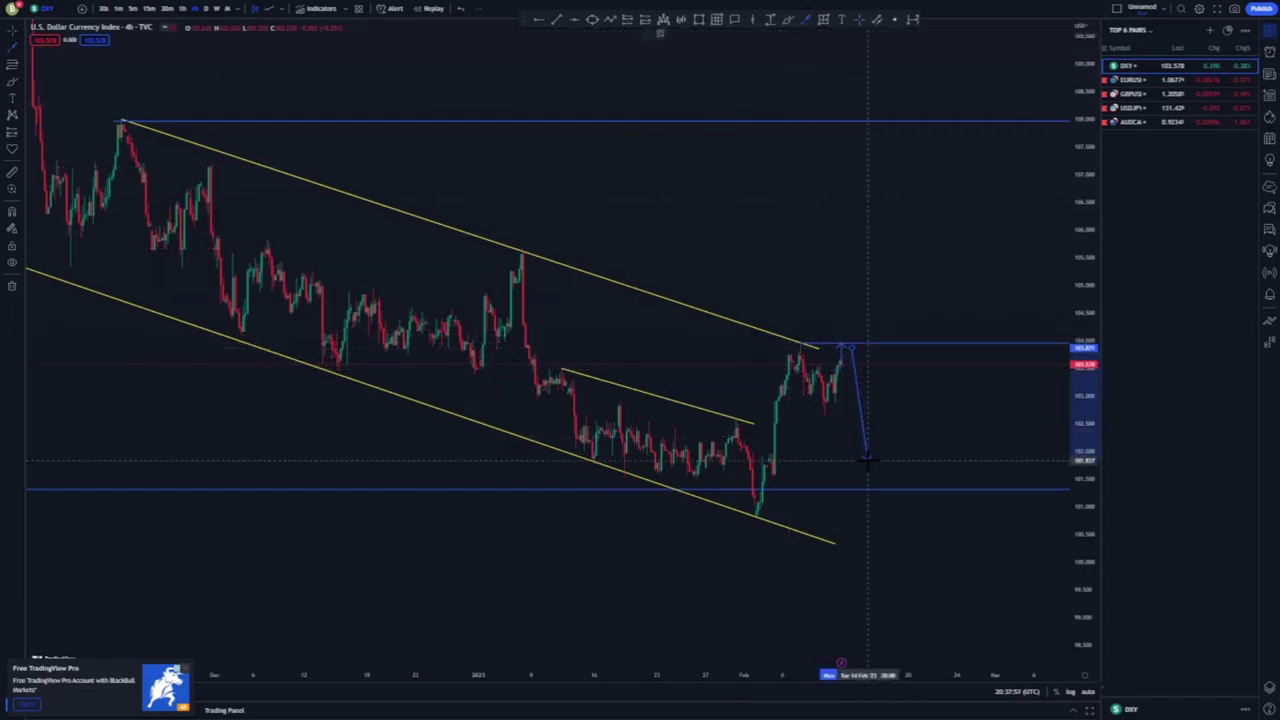
pyautogui.click(799, 34)
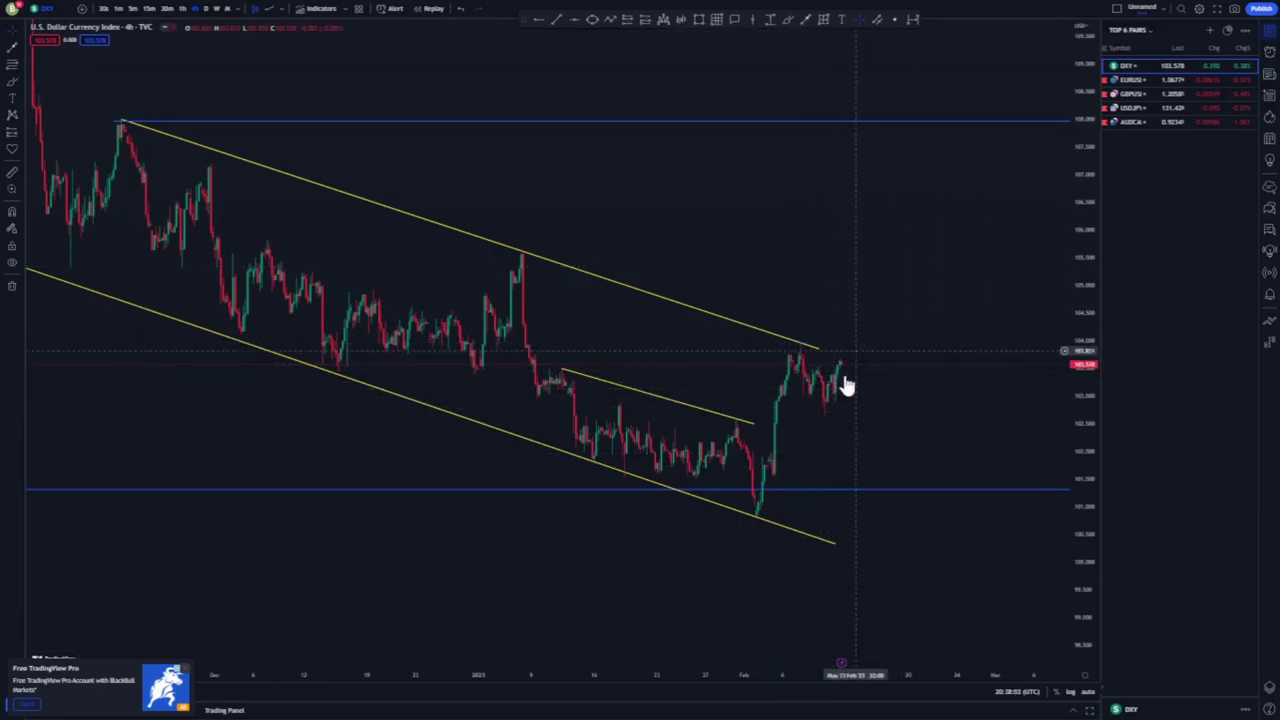
# Step: Shorten the upper channel trendline to before the recent highs and draw two parallel descending trendlines around the latest candles
pyautogui.moveTo(816, 345); pyautogui.dragTo(742, 322)
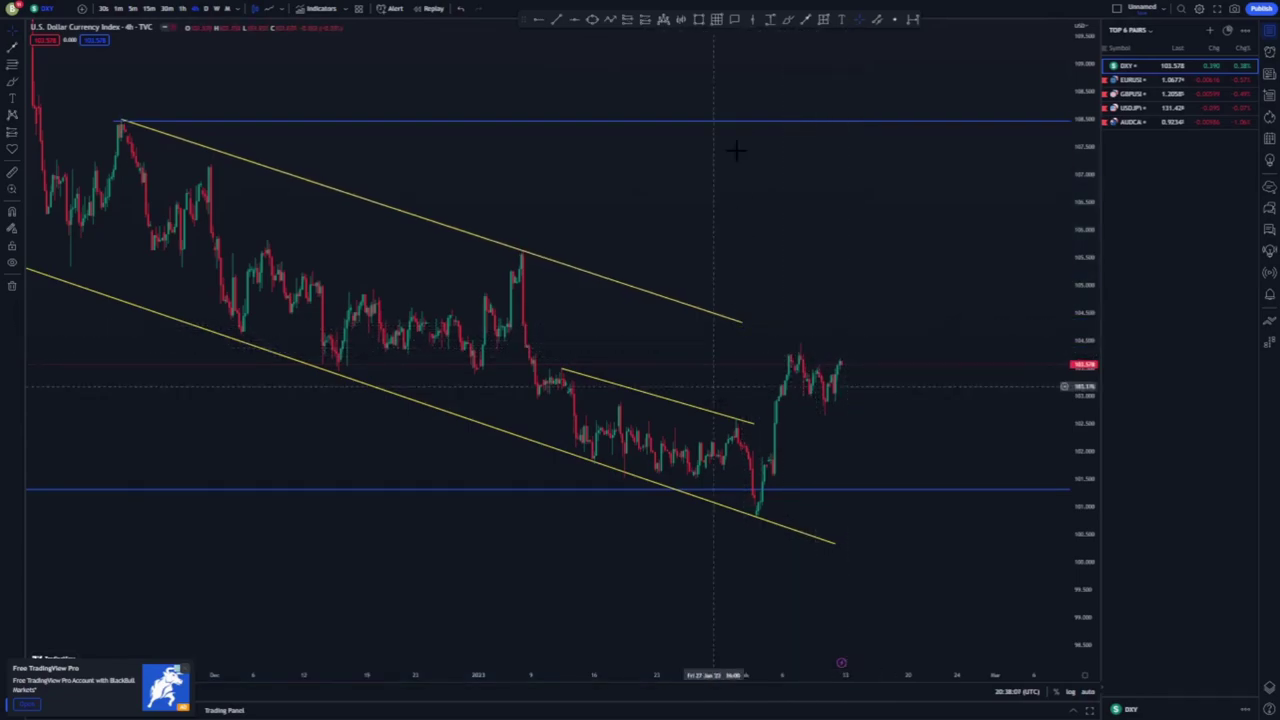
pyautogui.click(800, 341)
pyautogui.click(852, 362)
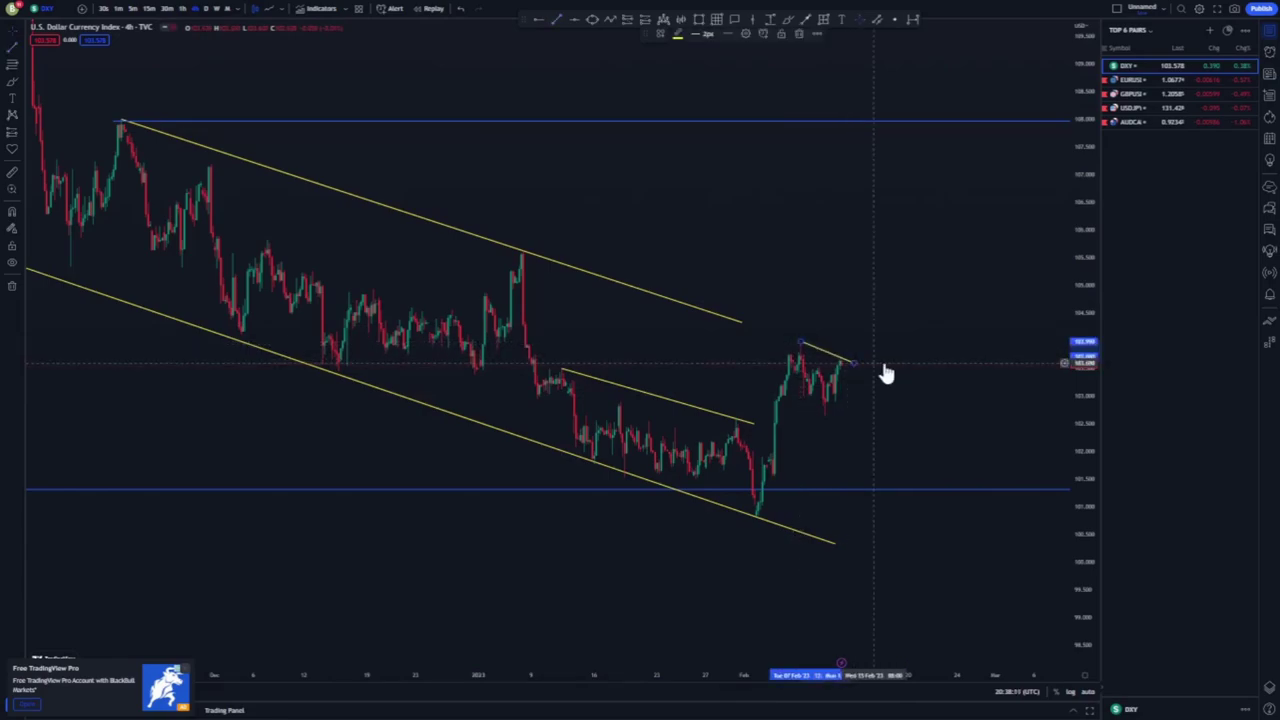
pyautogui.click(780, 397)
pyautogui.click(843, 420)
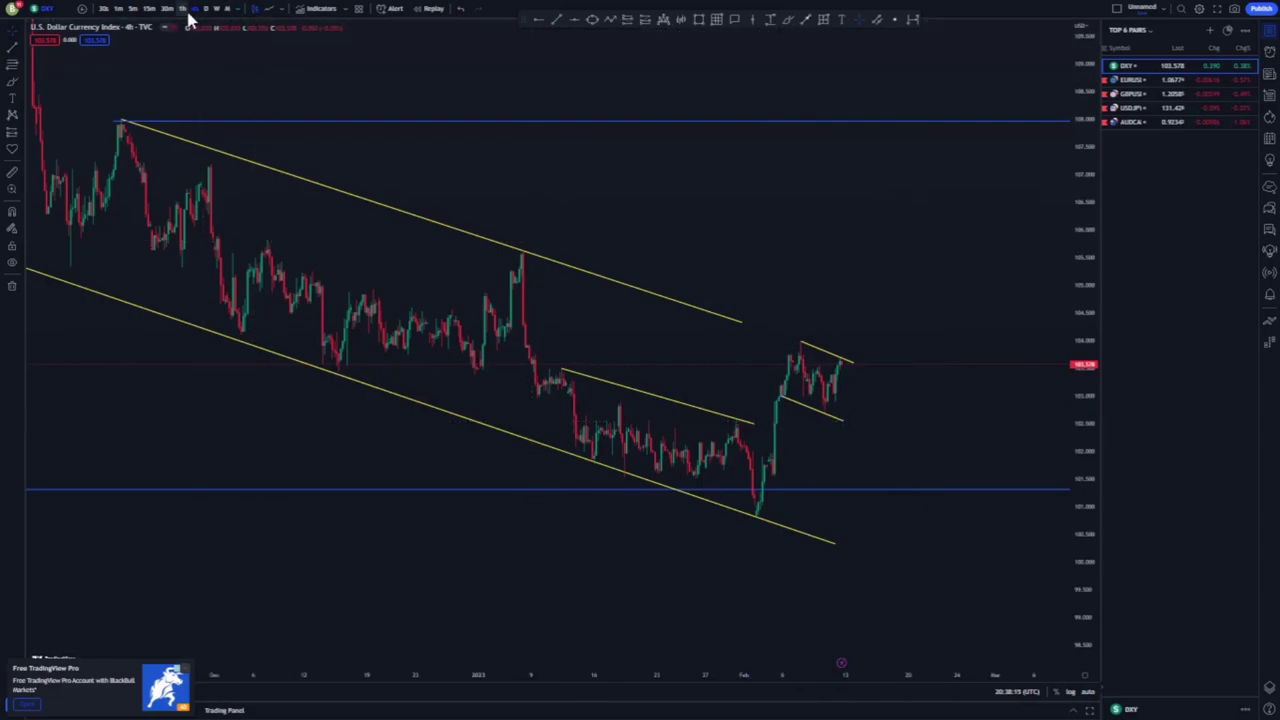
# Step: Set the chart to 1 hour and adjust the small channel's trendline endpoints to fit the candles, extending both lines forward
pyautogui.moveTo(1083, 534); pyautogui.dragTo(1055, 377)
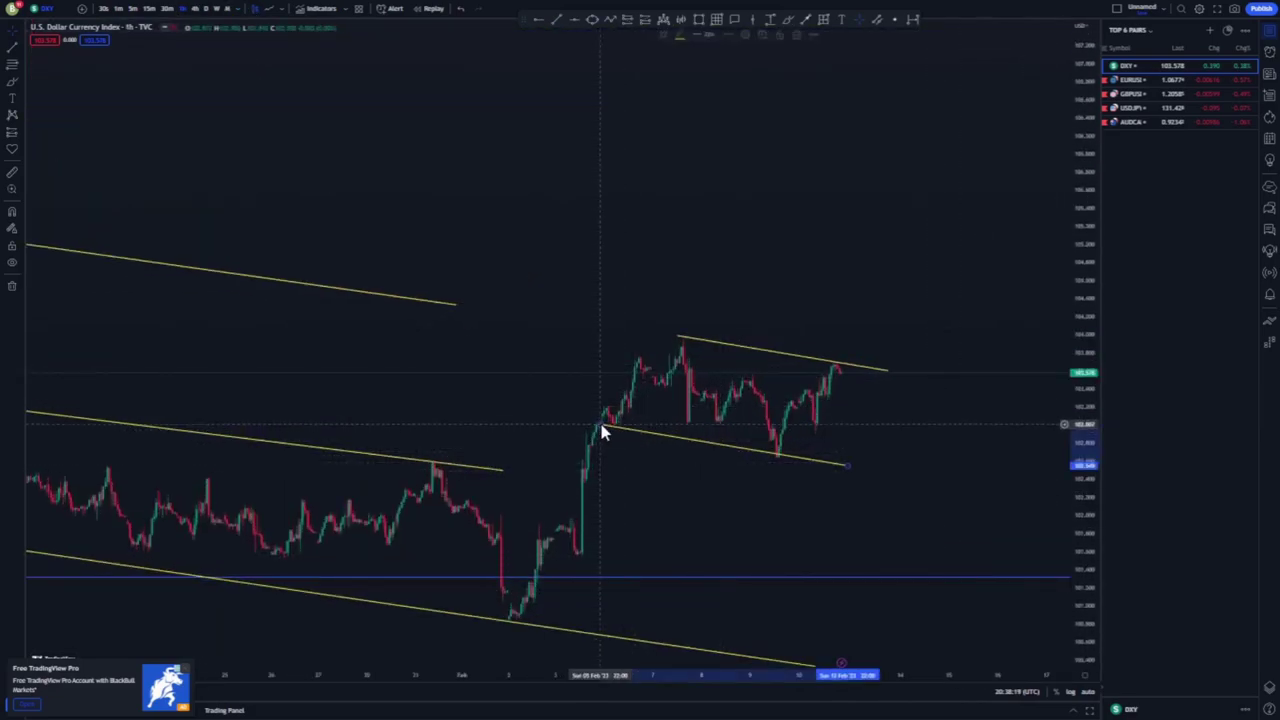
pyautogui.moveTo(847, 465); pyautogui.dragTo(861, 480)
pyautogui.moveTo(678, 336); pyautogui.dragTo(657, 336)
pyautogui.moveTo(887, 368); pyautogui.dragTo(900, 375)
pyautogui.moveTo(859, 477); pyautogui.dragTo(881, 477)
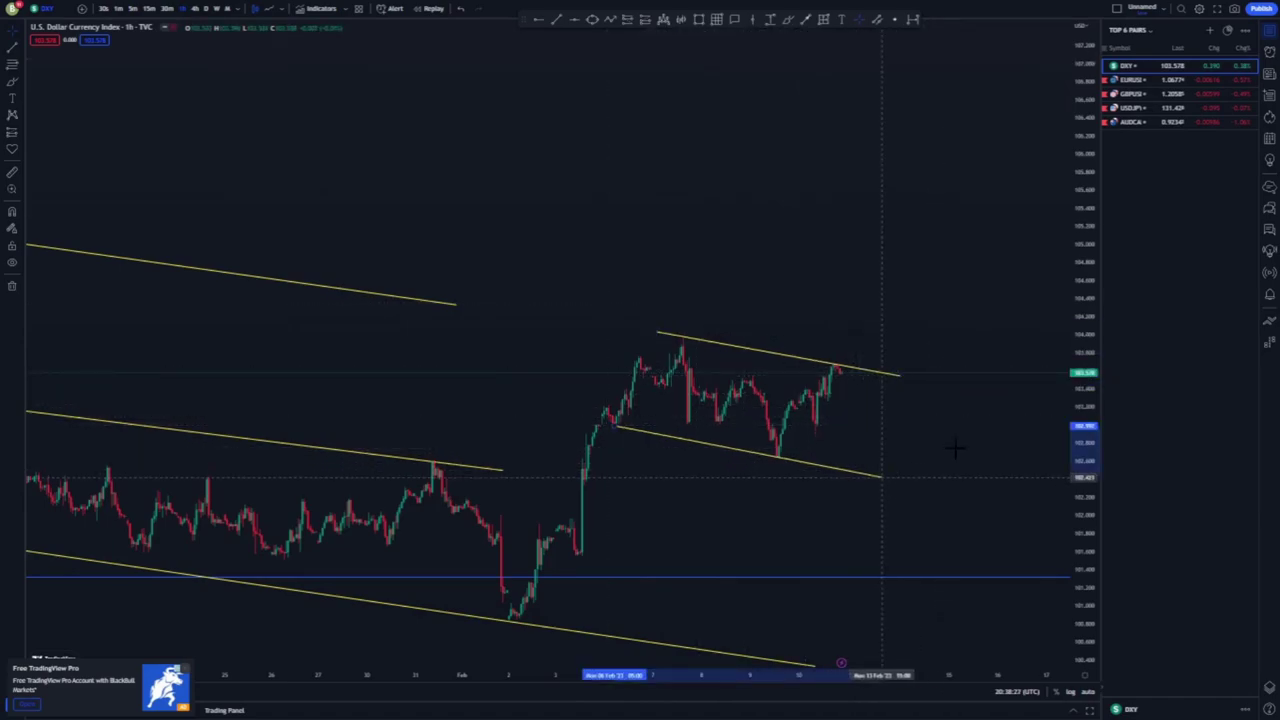
# Step: Draw a horizontal ray from the small channel's swing low at about 102.65 and an arrow from the current price down to it
pyautogui.click(778, 457)
pyautogui.moveTo(831, 517); pyautogui.dragTo(757, 463)
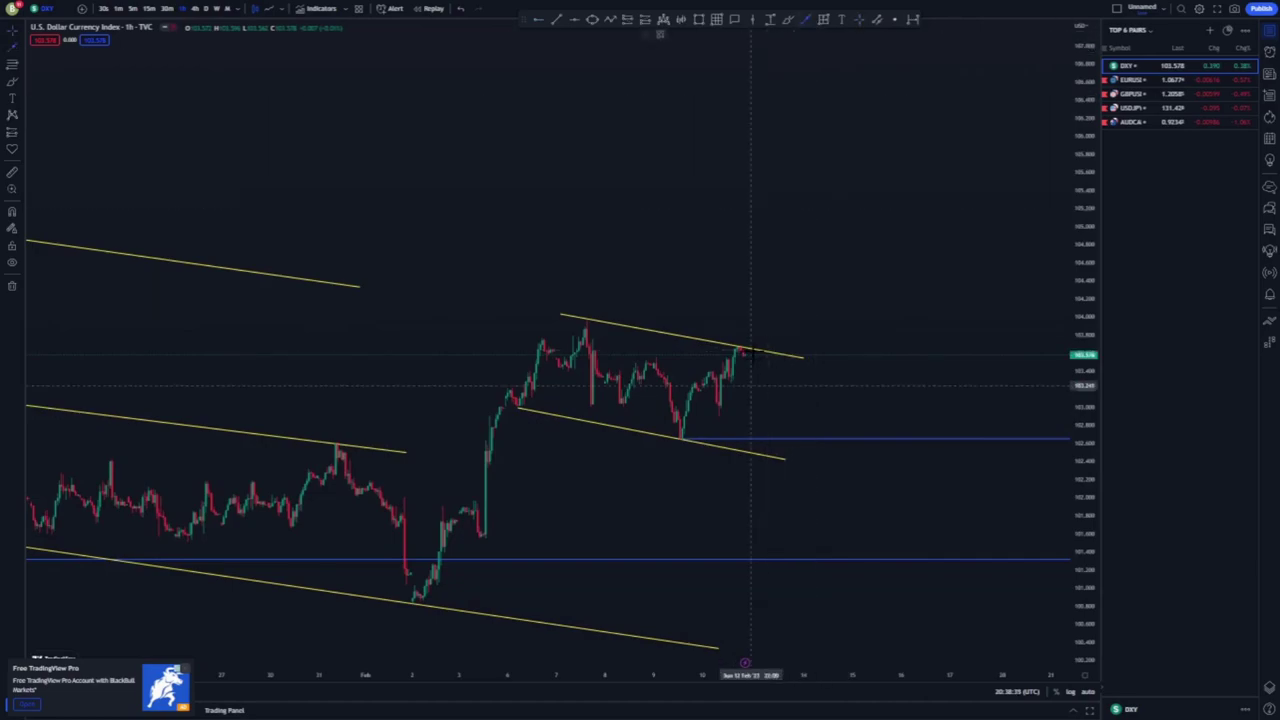
pyautogui.click(765, 438)
# Step: Circle the swing low and the falling arrow's tip with the brush, and draw an arrow rising from there to about 106.7
pyautogui.click(788, 19)
pyautogui.moveTo(700, 437); pyautogui.dragTo(688, 440)
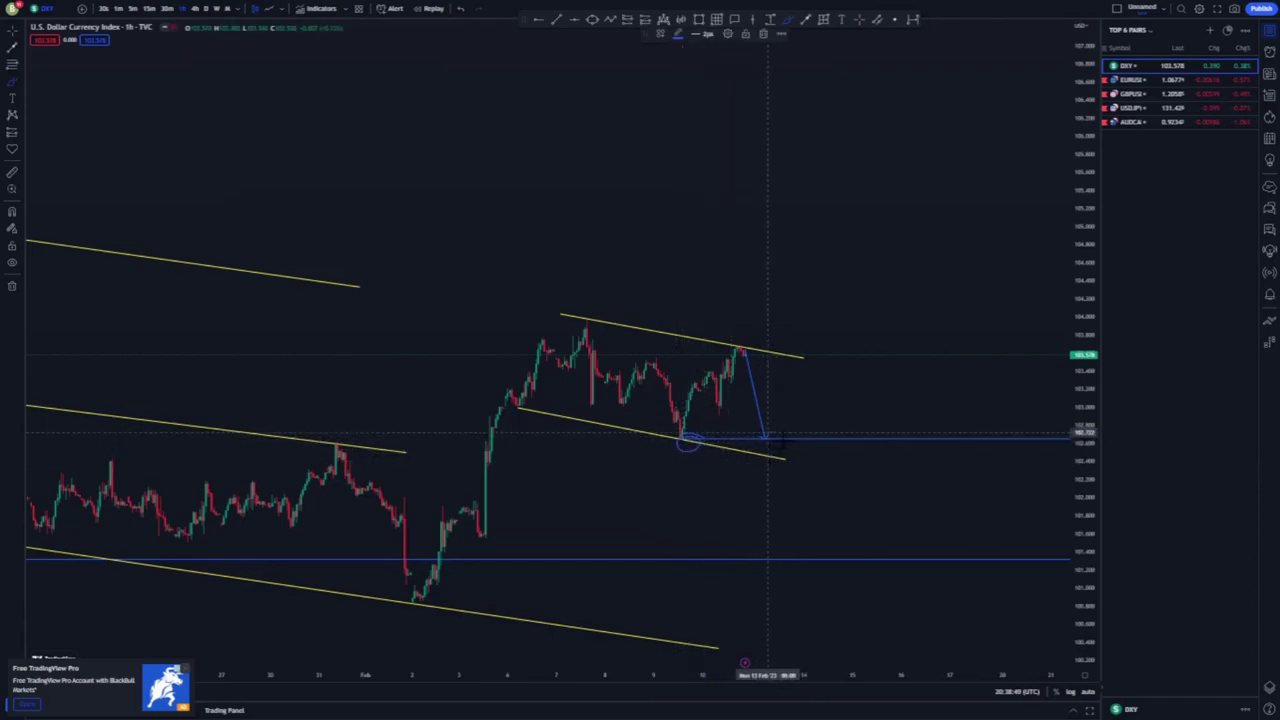
pyautogui.click(808, 20)
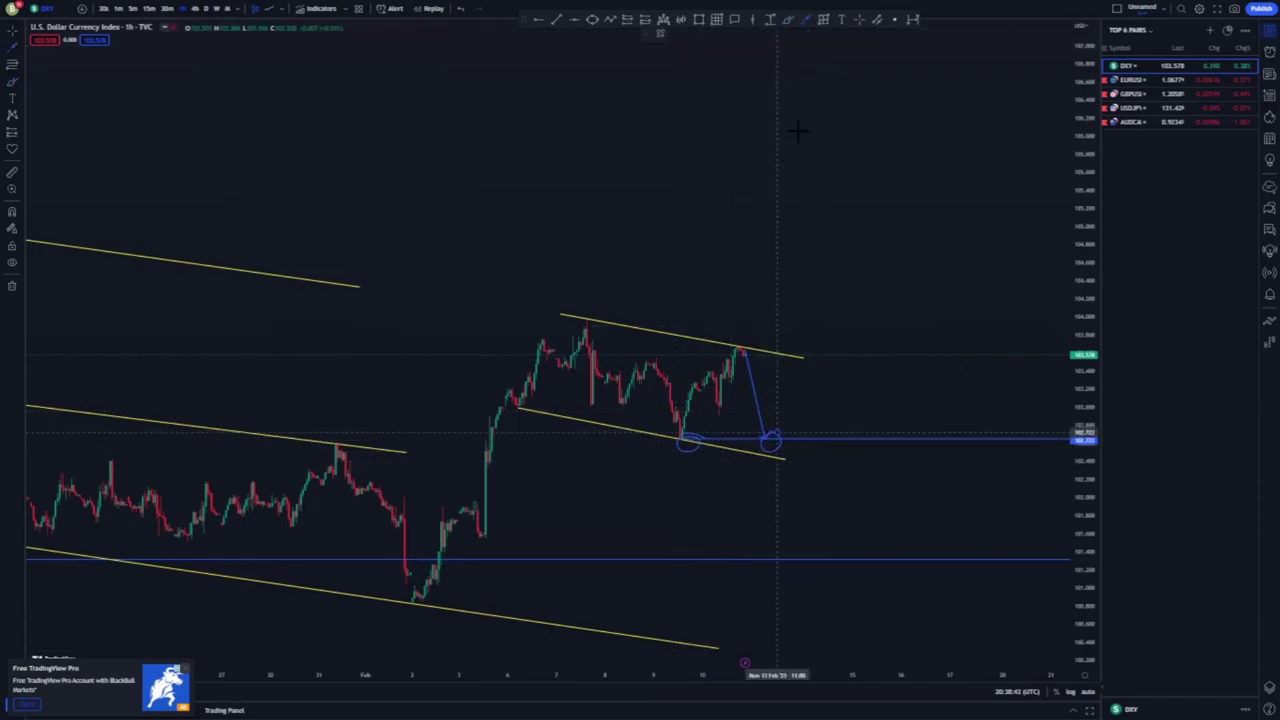
pyautogui.click(778, 437)
pyautogui.click(846, 294)
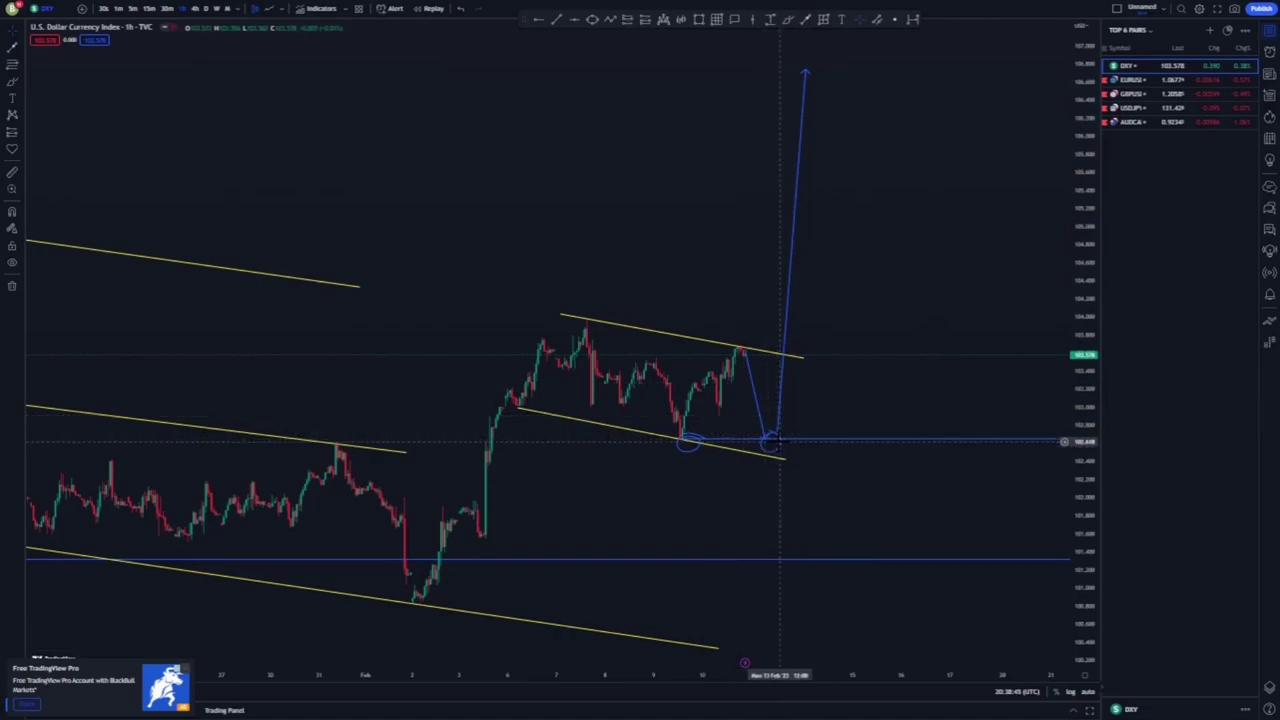
# Step: Delete the two brush circles on the horizontal ray
pyautogui.press('Delete')
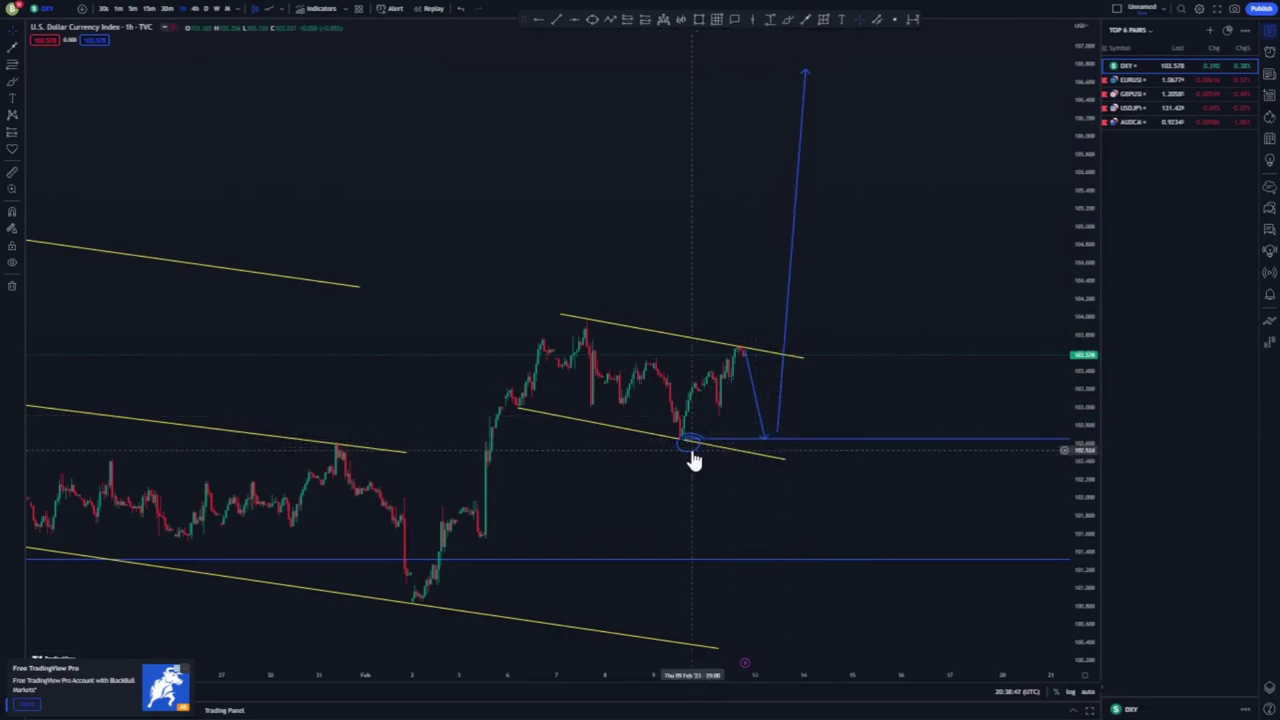
pyautogui.press('Delete')
# Step: Trace the price swings from the early February low through the small channel with the brush, and delete the stroke
pyautogui.scroll(-8, 848, 477)
pyautogui.scroll(5, 737, 460)
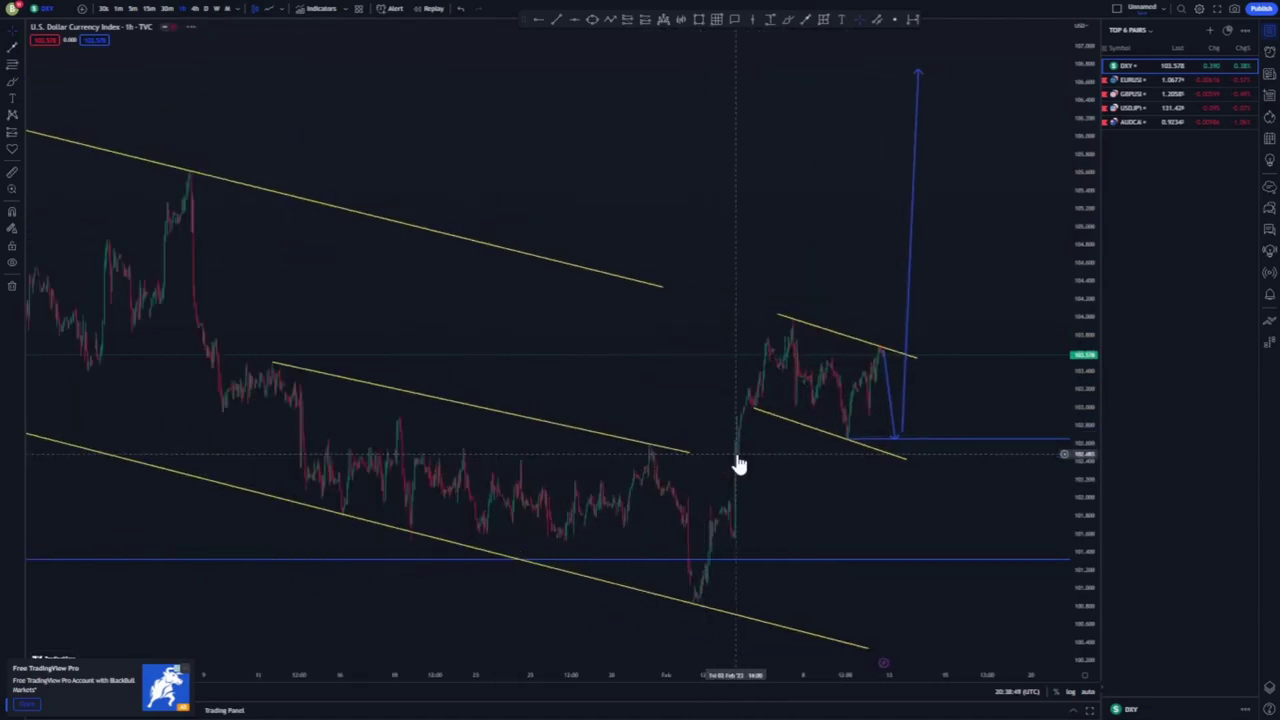
pyautogui.click(788, 19)
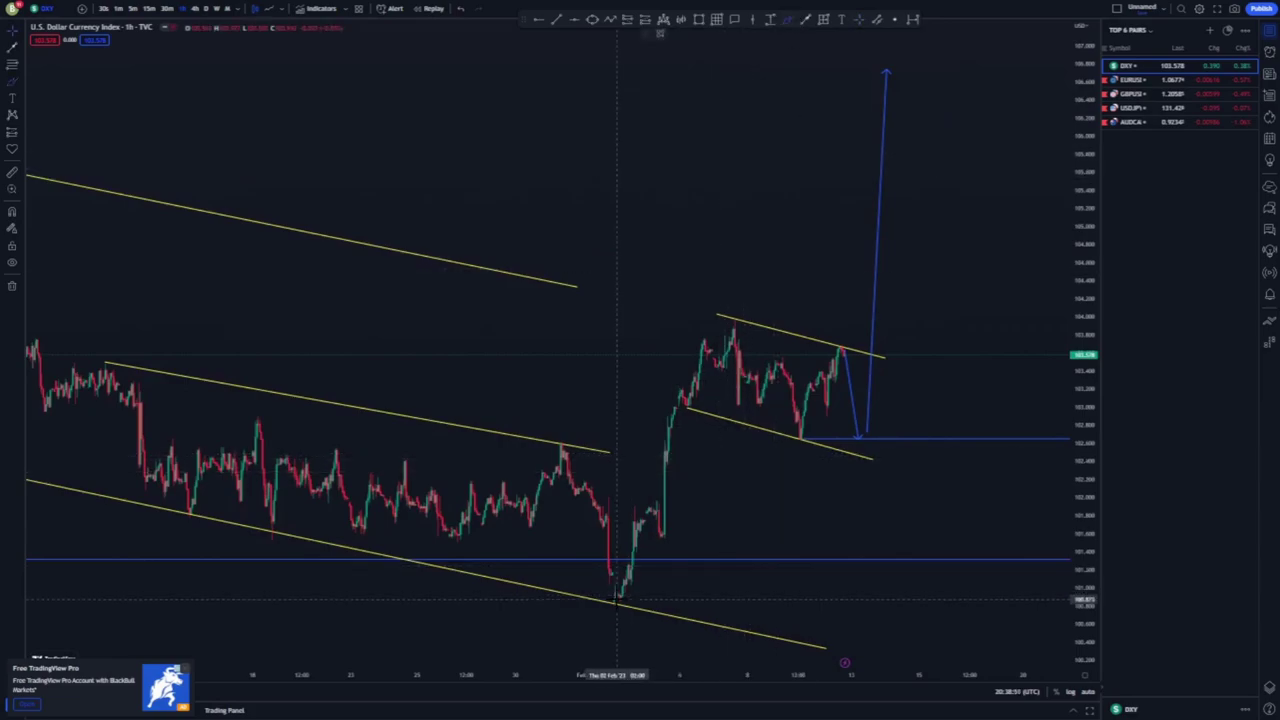
pyautogui.moveTo(627, 572)
pyautogui.mouseDown()
pyautogui.moveTo(690, 358)
pyautogui.moveTo(725, 392)
pyautogui.mouseUp()
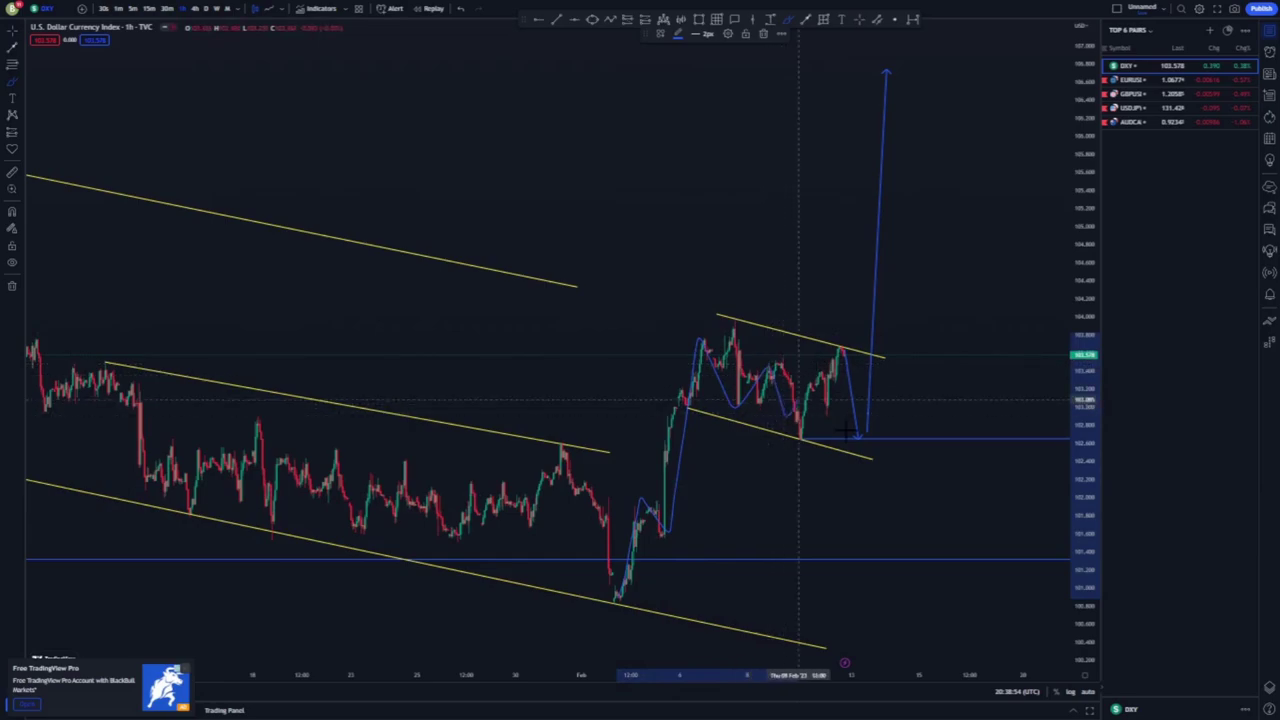
pyautogui.click(763, 33)
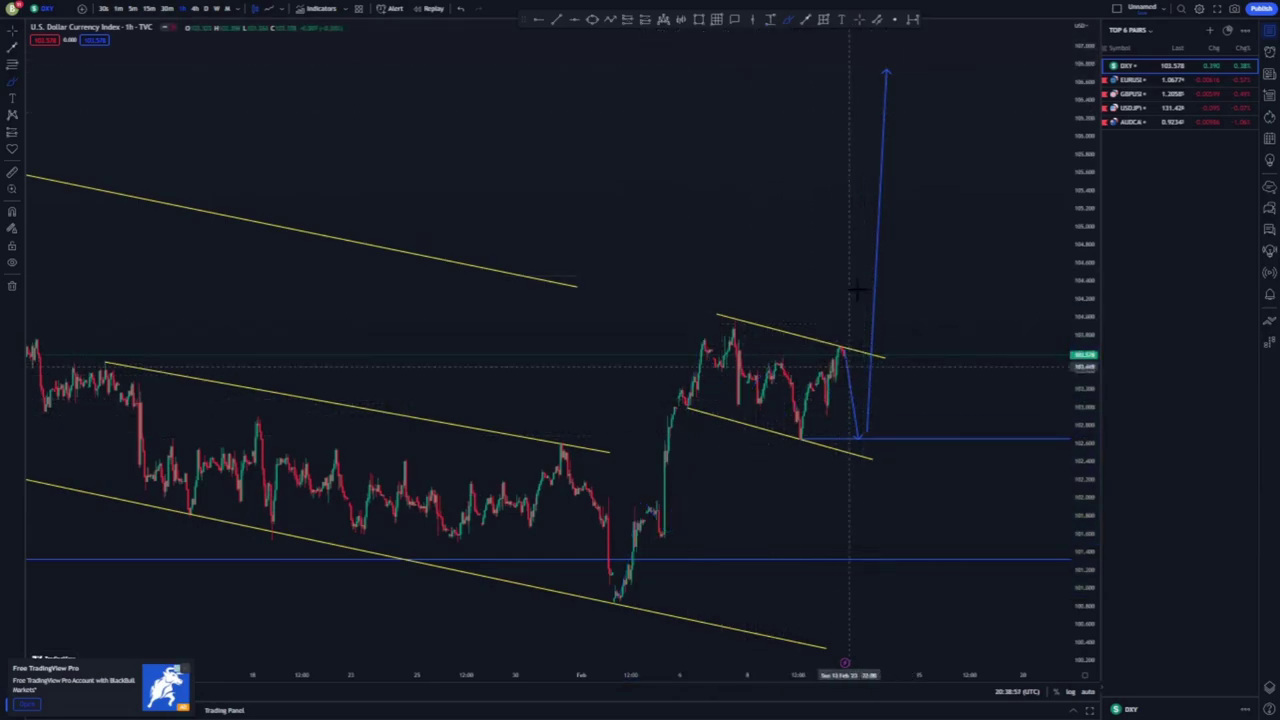
# Step: Extend the upper trendline of the large channel past the recent highs, and pull its end back to before them
pyautogui.scroll(-5, 746, 240)
pyautogui.click(860, 22)
pyautogui.moveTo(790, 287); pyautogui.dragTo(949, 346)
pyautogui.scroll(3, 860, 380)
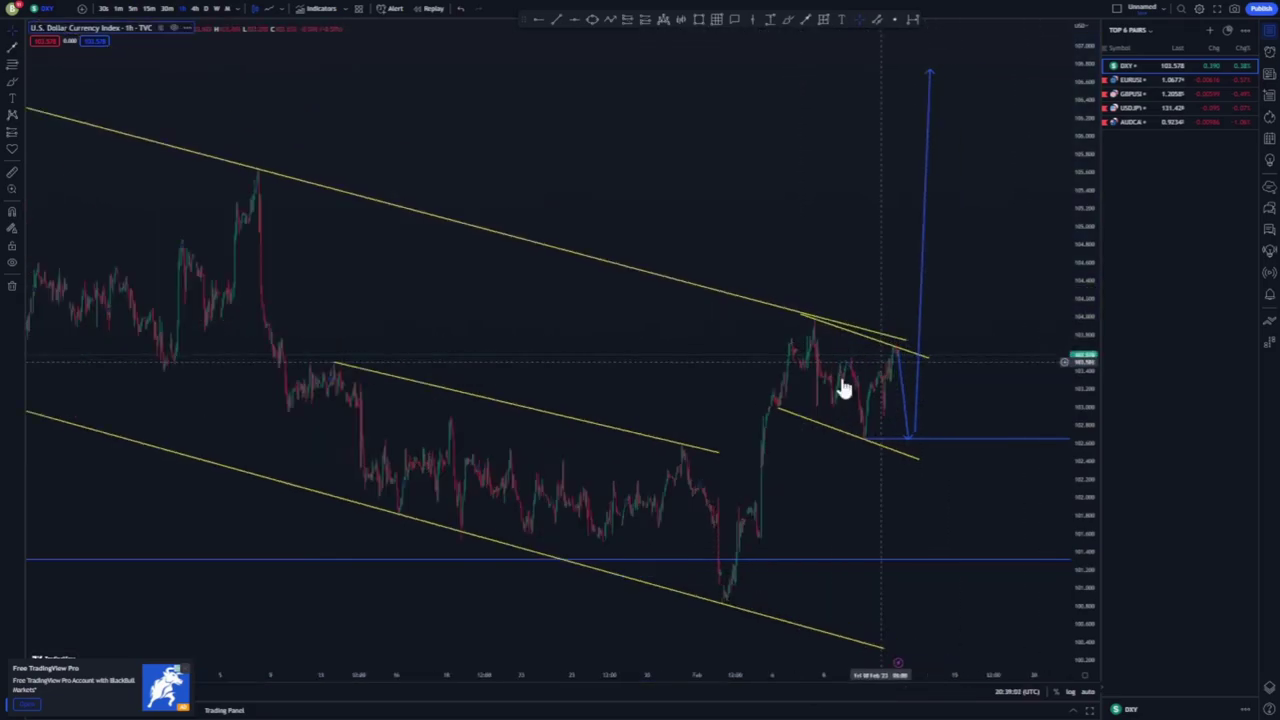
pyautogui.scroll(2, 843, 388)
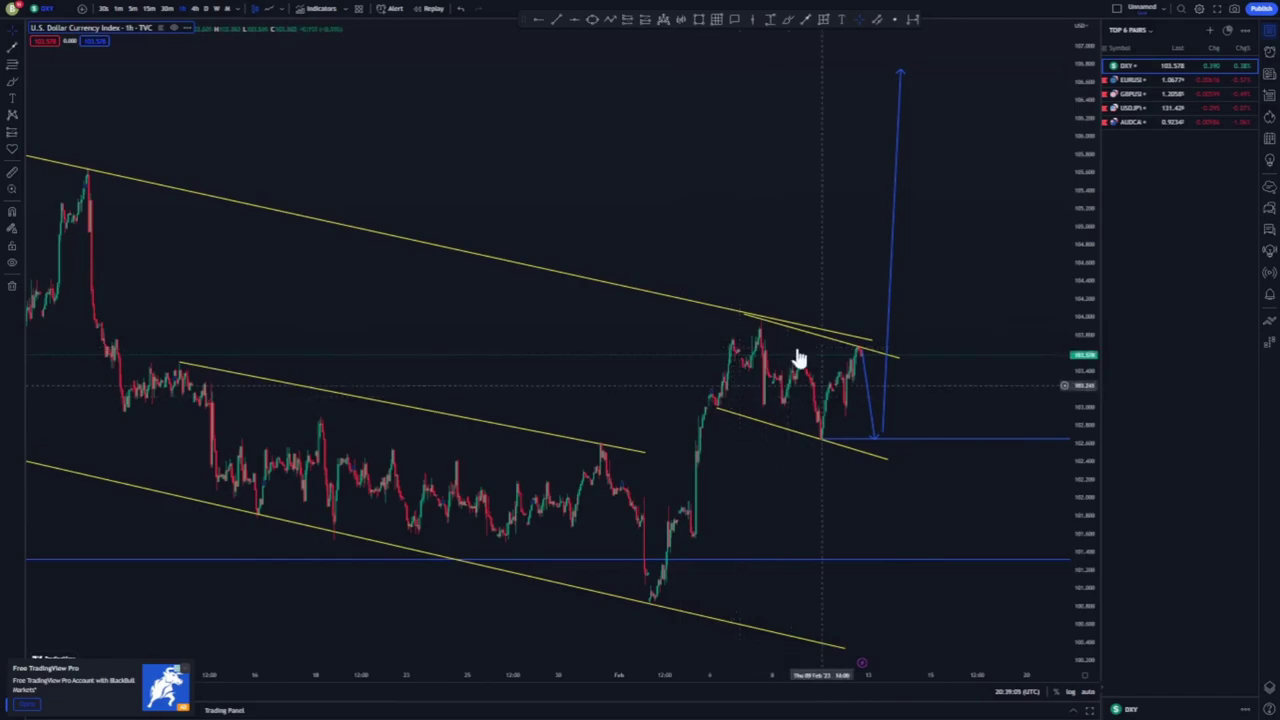
pyautogui.moveTo(871, 343); pyautogui.dragTo(667, 294)
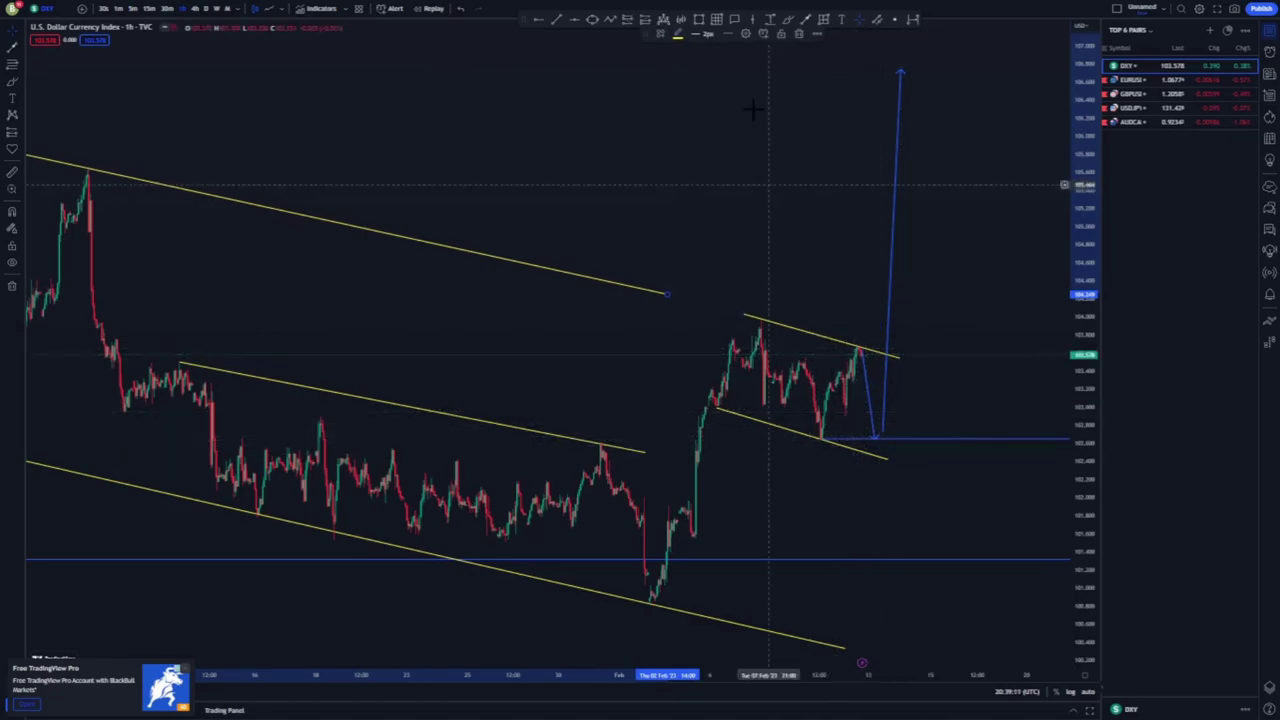
# Step: Place a long position with its entry on the ray at 102.649 and tighten its stop to about 102.35
pyautogui.click(627, 20)
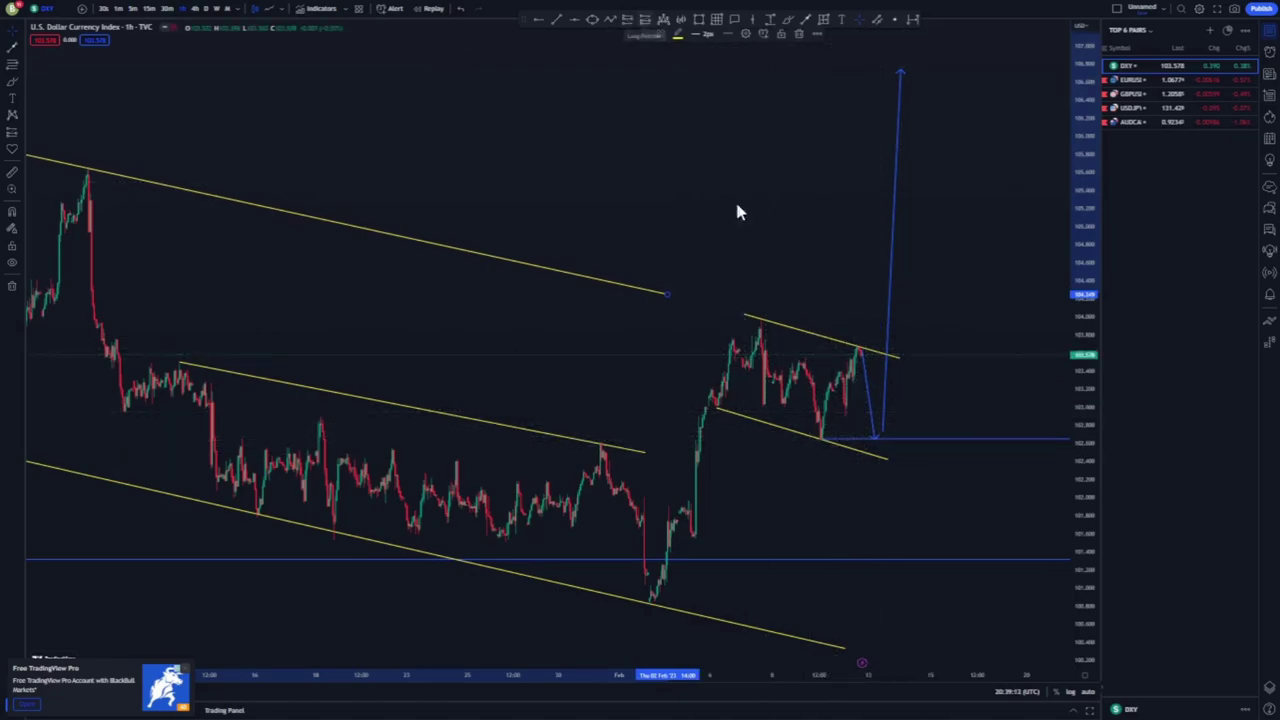
pyautogui.click(876, 438)
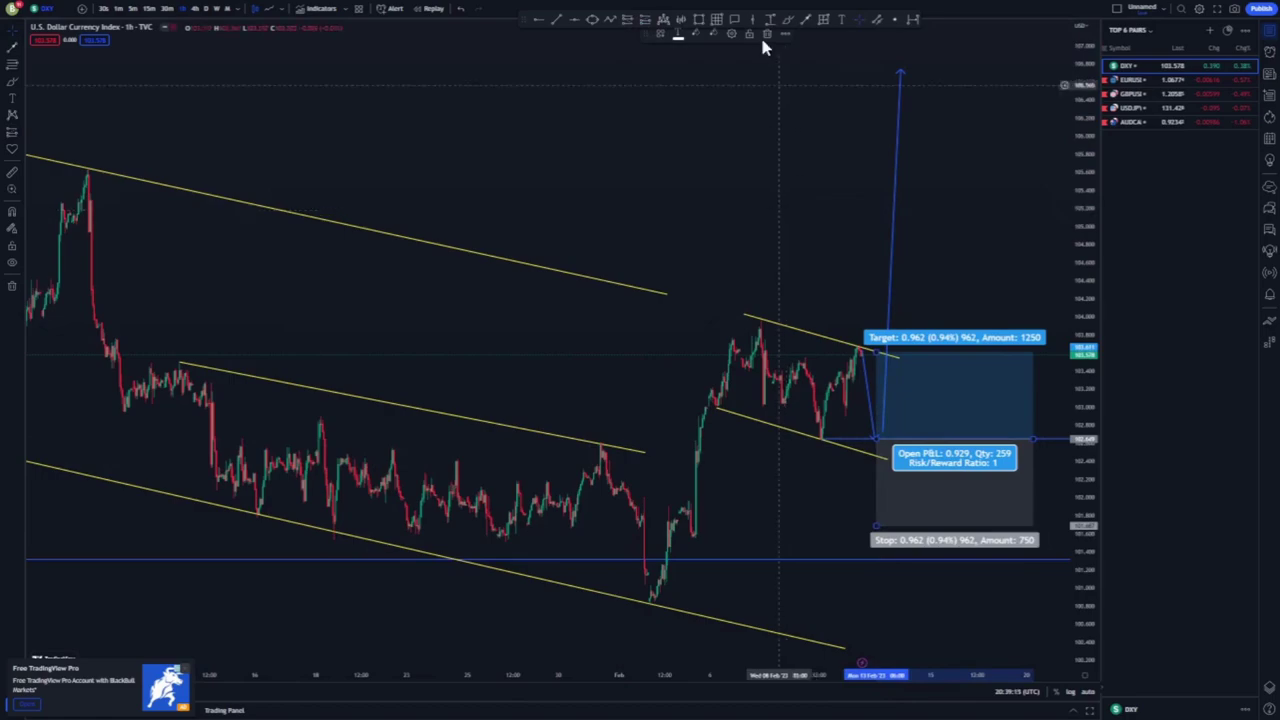
pyautogui.doubleClick(874, 525)
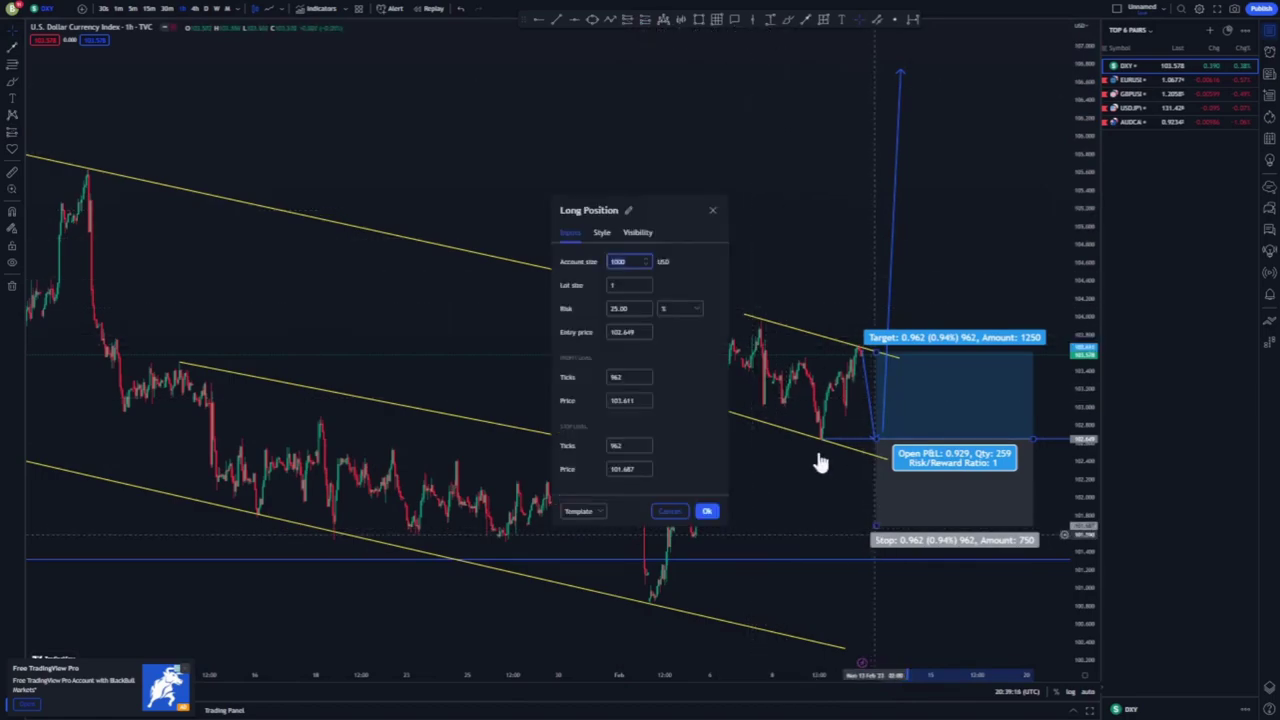
pyautogui.press('Escape')
pyautogui.moveTo(876, 491); pyautogui.dragTo(876, 465)
pyautogui.click(747, 567)
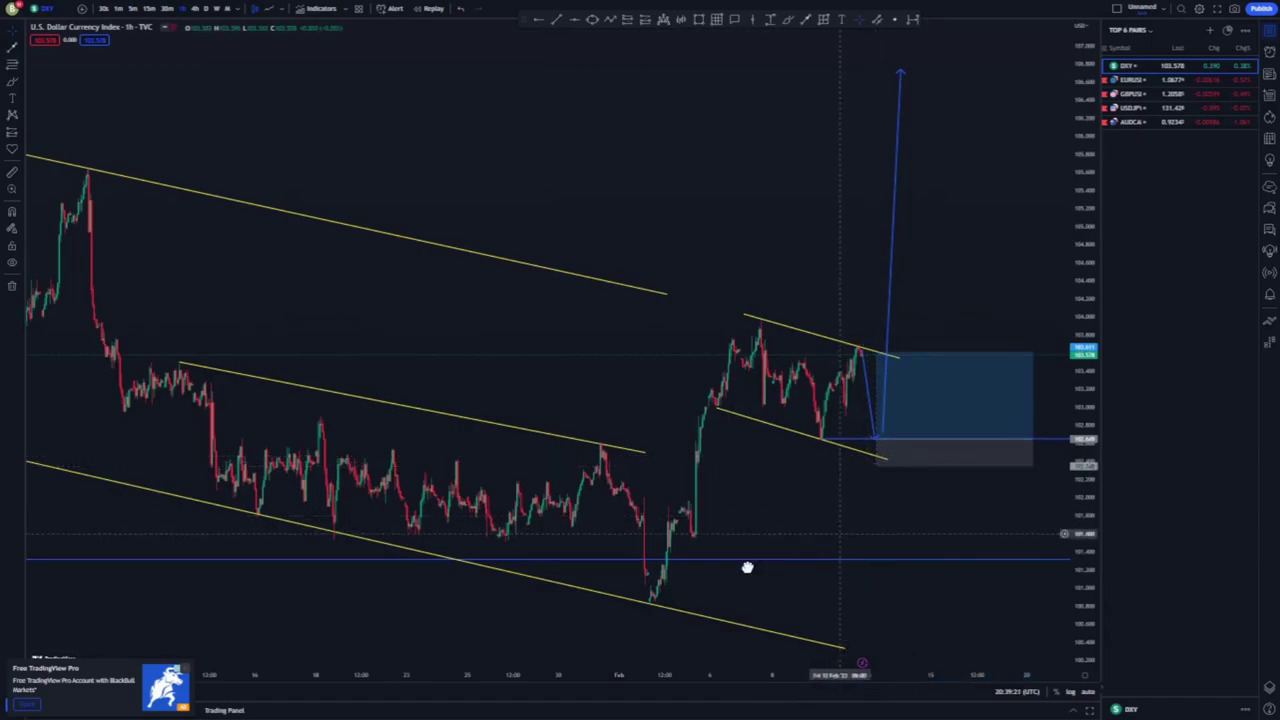
# Step: Raise the long position's target to the upper horizontal line at about 107.97 on the 4-hour chart and widen the position box
pyautogui.moveTo(747, 567); pyautogui.dragTo(657, 600)
pyautogui.moveTo(786, 388); pyautogui.dragTo(771, 163)
pyautogui.click(771, 216)
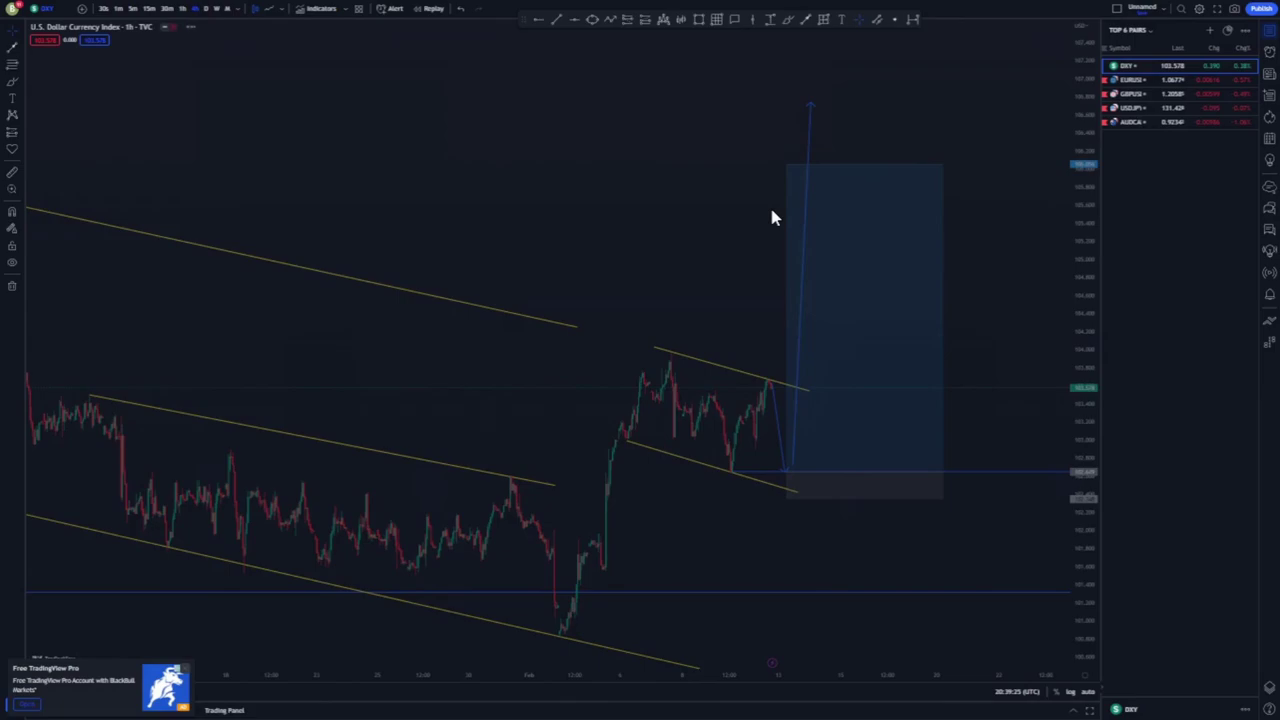
pyautogui.moveTo(1080, 48); pyautogui.dragTo(1076, 392)
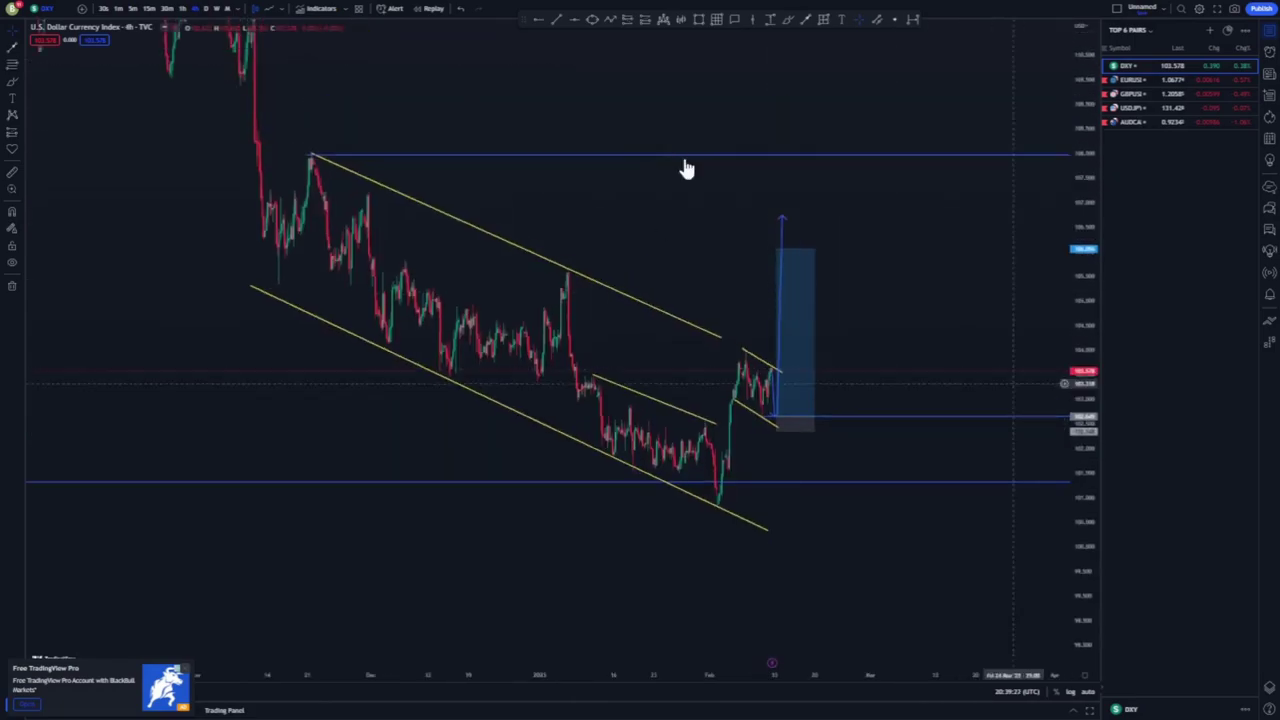
pyautogui.moveTo(772, 249); pyautogui.dragTo(759, 155)
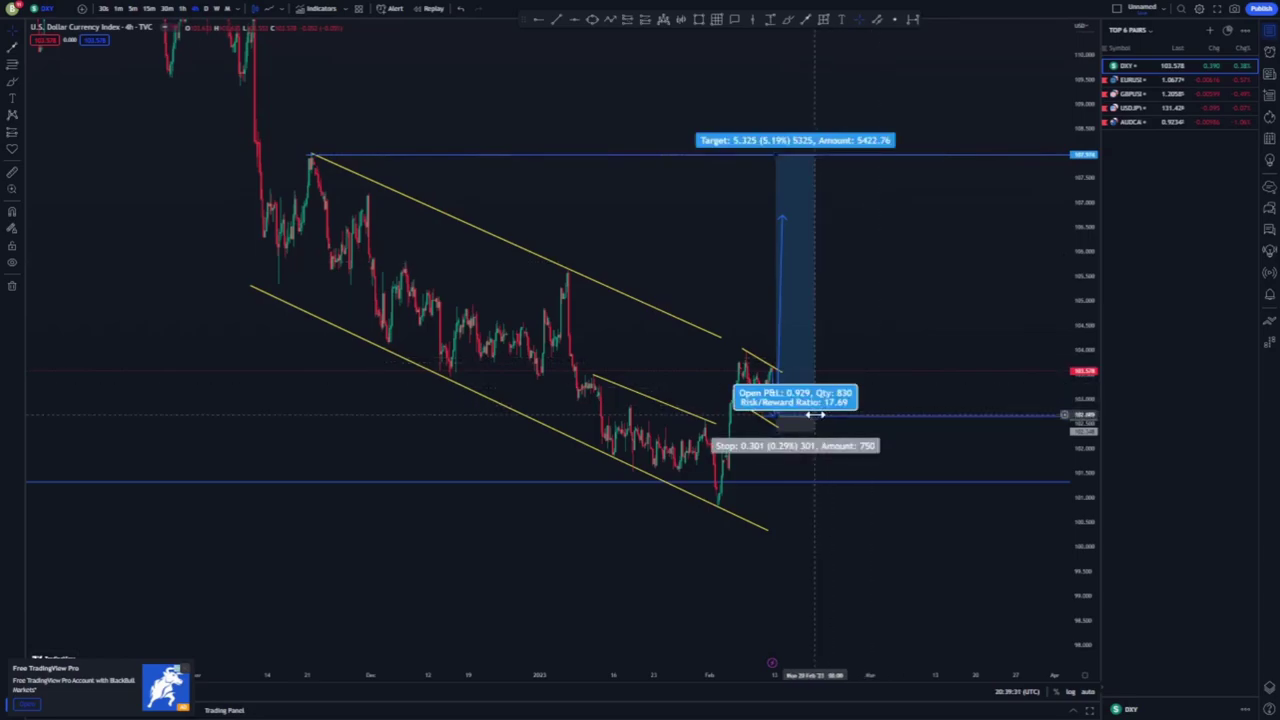
pyautogui.moveTo(815, 413); pyautogui.dragTo(877, 412)
pyautogui.click(951, 300)
pyautogui.scroll(2, 777, 266)
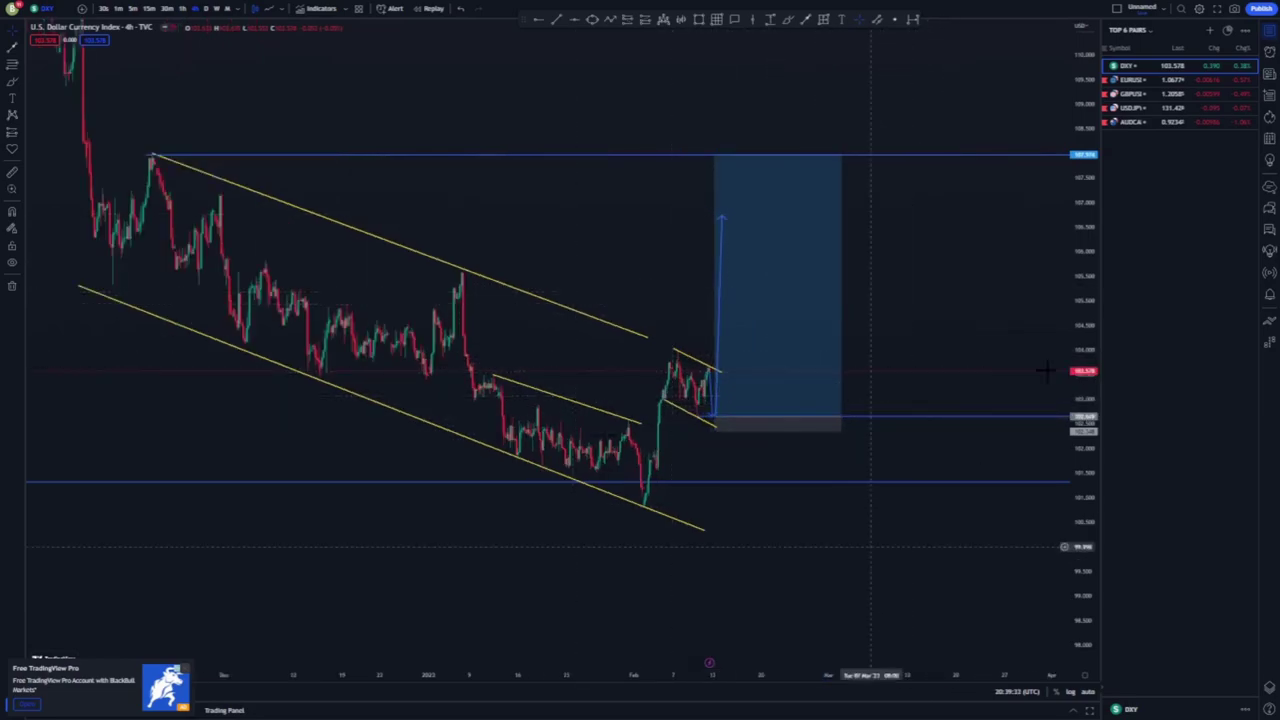
# Step: Open the EURUSD chart from the watchlist and set it to the weekly timeframe
pyautogui.click(1130, 80)
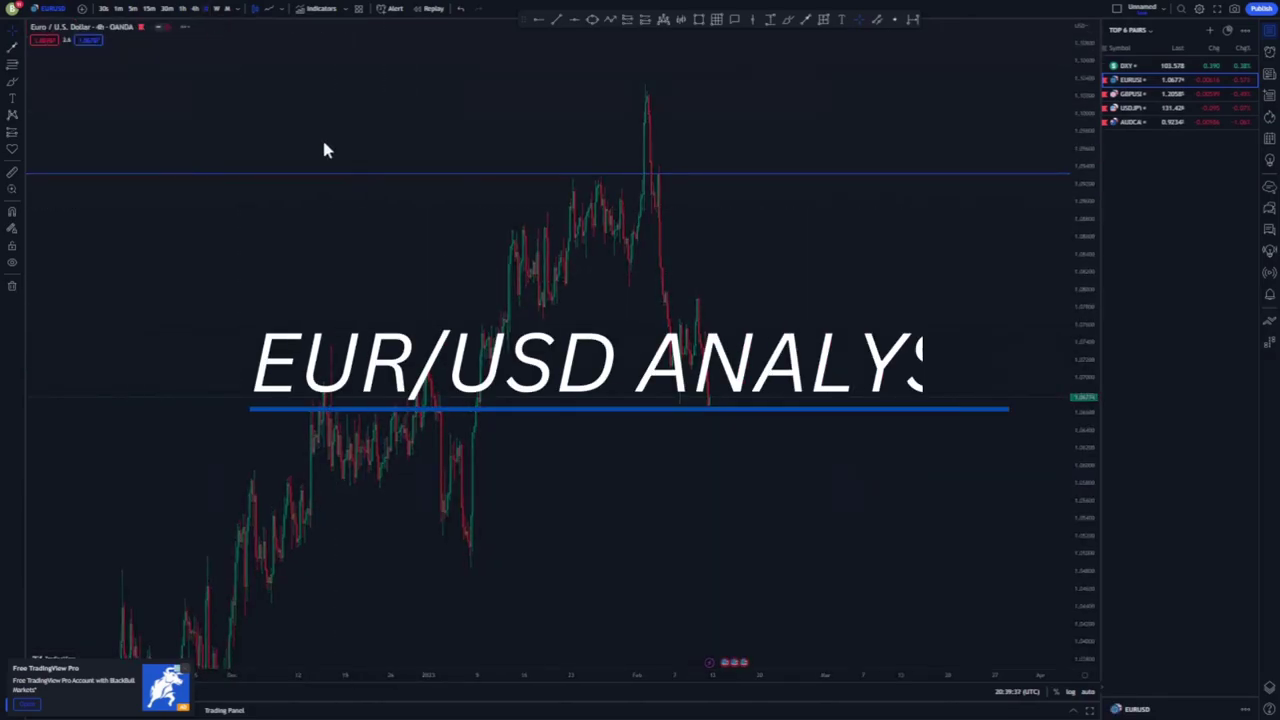
pyautogui.write('1D')
pyautogui.press('Return')
pyautogui.click(217, 9)
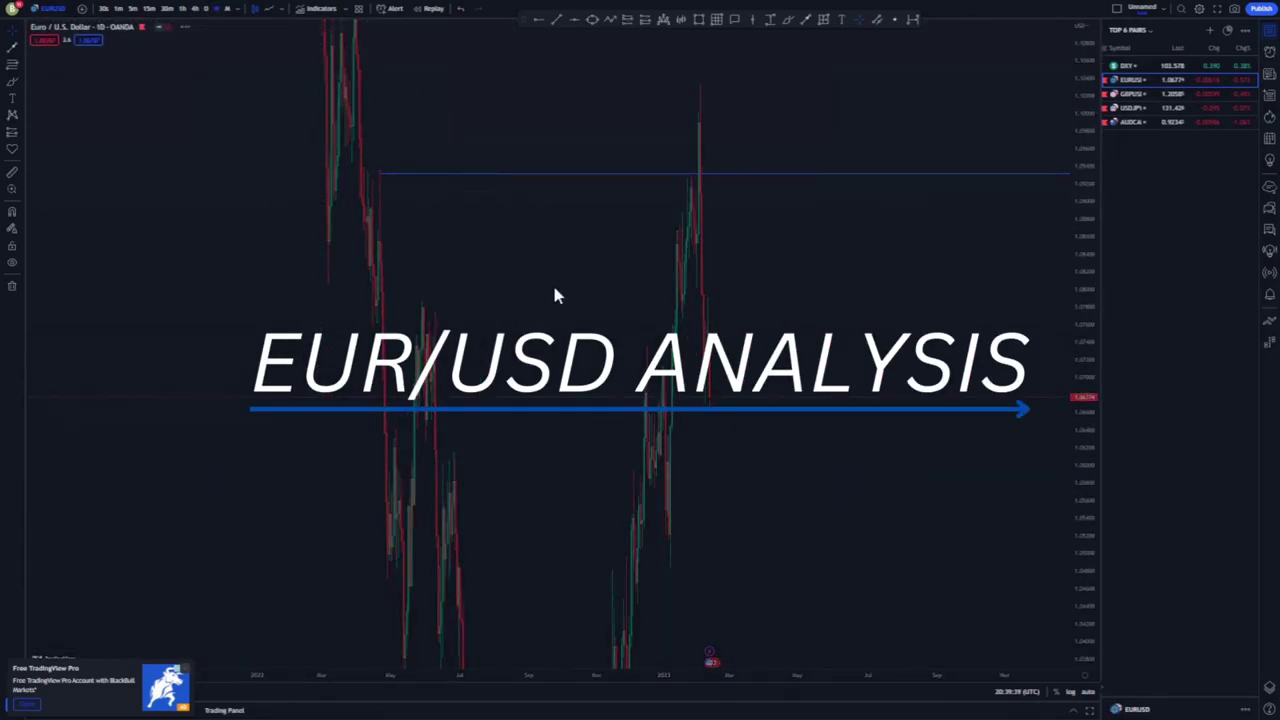
# Step: Remove all existing drawings from the EURUSD chart
pyautogui.click(12, 286)
pyautogui.click(43, 285)
pyautogui.scroll(4, 920, 374)
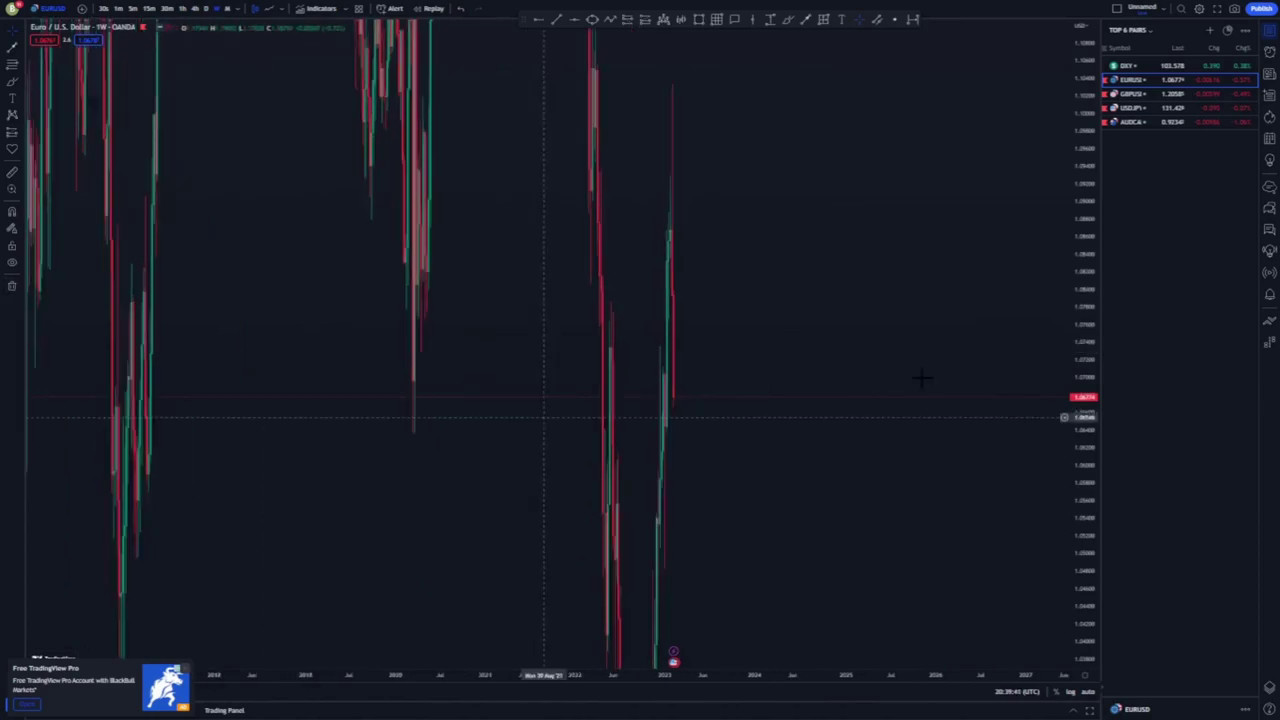
# Step: Draw a horizontal ray from the late-May 2022 swing high at about 1.079 on the weekly chart
pyautogui.rightClick(905, 212)
pyautogui.click(946, 215)
pyautogui.scroll(6, 651, 357)
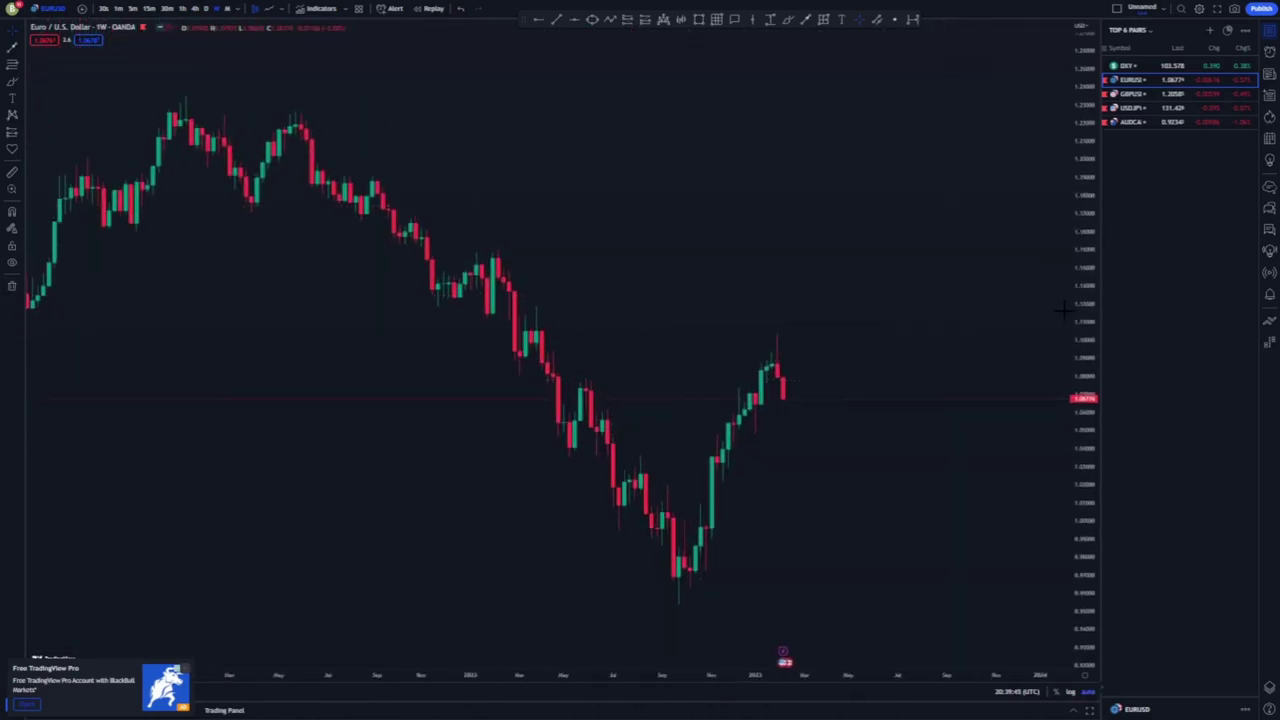
pyautogui.click(586, 372)
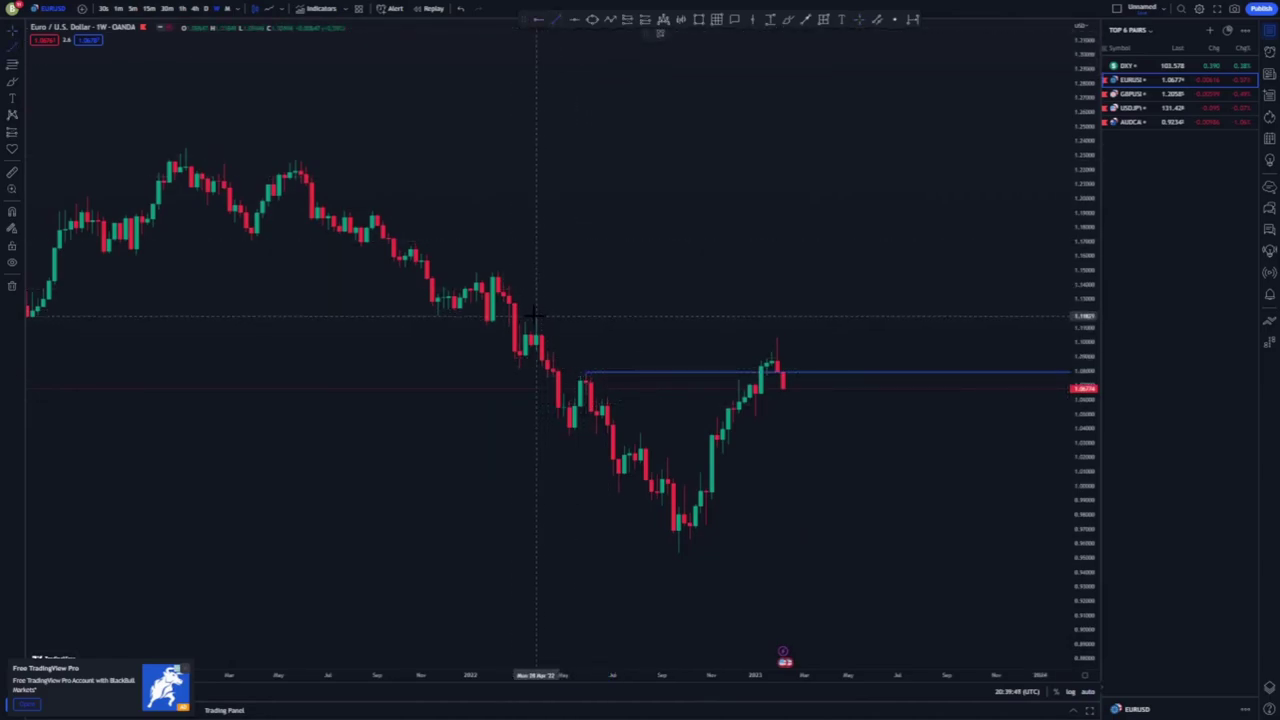
pyautogui.click(683, 285)
pyautogui.rightClick(683, 287)
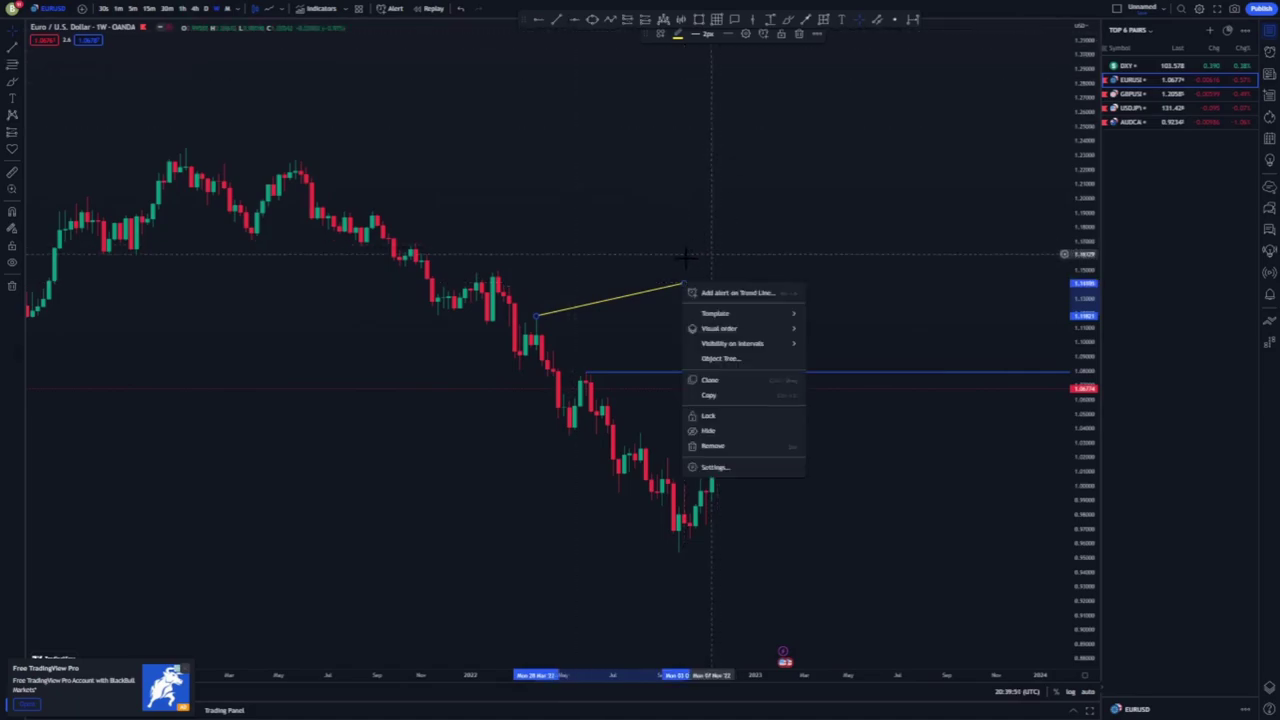
pyautogui.click(799, 34)
# Step: Draw horizontal rays from the late-March 2022 high at about 1.118 and the September 2022 low at about 0.955
pyautogui.click(536, 20)
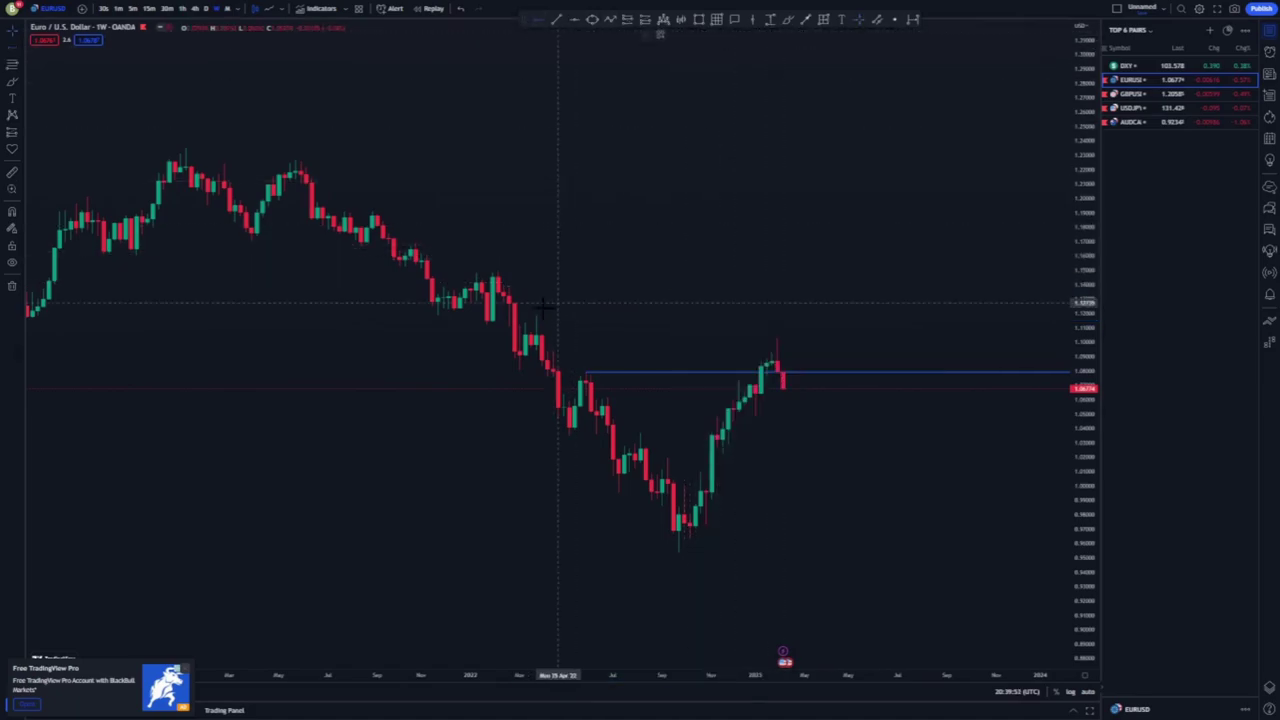
pyautogui.click(535, 316)
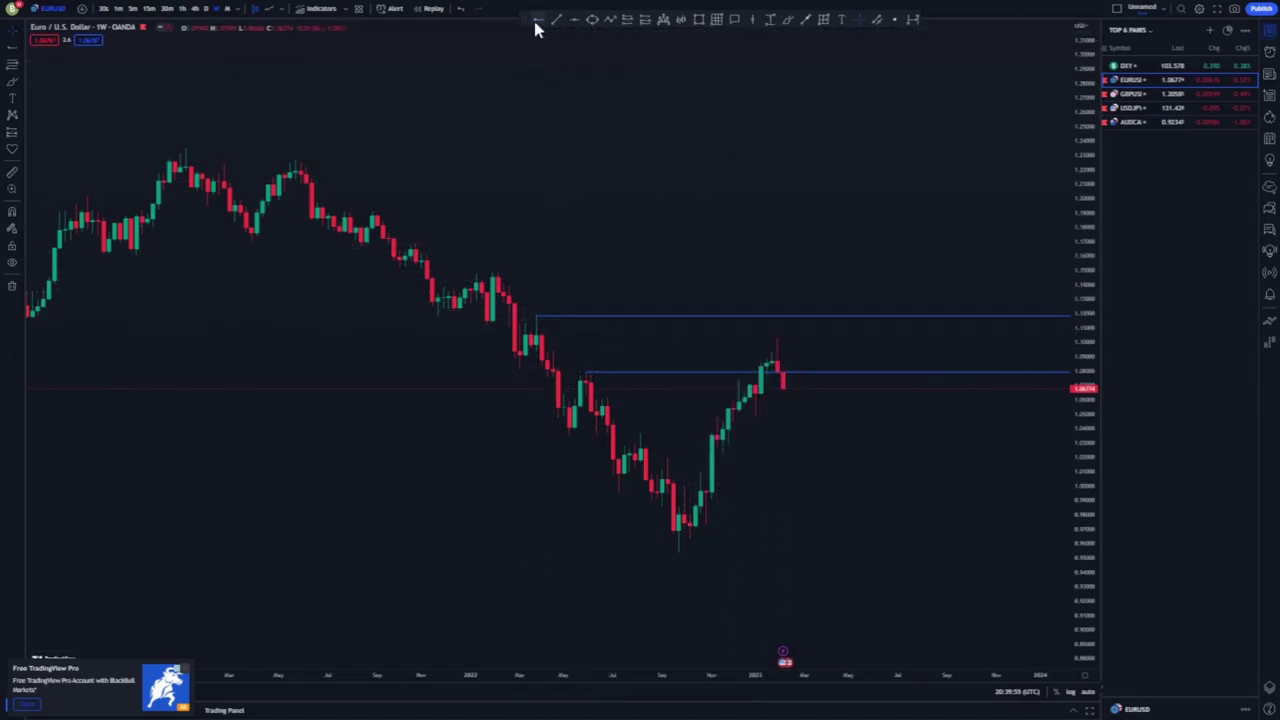
pyautogui.click(672, 550)
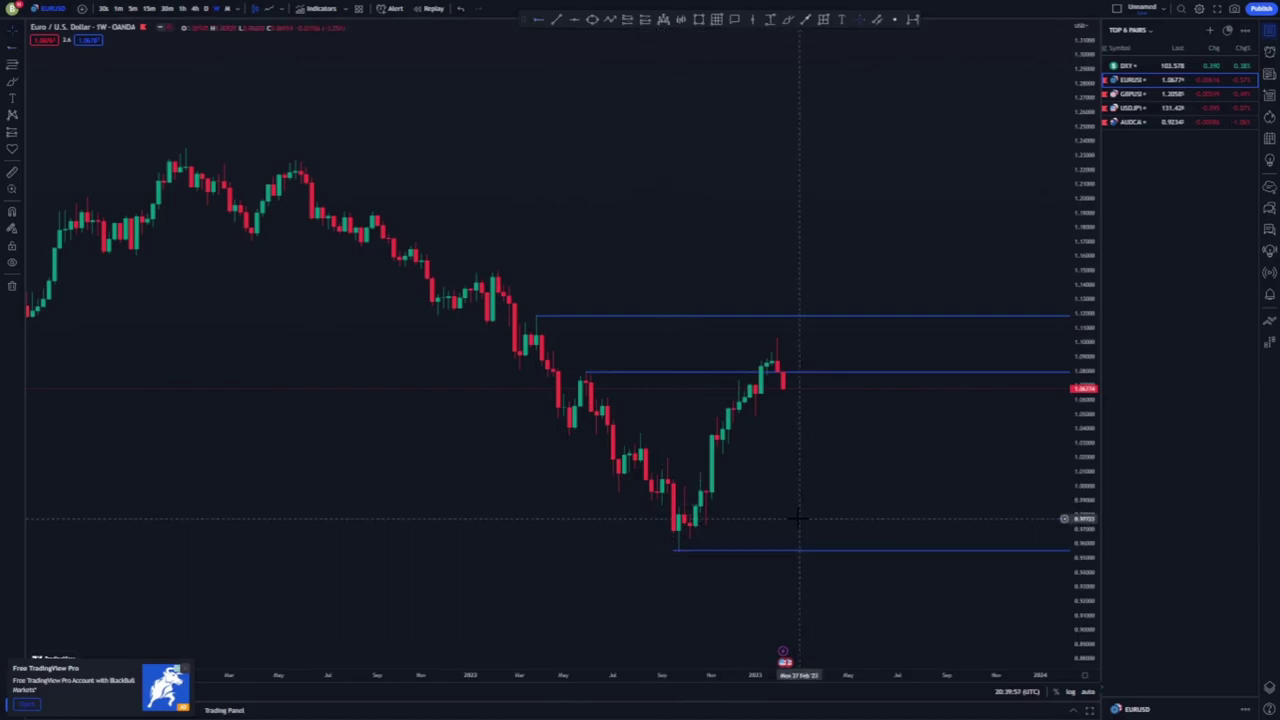
# Step: On the daily timeframe, draw a rising trend line above price from mid-September 2022 at about 1.005 to early February 2023 at about 1.11
pyautogui.scroll(-1, 794, 520)
pyautogui.click(207, 9)
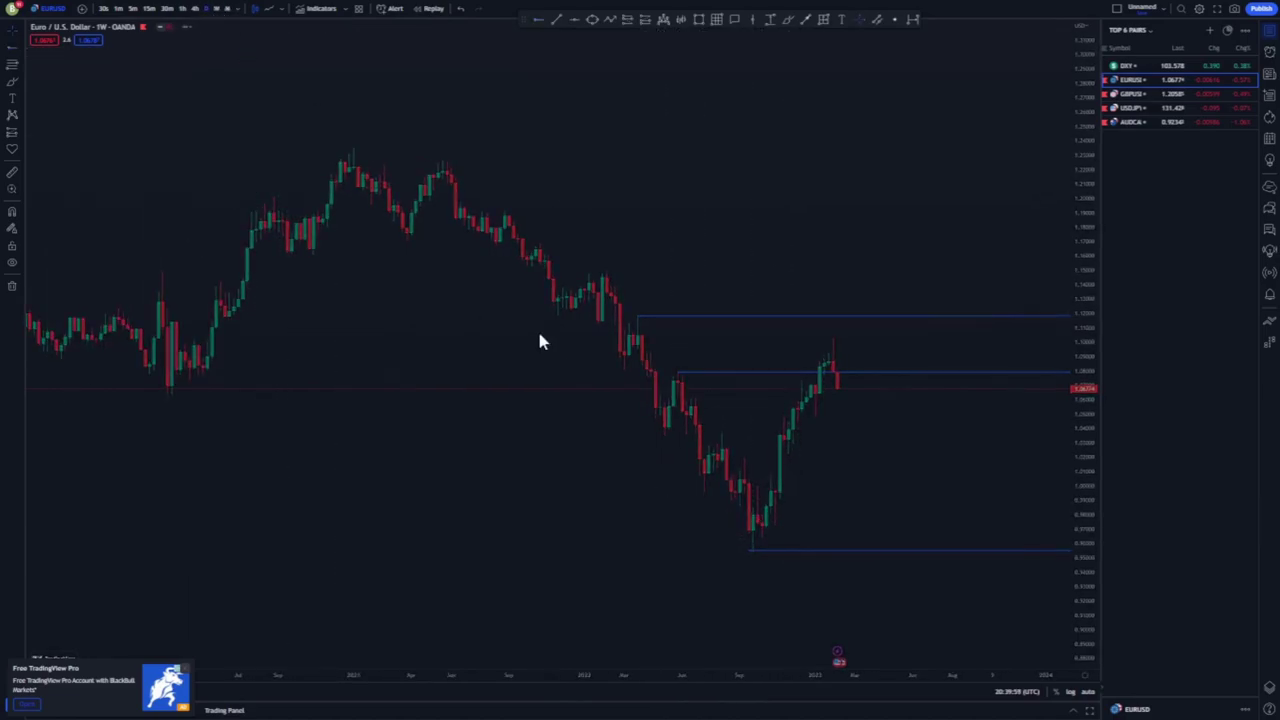
pyautogui.scroll(3, 646, 437)
pyautogui.moveTo(1074, 508); pyautogui.dragTo(1074, 400)
pyautogui.moveTo(979, 506)
pyautogui.mouseDown()
pyautogui.moveTo(880, 471)
pyautogui.moveTo(893, 441)
pyautogui.mouseUp()
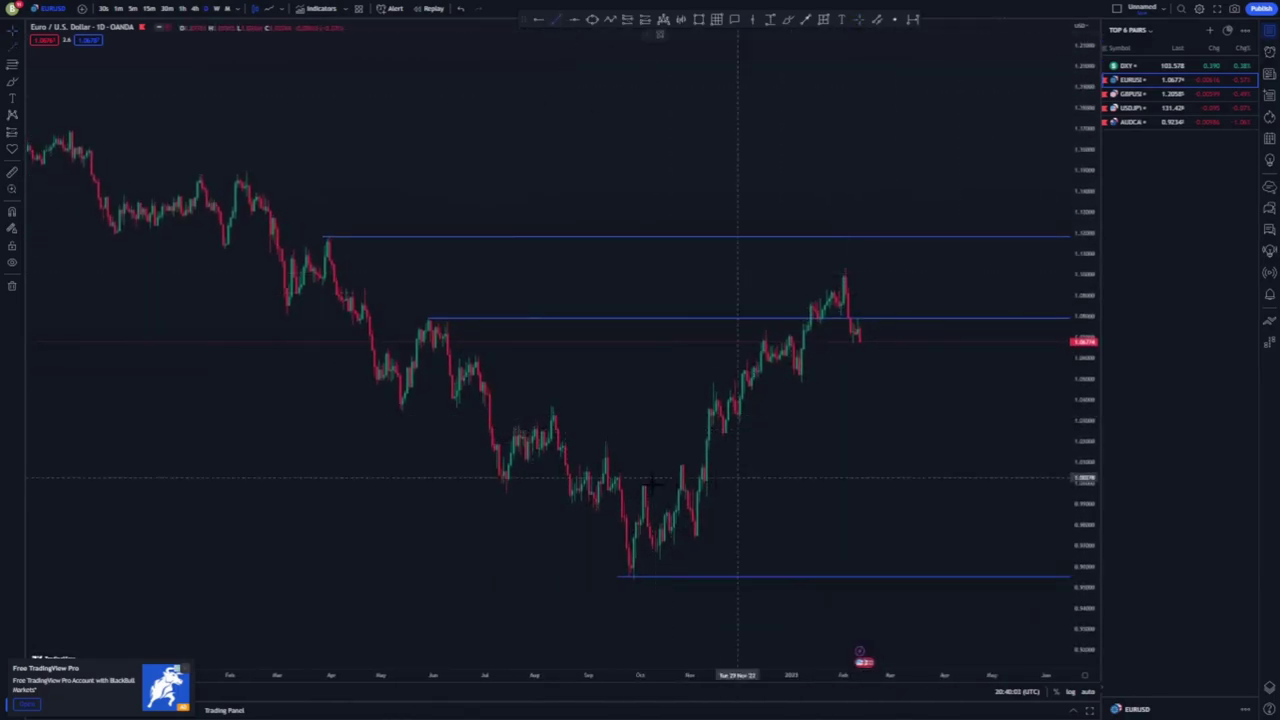
pyautogui.moveTo(614, 468)
pyautogui.mouseDown()
pyautogui.moveTo(800, 263)
pyautogui.moveTo(846, 254)
pyautogui.mouseUp()
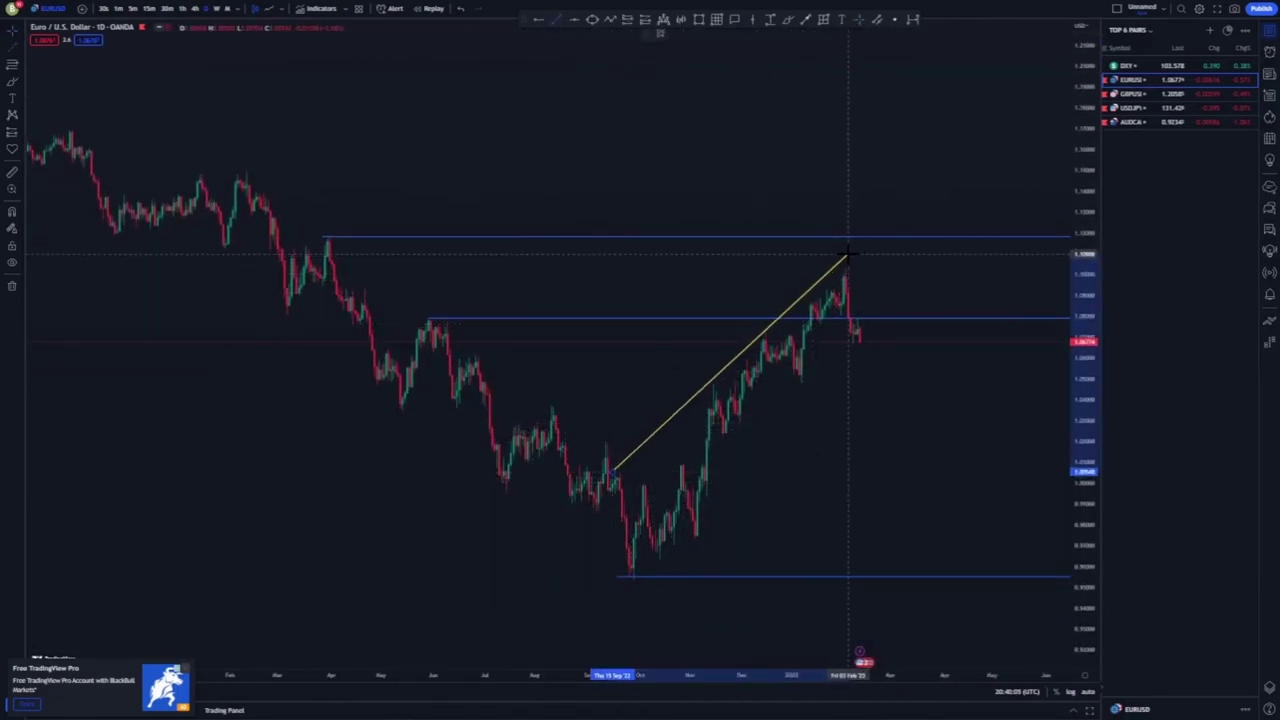
# Step: Draw a rising trend line beneath the October 2022 to January 2023 lows and fine-tune both of its ends to fit
pyautogui.click(556, 19)
pyautogui.moveTo(660, 563); pyautogui.dragTo(838, 340)
pyautogui.click(848, 431)
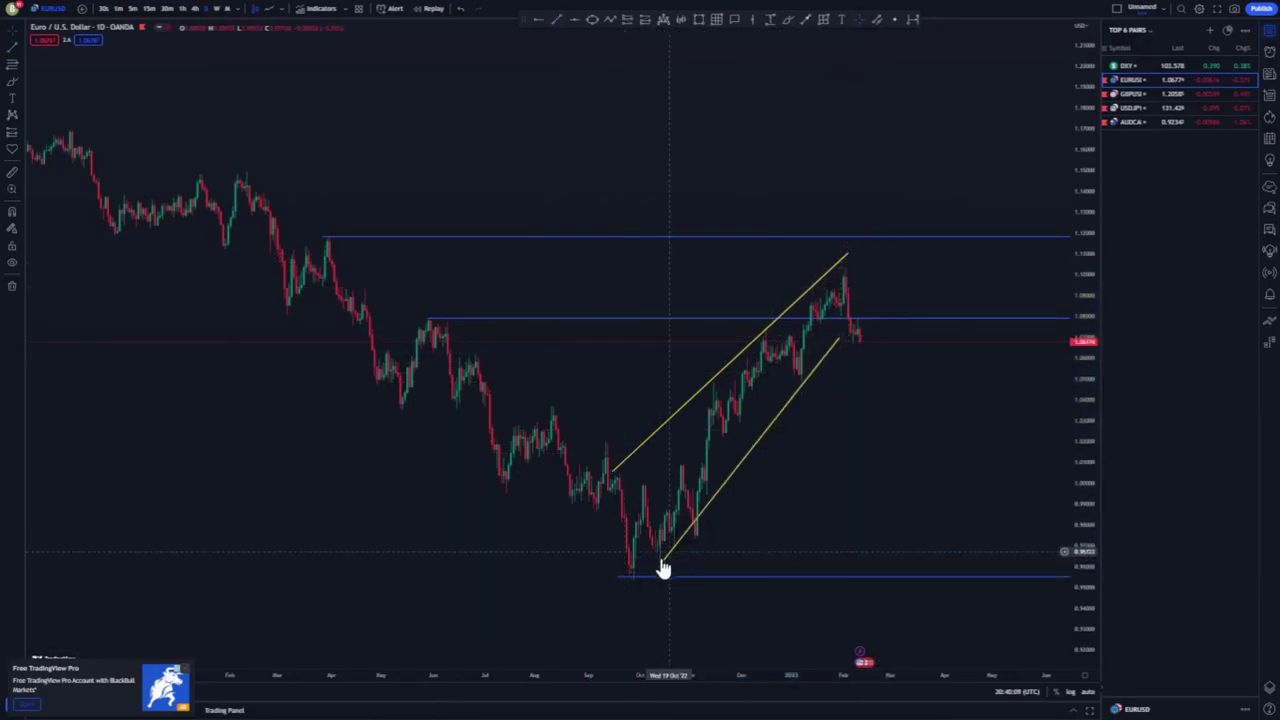
pyautogui.moveTo(661, 568); pyautogui.dragTo(670, 574)
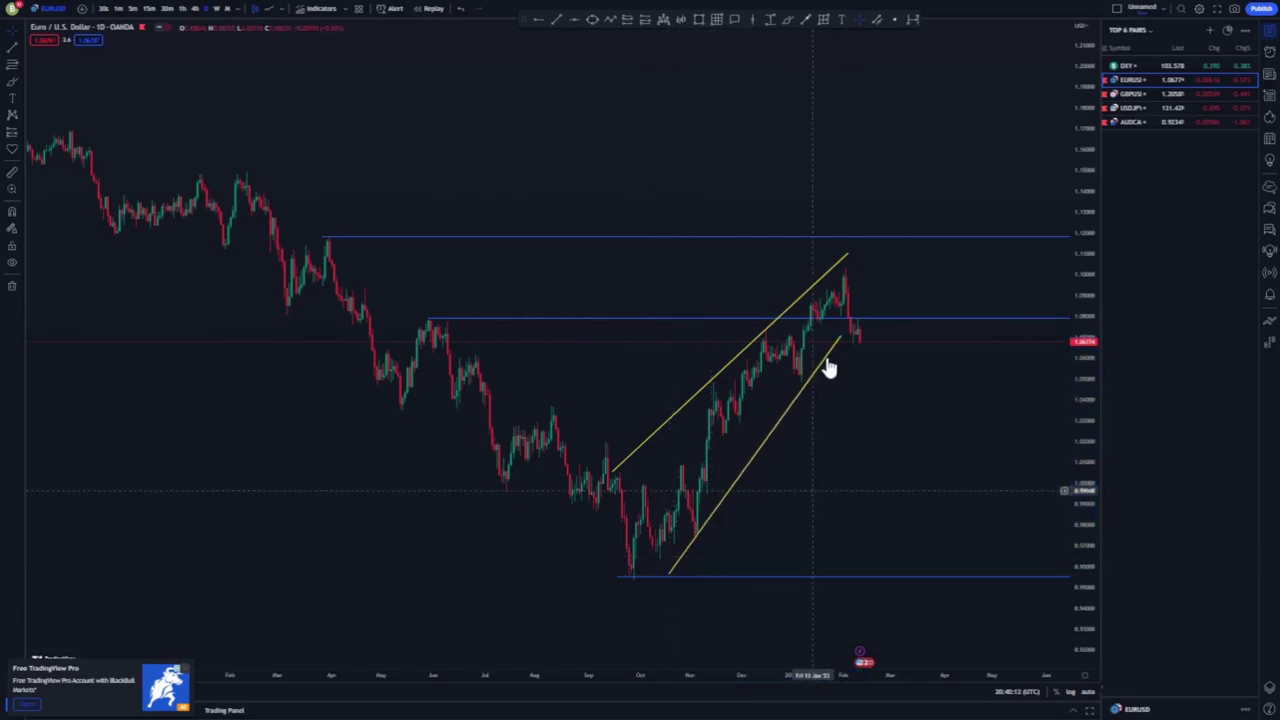
pyautogui.moveTo(838, 339); pyautogui.dragTo(829, 342)
pyautogui.click(816, 453)
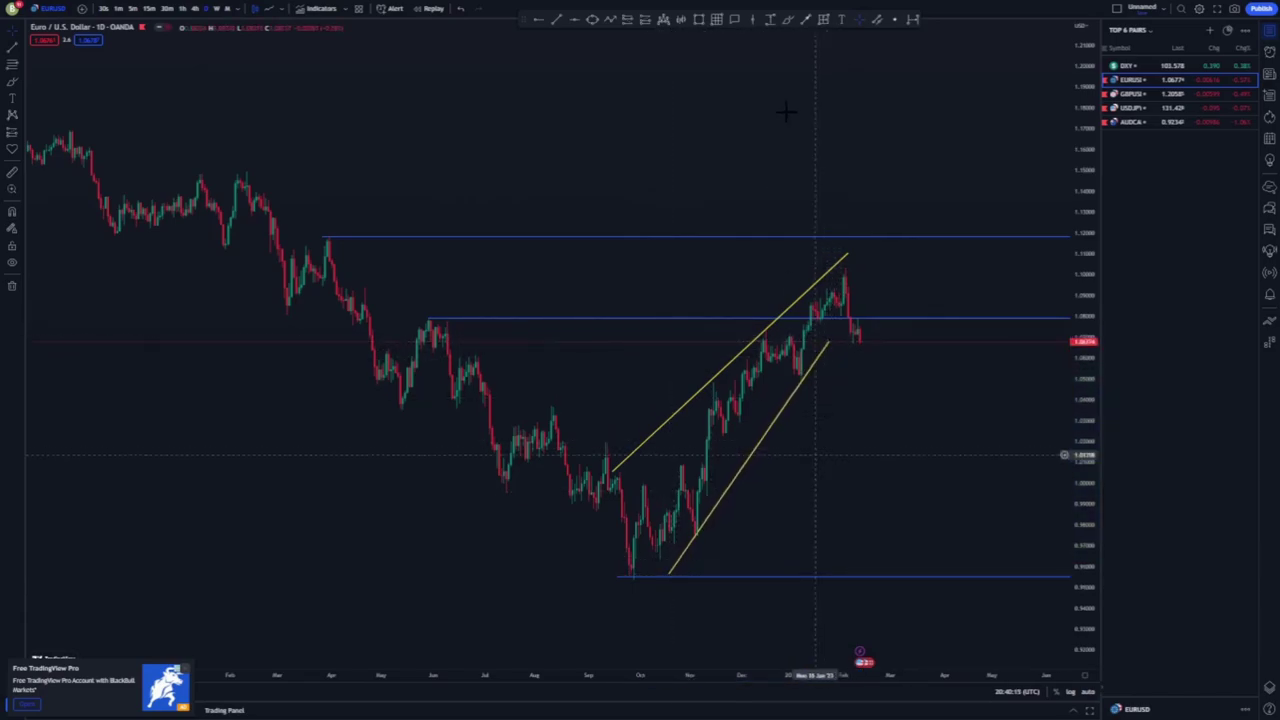
# Step: Sketch a brush circle around the early-February 2023 peak and erase the brush marks
pyautogui.click(788, 21)
pyautogui.moveTo(851, 250)
pyautogui.mouseDown()
pyautogui.moveTo(814, 249)
pyautogui.moveTo(826, 325)
pyautogui.moveTo(855, 245)
pyautogui.mouseUp()
pyautogui.click(760, 35)
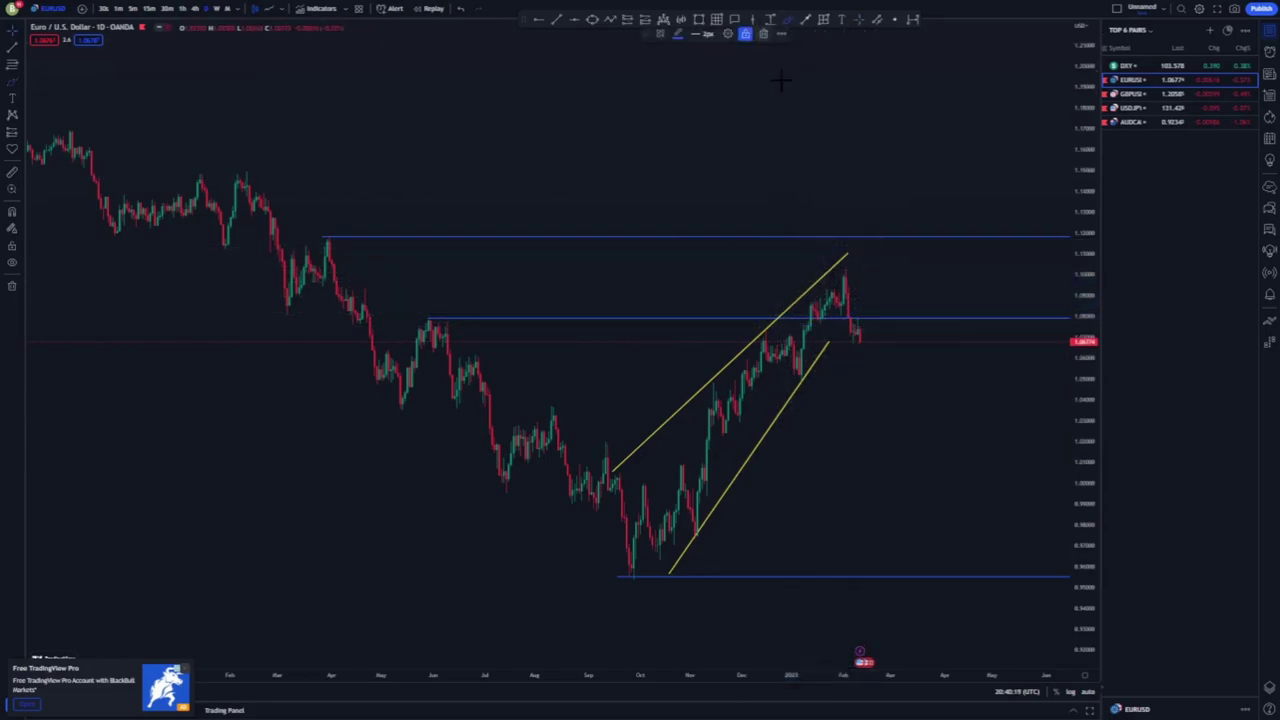
pyautogui.scroll(3, 686, 270)
pyautogui.moveTo(722, 268); pyautogui.dragTo(716, 301)
pyautogui.click(769, 22)
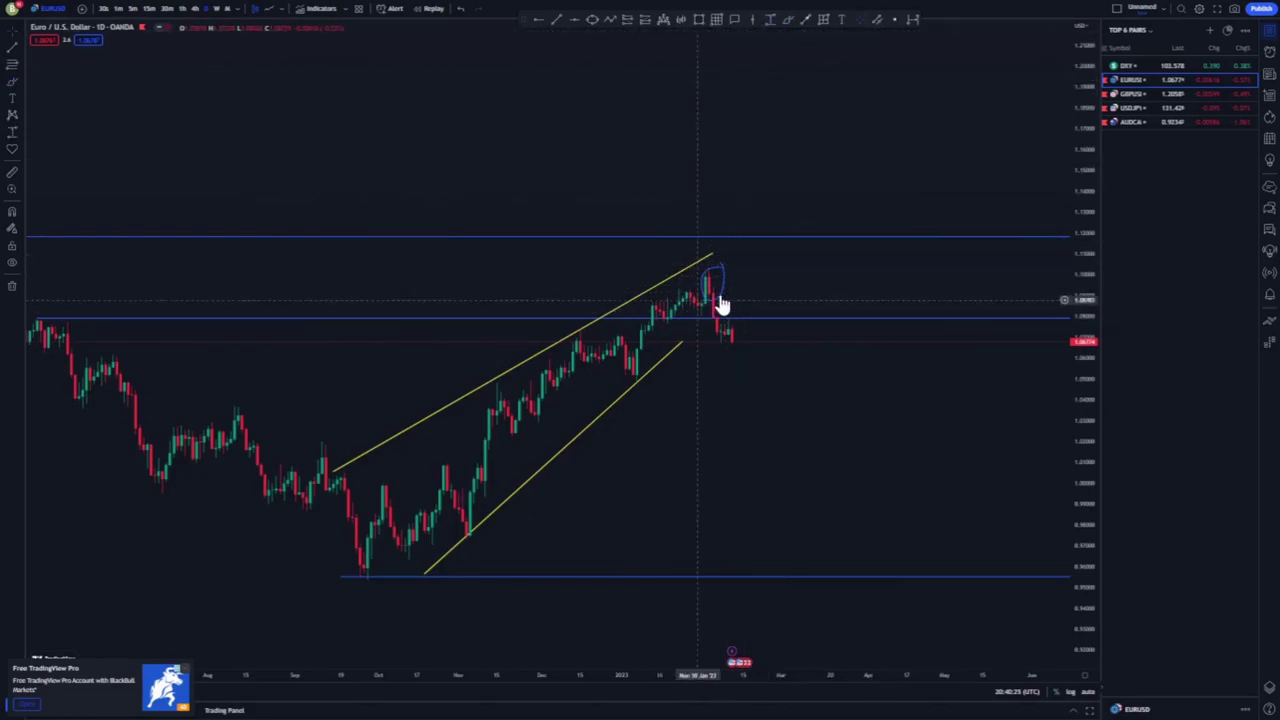
pyautogui.moveTo(726, 291); pyautogui.dragTo(231, 8)
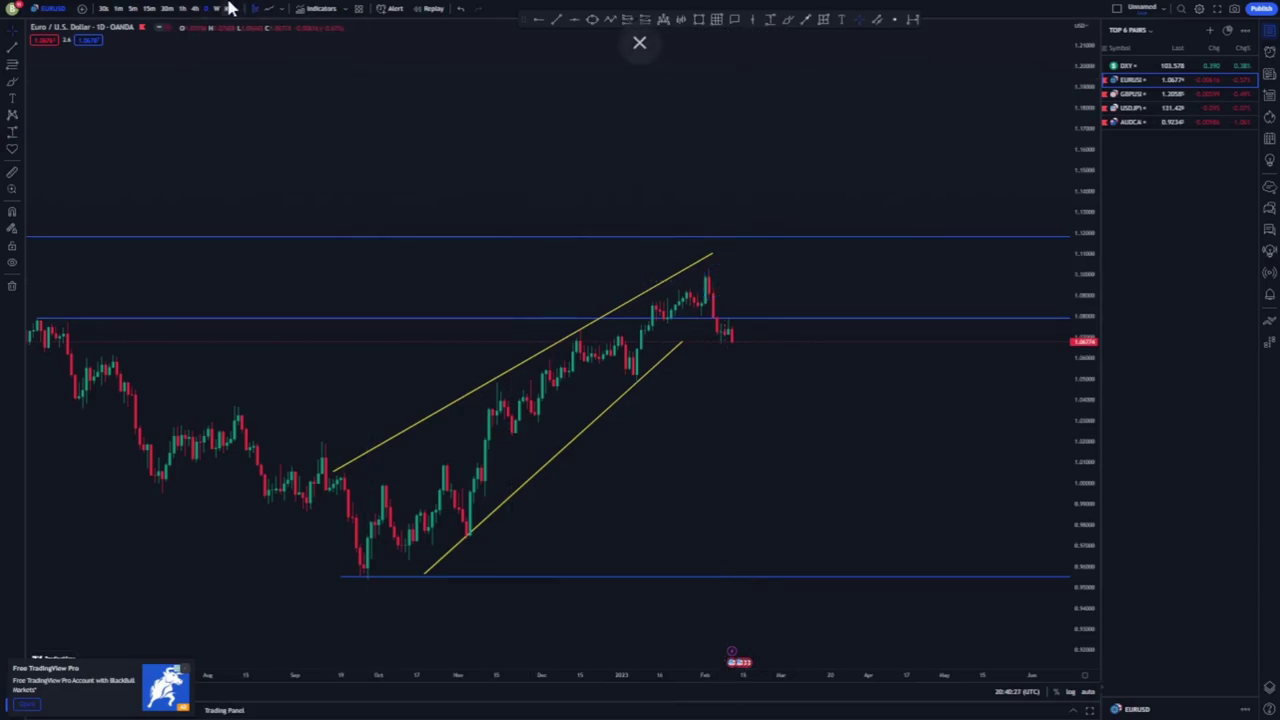
# Step: On the 4-hour timeframe, refit the lower trend line from 10 November 2022 at about 0.993 to early February 2023 at about 1.074
pyautogui.click(196, 10)
pyautogui.scroll(-10, 639, 342)
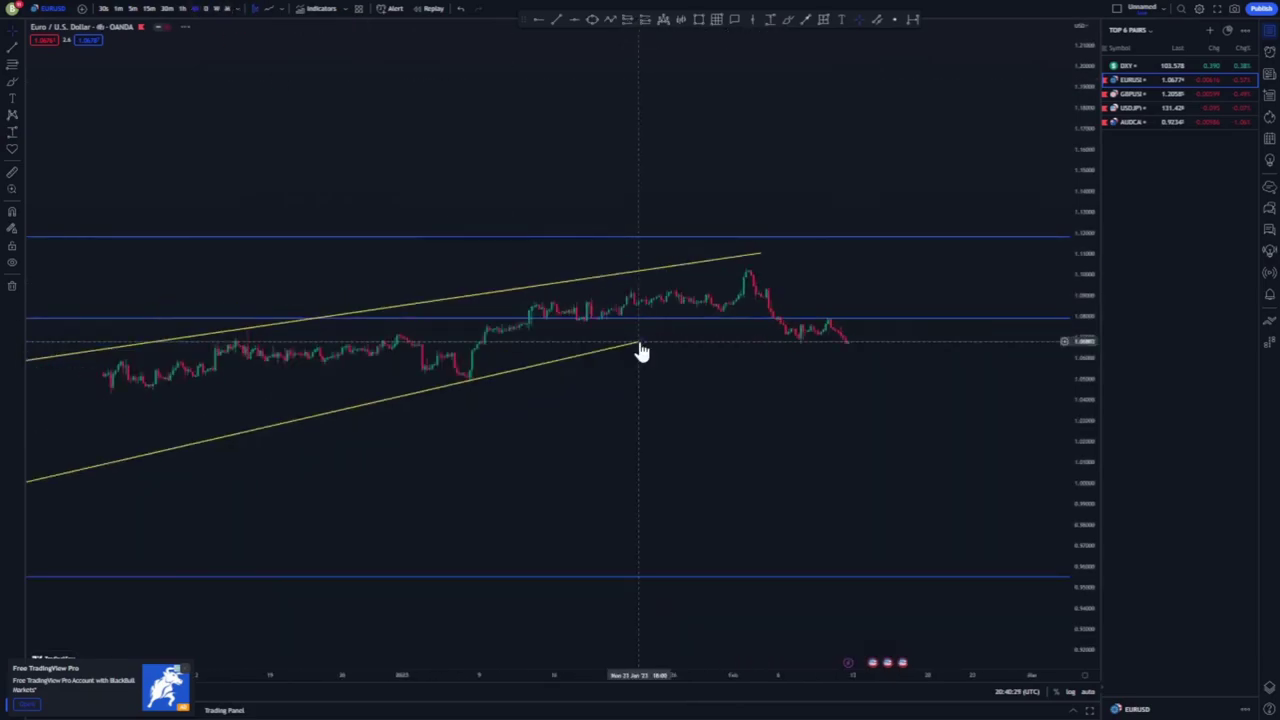
pyautogui.scroll(-1, 640, 342)
pyautogui.moveTo(1075, 452); pyautogui.dragTo(1075, 354)
pyautogui.scroll(3, 856, 468)
pyautogui.moveTo(765, 493); pyautogui.dragTo(837, 354)
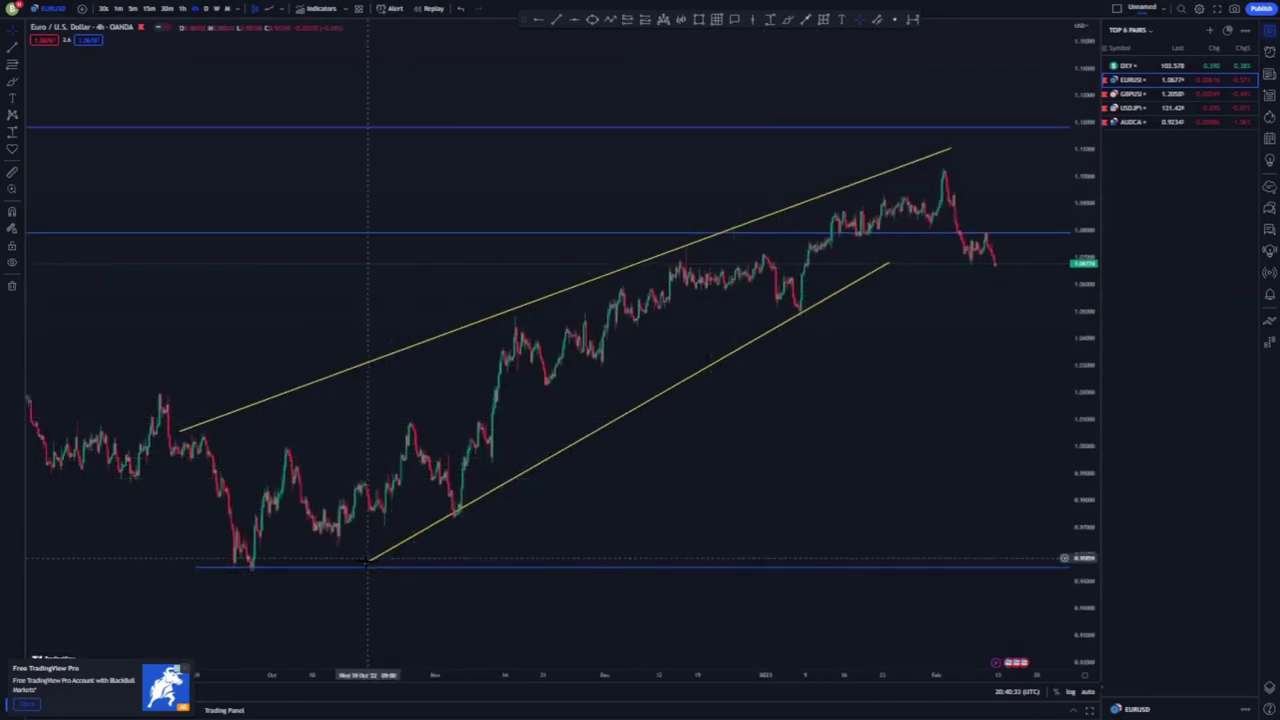
pyautogui.moveTo(391, 552); pyautogui.dragTo(491, 466)
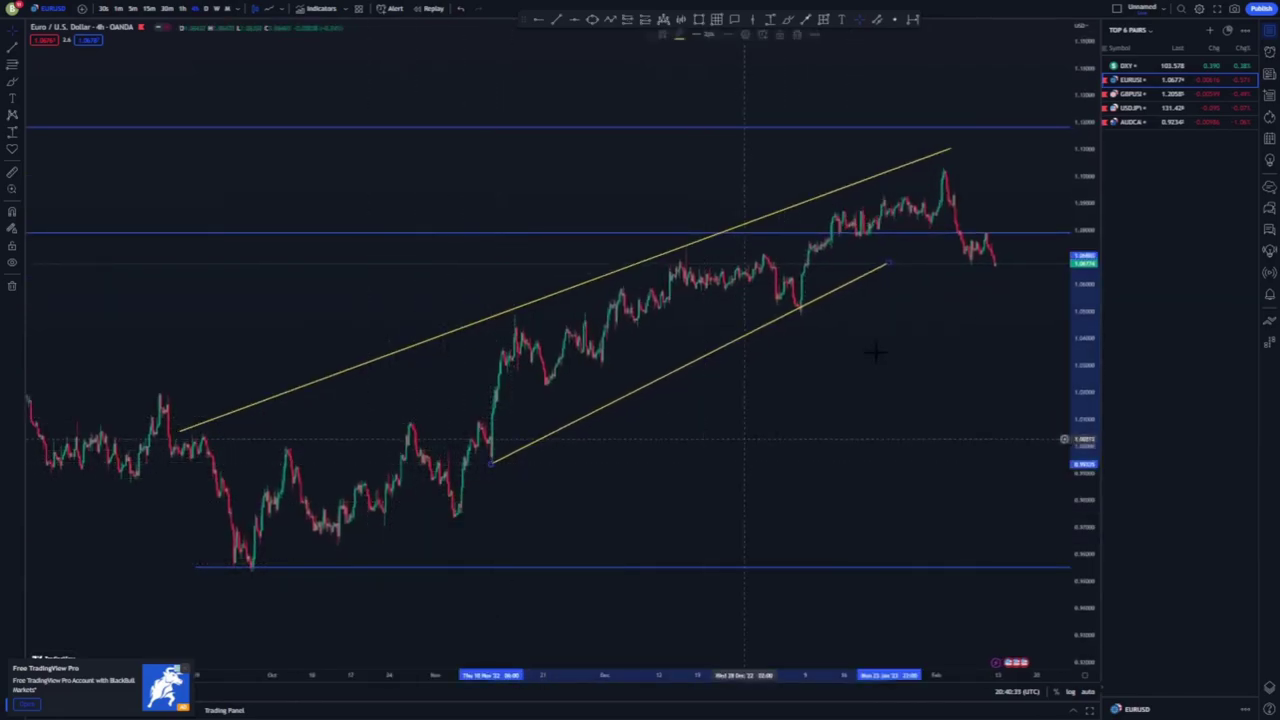
pyautogui.moveTo(888, 265); pyautogui.dragTo(944, 245)
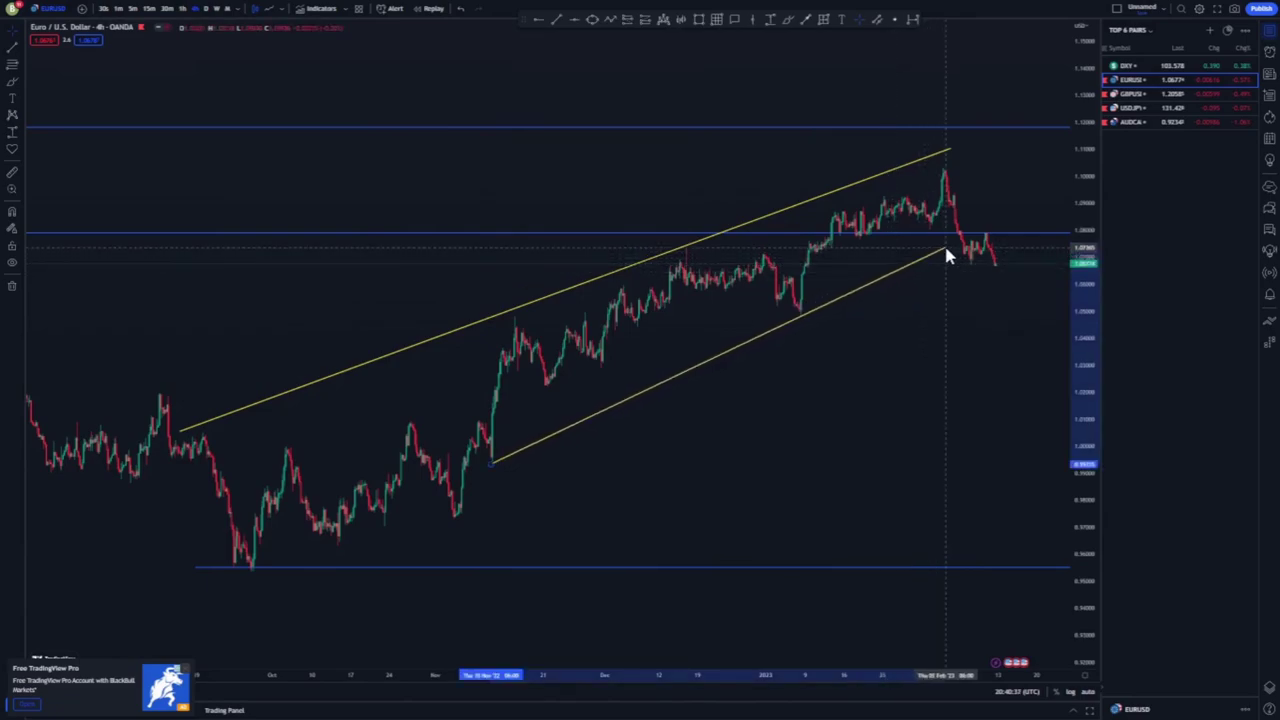
# Step: Refit the upper trend line from 13 November 2022 at about 1.046 to 1.113 in early February and extend the lower line to about 1.078
pyautogui.moveTo(179, 434); pyautogui.dragTo(505, 322)
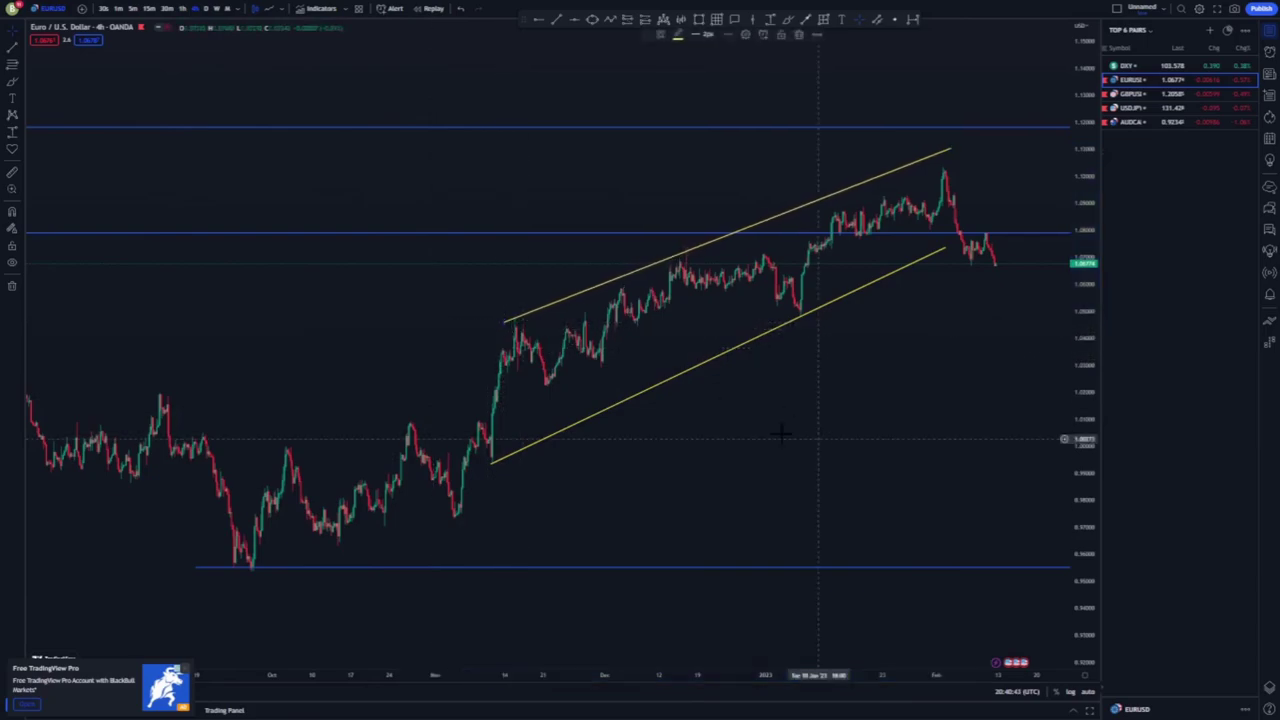
pyautogui.moveTo(952, 151); pyautogui.dragTo(950, 142)
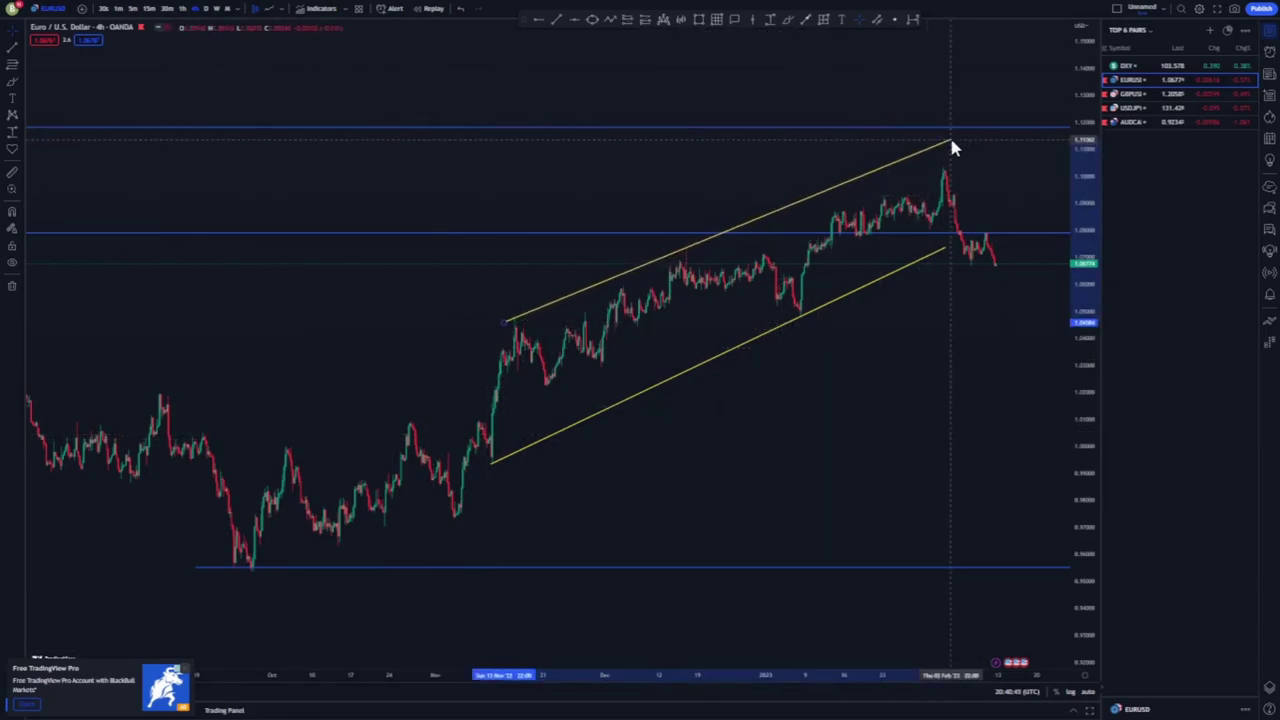
pyautogui.click(944, 243)
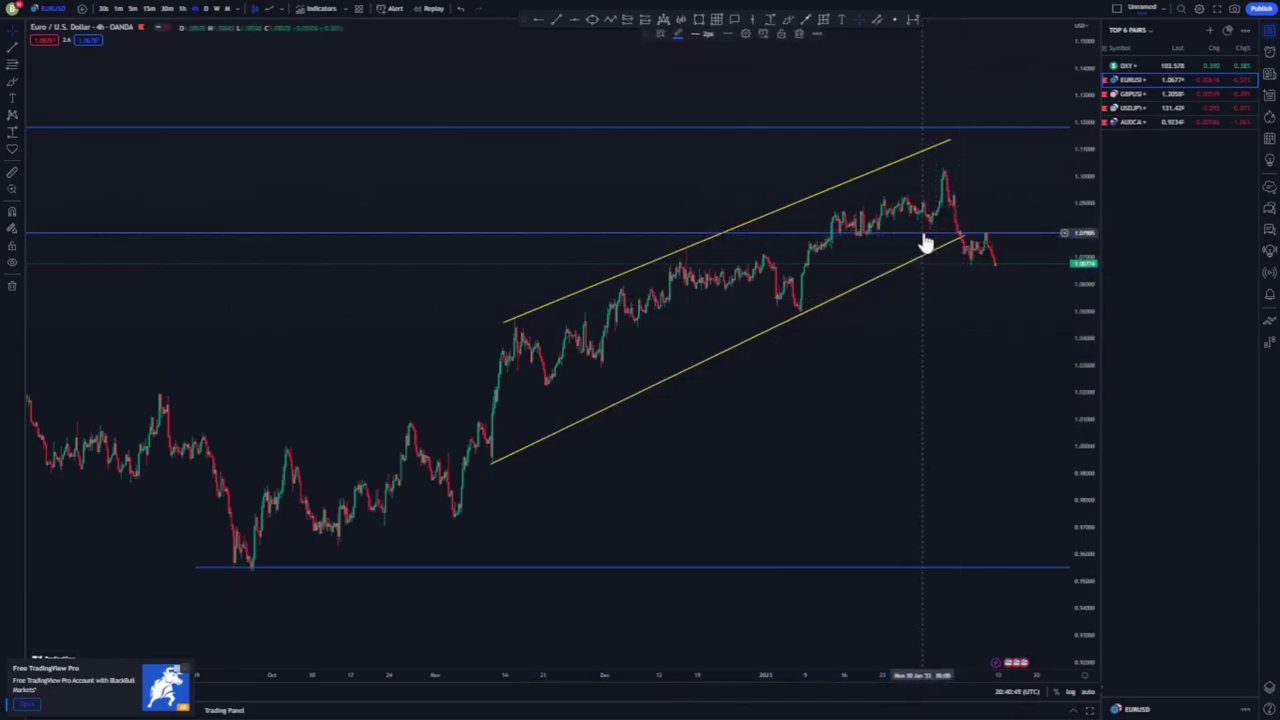
# Step: Replace the middle horizontal ray with one at about 1.104, just above the early-February 2023 peak
pyautogui.moveTo(851, 363); pyautogui.dragTo(754, 382)
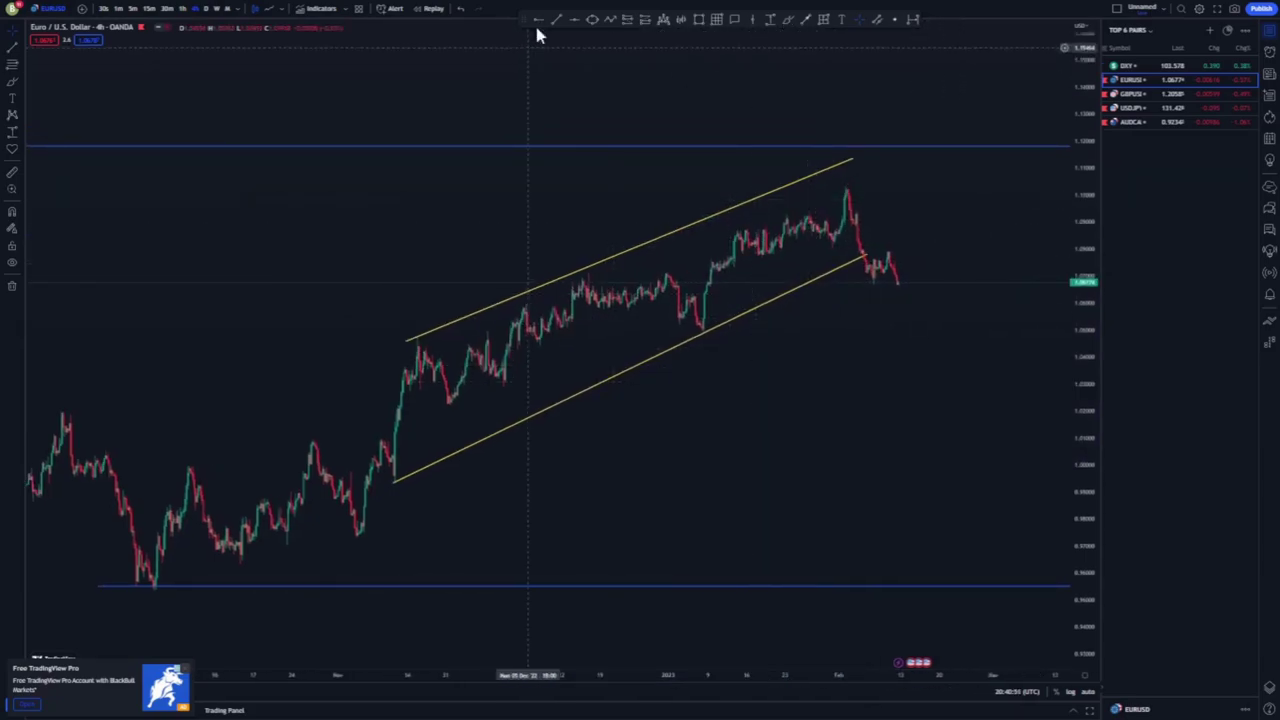
pyautogui.moveTo(836, 184); pyautogui.dragTo(791, 185)
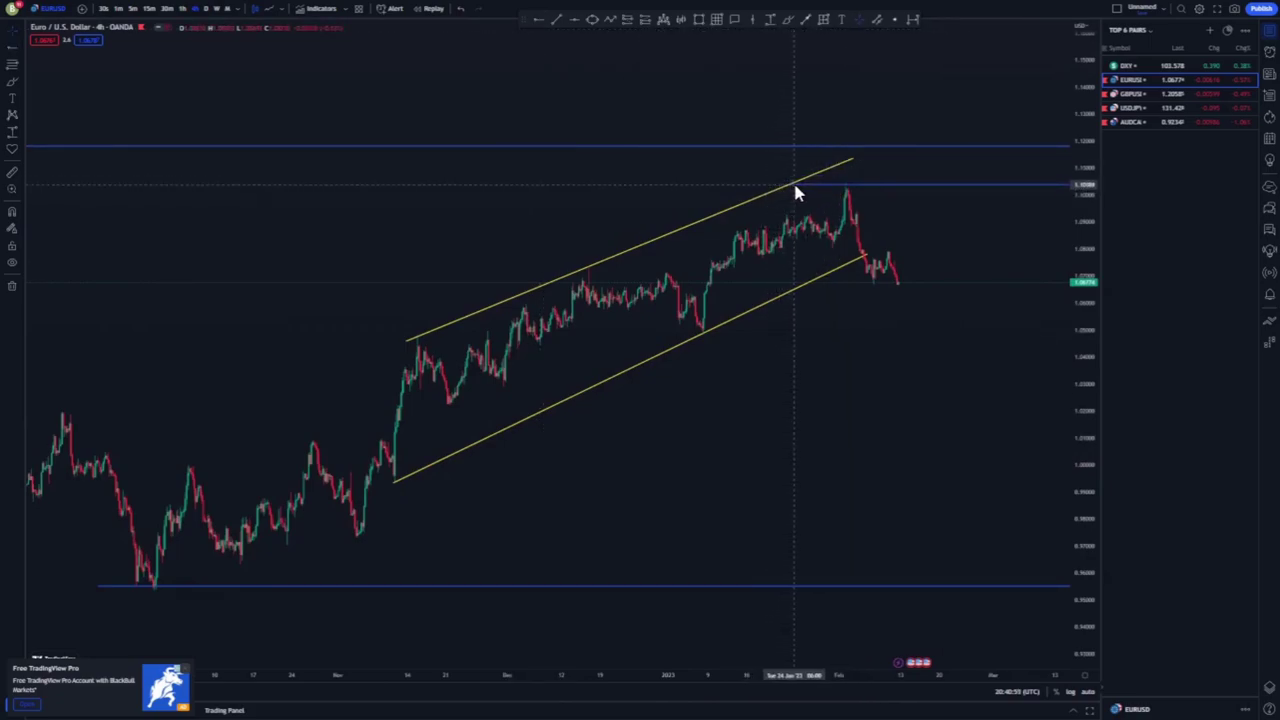
# Step: Draw an arrow from the current price up to the ray at about 1.104
pyautogui.click(807, 21)
pyautogui.click(903, 281)
pyautogui.click(914, 185)
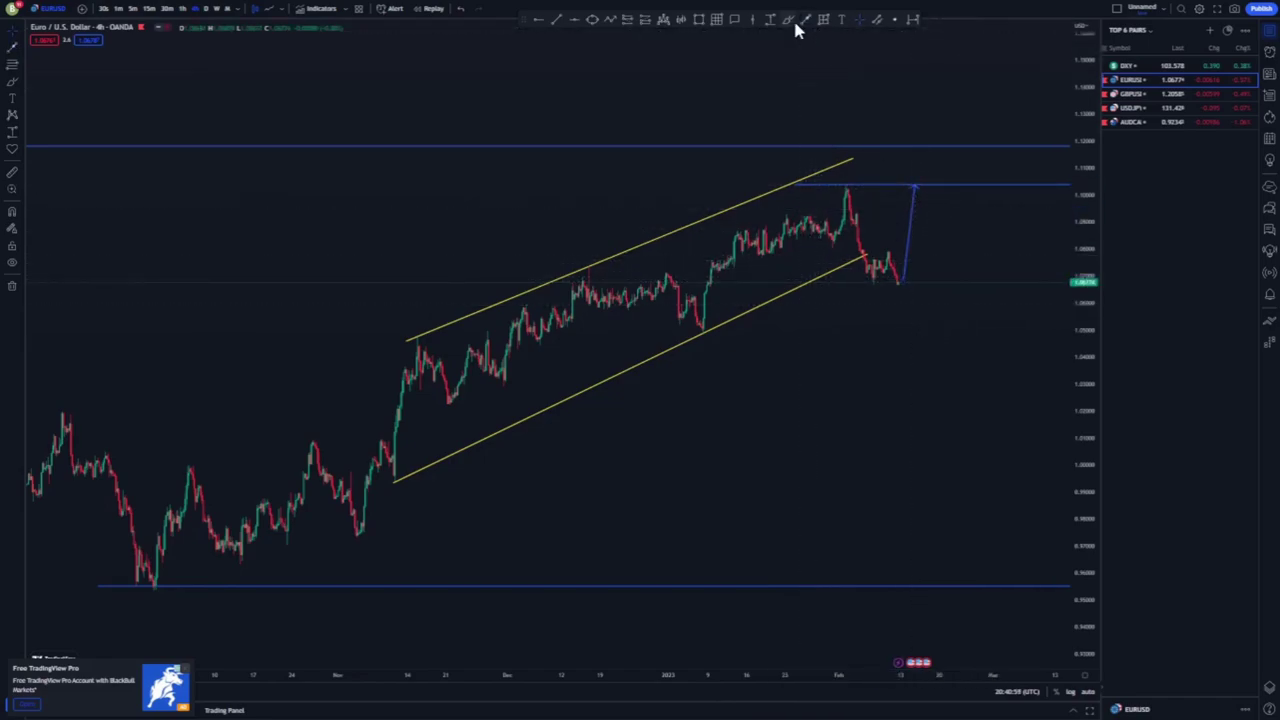
# Step: Brush circles around the February peak and the arrow's tip plus a projected falling path, and erase these brush marks
pyautogui.moveTo(843, 181)
pyautogui.mouseDown()
pyautogui.moveTo(918, 180)
pyautogui.moveTo(966, 327)
pyautogui.mouseUp()
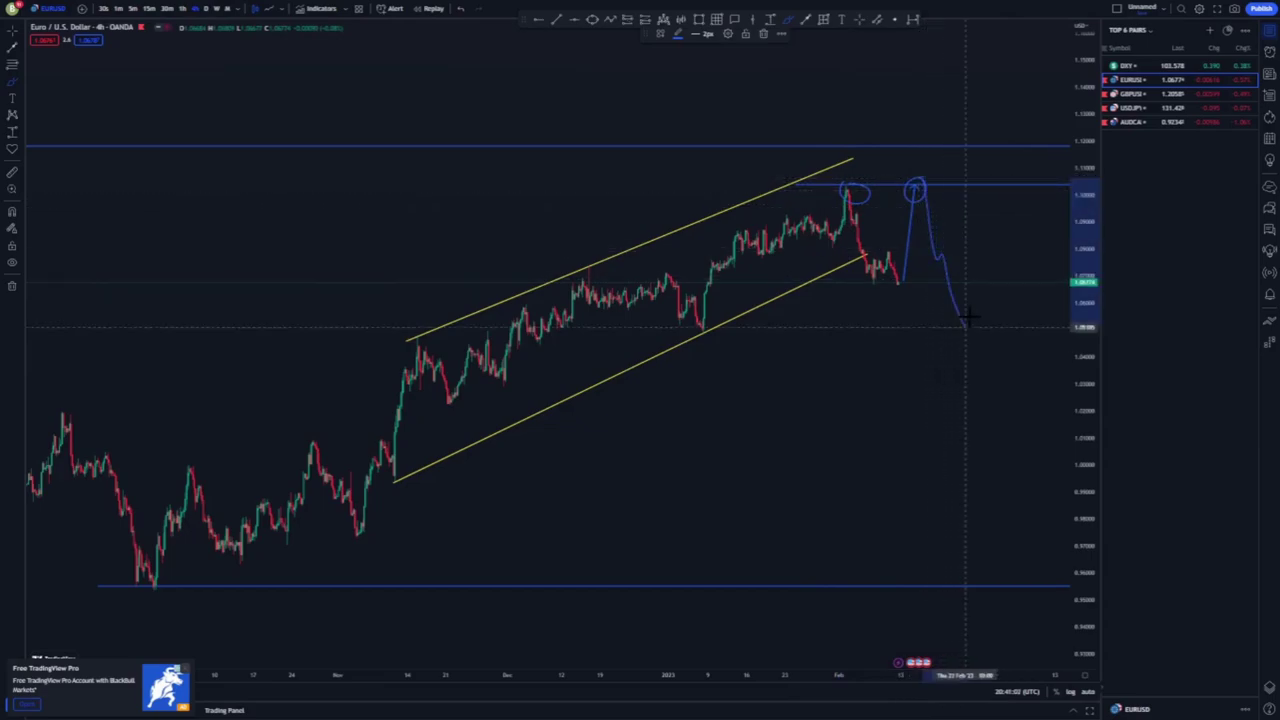
pyautogui.click(763, 34)
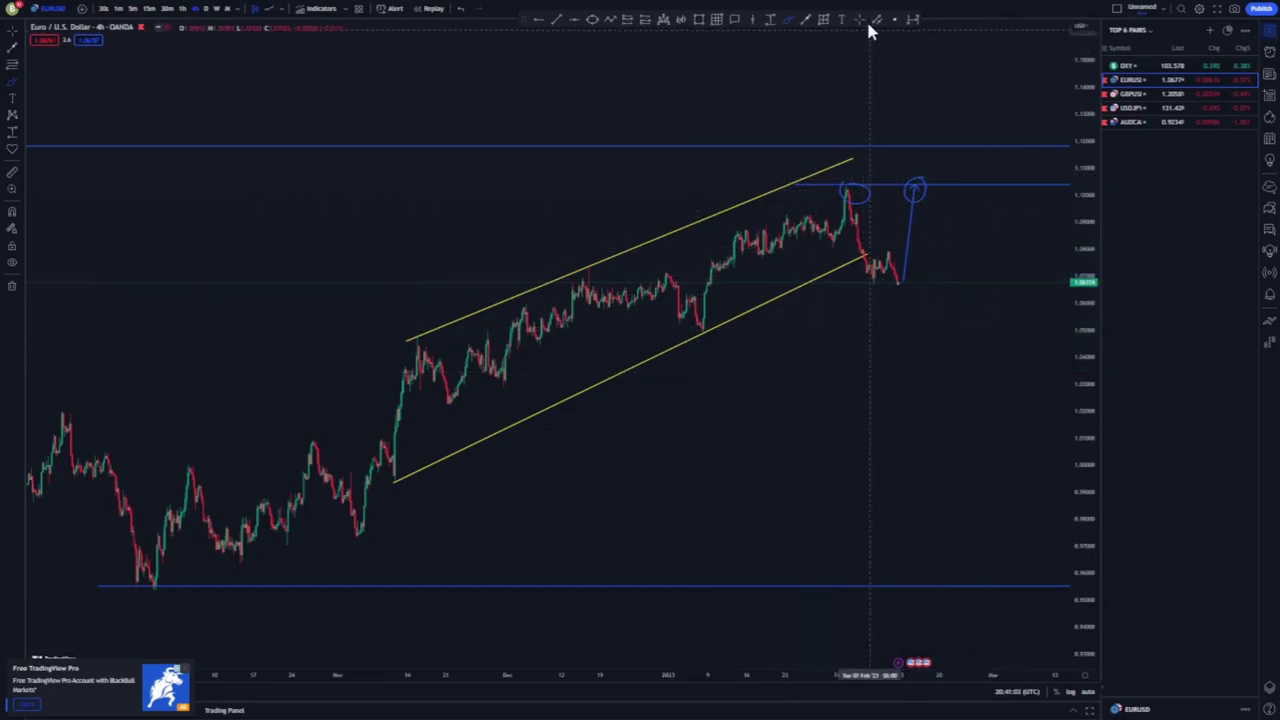
pyautogui.click(925, 195)
pyautogui.press('Delete')
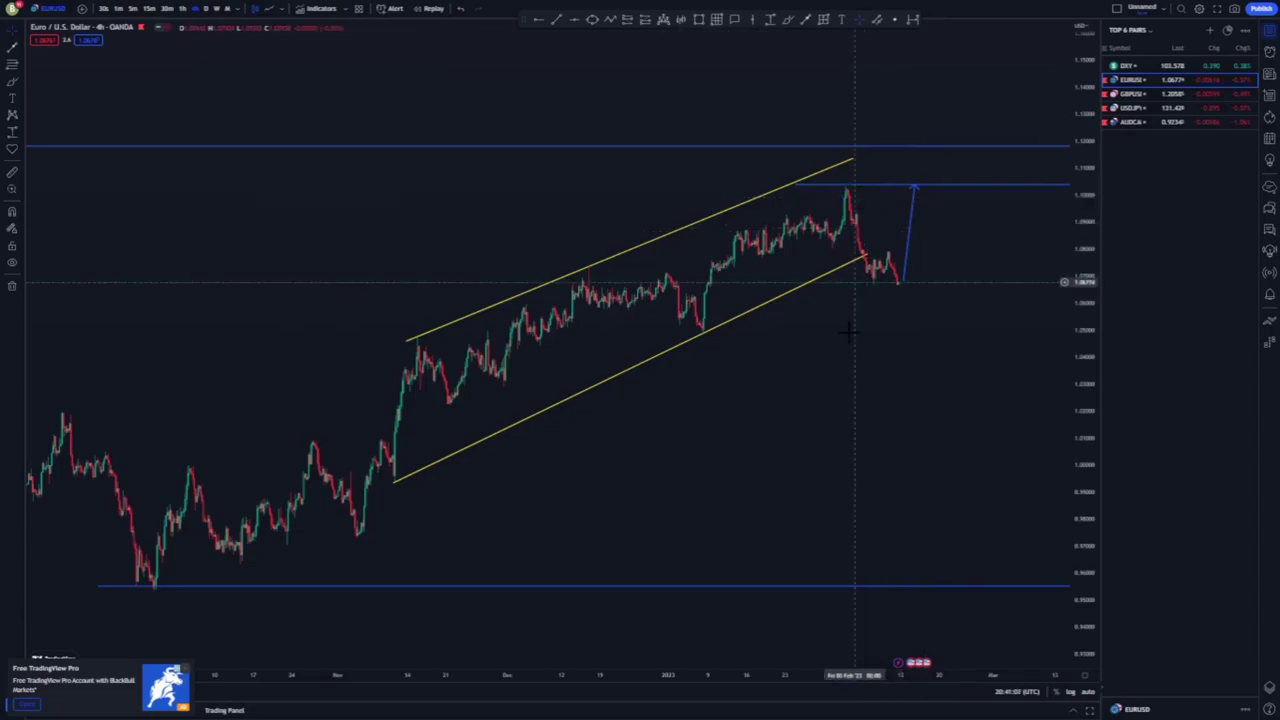
# Step: Draw an inner upper trend line from 30 December 2022 at about 1.077 to the early-February 2023 peak
pyautogui.click(662, 268)
pyautogui.click(840, 186)
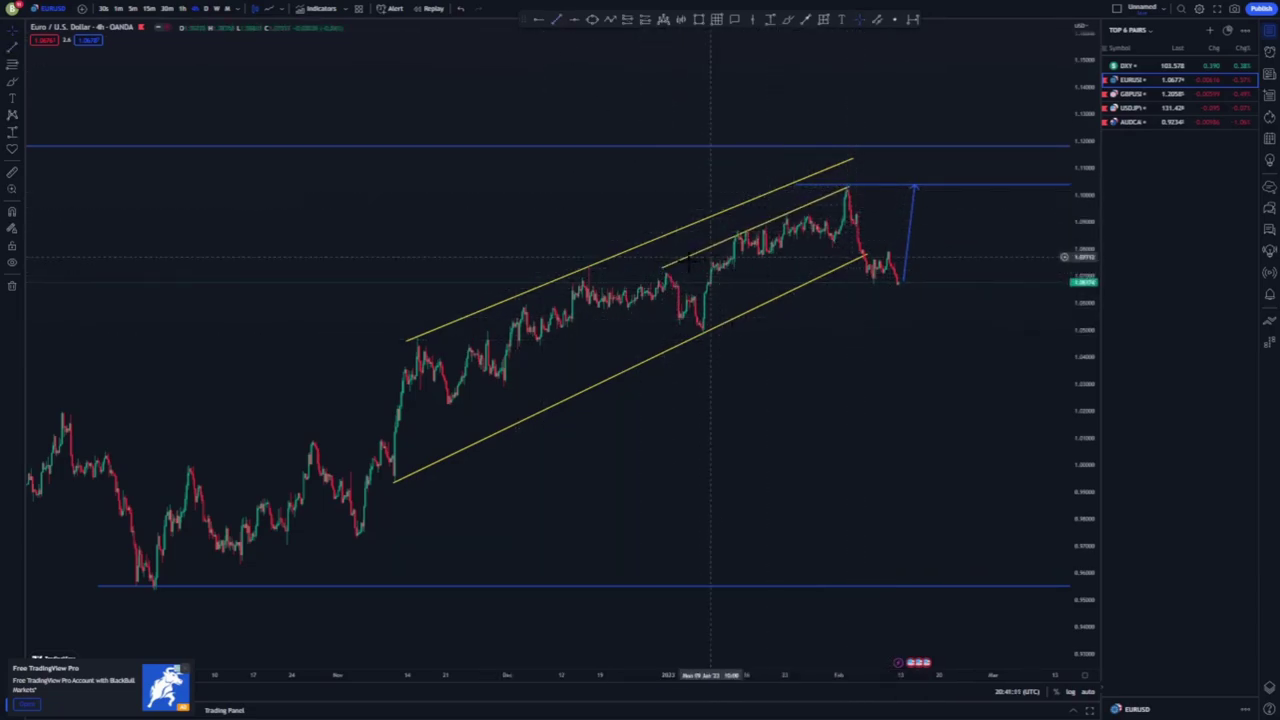
pyautogui.moveTo(663, 266); pyautogui.dragTo(667, 258)
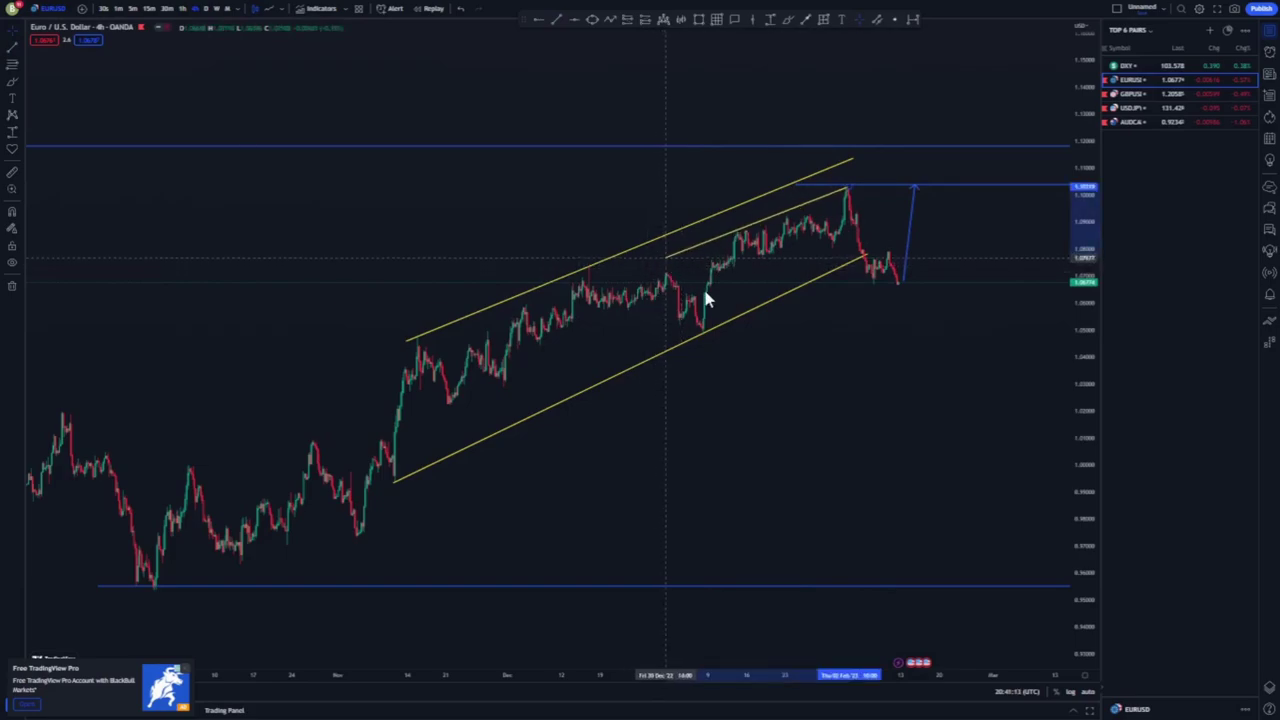
pyautogui.click(774, 376)
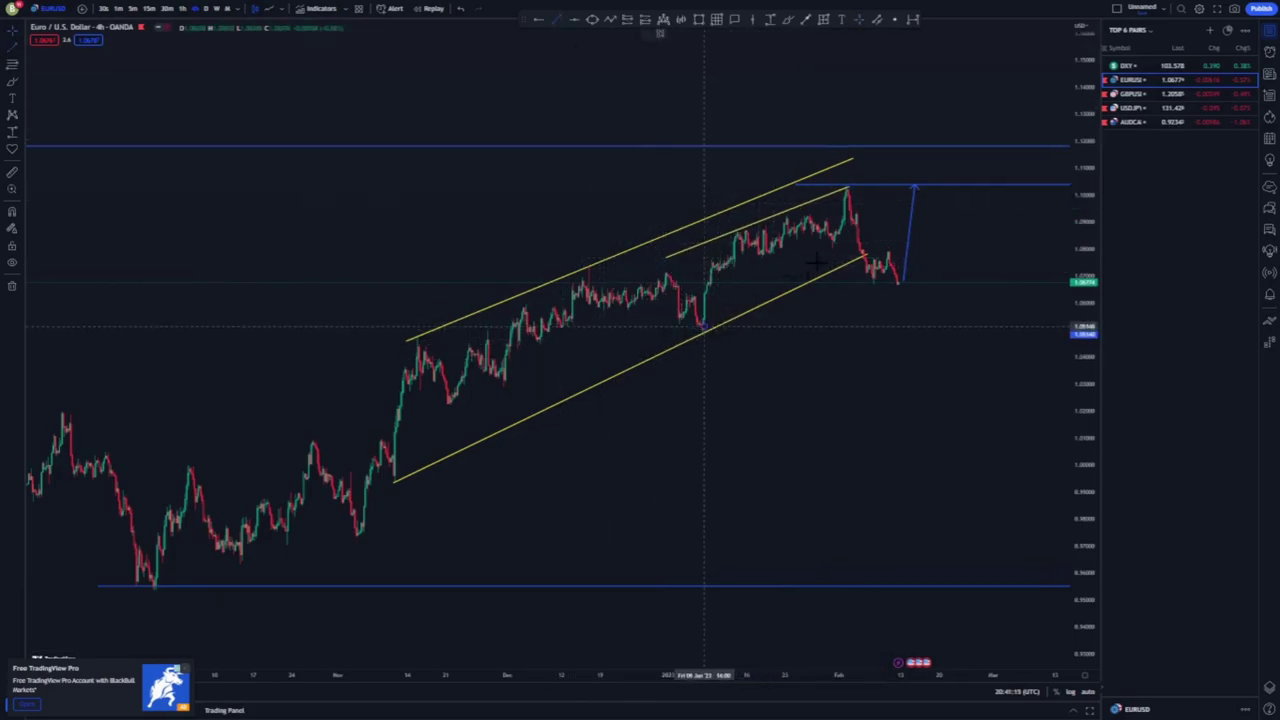
# Step: Draw an inner lower trend line from the 6 January 2023 low at about 1.051 up to about 1.084 in early February
pyautogui.click(703, 326)
pyautogui.click(848, 239)
pyautogui.click(868, 437)
# Step: Draw a horizontal ray from the lower channel line's starting point on 10 November 2022 at about 0.994
pyautogui.scroll(-4, 868, 437)
pyautogui.scroll(6, 868, 437)
pyautogui.scroll(-2, 770, 437)
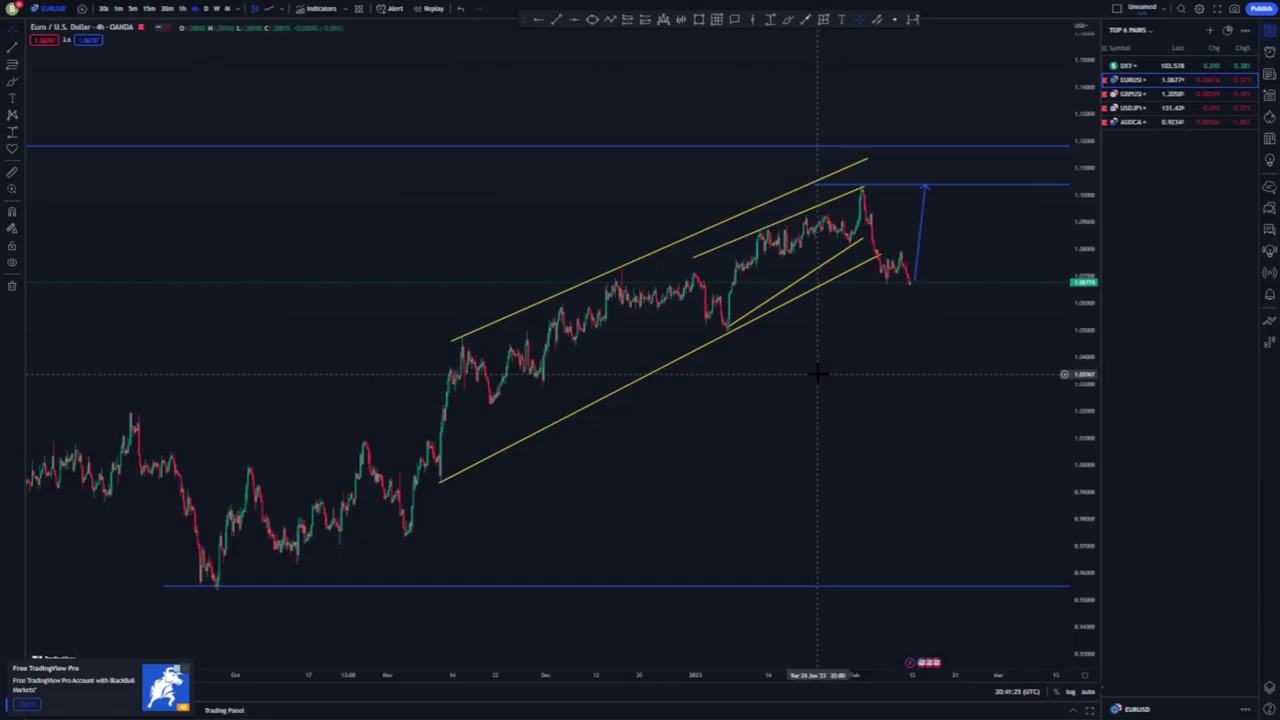
pyautogui.scroll(3, 762, 362)
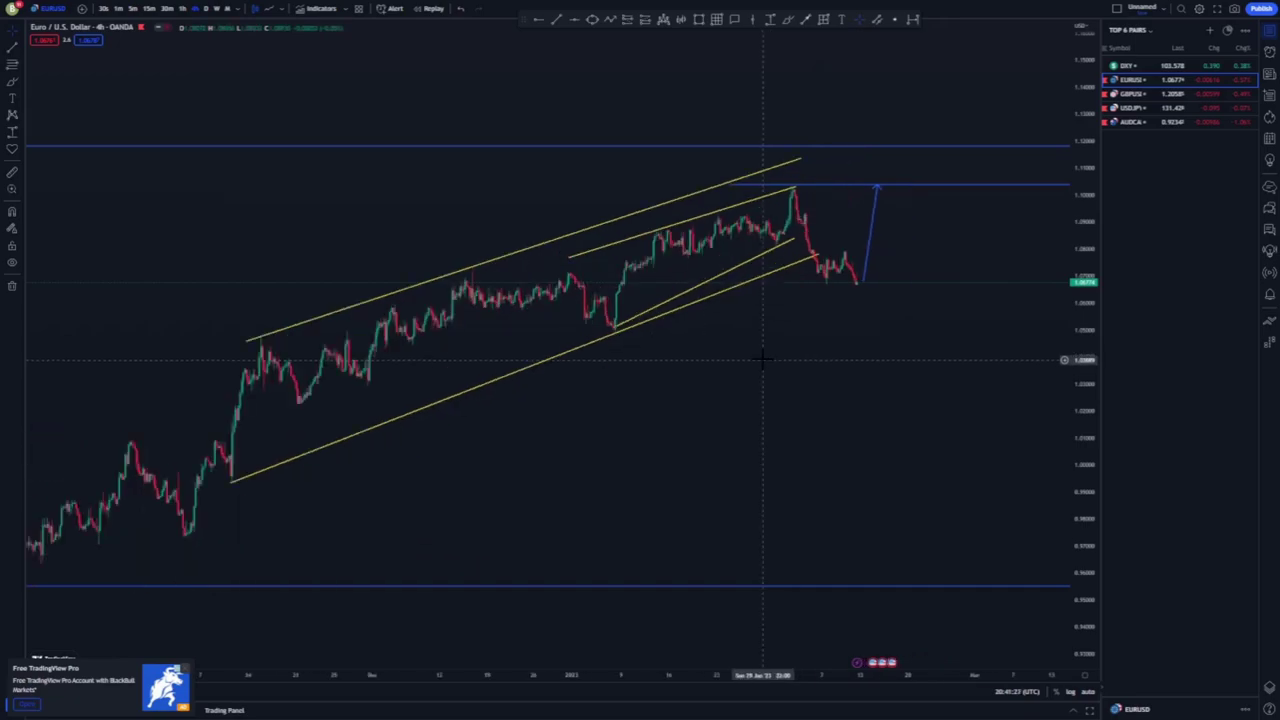
pyautogui.scroll(-5, 689, 377)
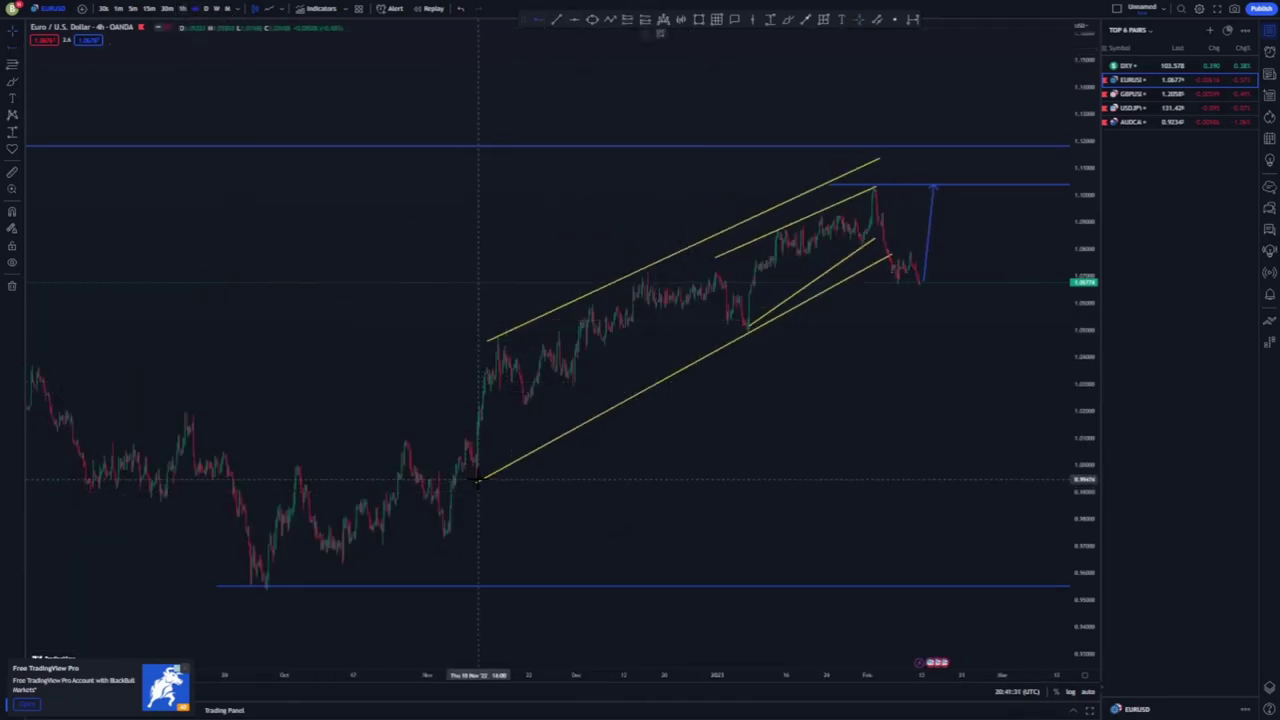
pyautogui.click(476, 481)
pyautogui.scroll(3, 720, 420)
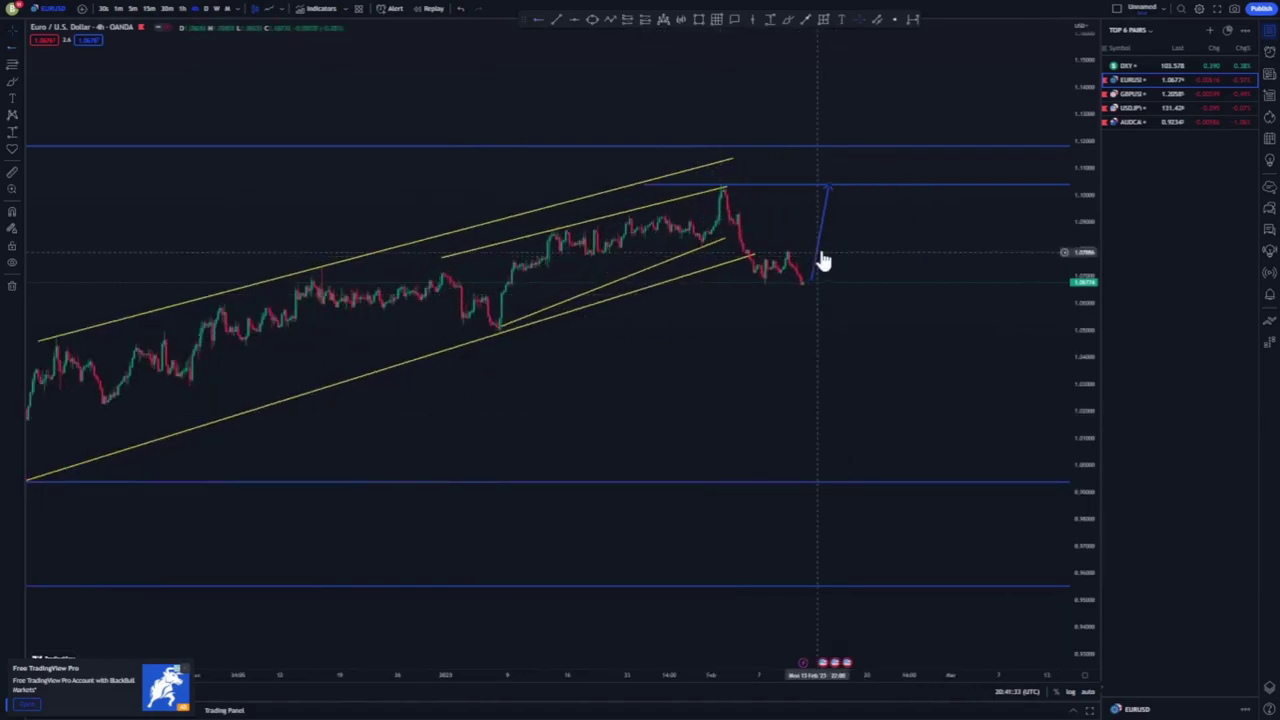
# Step: Delete the blue projection arrow and switch the EURUSD chart to the 1-hour timeframe
pyautogui.click(820, 247)
pyautogui.press('Delete')
pyautogui.click(182, 9)
pyautogui.scroll(-8, 709, 421)
pyautogui.moveTo(1080, 525); pyautogui.dragTo(1061, 333)
pyautogui.scroll(5, 743, 437)
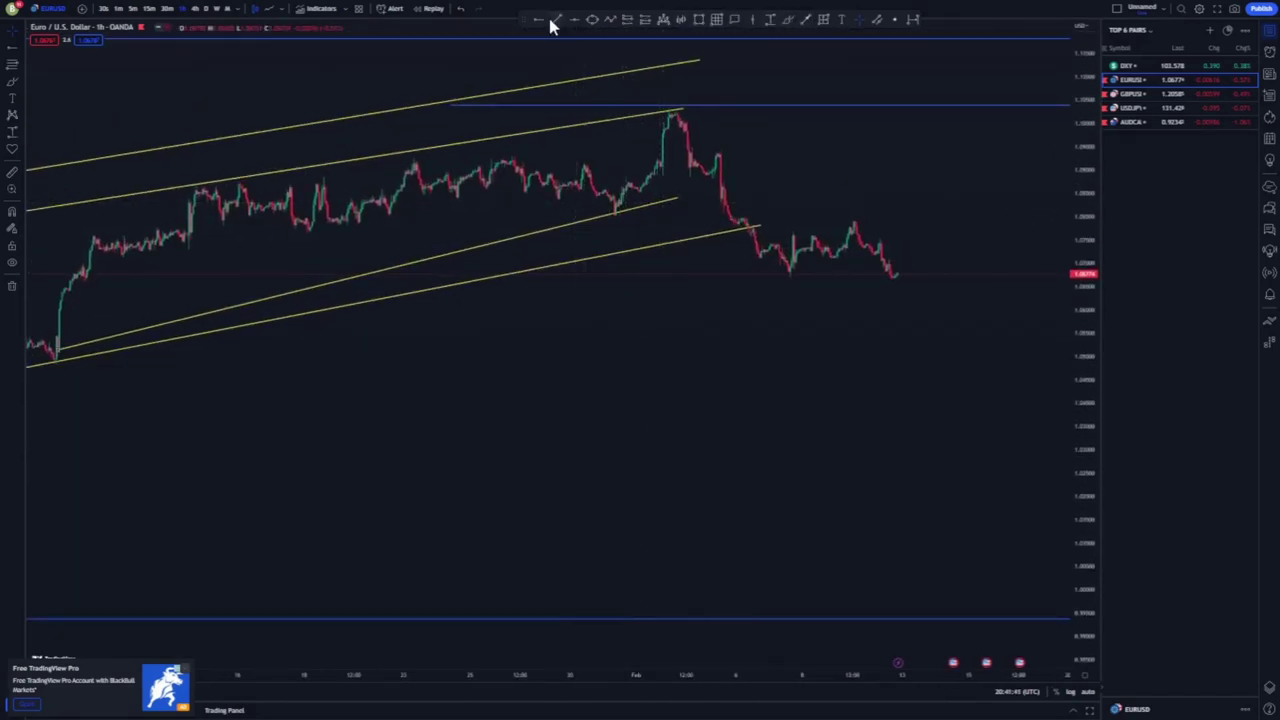
# Step: Draw two short trend lines bracketing the 2–3 February 2023 consolidation, at about 1.0945 and about 1.088
pyautogui.click(690, 150)
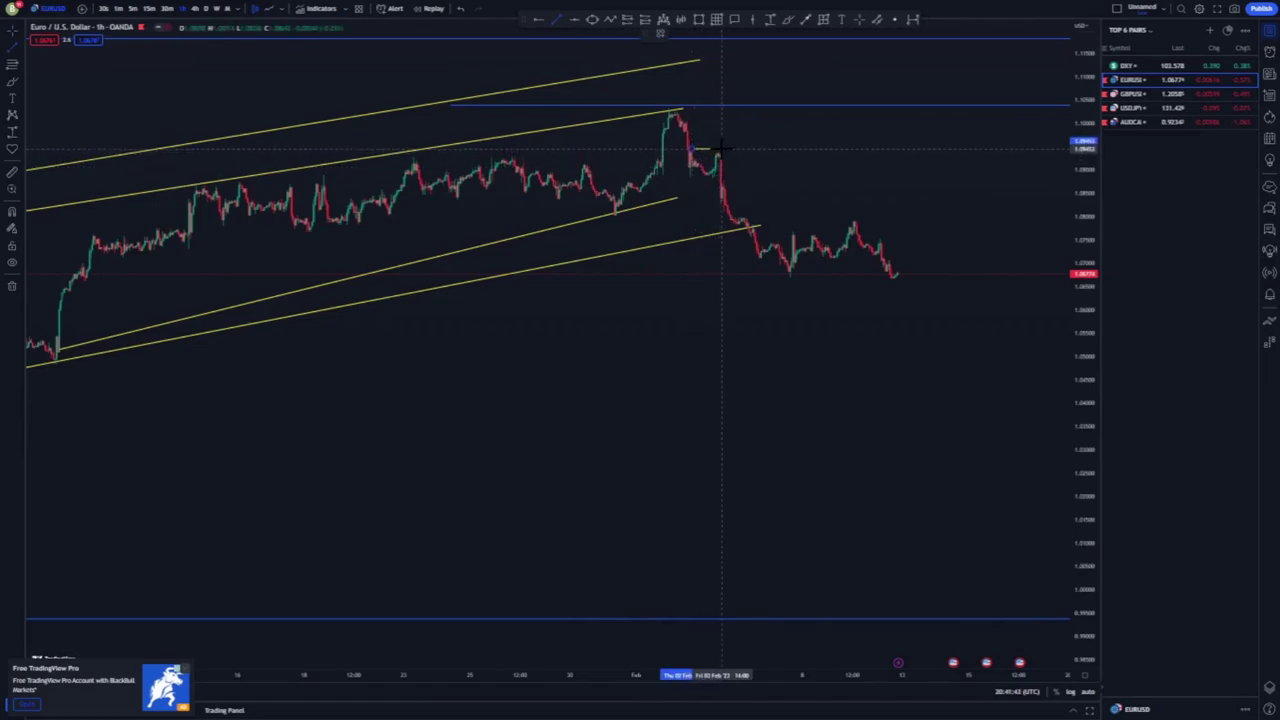
pyautogui.click(722, 151)
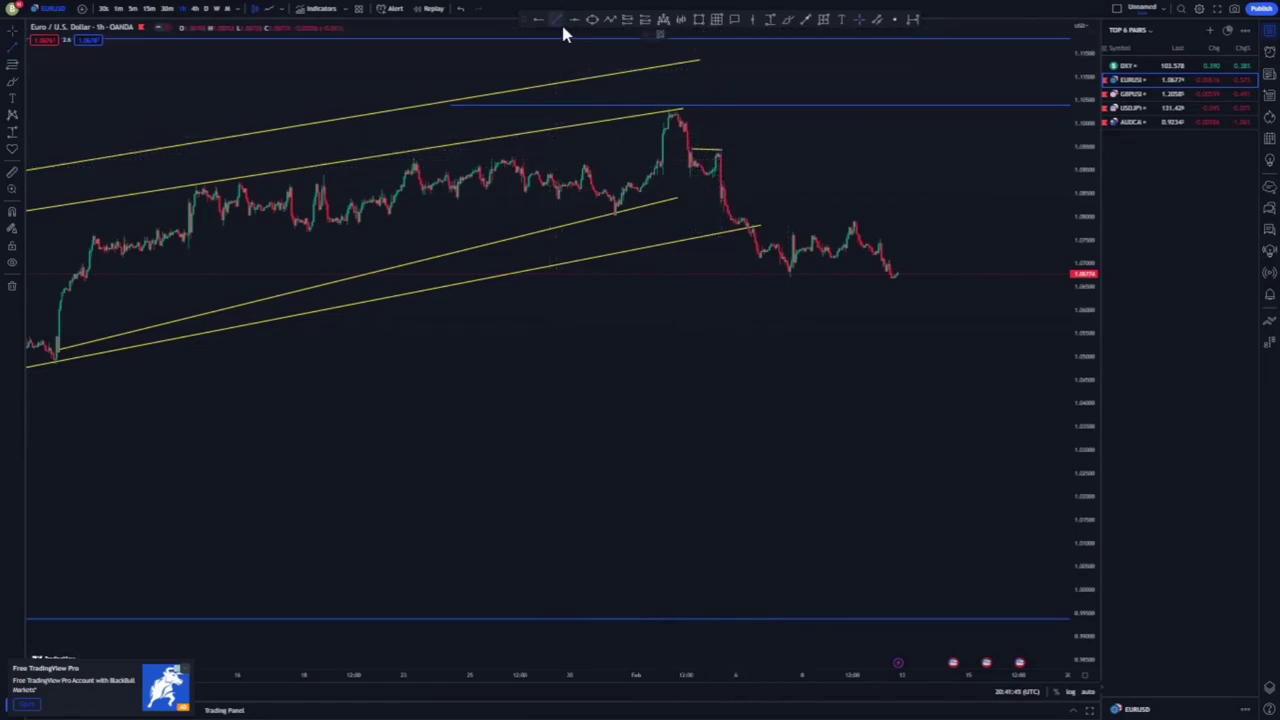
pyautogui.click(690, 177)
pyautogui.click(722, 176)
# Step: Place a short position at about 1.087 with stop about 1.096 and target about 0.9955, and delete it
pyautogui.click(715, 183)
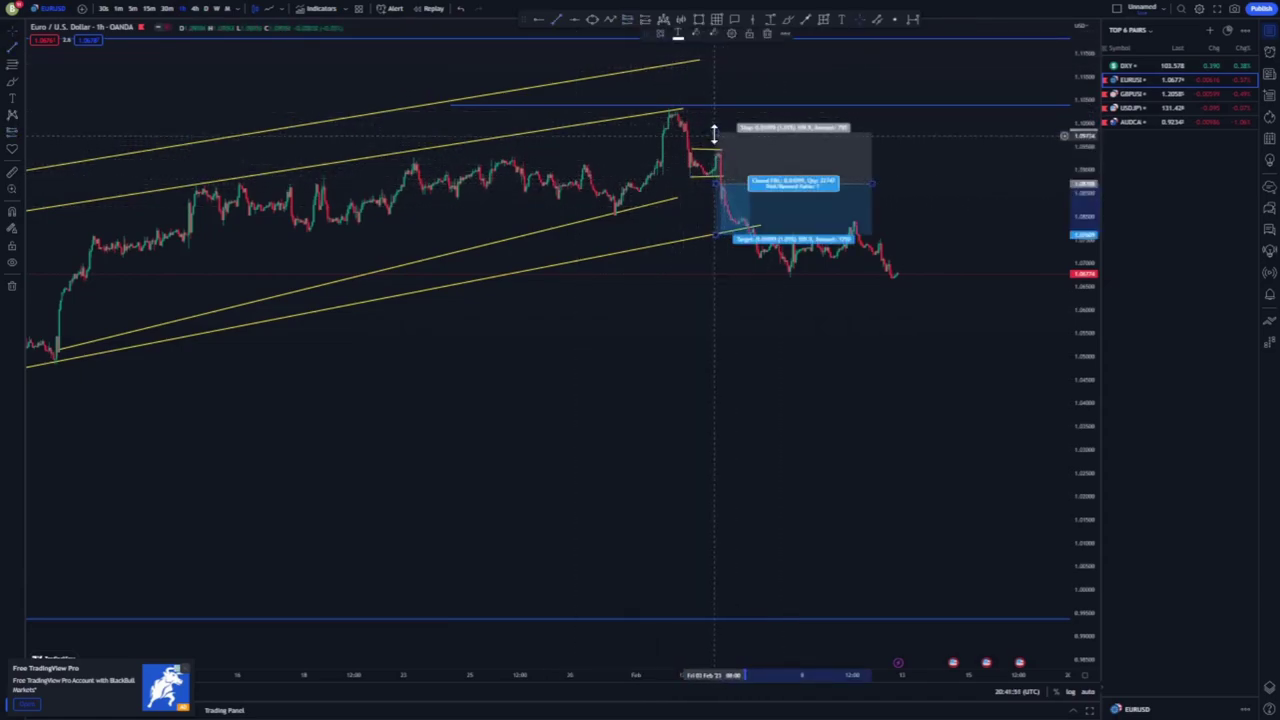
pyautogui.moveTo(714, 133); pyautogui.dragTo(716, 141)
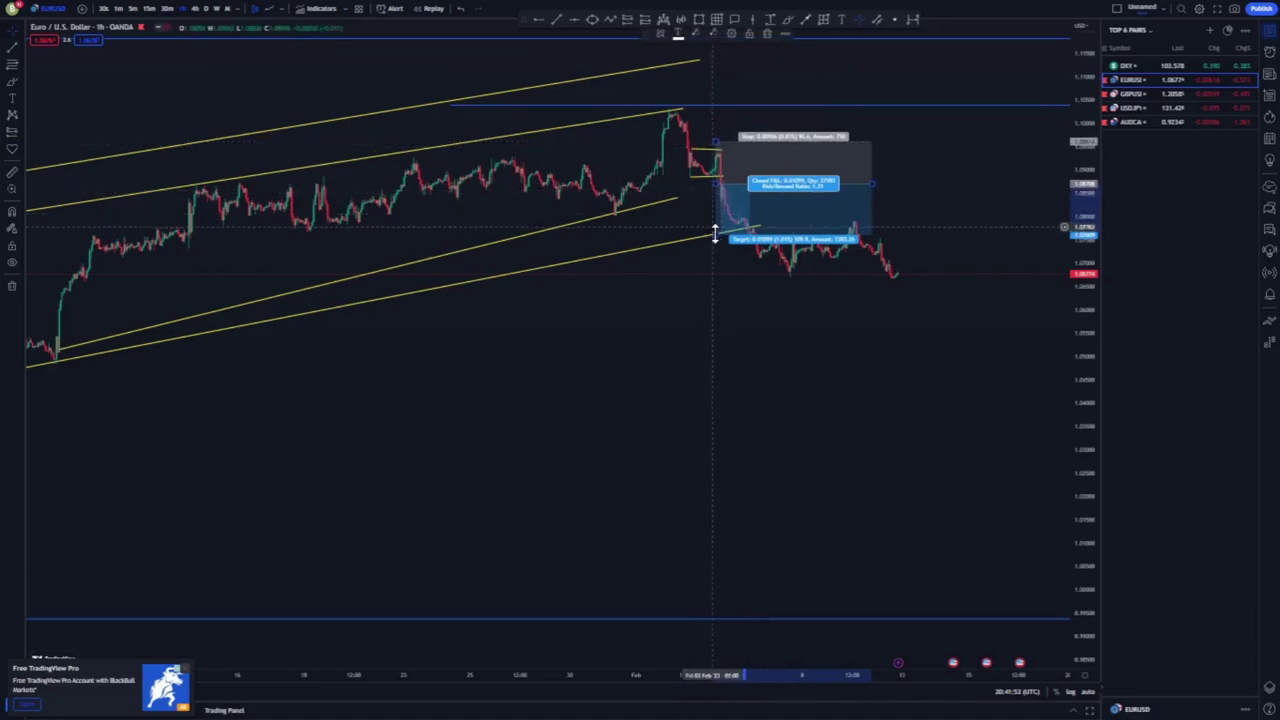
pyautogui.moveTo(715, 237); pyautogui.dragTo(754, 612)
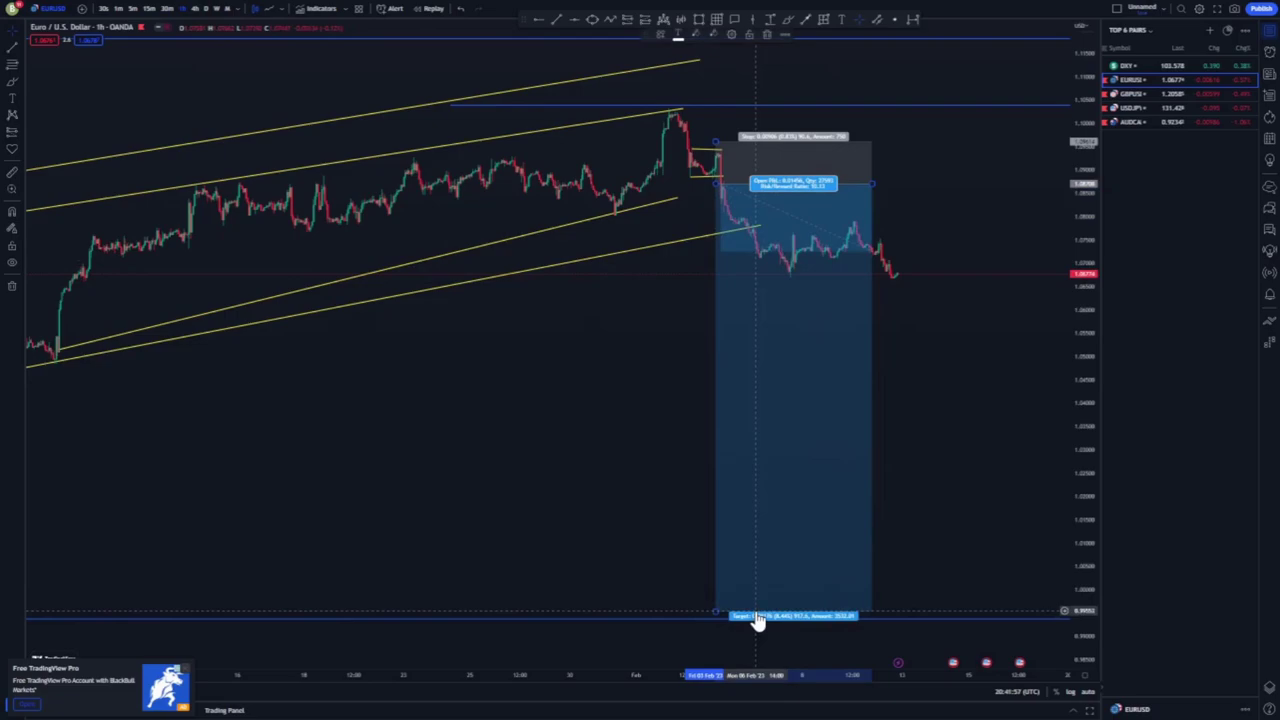
pyautogui.press('Delete')
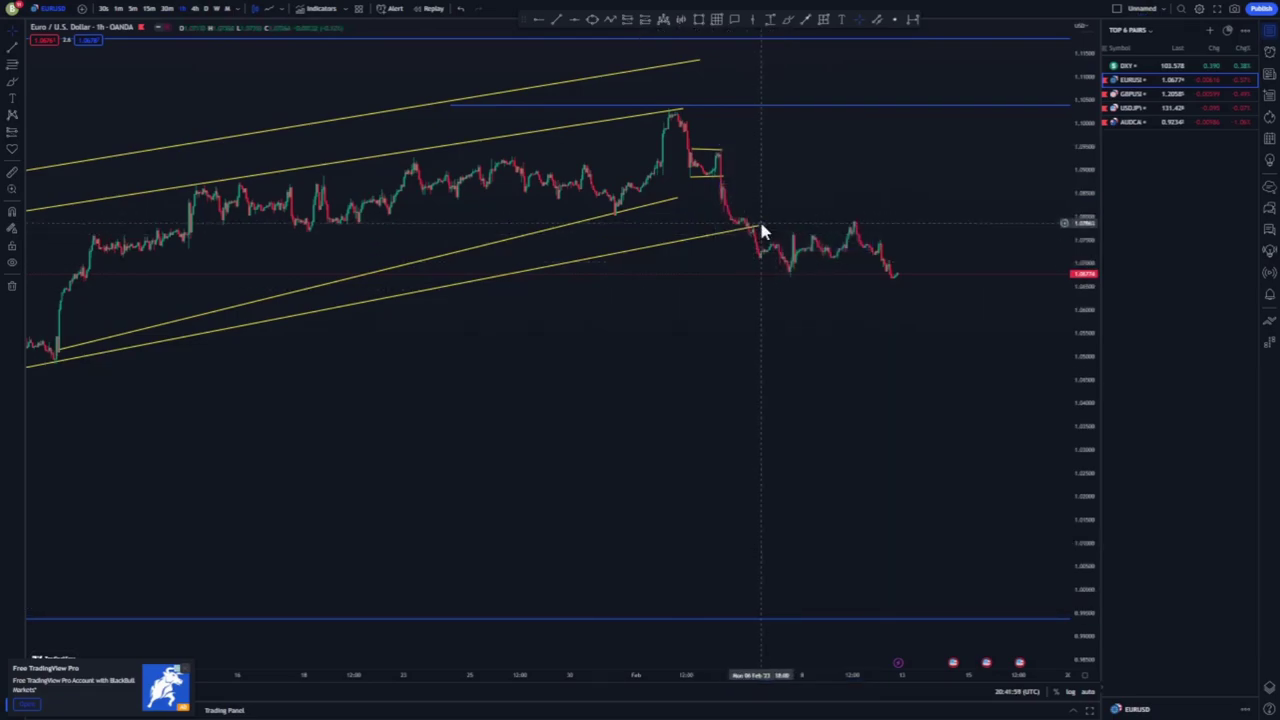
# Step: Draw an upper trend line at about 1.079 over the consolidation highs, from 6 to 10 February 2023
pyautogui.scroll(-2, 694, 306)
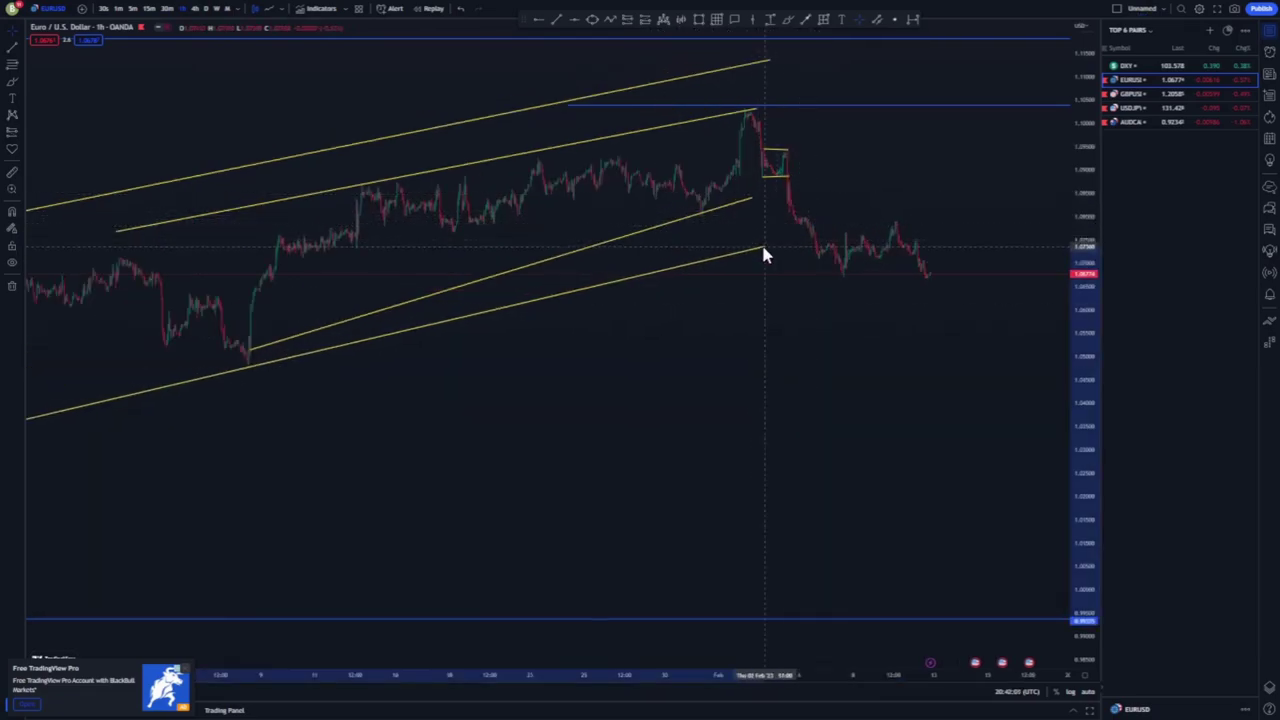
pyautogui.scroll(2, 786, 298)
pyautogui.scroll(3, 786, 300)
pyautogui.moveTo(1080, 440); pyautogui.dragTo(1067, 238)
pyautogui.moveTo(794, 380); pyautogui.dragTo(792, 437)
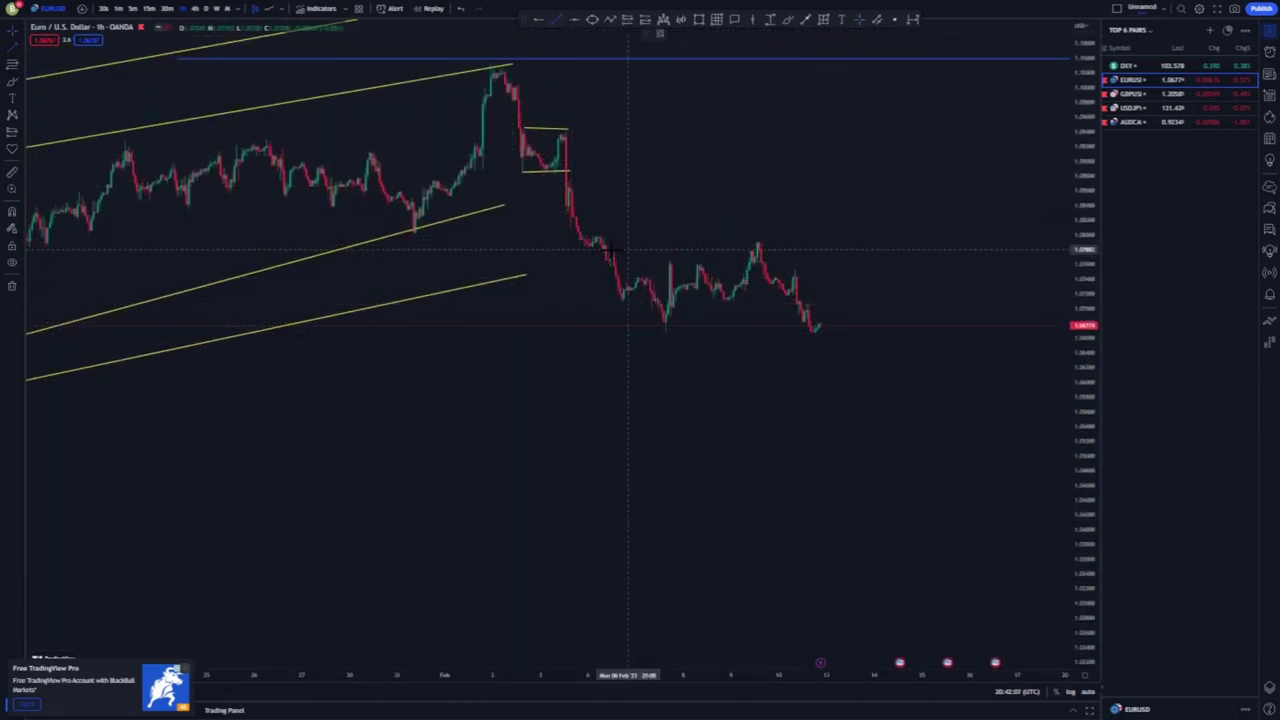
pyautogui.click(612, 244)
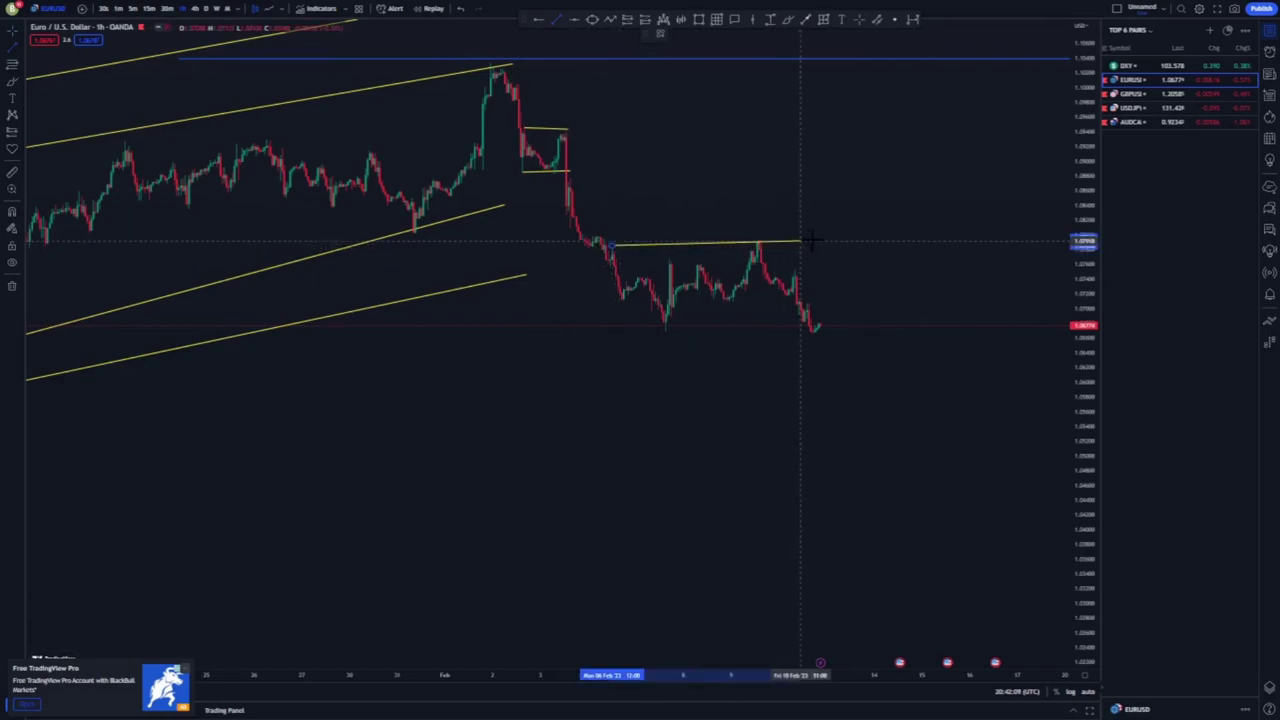
pyautogui.click(818, 240)
# Step: Shorten the outer lower channel line so it ends in late January at about 1.068
pyautogui.scroll(-3, 590, 300)
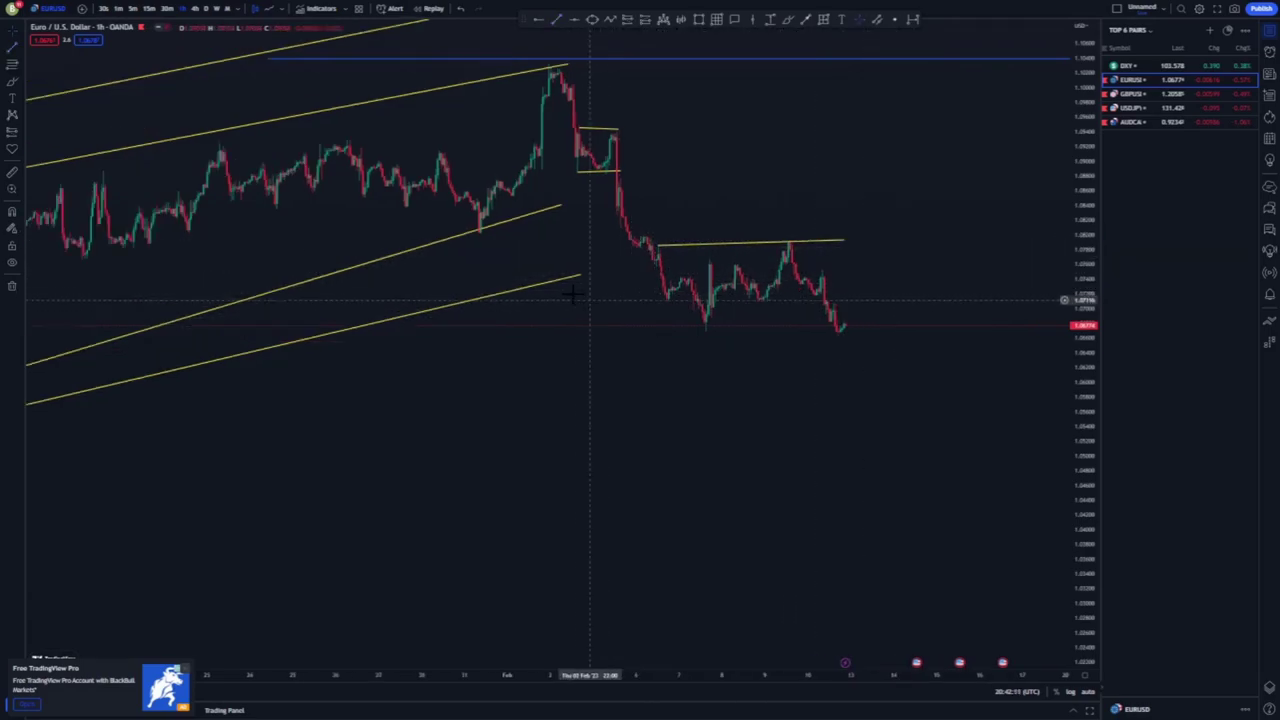
pyautogui.scroll(-1, 614, 318)
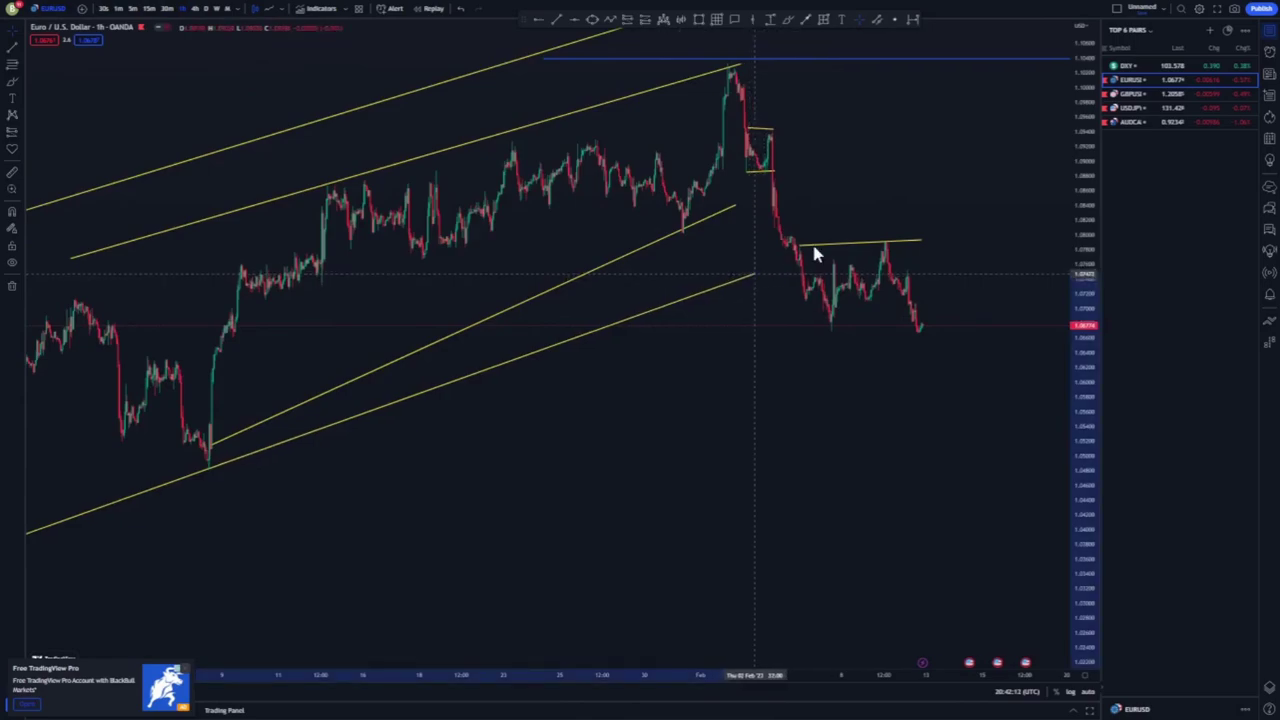
pyautogui.moveTo(843, 243); pyautogui.dragTo(843, 250)
pyautogui.moveTo(708, 313); pyautogui.dragTo(620, 322)
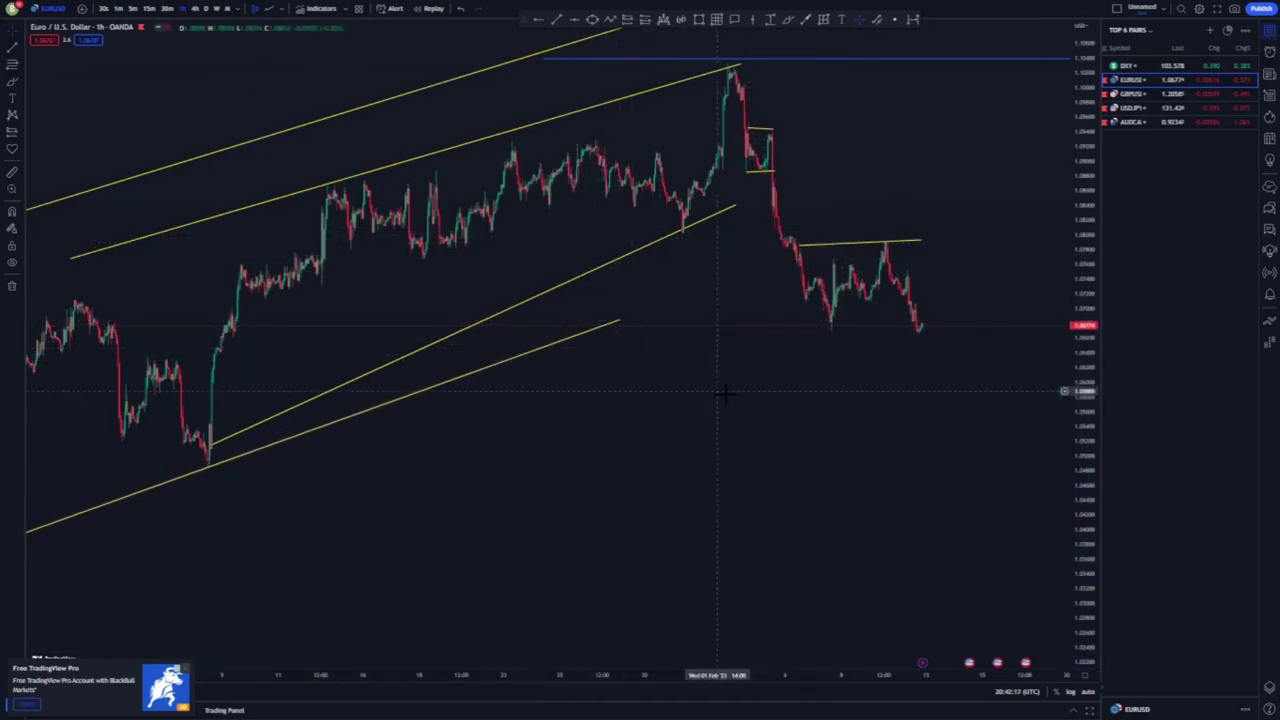
# Step: Draw a lower trend line under the February consolidation lows at about 1.067, starting on 7 February
pyautogui.scroll(2, 724, 393)
pyautogui.moveTo(647, 330); pyautogui.dragTo(824, 333)
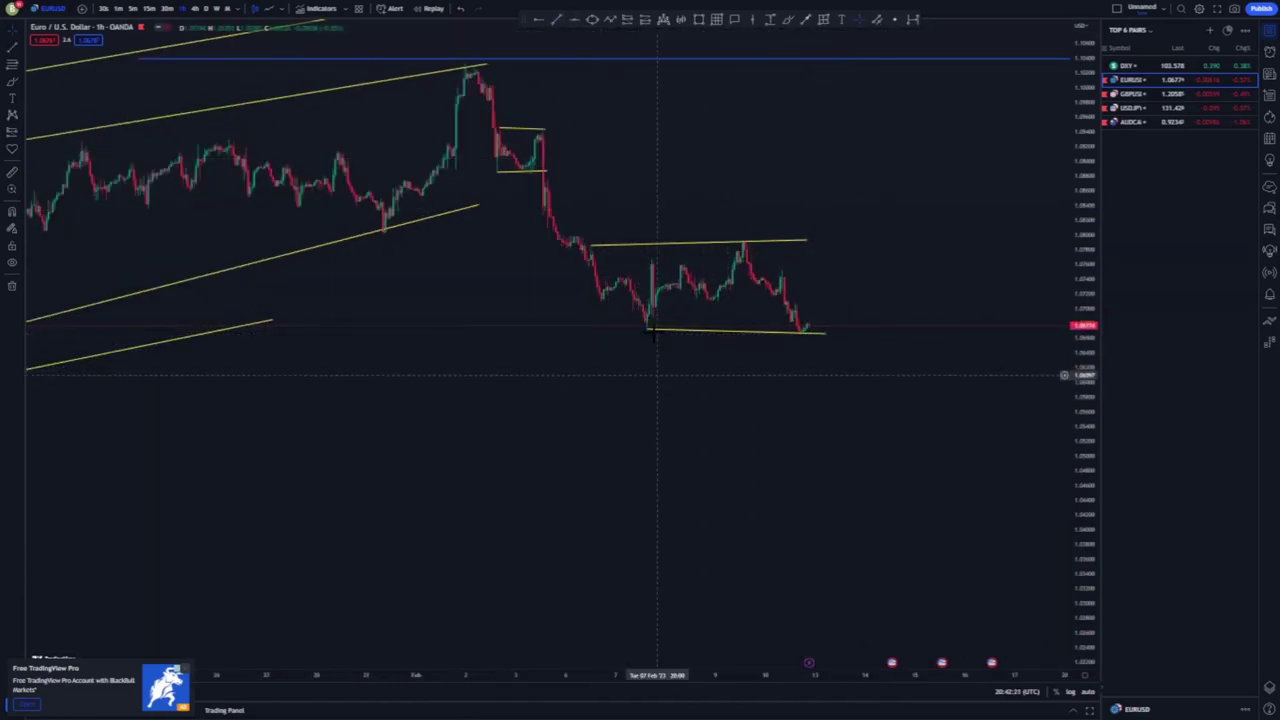
pyautogui.moveTo(650, 333); pyautogui.dragTo(634, 333)
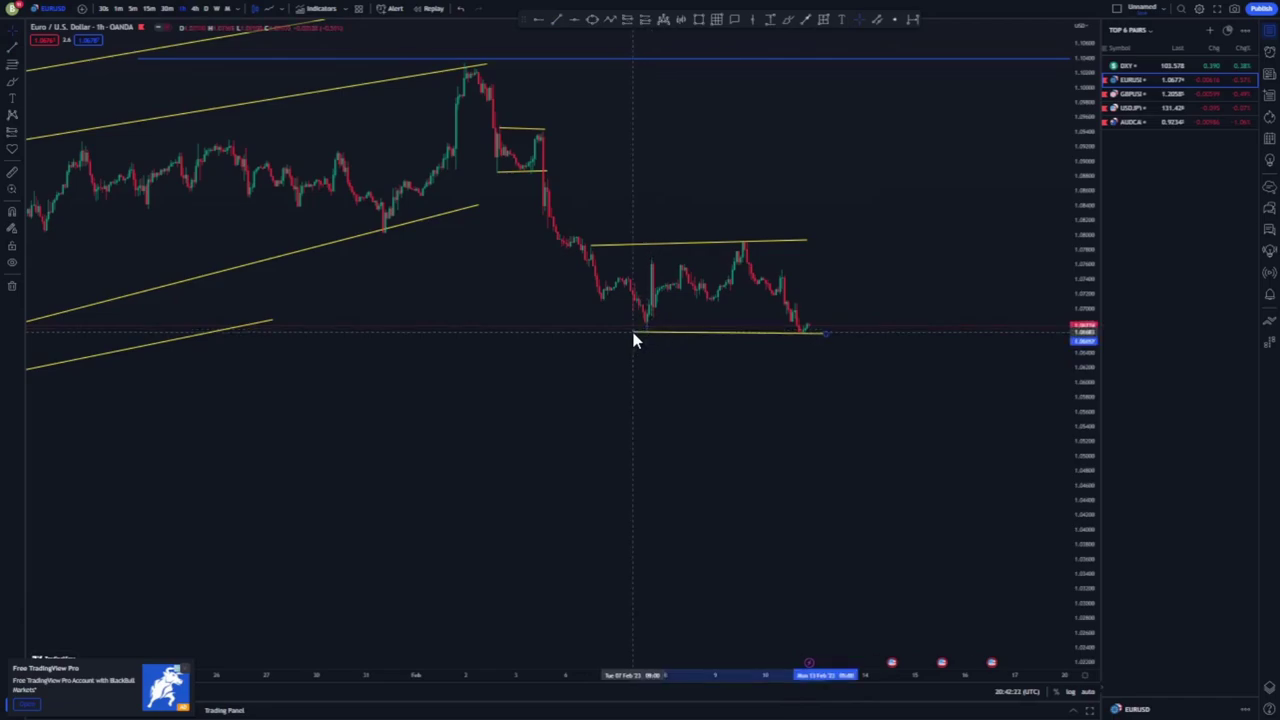
# Step: Adjust the start of the consolidation's upper line on 6 February and extend both consolidation lines to about 14 February
pyautogui.moveTo(1083, 477); pyautogui.dragTo(1083, 300)
pyautogui.moveTo(931, 335); pyautogui.dragTo(931, 404)
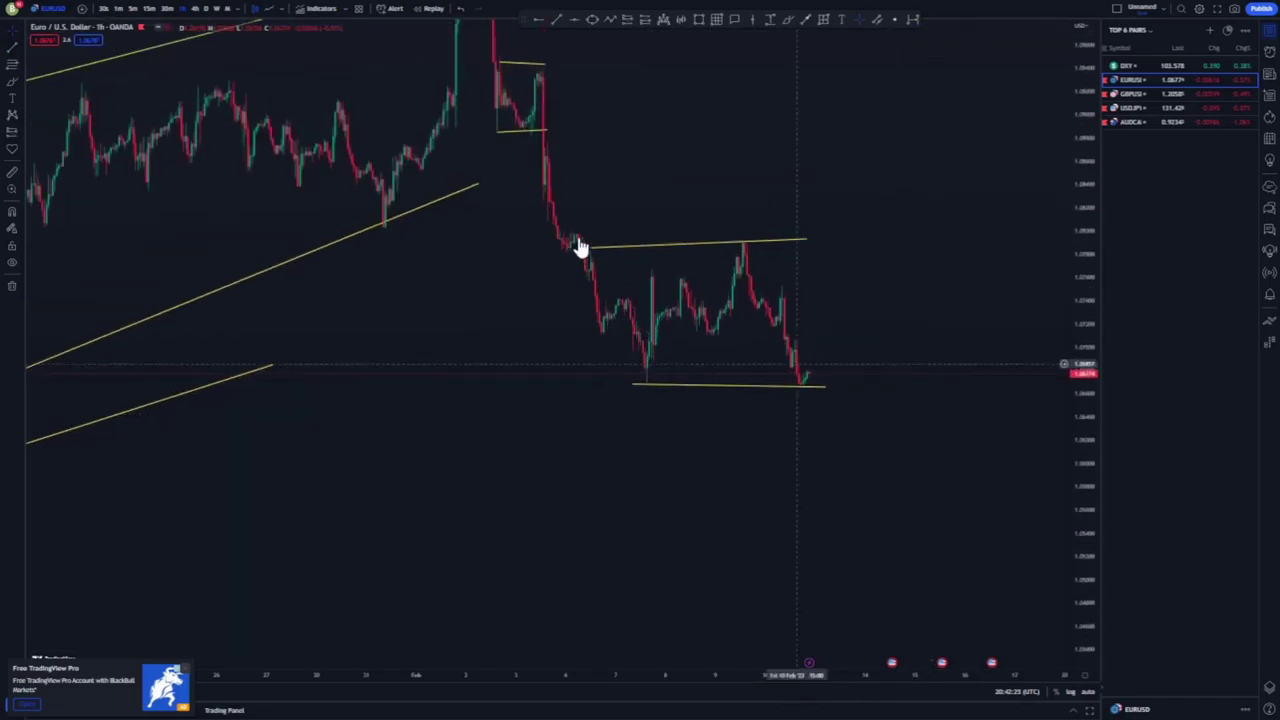
pyautogui.moveTo(592, 248); pyautogui.dragTo(586, 251)
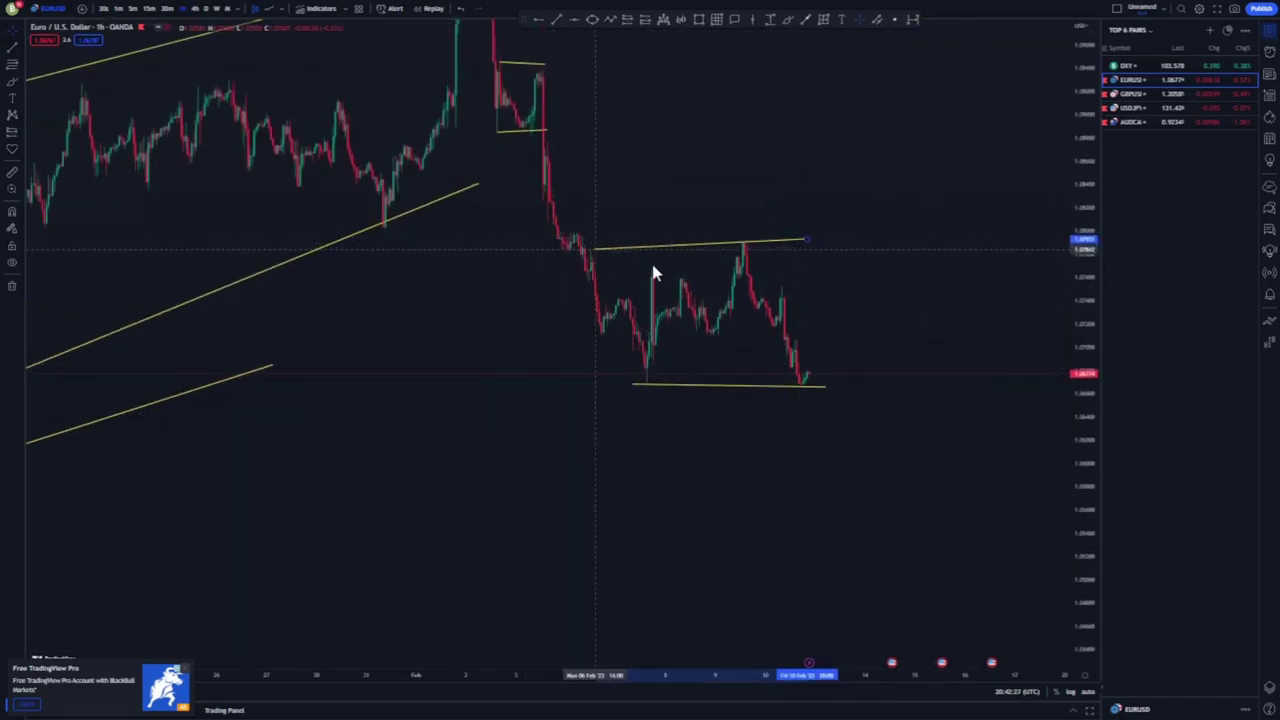
pyautogui.moveTo(806, 240); pyautogui.dragTo(861, 234)
pyautogui.click(882, 331)
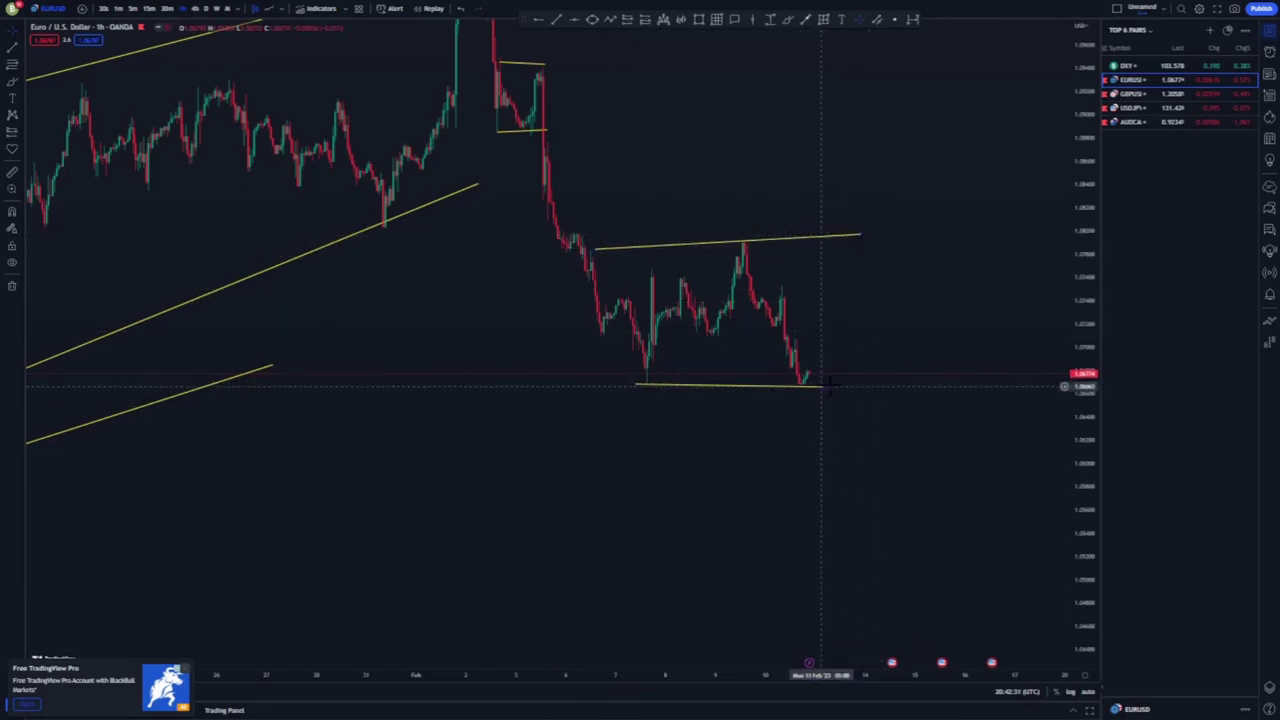
pyautogui.moveTo(822, 385); pyautogui.dragTo(877, 388)
# Step: Draw a horizontal ray from the 9 February high at about 1.079 and an arrow rising to it from the latest price
pyautogui.click(541, 20)
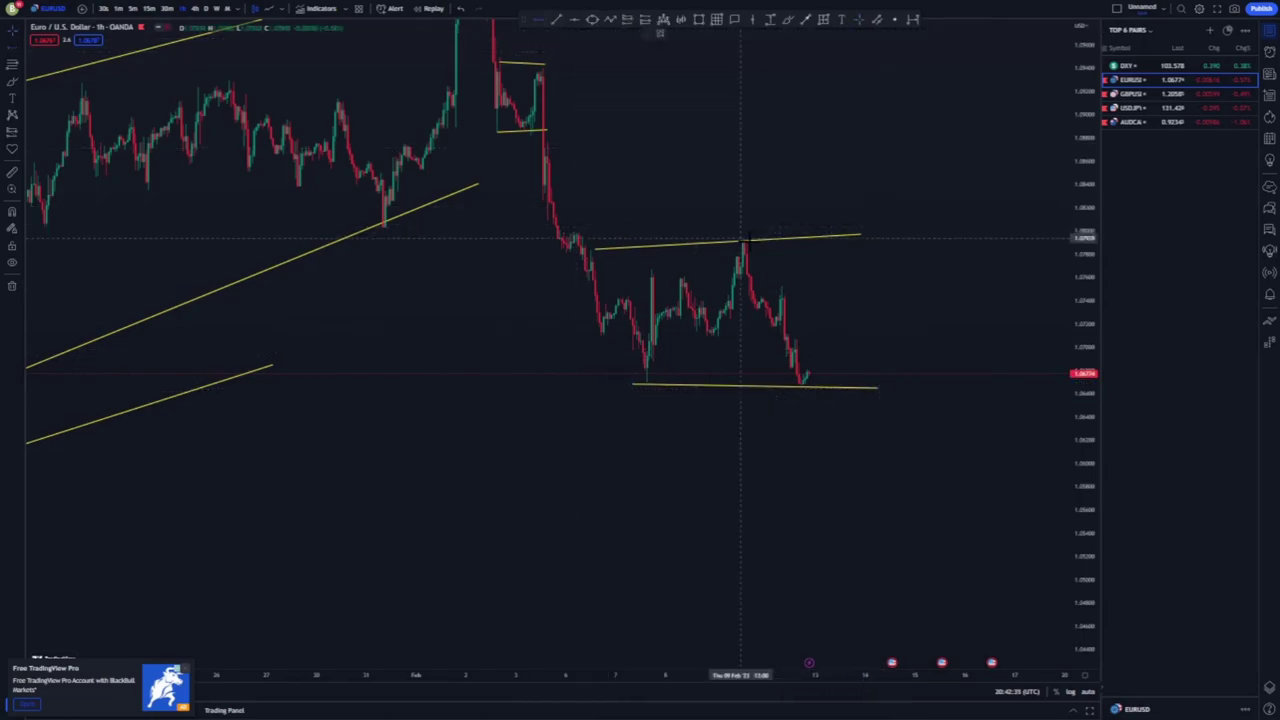
pyautogui.click(747, 241)
pyautogui.click(829, 277)
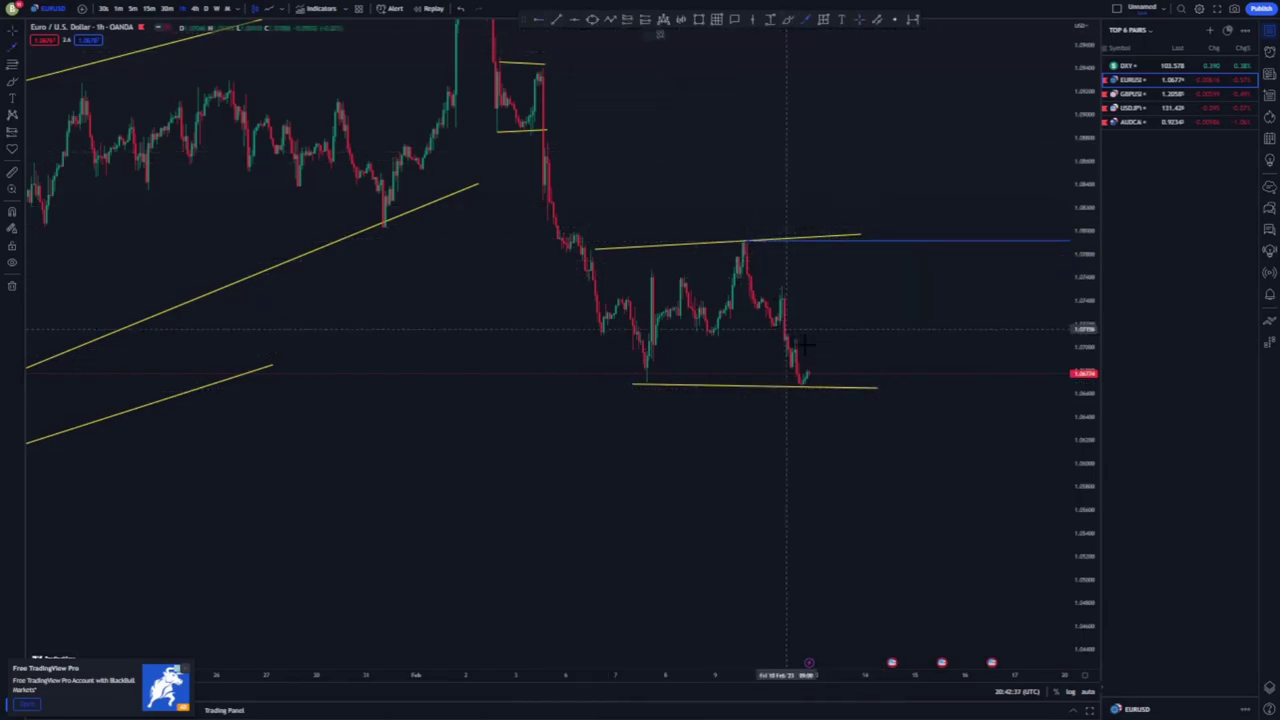
pyautogui.moveTo(813, 372); pyautogui.dragTo(841, 244)
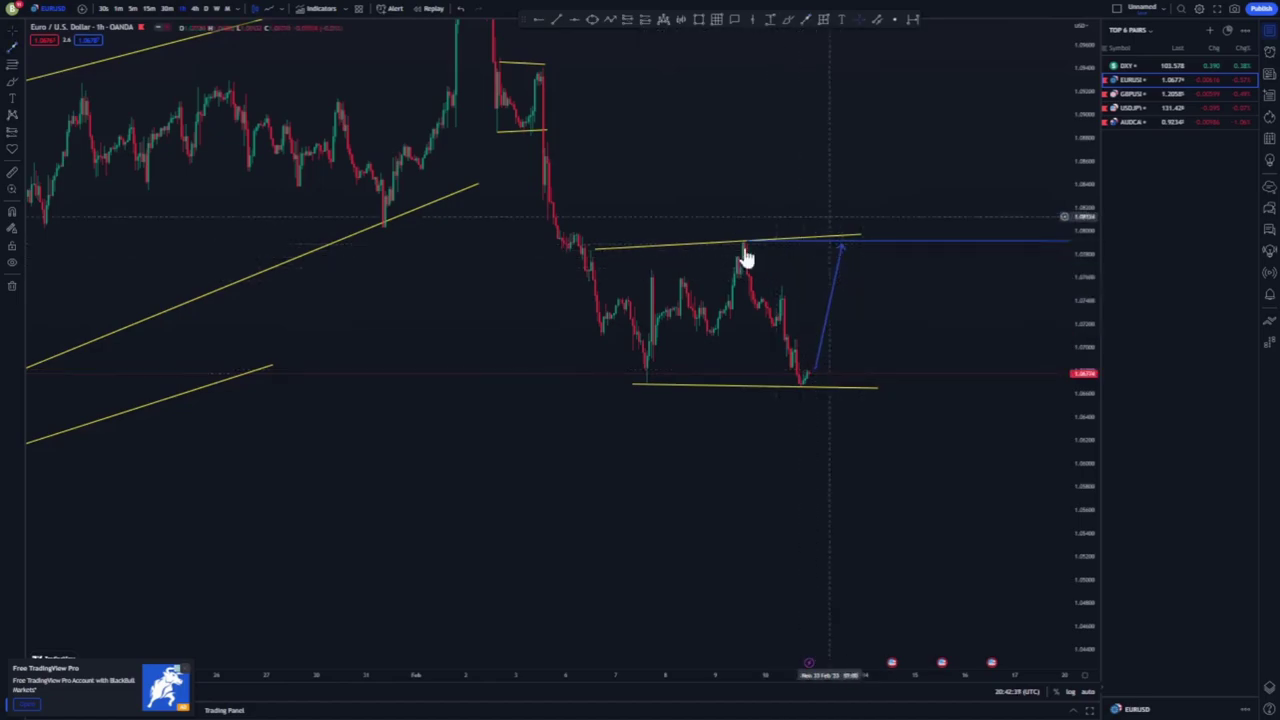
# Step: Place a short position at the arrow's tip with entry 1.07866, stop 1.08084 and target near the consolidation's lower line
pyautogui.click(630, 21)
pyautogui.click(841, 244)
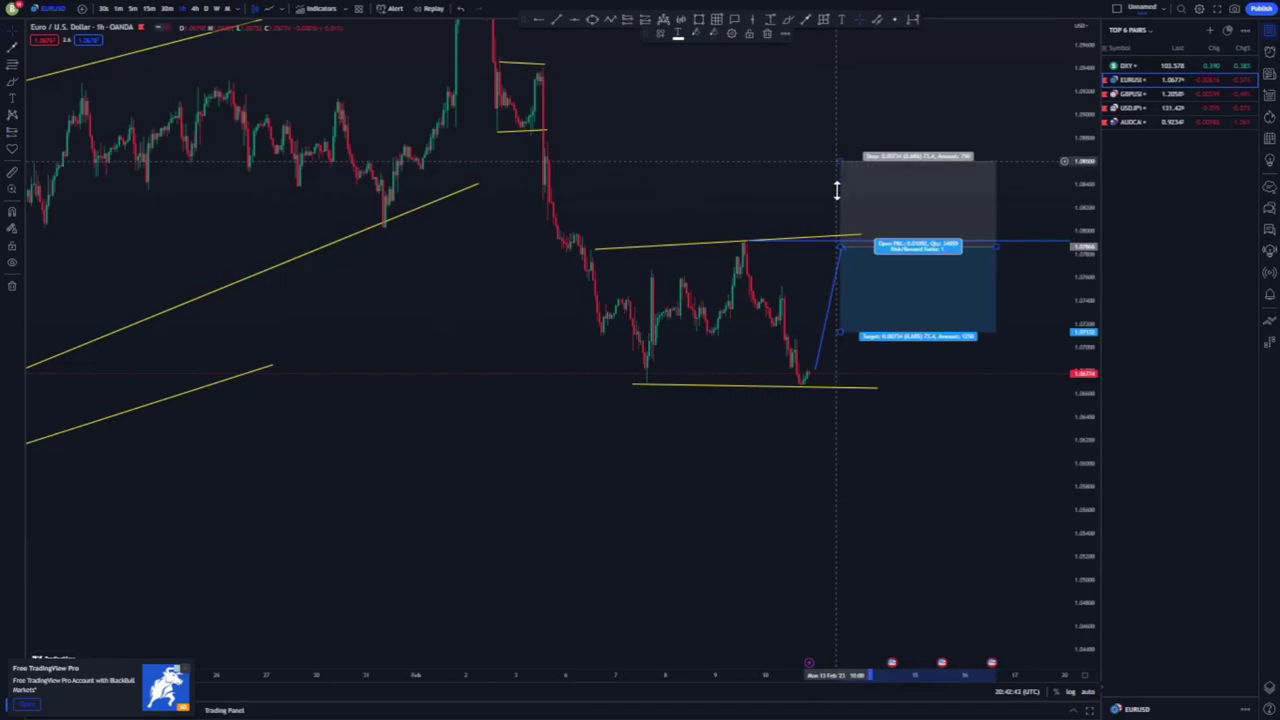
pyautogui.moveTo(837, 183); pyautogui.dragTo(836, 218)
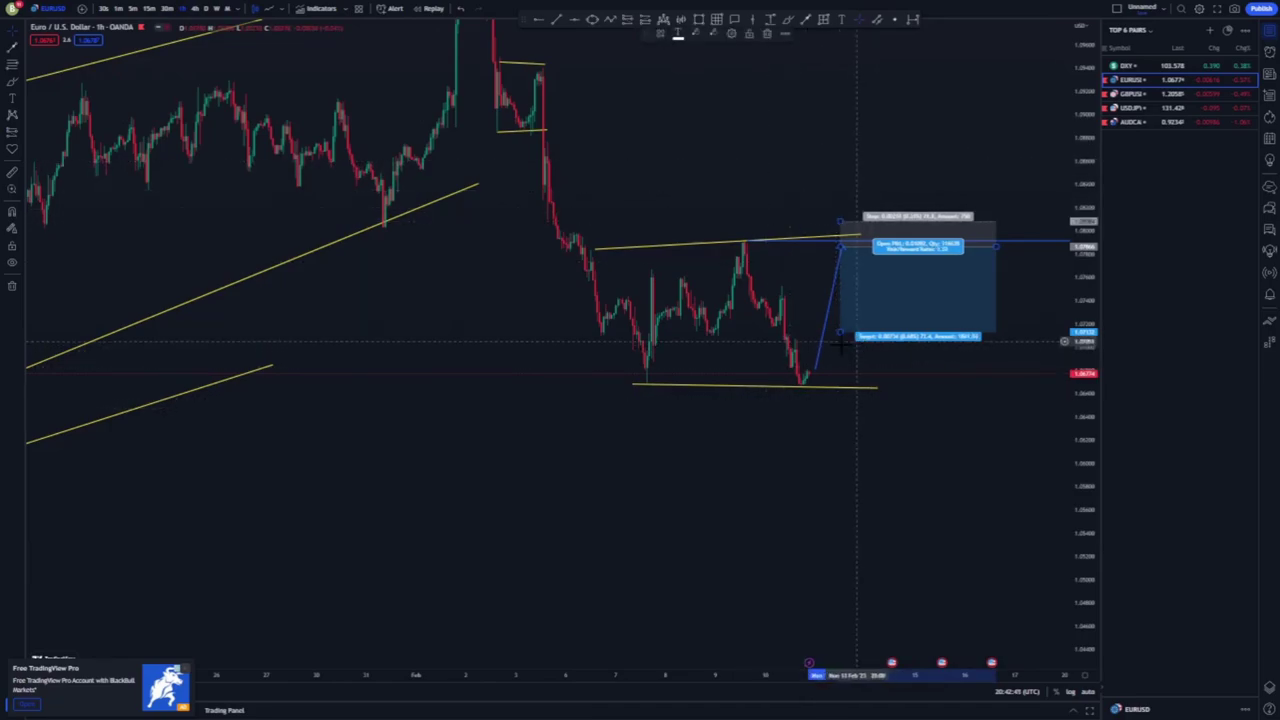
pyautogui.moveTo(840, 332); pyautogui.dragTo(840, 395)
# Step: Lower the short position's target to the horizontal ray at the channel's origin, at 0.99359
pyautogui.moveTo(596, 348); pyautogui.dragTo(534, 315)
pyautogui.scroll(-7, 551, 334)
pyautogui.moveTo(1071, 362); pyautogui.dragTo(1072, 518)
pyautogui.moveTo(886, 437); pyautogui.dragTo(714, 298)
pyautogui.scroll(-7, 714, 298)
pyautogui.moveTo(1084, 196); pyautogui.dragTo(909, 394)
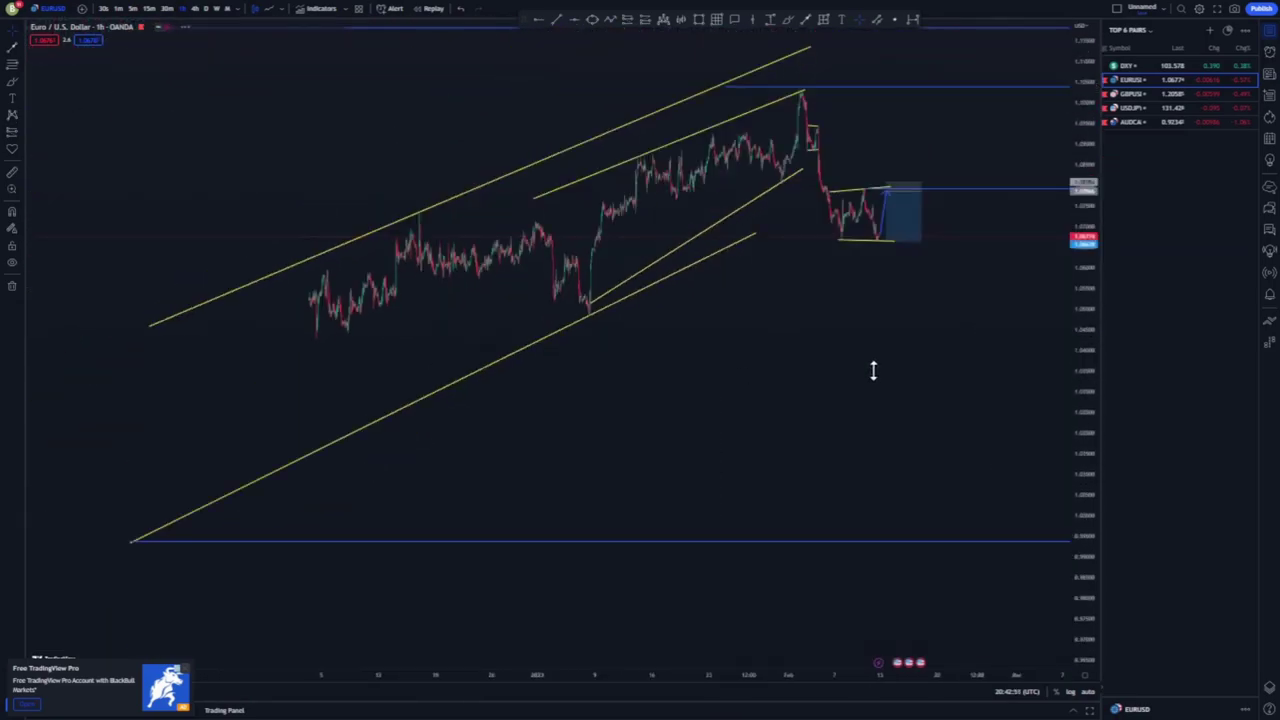
pyautogui.click(888, 240)
pyautogui.moveTo(888, 240); pyautogui.dragTo(882, 540)
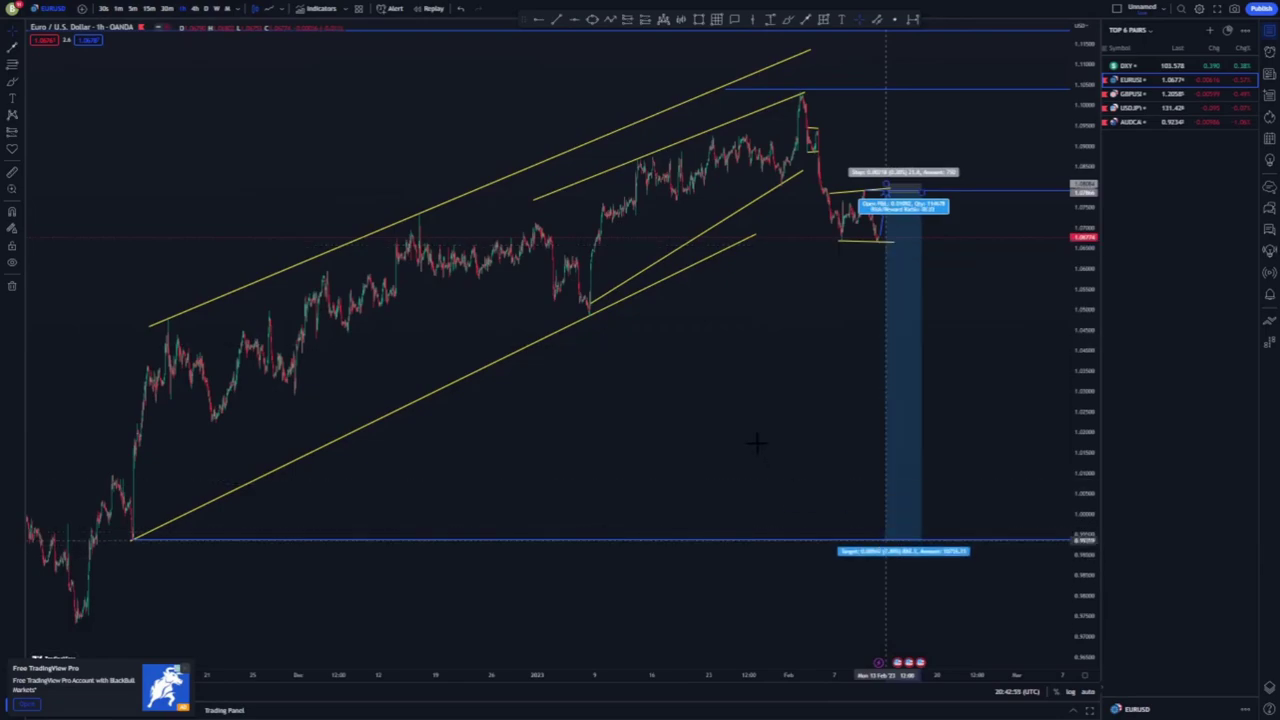
# Step: Extend the short position's time span to about 21 February
pyautogui.scroll(5, 759, 449)
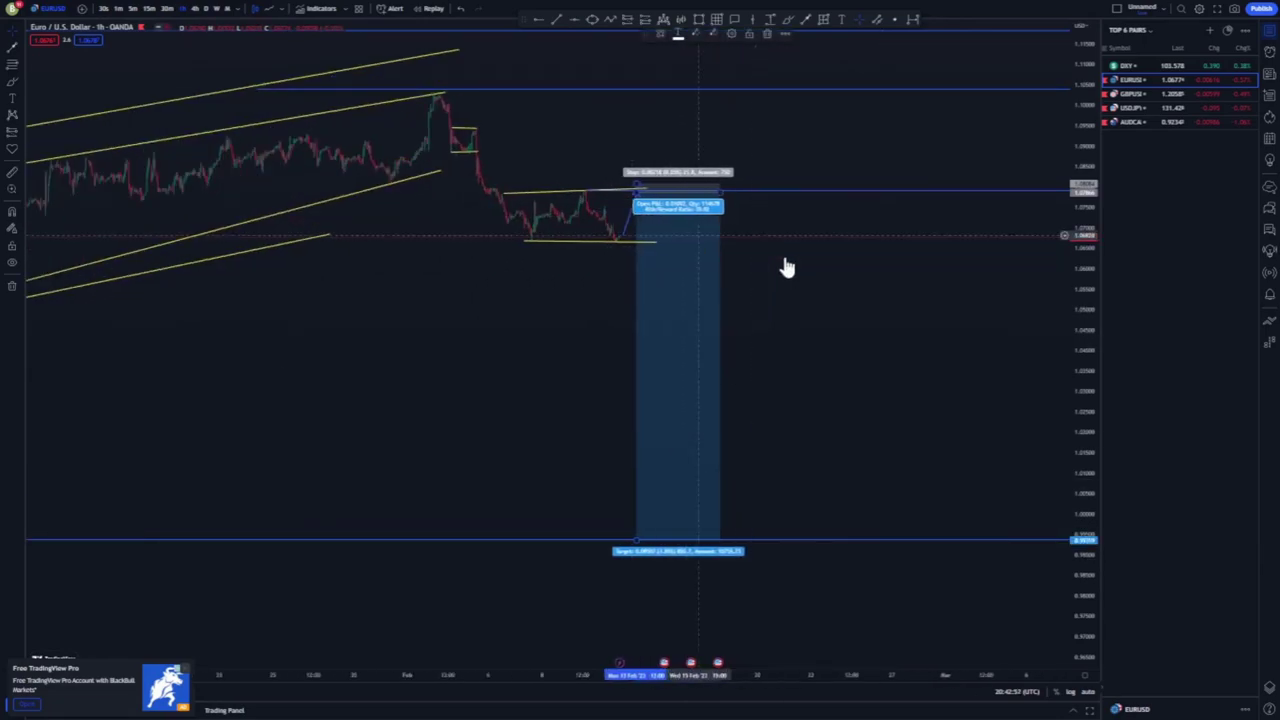
pyautogui.moveTo(817, 265); pyautogui.dragTo(1023, 282)
pyautogui.scroll(7, 771, 275)
pyautogui.scroll(3, 1084, 297)
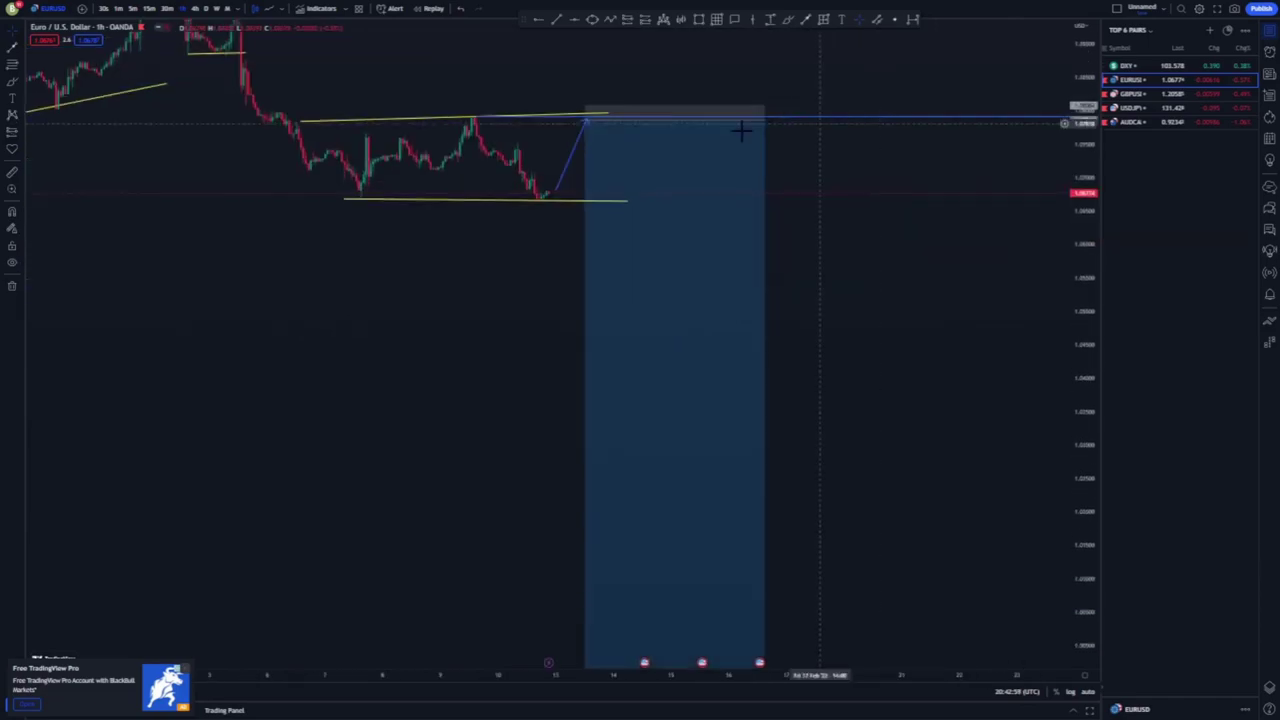
pyautogui.moveTo(766, 117); pyautogui.dragTo(925, 117)
# Step: Increase the short position's label text size and raise its stop to about 1.0818
pyautogui.doubleClick(727, 260)
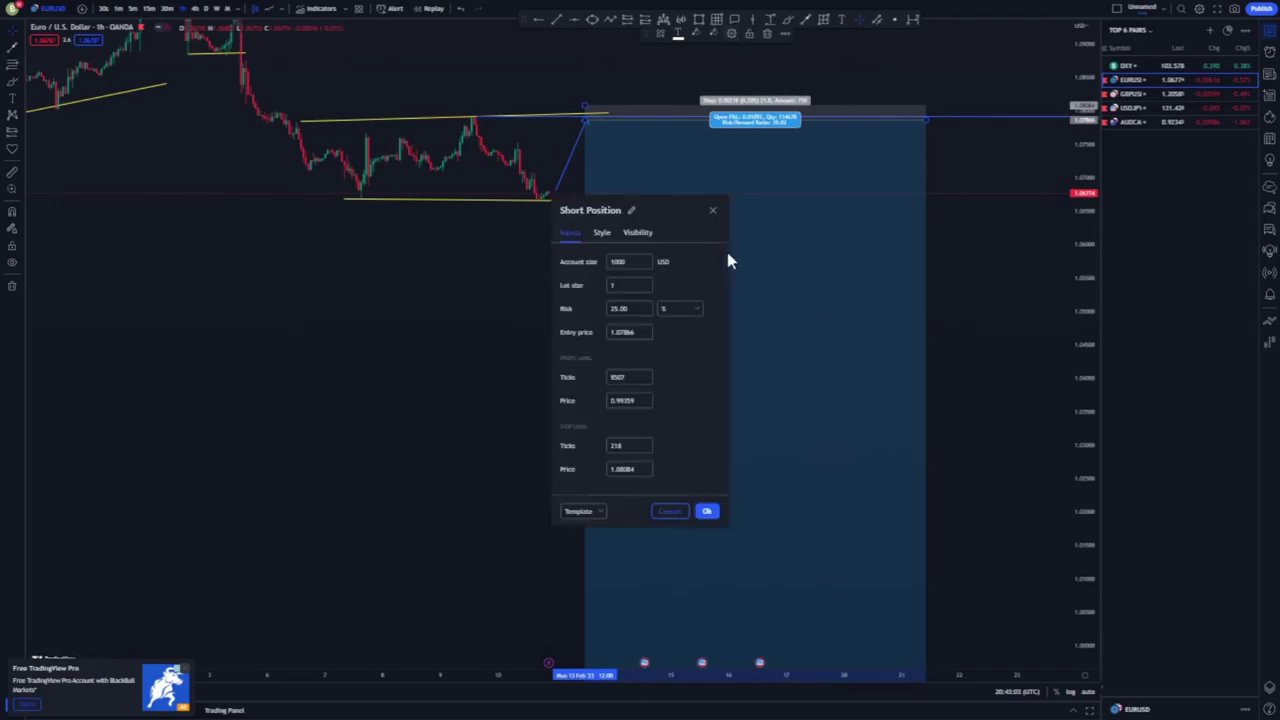
pyautogui.click(602, 232)
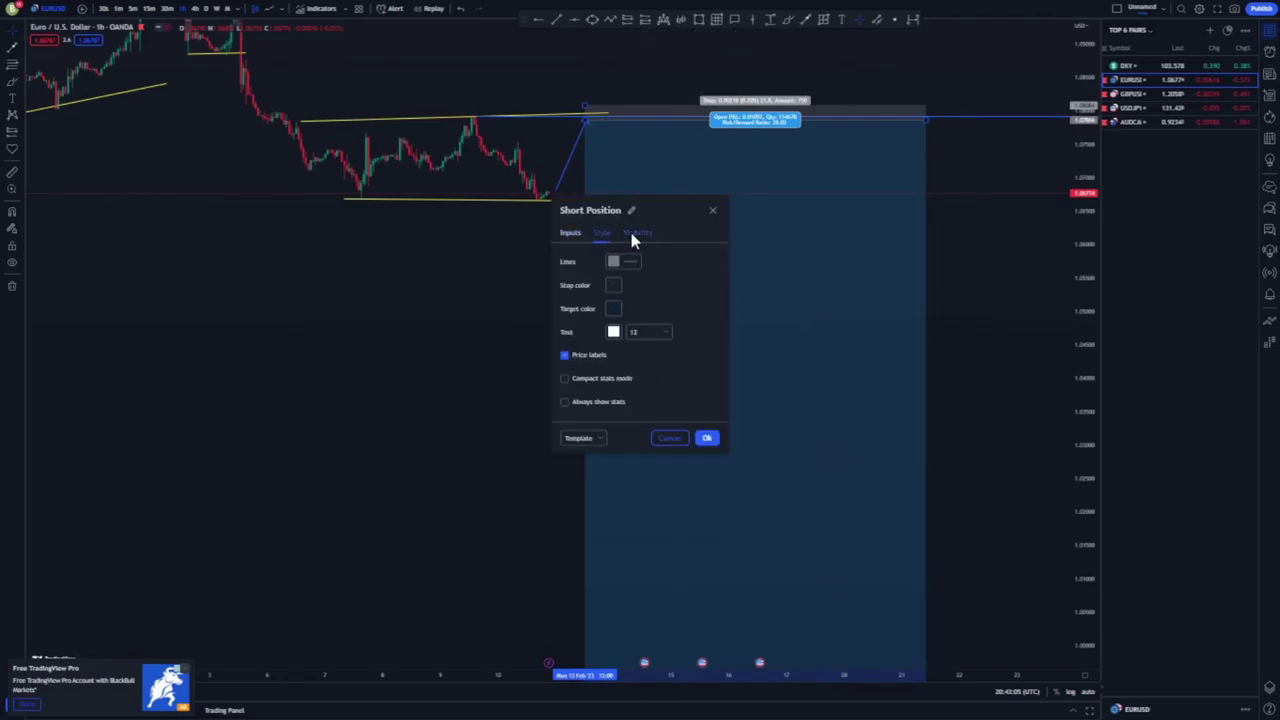
pyautogui.click(634, 232)
pyautogui.click(600, 232)
pyautogui.click(650, 333)
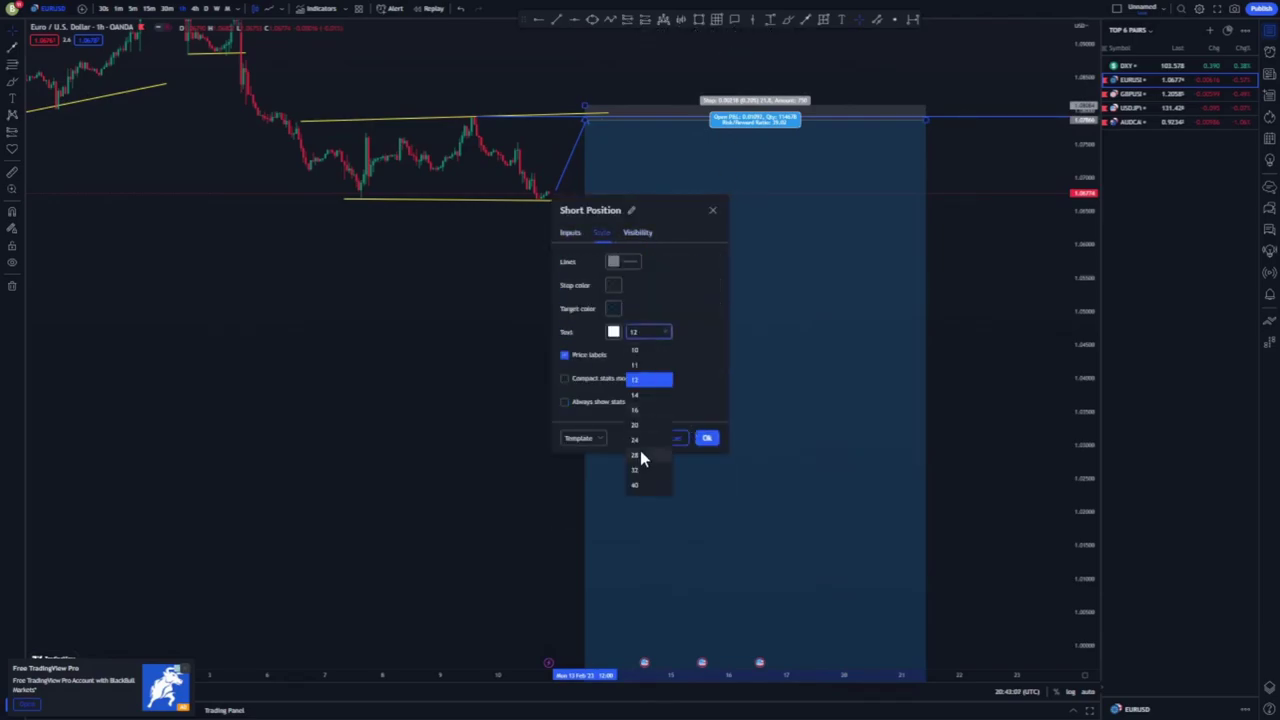
pyautogui.click(640, 426)
pyautogui.click(706, 438)
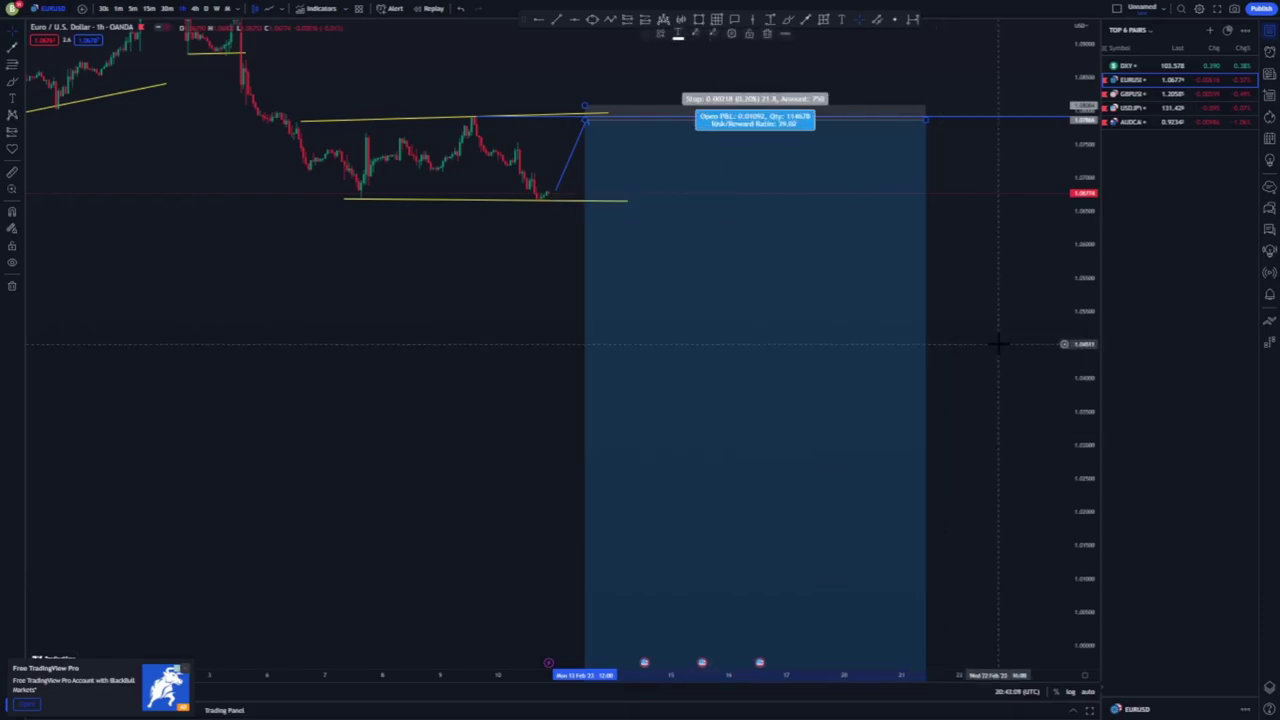
pyautogui.click(583, 106)
pyautogui.moveTo(583, 105); pyautogui.dragTo(585, 98)
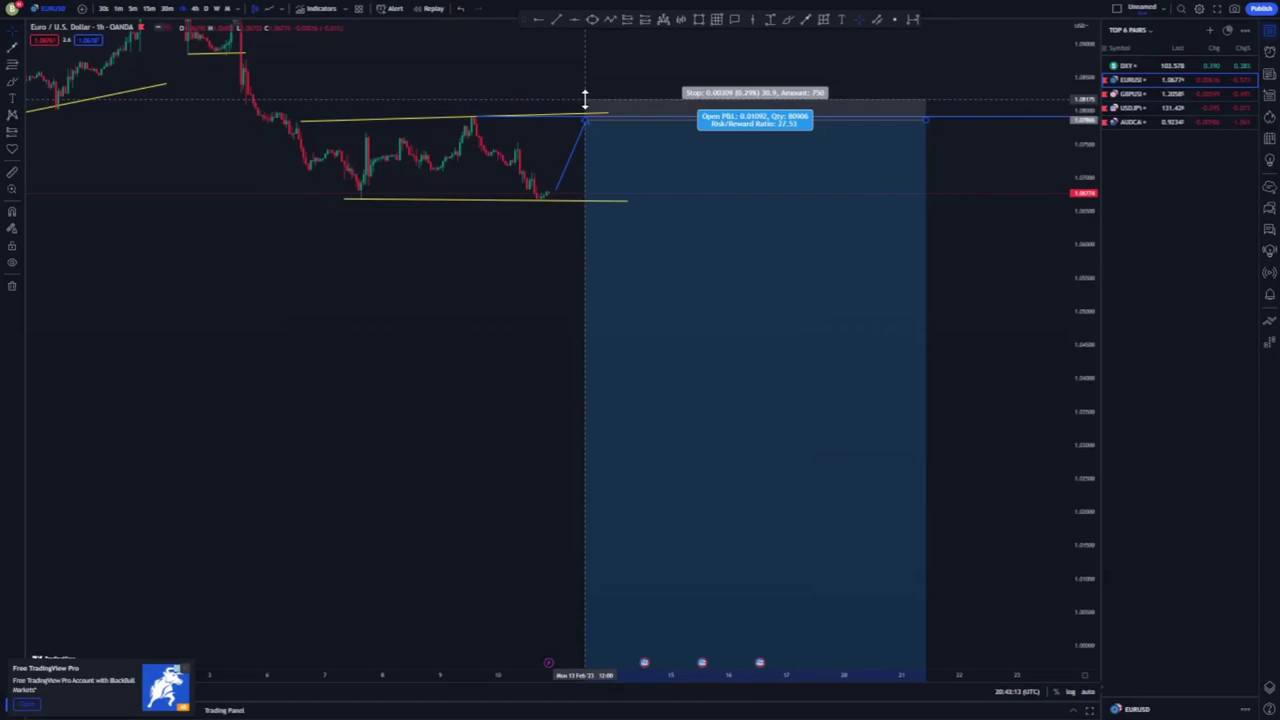
# Step: Delete the short position from the EURUSD chart
pyautogui.scroll(-5, 471, 386)
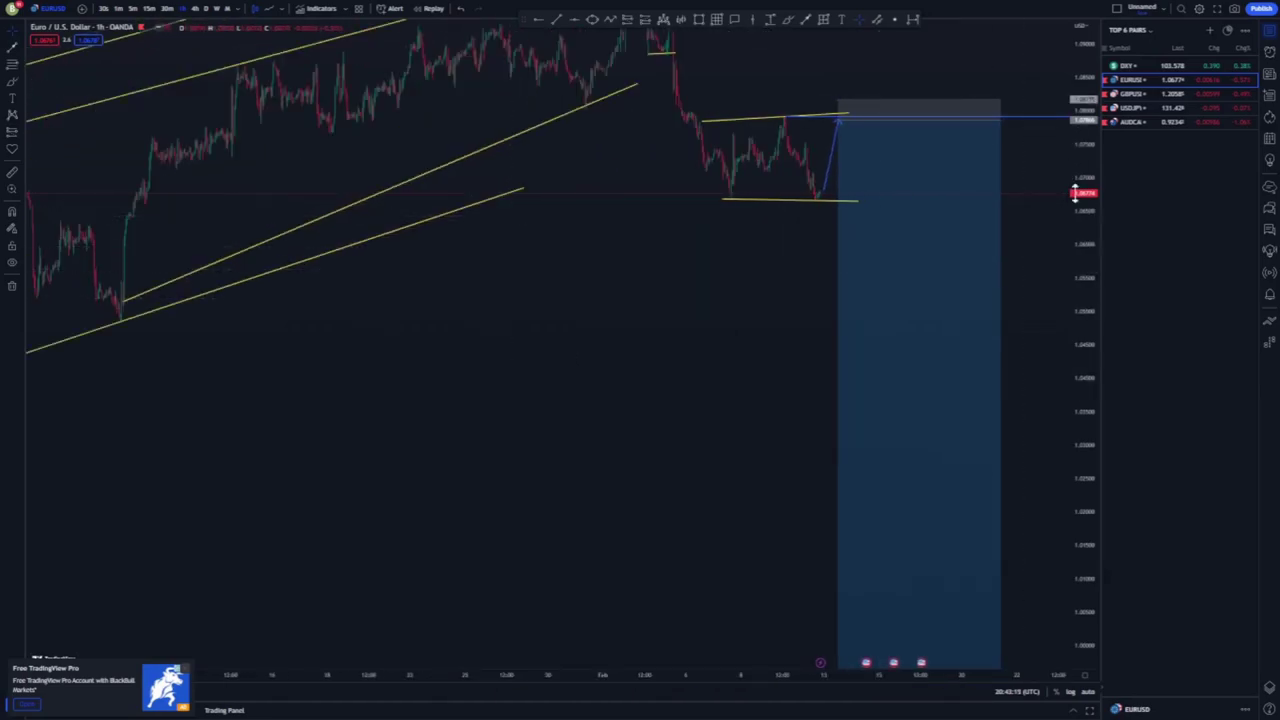
pyautogui.moveTo(1080, 162); pyautogui.dragTo(1080, 240)
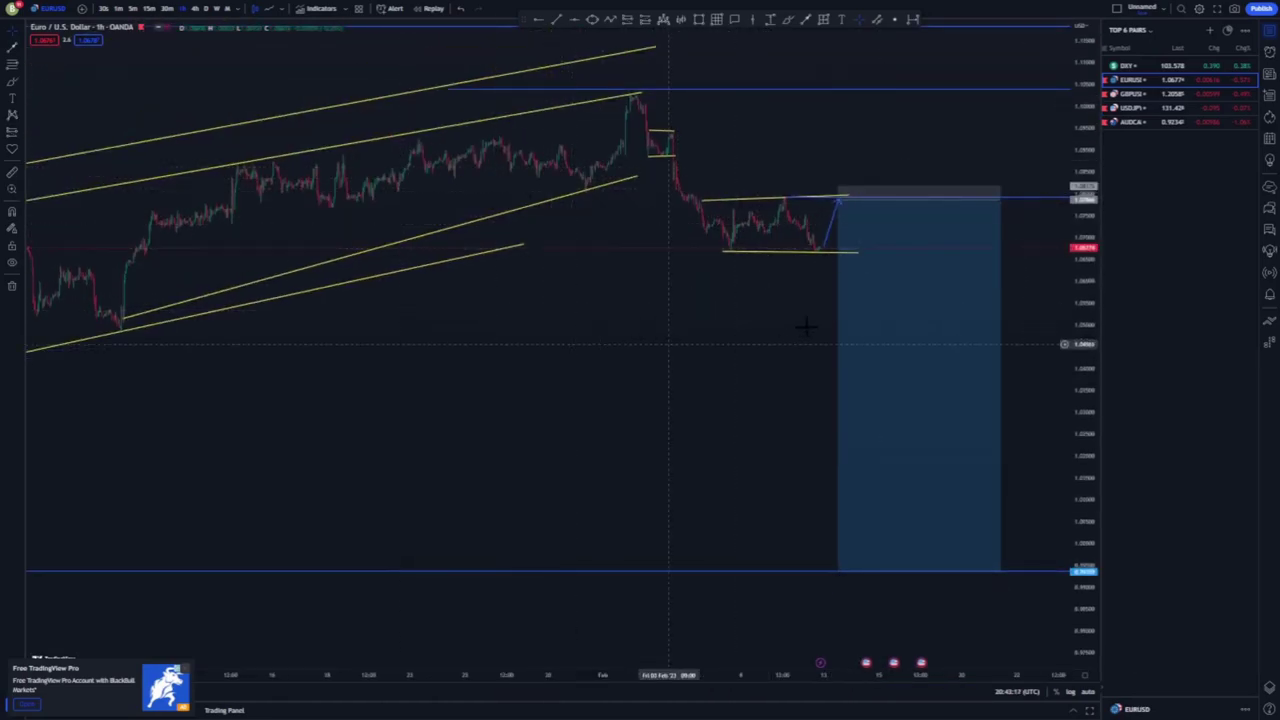
pyautogui.click(902, 265)
pyautogui.press('Delete')
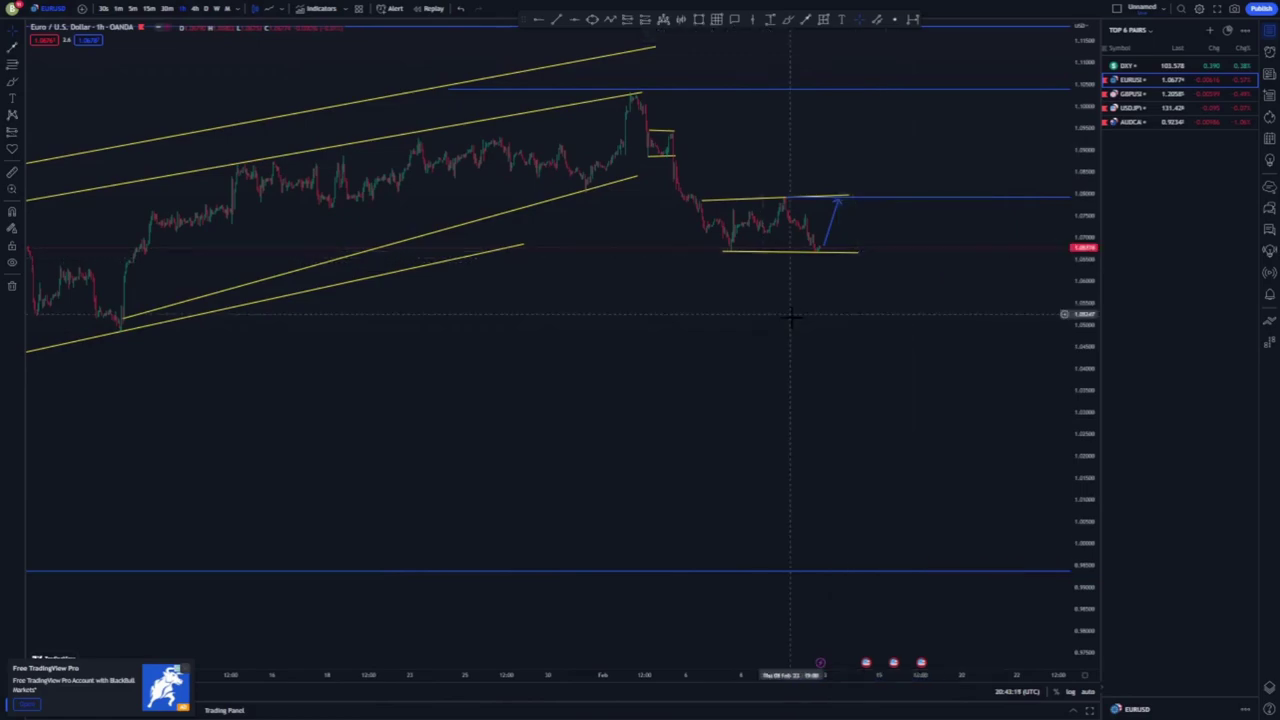
# Step: Delete the blue arrow projecting price up to the horizontal ray near 1.079 on the EURUSD chart
pyautogui.scroll(4, 752, 300)
pyautogui.moveTo(1073, 449); pyautogui.dragTo(1073, 246)
pyautogui.moveTo(744, 295); pyautogui.dragTo(780, 410)
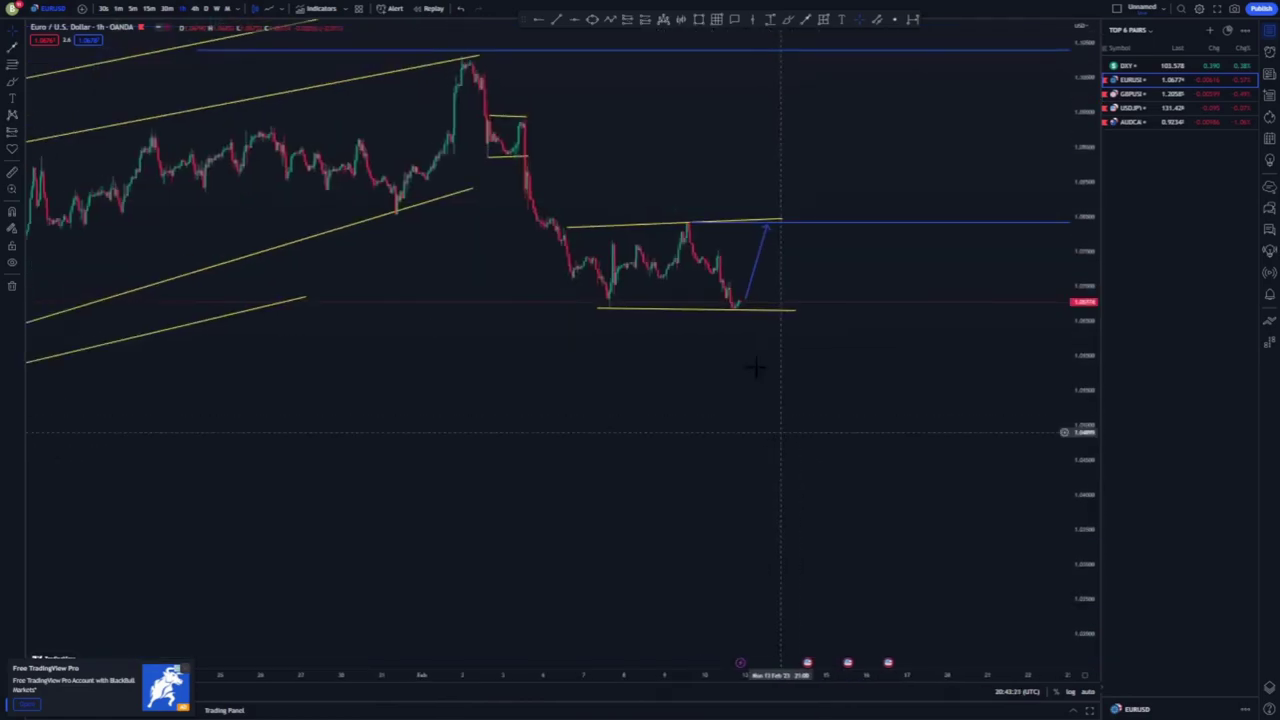
pyautogui.click(764, 245)
pyautogui.press('Delete')
# Step: Brush a projected price path with a falling channel, a rise to a circled touch of the upper line, and a circled consolidation below it
pyautogui.click(790, 20)
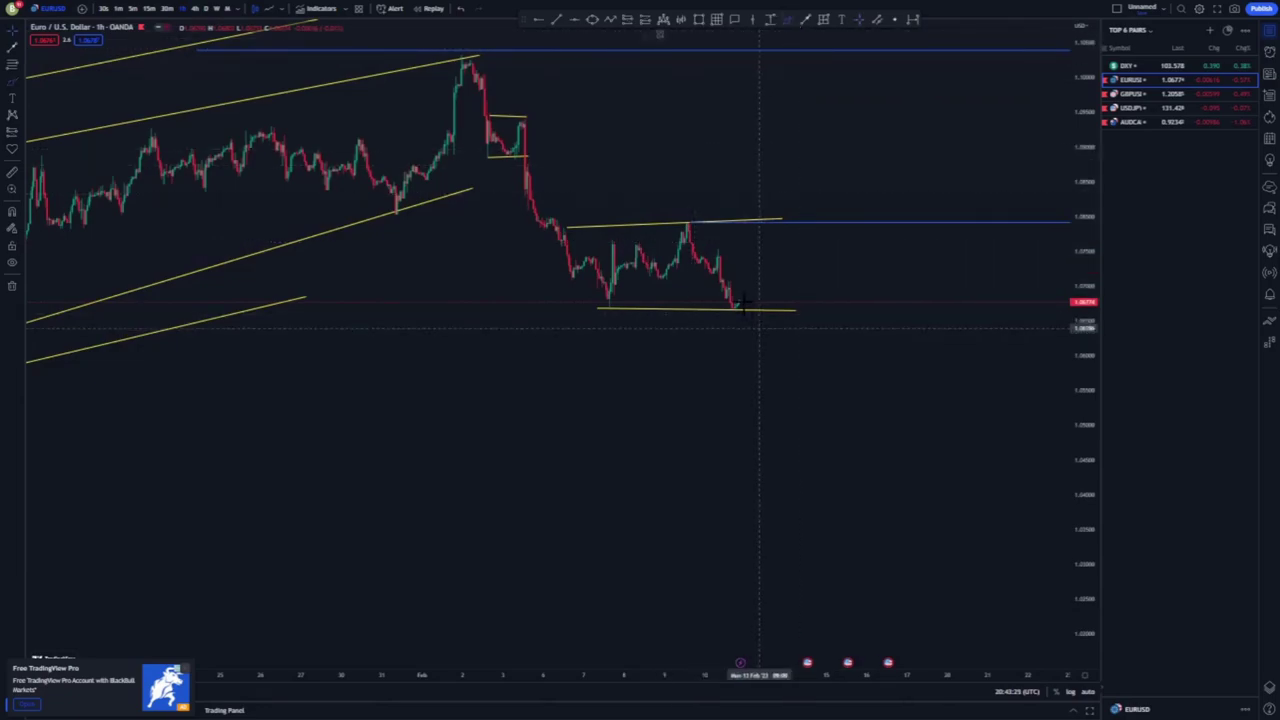
pyautogui.moveTo(697, 222); pyautogui.dragTo(755, 297)
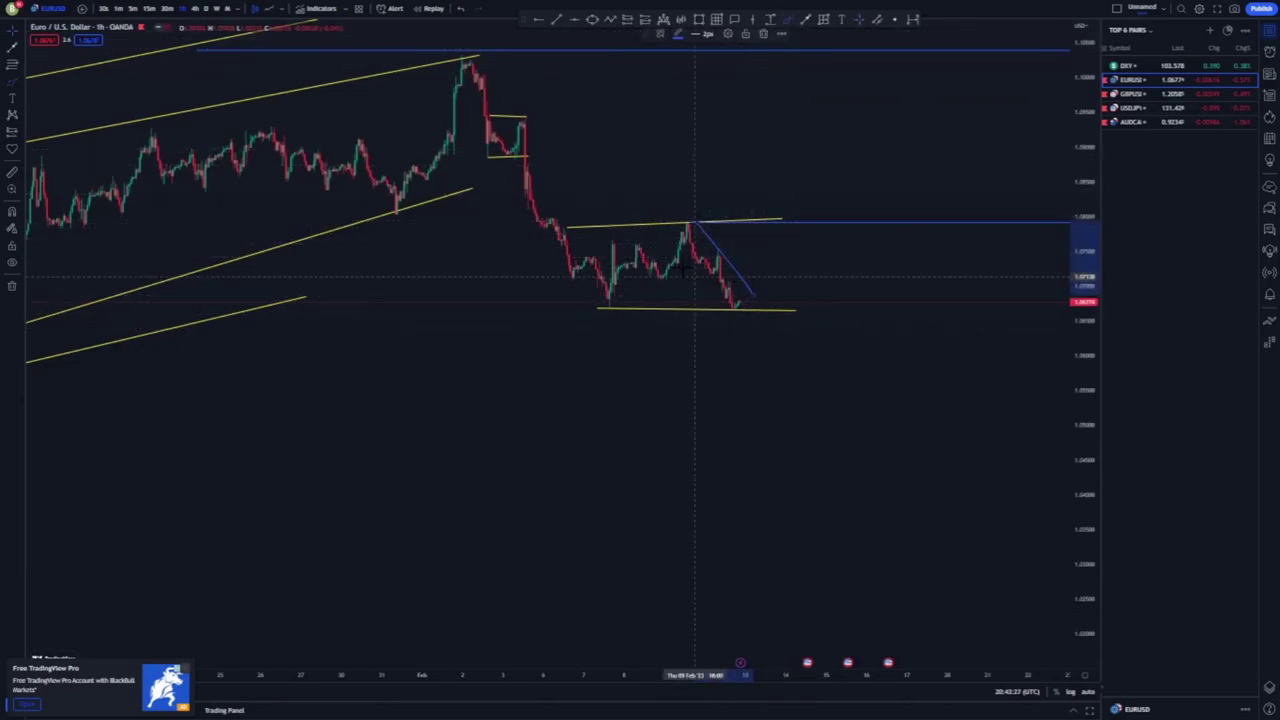
pyautogui.moveTo(686, 250); pyautogui.dragTo(735, 311)
pyautogui.click(737, 305)
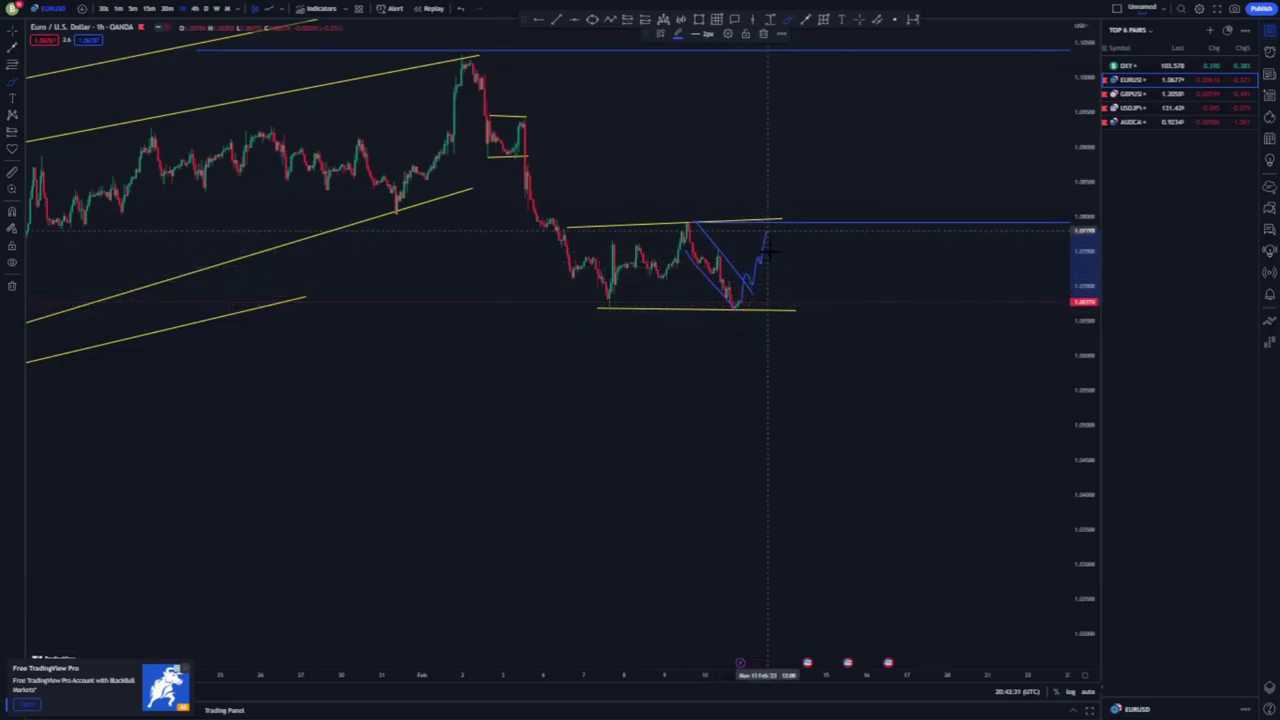
pyautogui.click(775, 217)
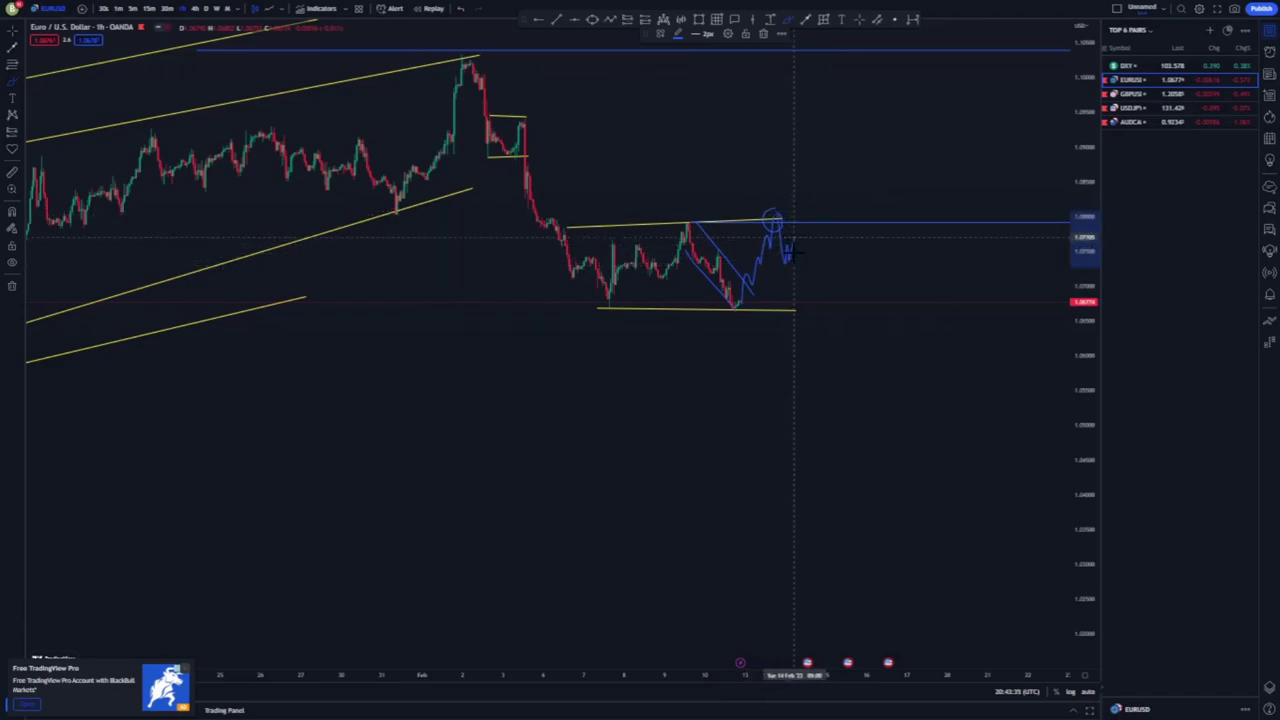
pyautogui.moveTo(805, 240); pyautogui.dragTo(786, 242)
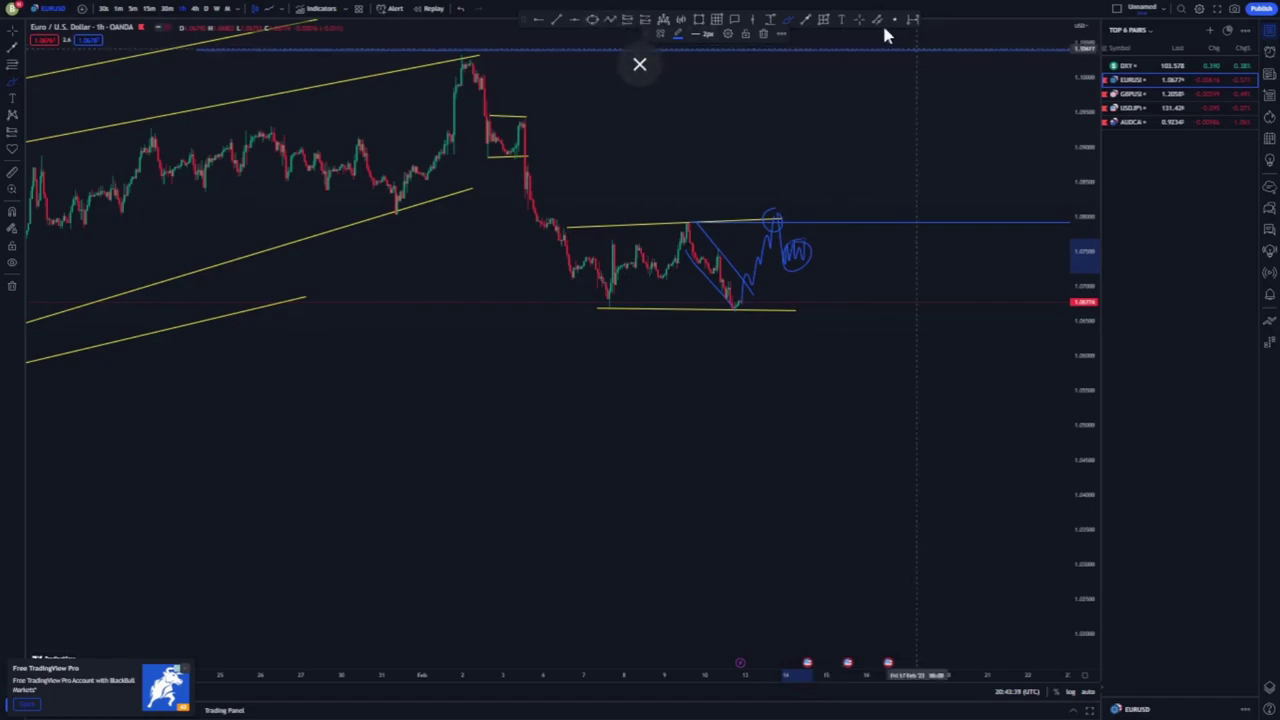
# Step: Place a short position at the end of the brushed consolidation with entry about 1.0734 and stop about 1.0779
pyautogui.click(627, 19)
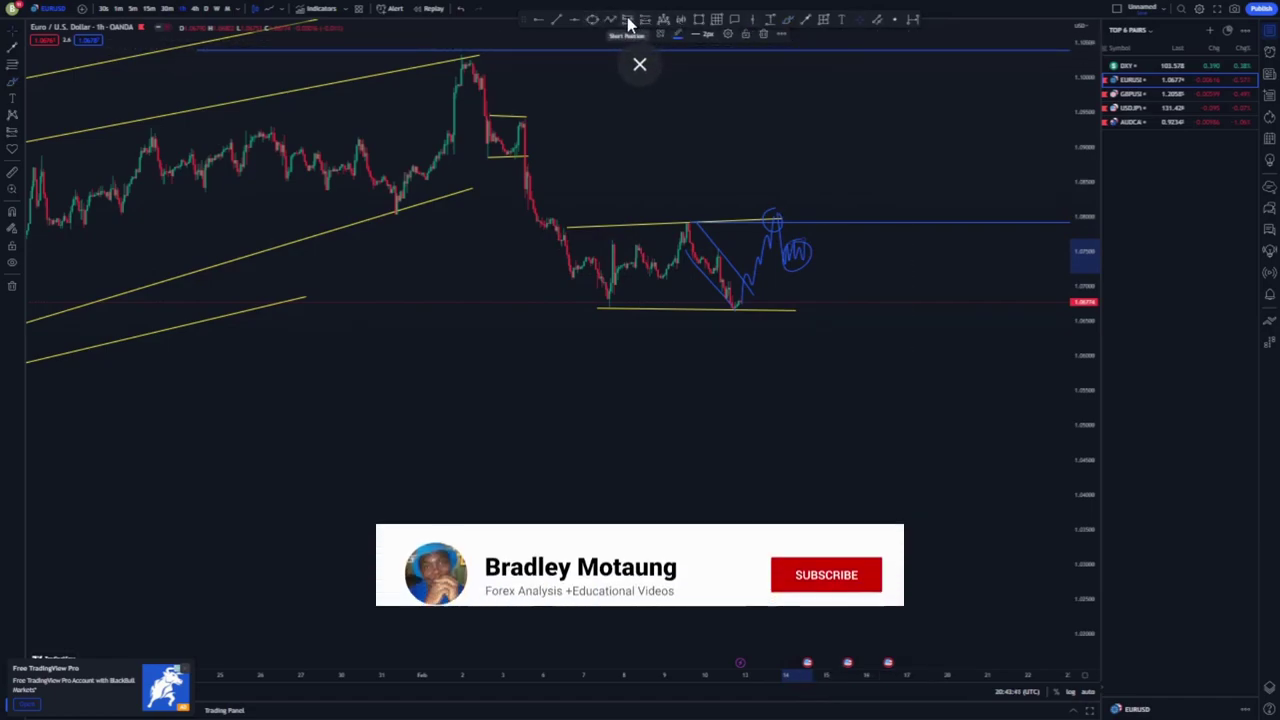
pyautogui.click(802, 258)
pyautogui.moveTo(803, 212); pyautogui.dragTo(803, 232)
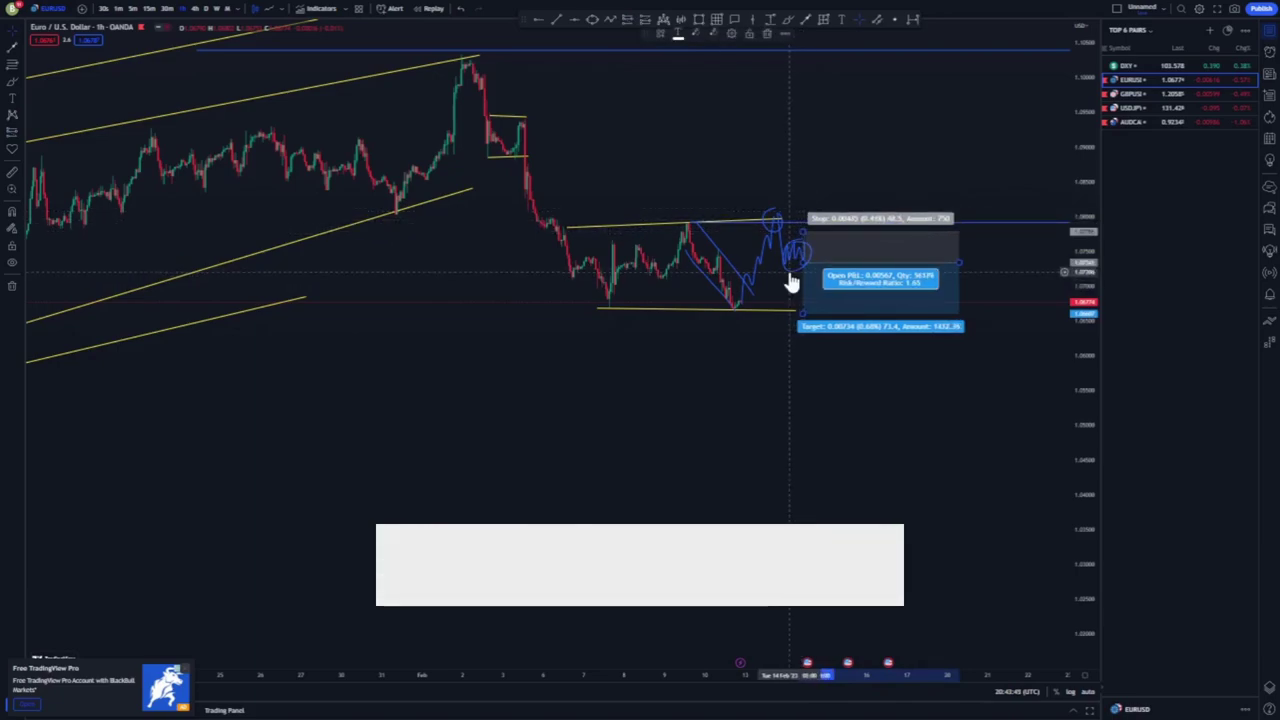
# Step: Delete the circle around the brushed consolidation and bound the consolidation with two short yellow trend lines
pyautogui.click(791, 271)
pyautogui.click(763, 34)
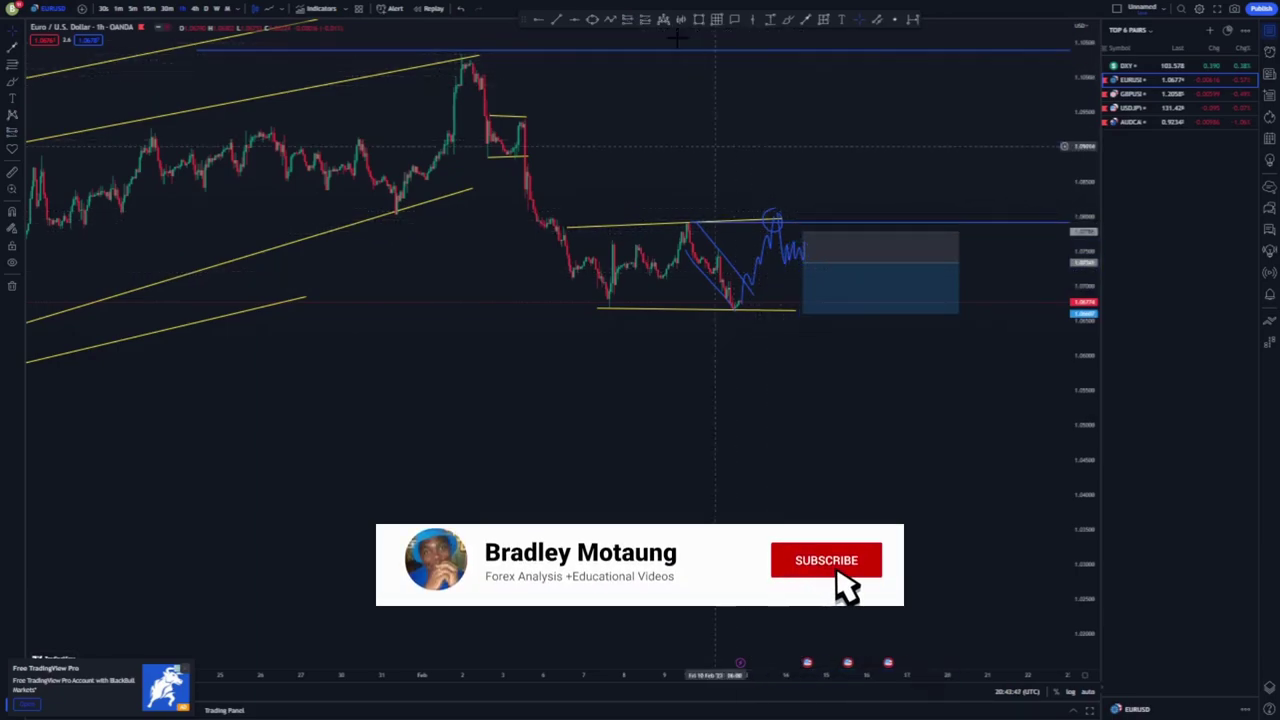
pyautogui.click(788, 263)
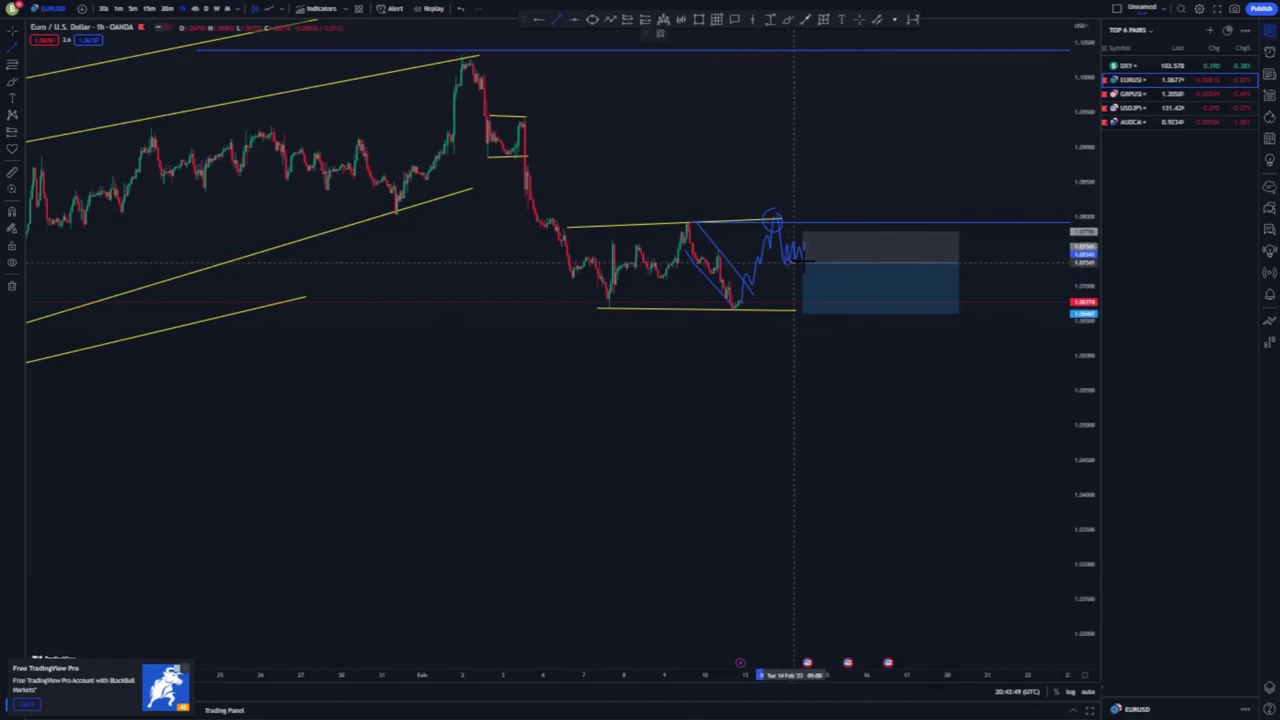
pyautogui.click(806, 260)
pyautogui.click(797, 277)
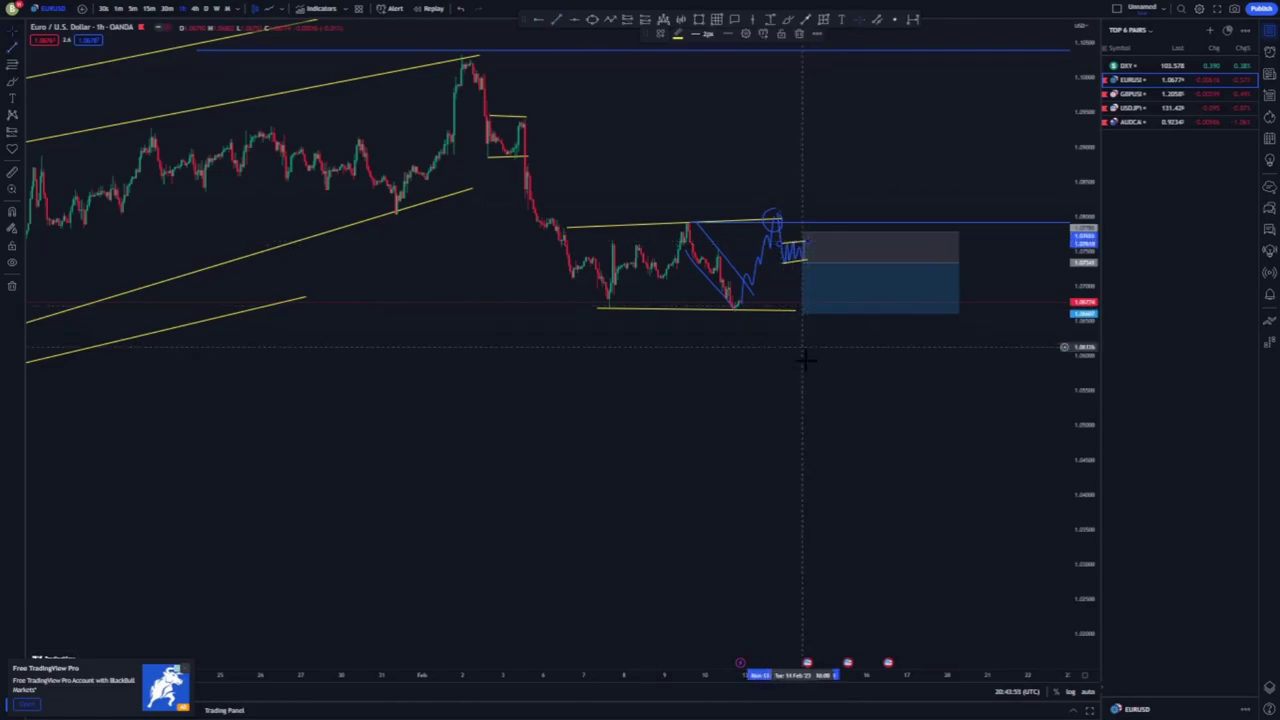
# Step: Lower the short position's target to the horizontal ray at the rising channel's origin, about 0.994
pyautogui.scroll(-5, 810, 380)
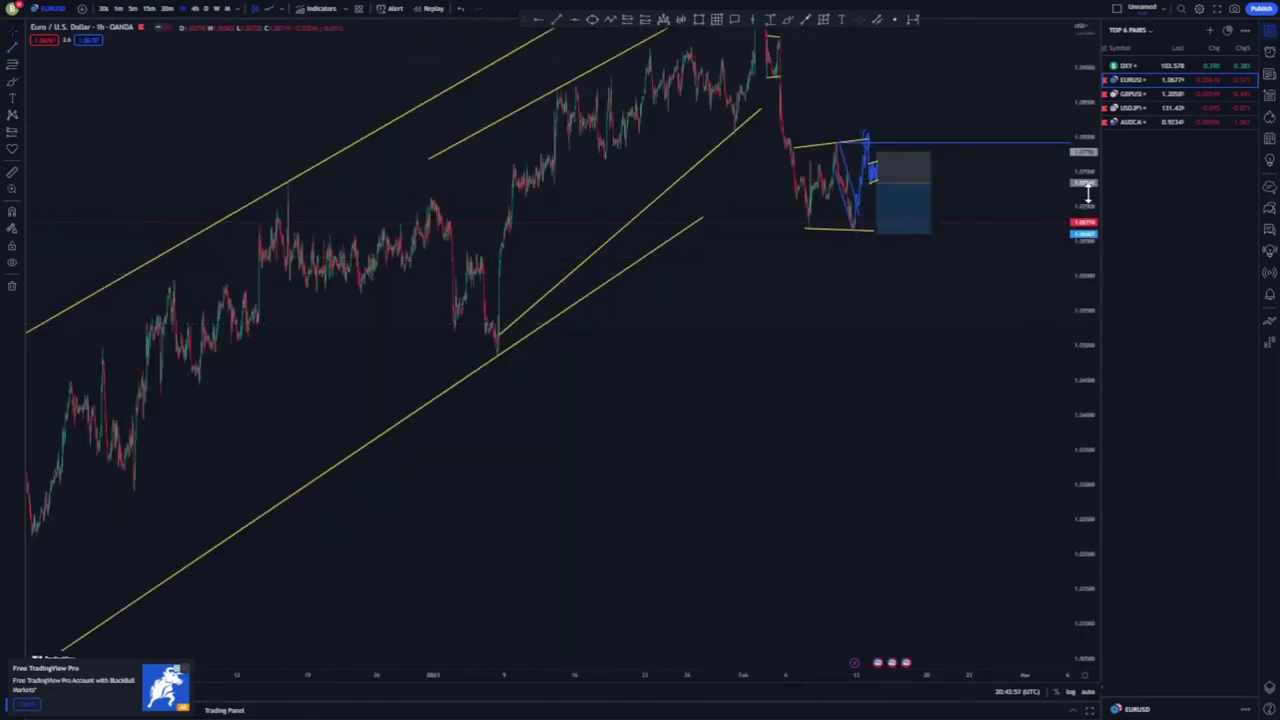
pyautogui.moveTo(1088, 193); pyautogui.dragTo(943, 300)
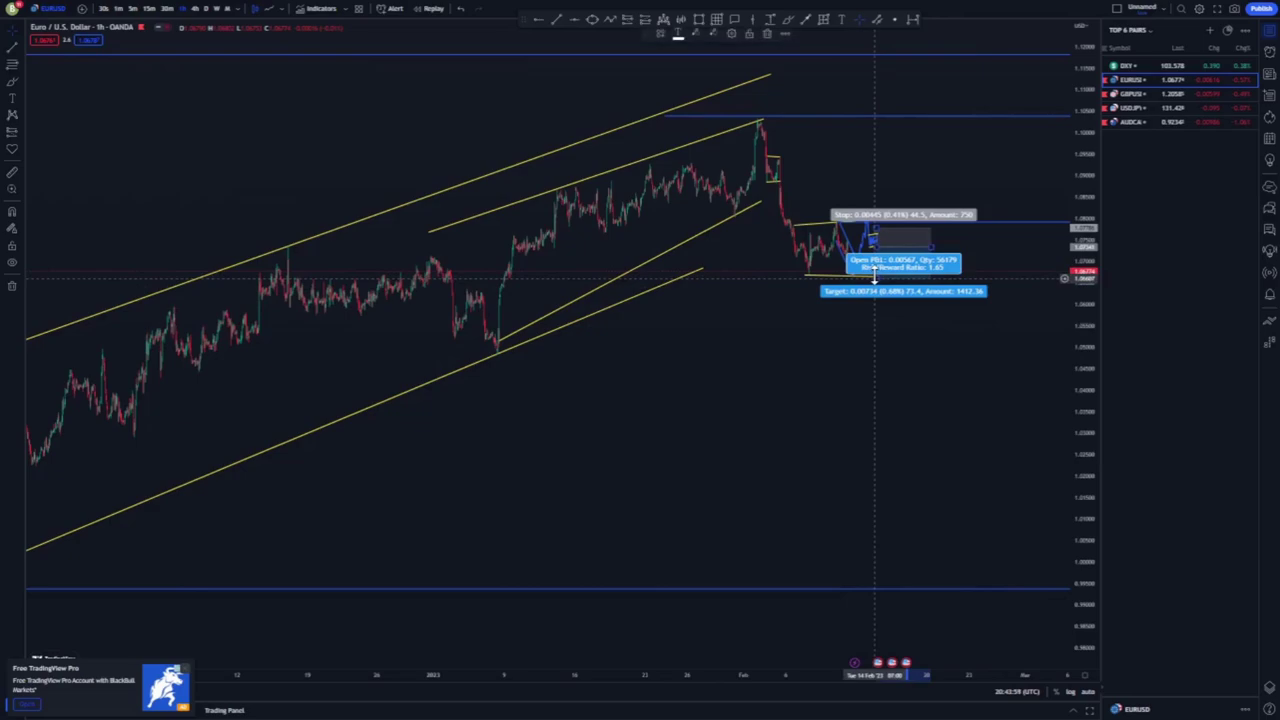
pyautogui.moveTo(874, 280); pyautogui.dragTo(874, 590)
pyautogui.click(700, 497)
pyautogui.scroll(5, 694, 494)
pyautogui.moveTo(899, 428); pyautogui.dragTo(906, 425)
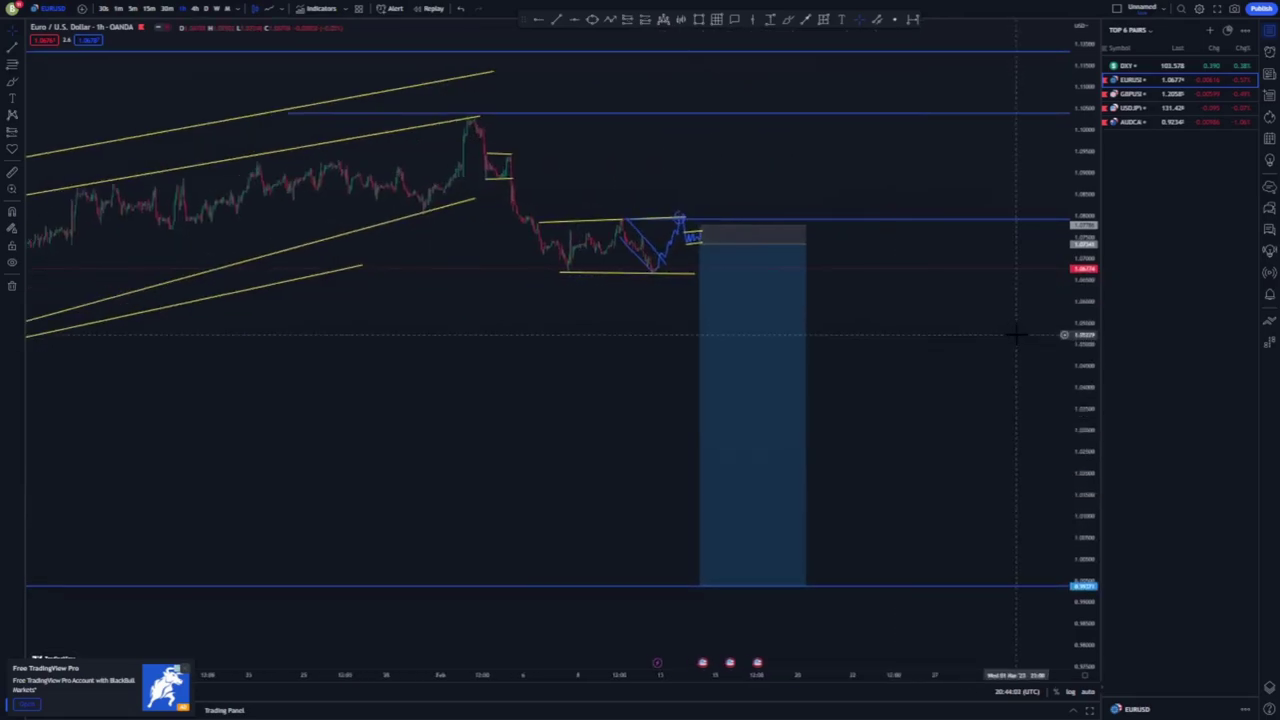
pyautogui.scroll(-5, 1017, 336)
pyautogui.scroll(-5, 1066, 343)
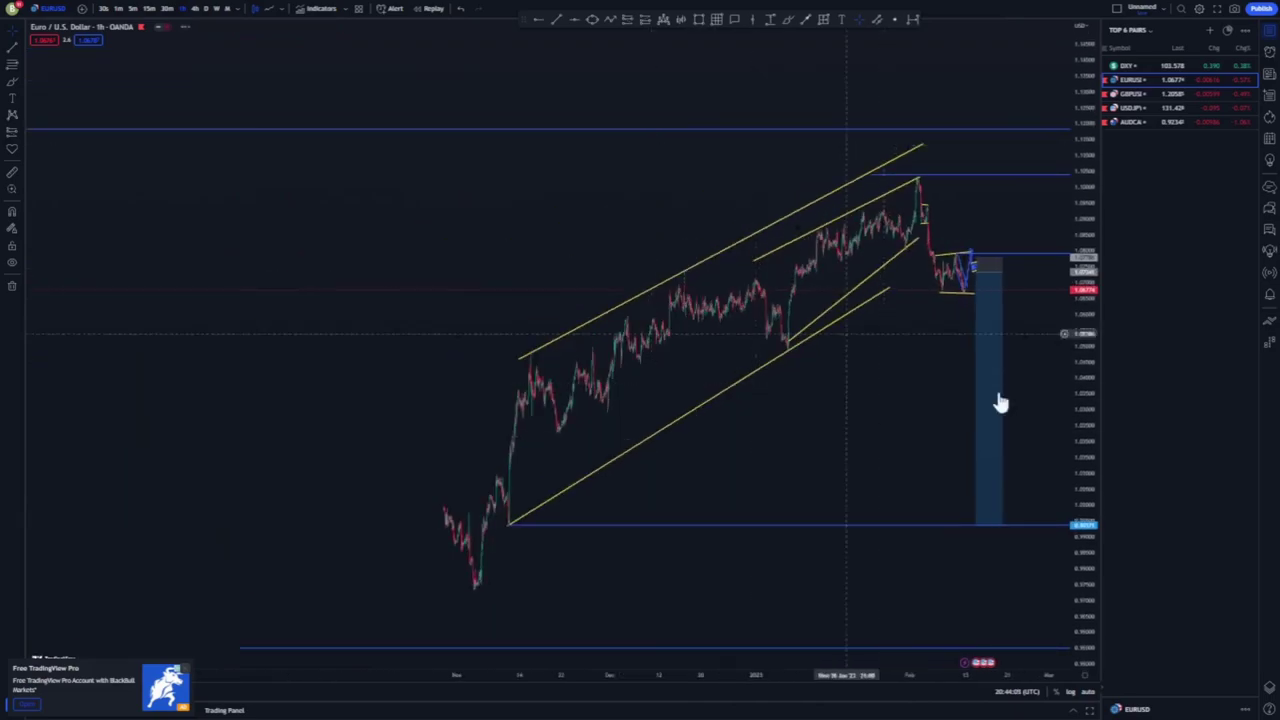
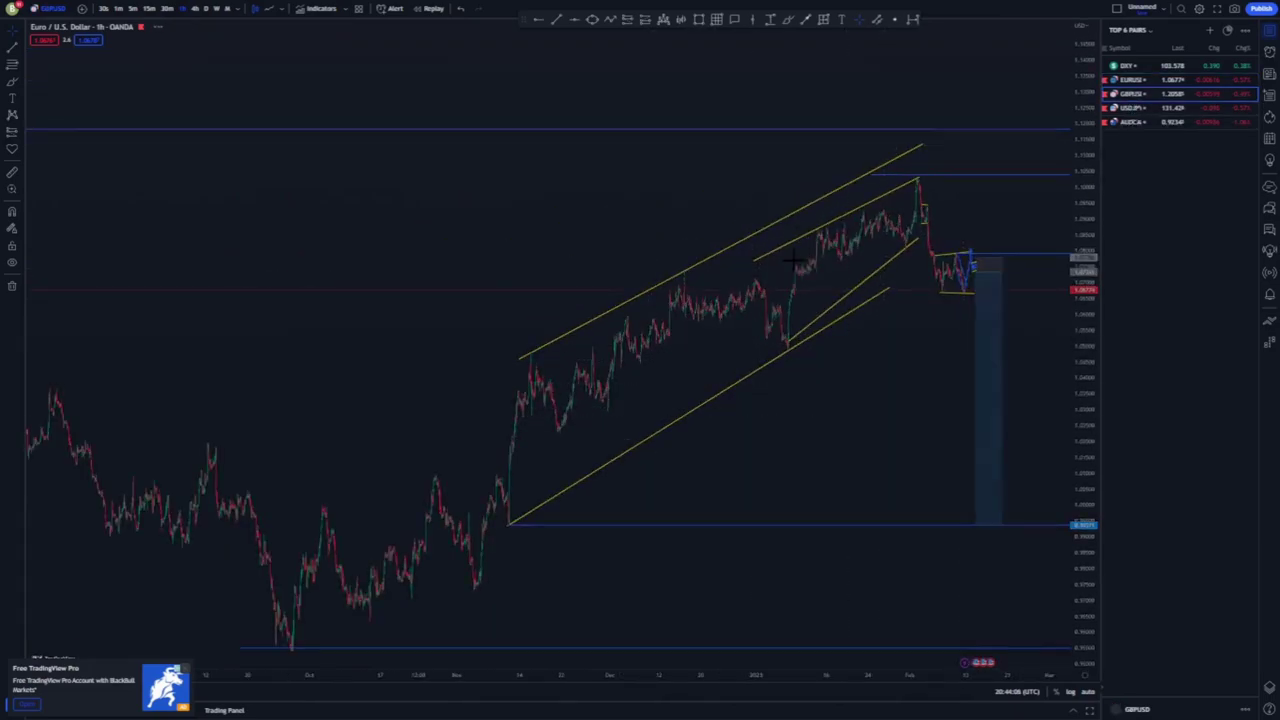
# Step: Open the GBPUSD chart and switch it to the weekly timeframe, framing the price action from 2020 to 2023
pyautogui.rightClick(598, 182)
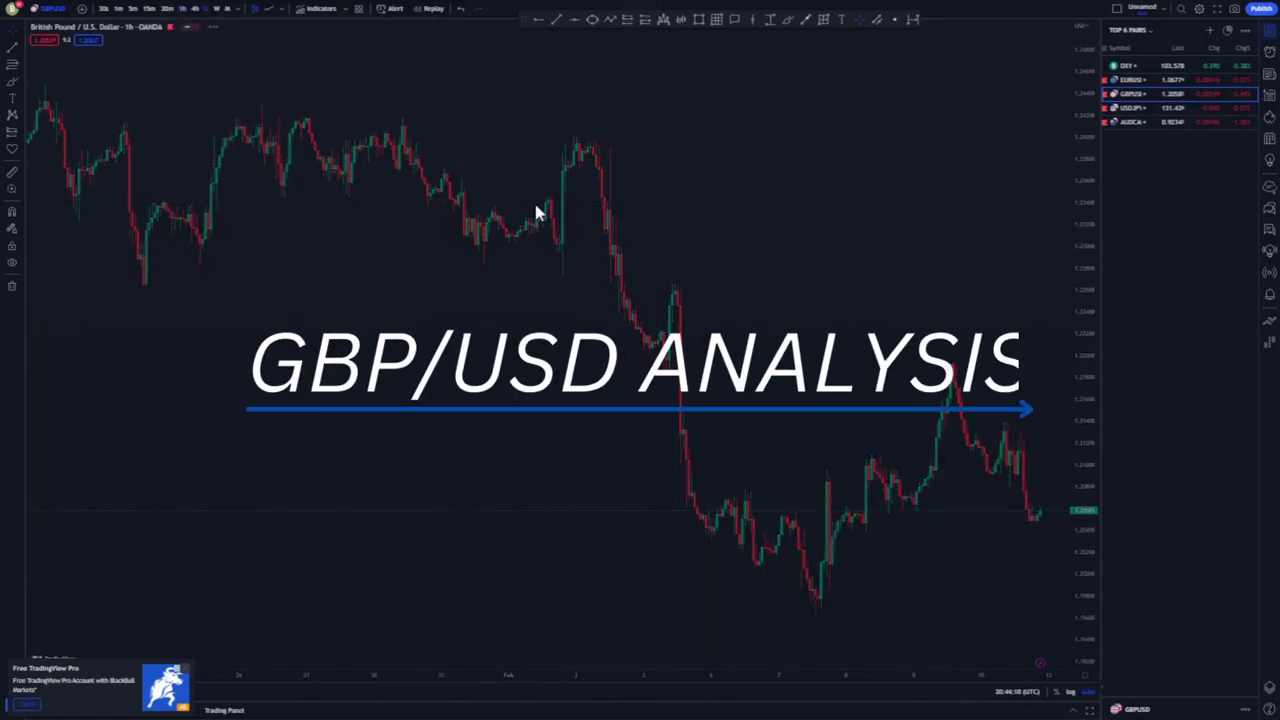
pyautogui.scroll(-2, 537, 212)
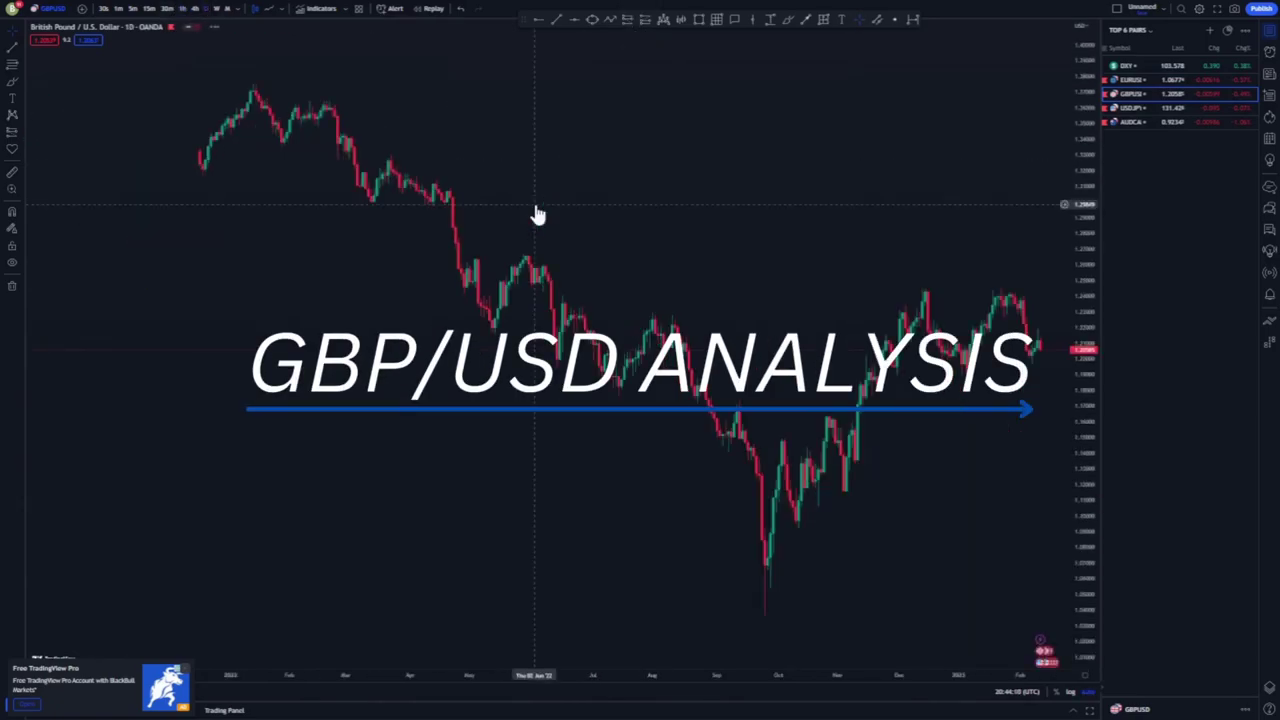
pyautogui.scroll(2, 768, 247)
pyautogui.moveTo(789, 220); pyautogui.dragTo(646, 201)
pyautogui.scroll(-4, 677, 229)
pyautogui.moveTo(1082, 150); pyautogui.dragTo(1074, 238)
pyautogui.click(216, 9)
pyautogui.scroll(3, 643, 346)
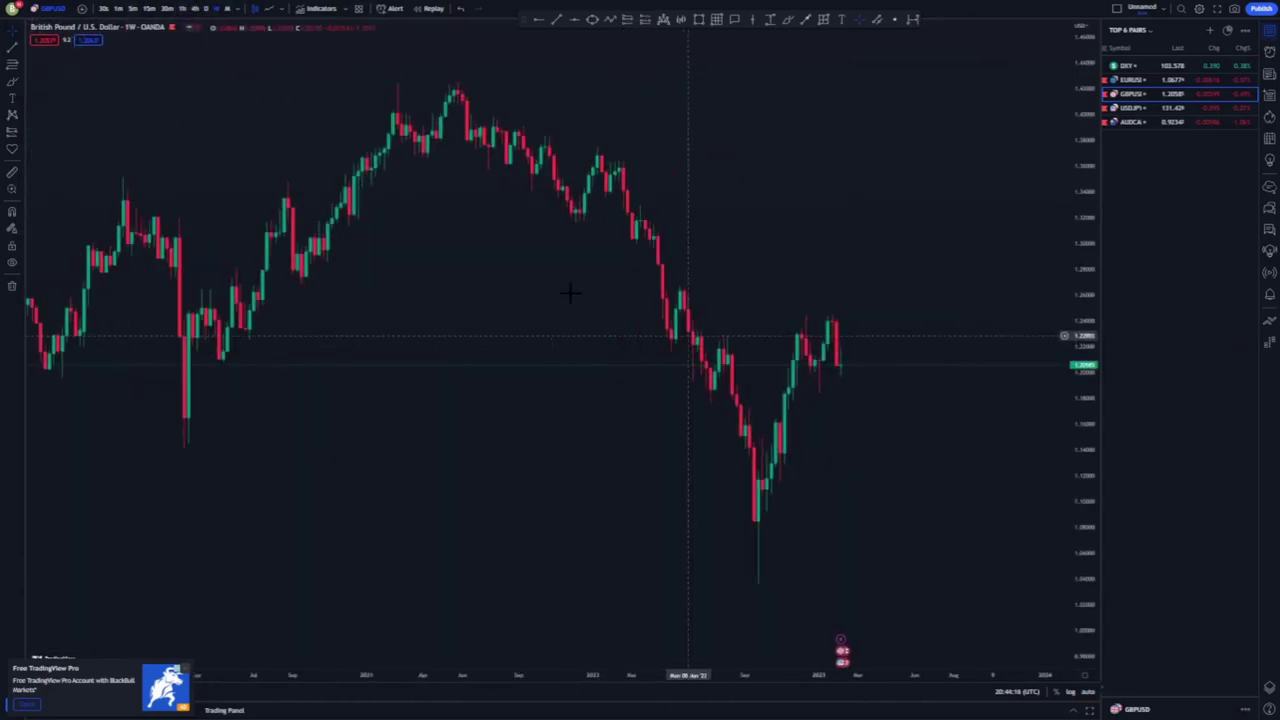
pyautogui.moveTo(1072, 283); pyautogui.dragTo(1076, 370)
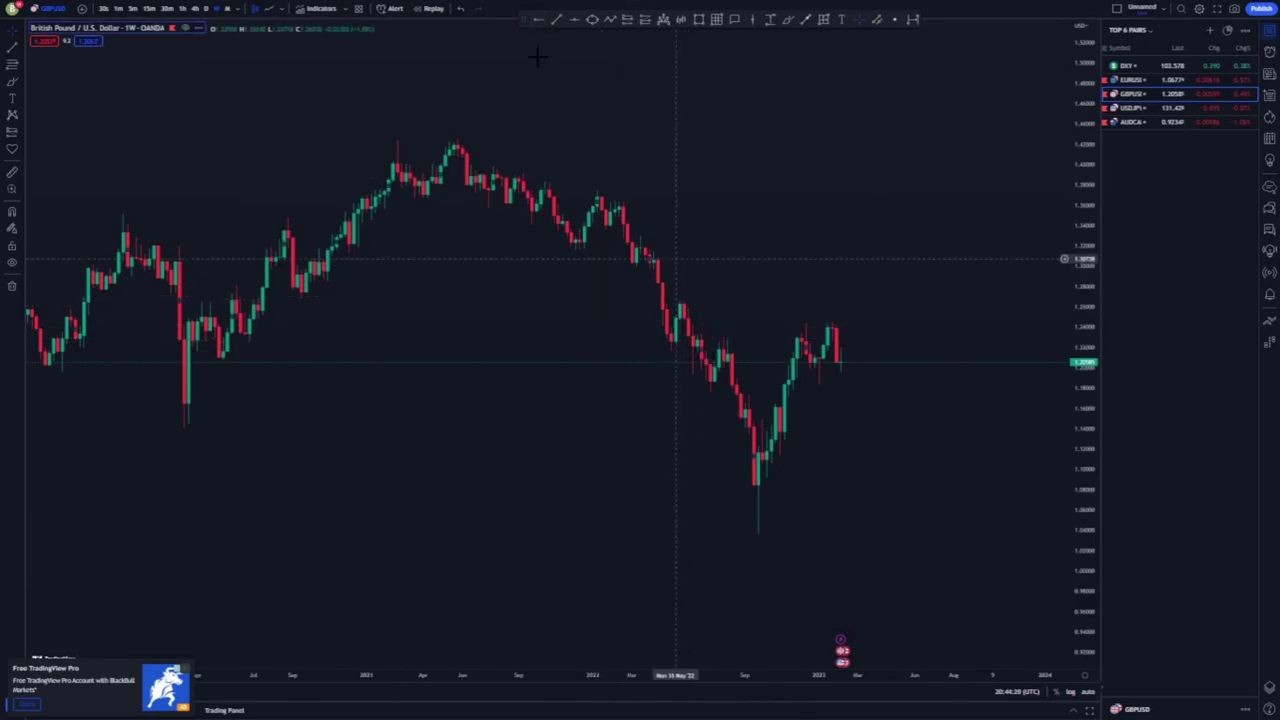
# Step: Place horizontal rays at GBPUSD's spring 2022 swing high, the next lower summer high, and the September 2022 low
pyautogui.click(677, 299)
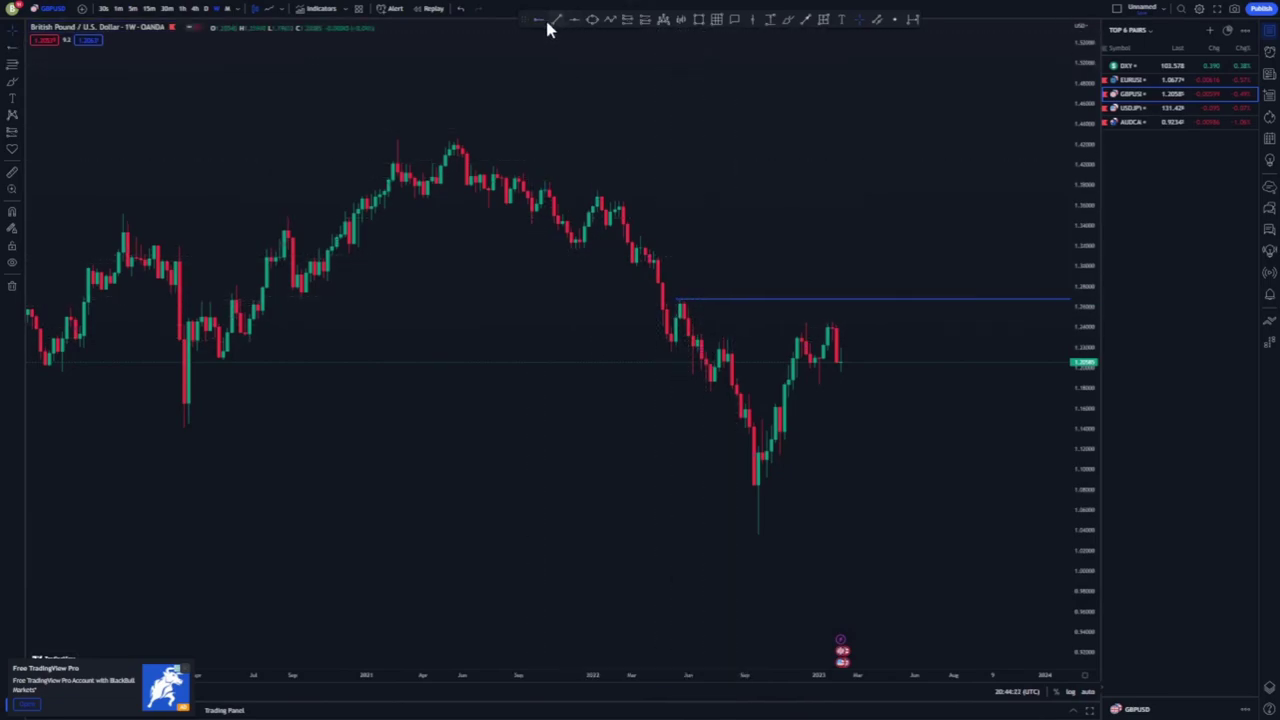
pyautogui.click(720, 340)
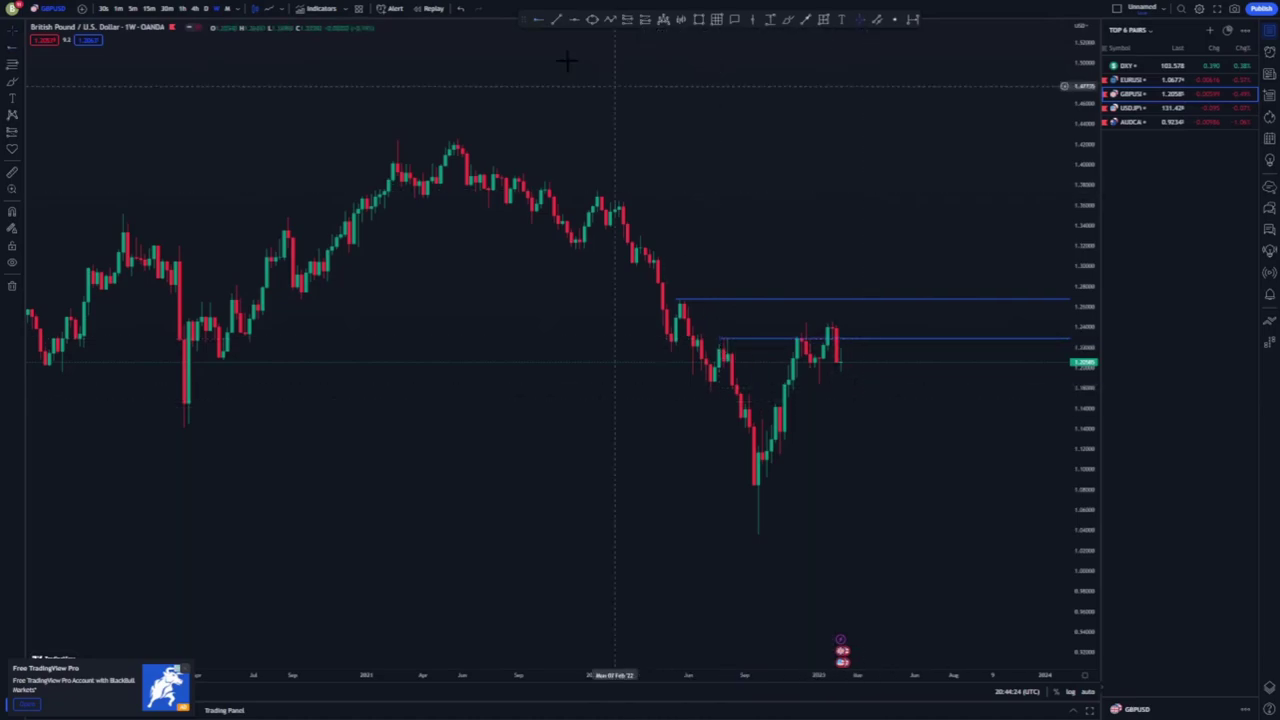
pyautogui.click(756, 542)
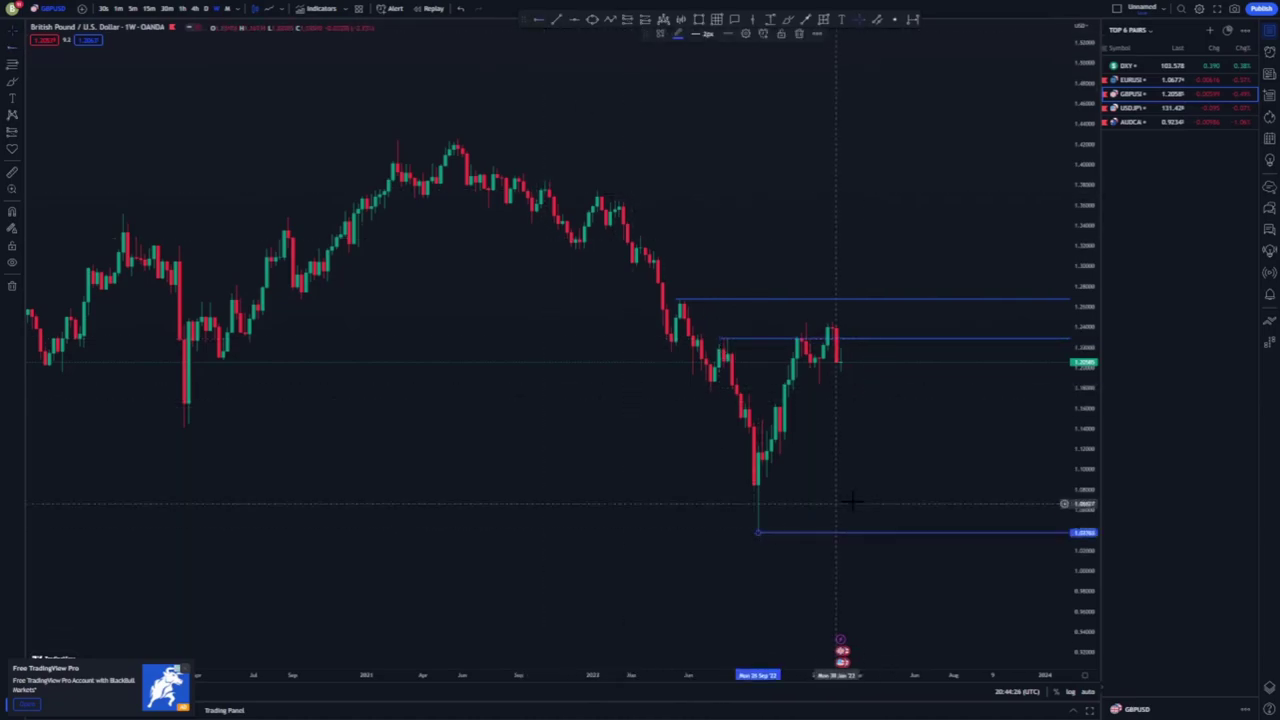
pyautogui.scroll(1, 363, 194)
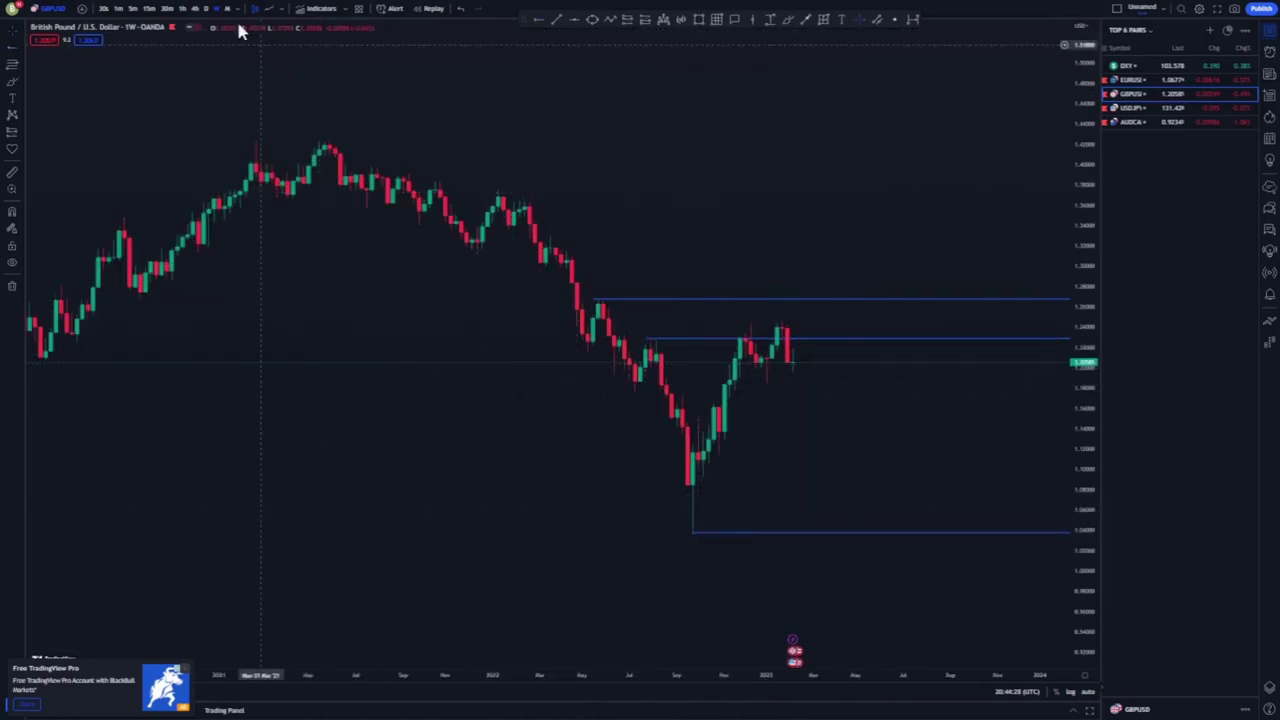
# Step: Switch GBPUSD to the daily timeframe and draw a trend line along the highs from early October to December 2022
pyautogui.click(205, 9)
pyautogui.scroll(-5, 314, 323)
pyautogui.scroll(5, 943, 534)
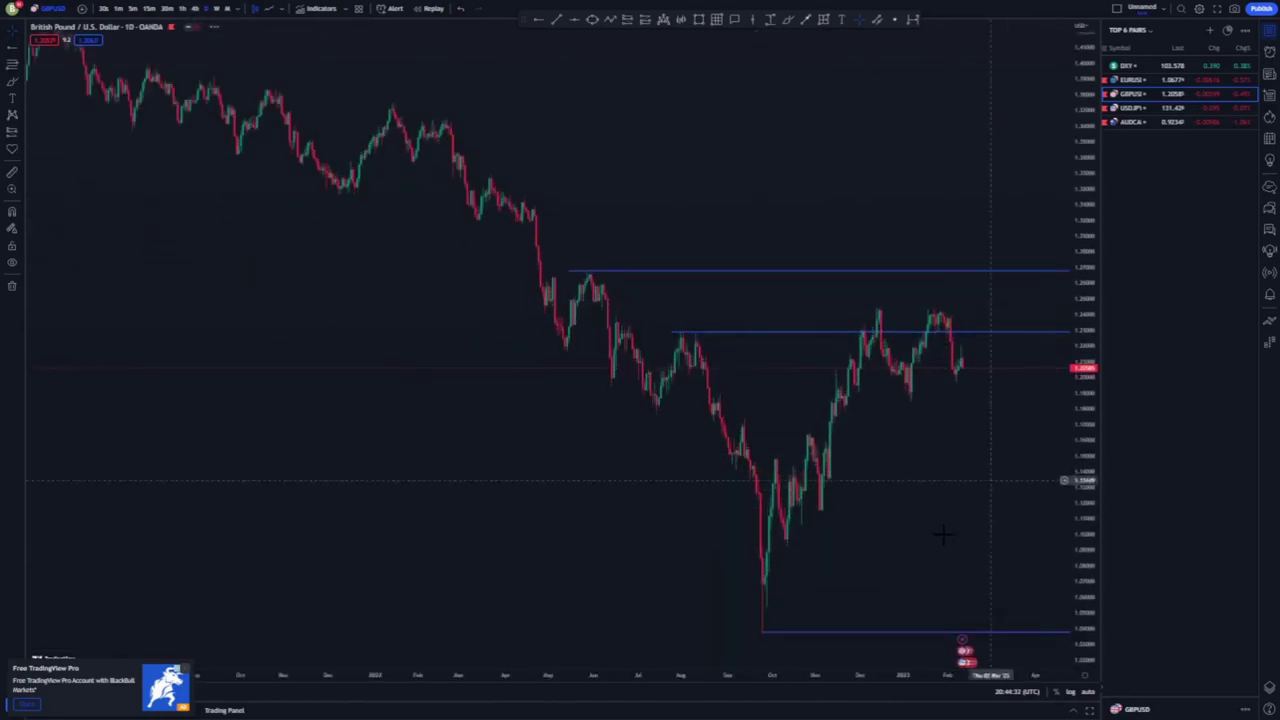
pyautogui.moveTo(731, 480); pyautogui.dragTo(728, 442)
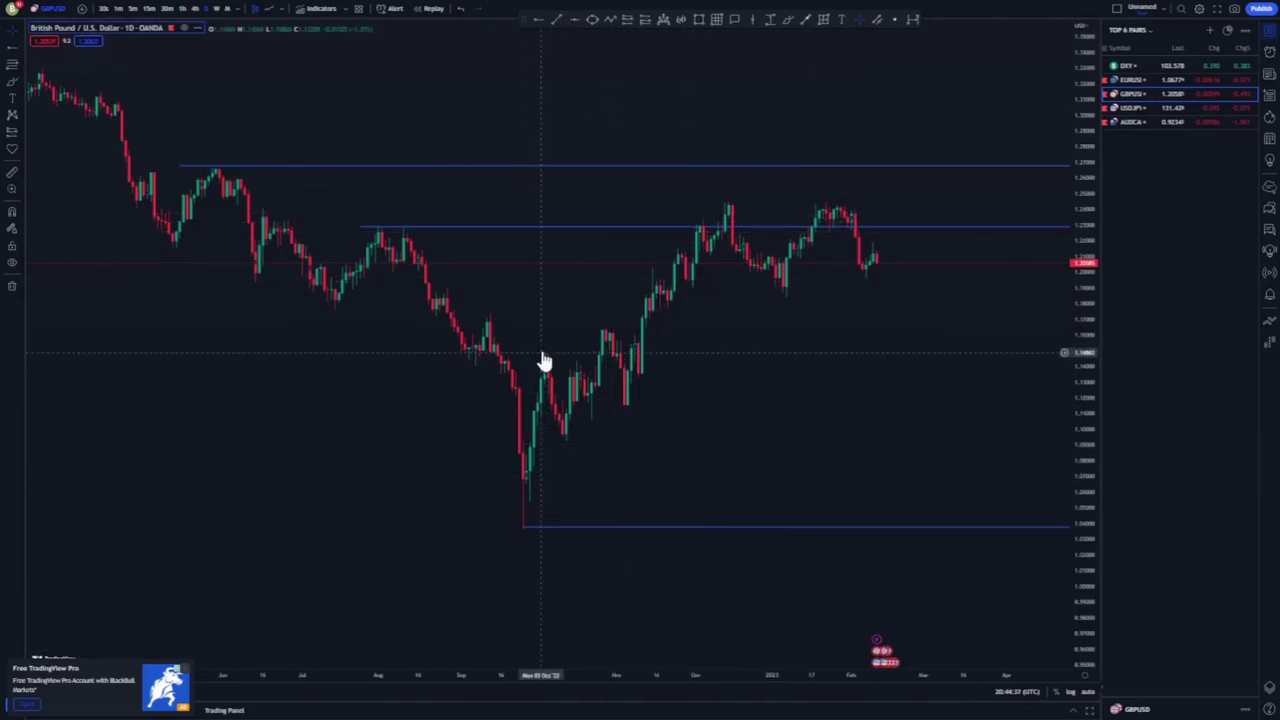
pyautogui.moveTo(543, 350); pyautogui.dragTo(727, 200)
pyautogui.click(775, 198)
# Step: Draw the rising channel's lower trend line to late December 2022 and place a horizontal ray at the October low, about 1.09
pyautogui.click(558, 21)
pyautogui.click(584, 448)
pyautogui.moveTo(584, 448)
pyautogui.mouseDown()
pyautogui.moveTo(749, 320)
pyautogui.moveTo(765, 262)
pyautogui.mouseUp()
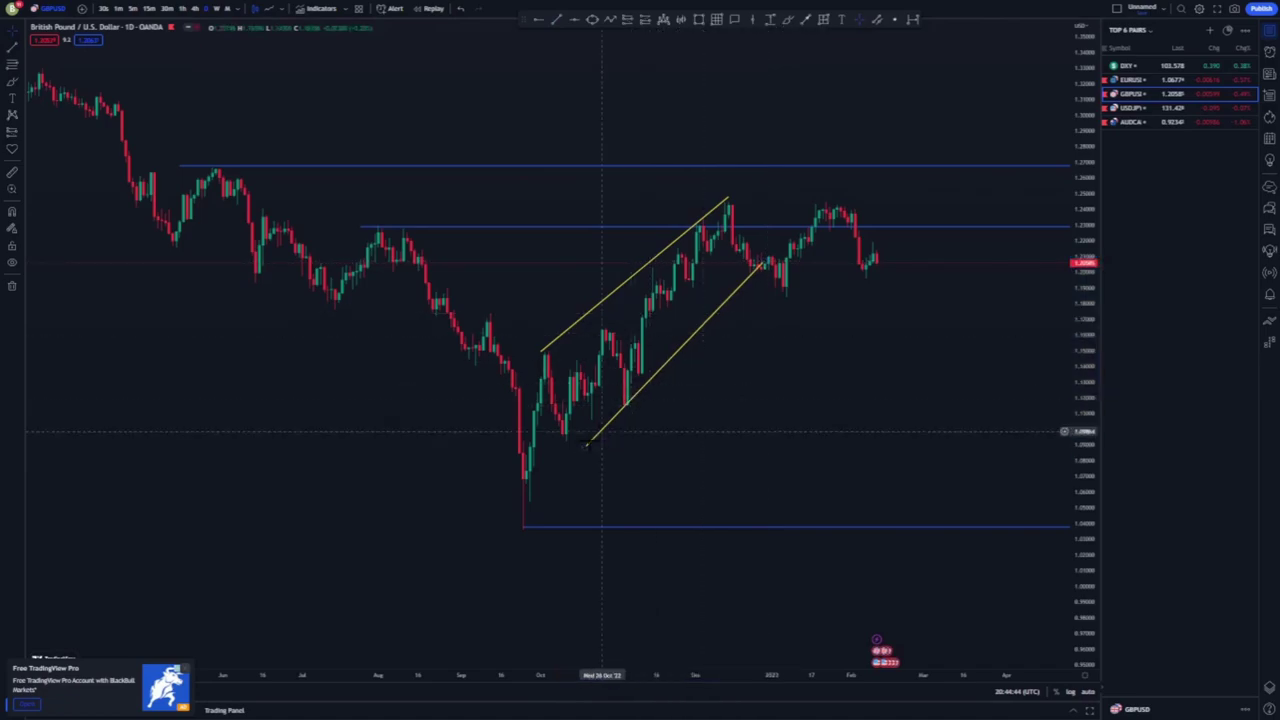
pyautogui.moveTo(588, 455); pyautogui.dragTo(588, 444)
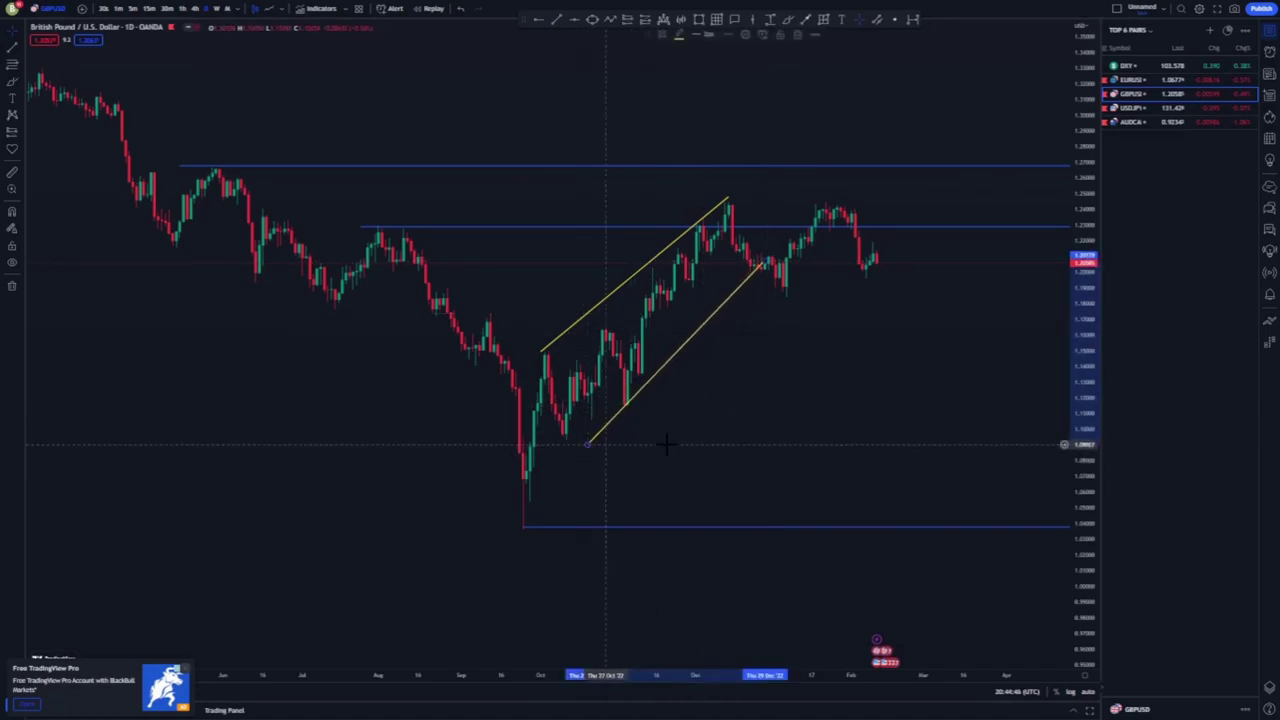
pyautogui.click(666, 446)
pyautogui.click(566, 441)
# Step: Brush circles around the December 2022 and late January 2023 highs
pyautogui.scroll(-3, 745, 420)
pyautogui.moveTo(857, 357); pyautogui.dragTo(810, 405)
pyautogui.click(787, 19)
pyautogui.moveTo(755, 262)
pyautogui.mouseDown()
pyautogui.moveTo(800, 245)
pyautogui.moveTo(757, 266)
pyautogui.mouseUp()
pyautogui.moveTo(848, 238)
pyautogui.mouseDown()
pyautogui.moveTo(829, 262)
pyautogui.moveTo(848, 238)
pyautogui.mouseUp()
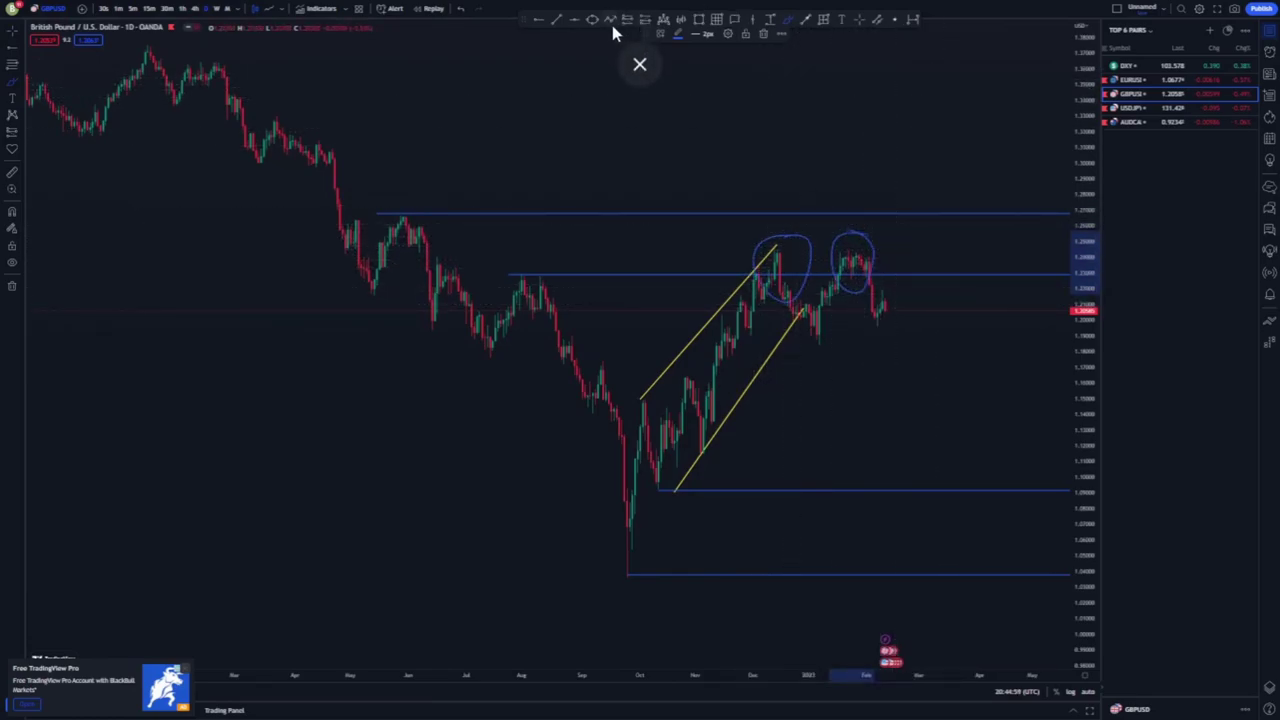
# Step: Delete both brushed circles and move the middle horizontal ray up to the December 2022 high, about 1.245
pyautogui.click(860, 19)
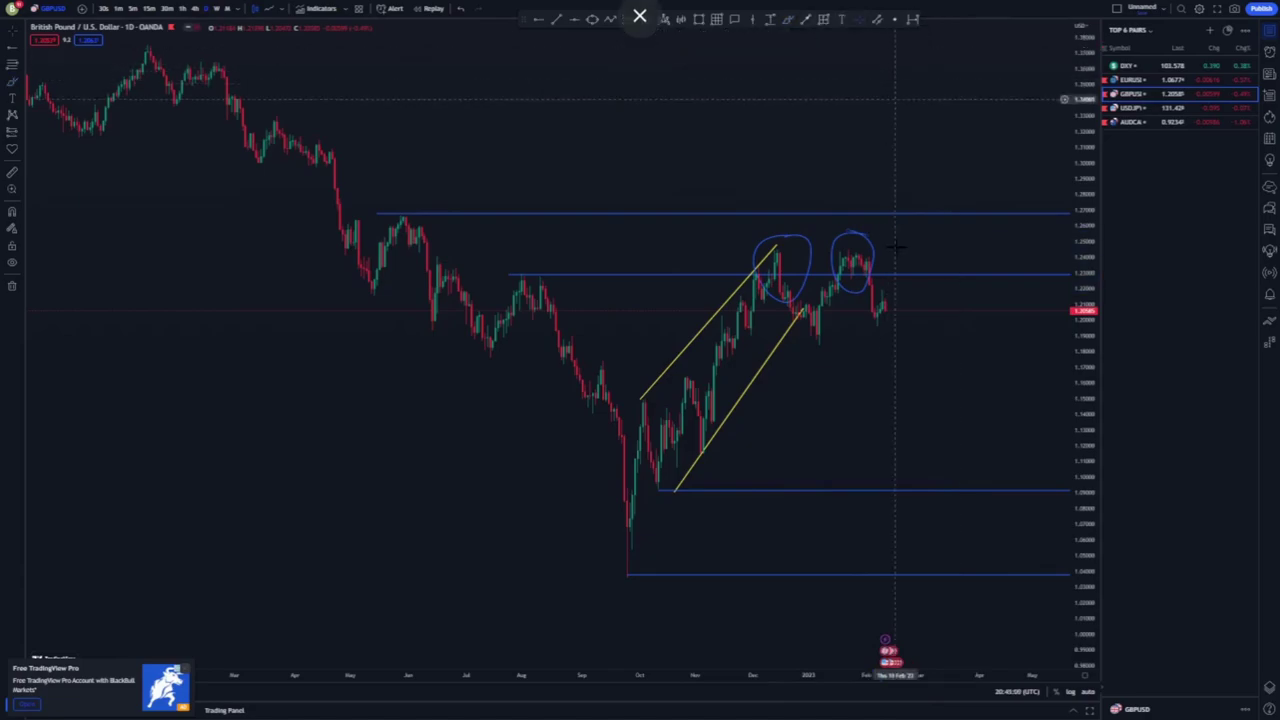
pyautogui.click(871, 257)
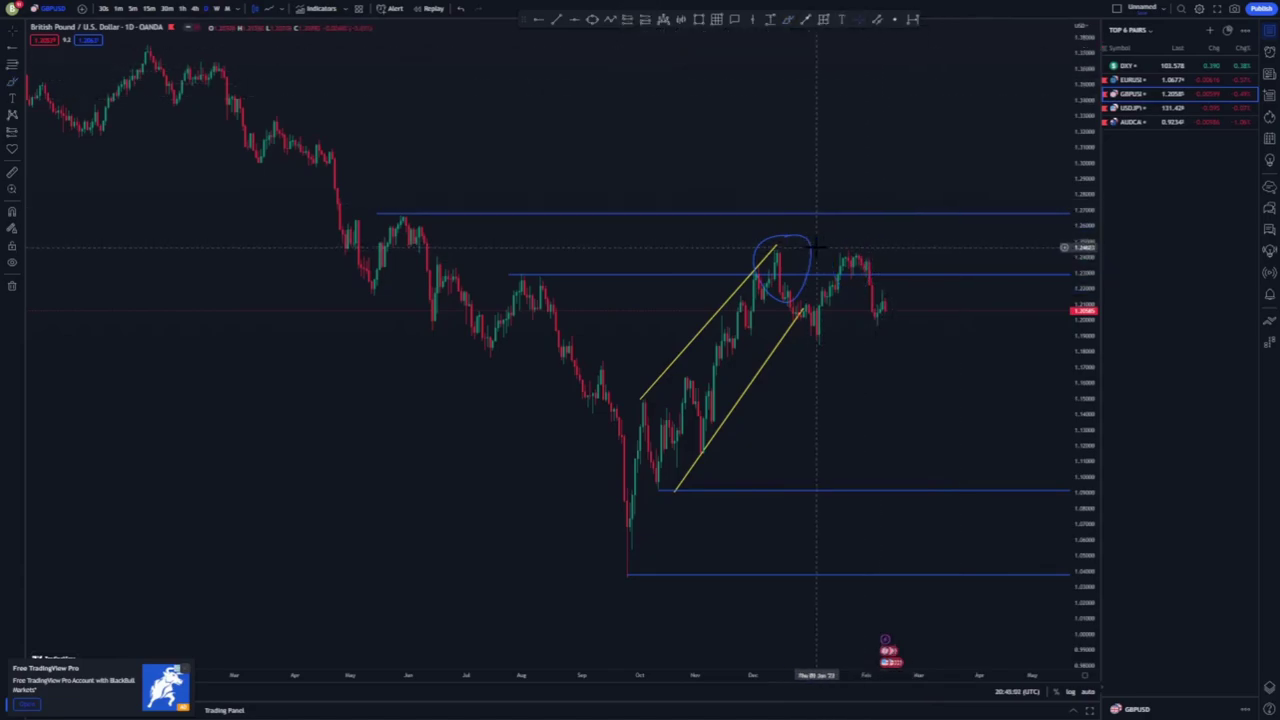
pyautogui.click(813, 256)
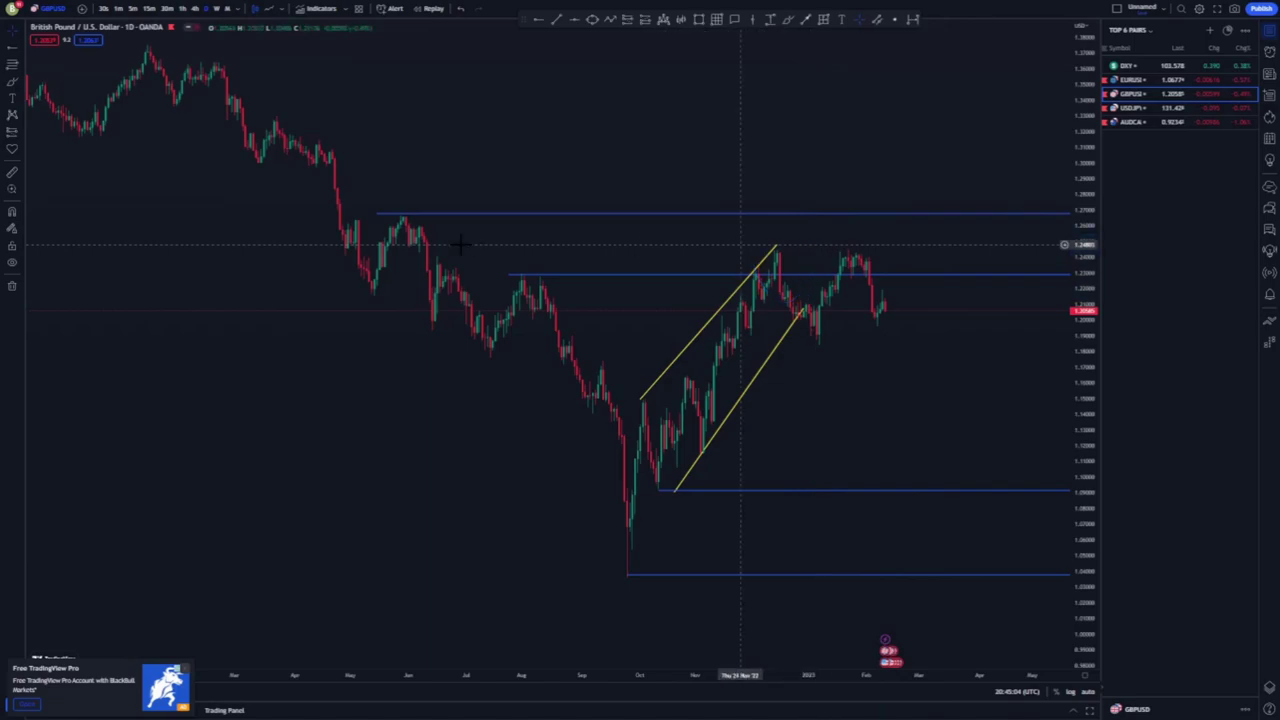
pyautogui.moveTo(618, 264); pyautogui.dragTo(773, 257)
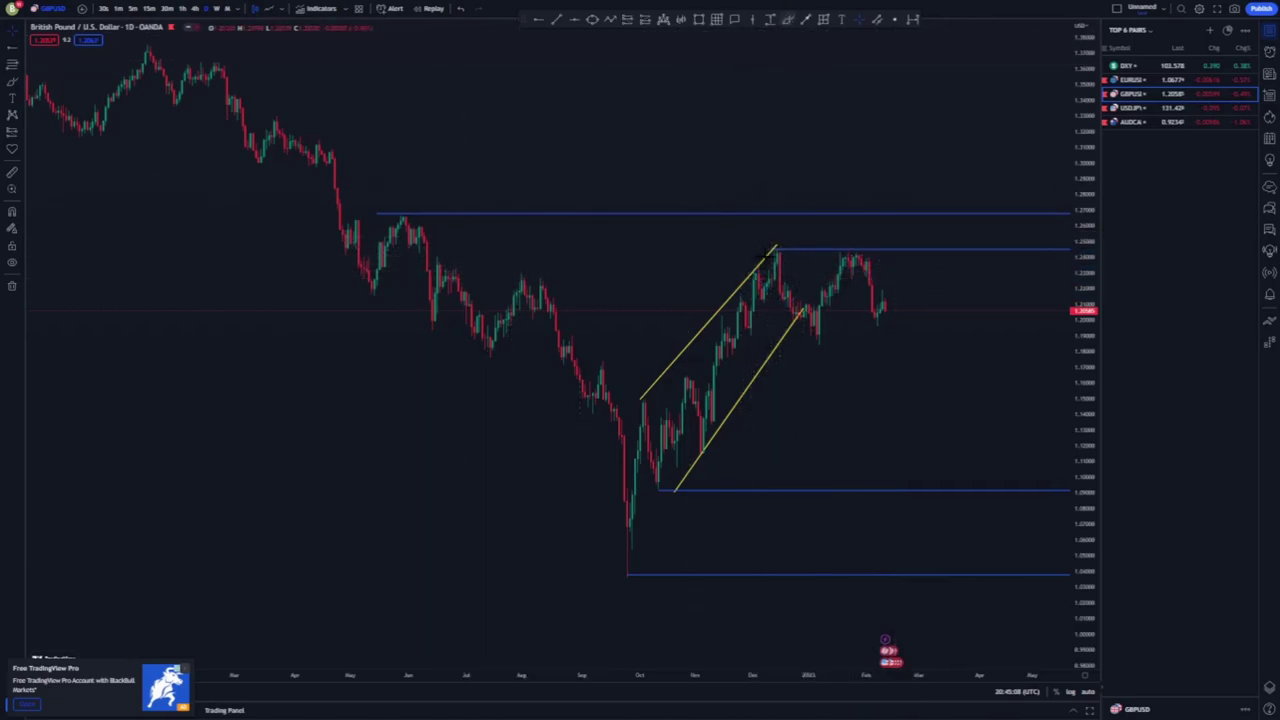
# Step: Brush circles where both peaks meet the ray, a rising wedge under the second peak, and an oval around the drop after it
pyautogui.moveTo(858, 256); pyautogui.dragTo(850, 237)
pyautogui.moveTo(800, 303); pyautogui.dragTo(832, 270)
pyautogui.click(814, 343)
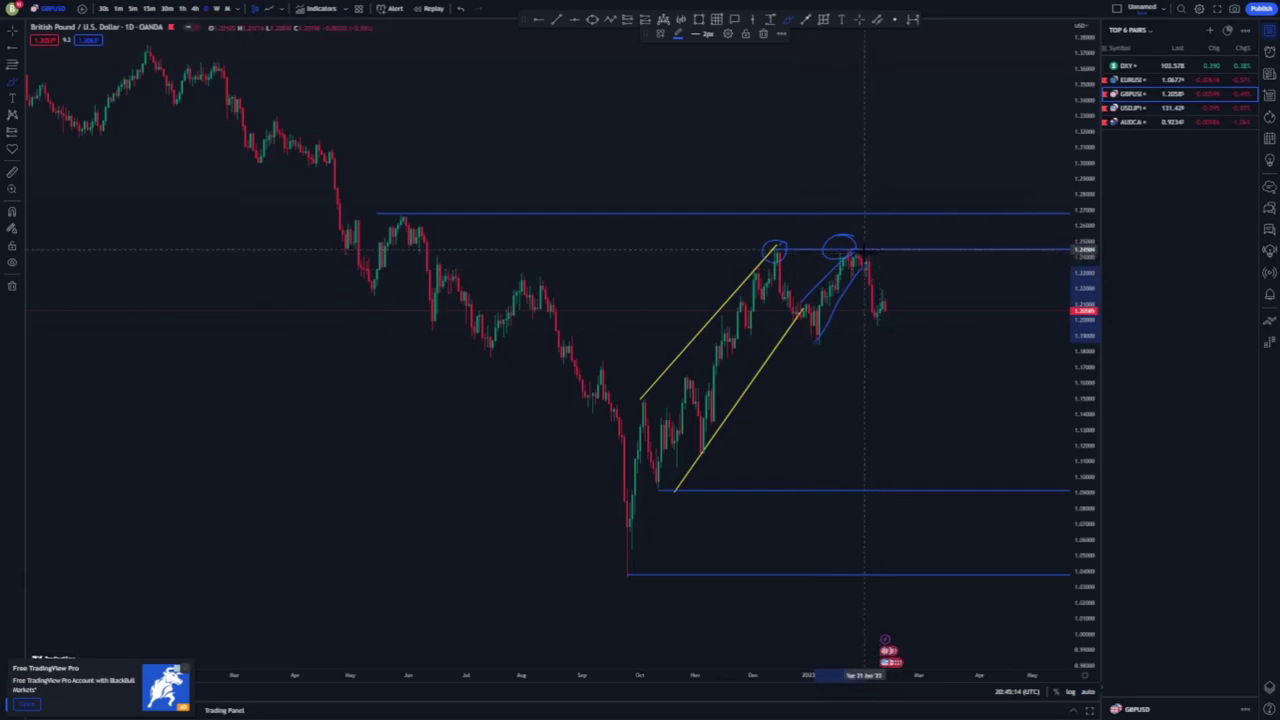
pyautogui.moveTo(868, 260)
pyautogui.mouseDown()
pyautogui.moveTo(871, 337)
pyautogui.moveTo(879, 256)
pyautogui.mouseUp()
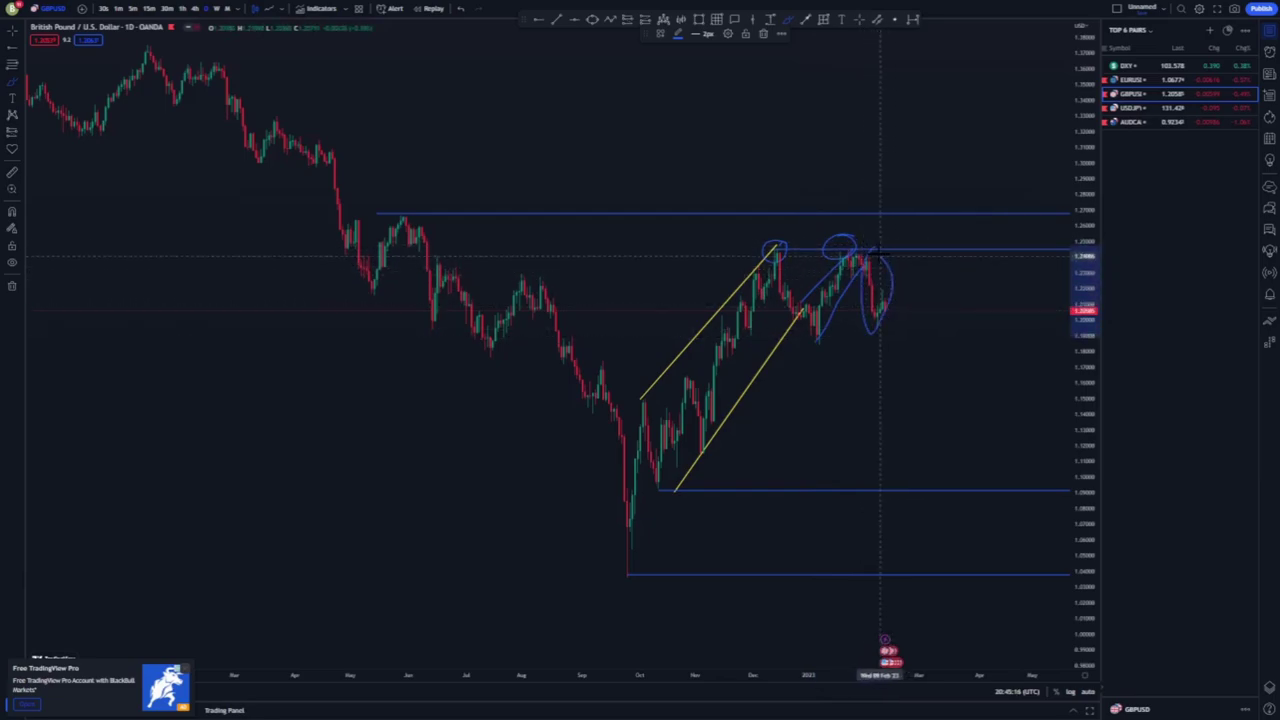
# Step: Delete the brushed oval, wedge lines and circles around the two peaks
pyautogui.press('Delete')
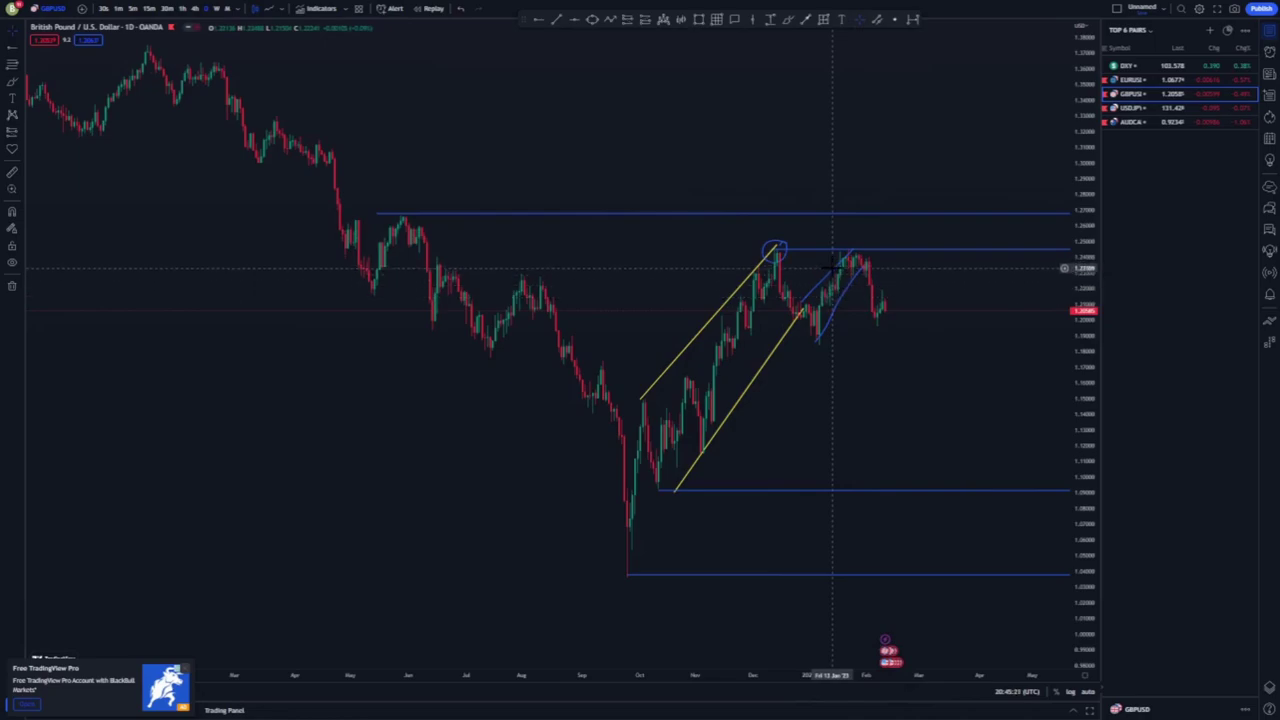
pyautogui.click(837, 268)
pyautogui.press('Delete')
pyautogui.press('Escape')
pyautogui.click(786, 247)
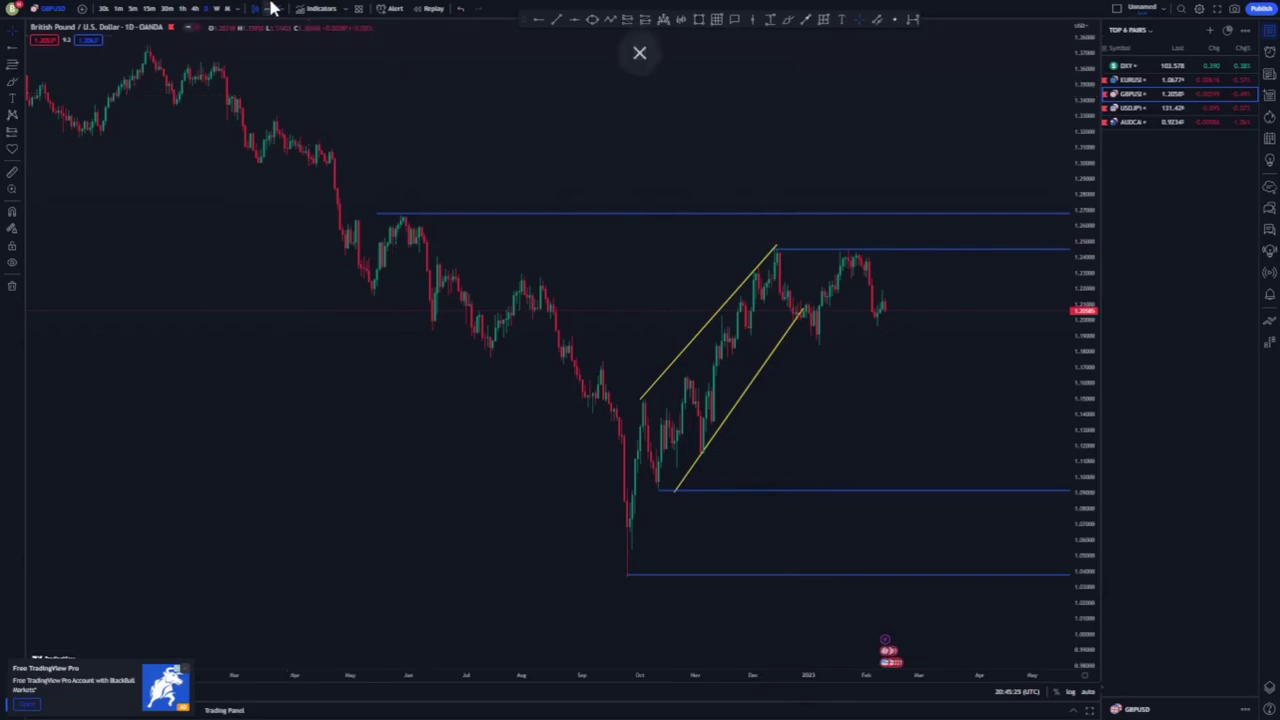
# Step: Switch the GBPUSD chart to the 4-hour timeframe
pyautogui.write('4h')
pyautogui.press('Return')
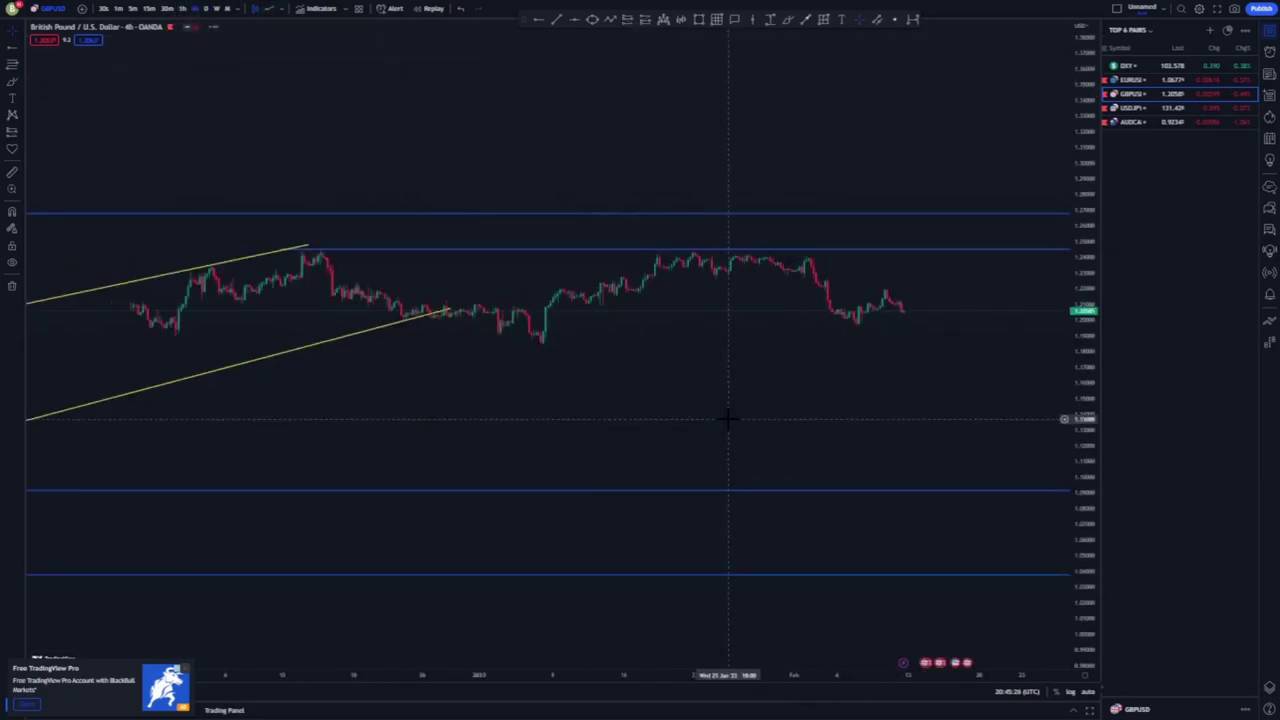
pyautogui.scroll(-3, 725, 420)
pyautogui.scroll(5, 863, 403)
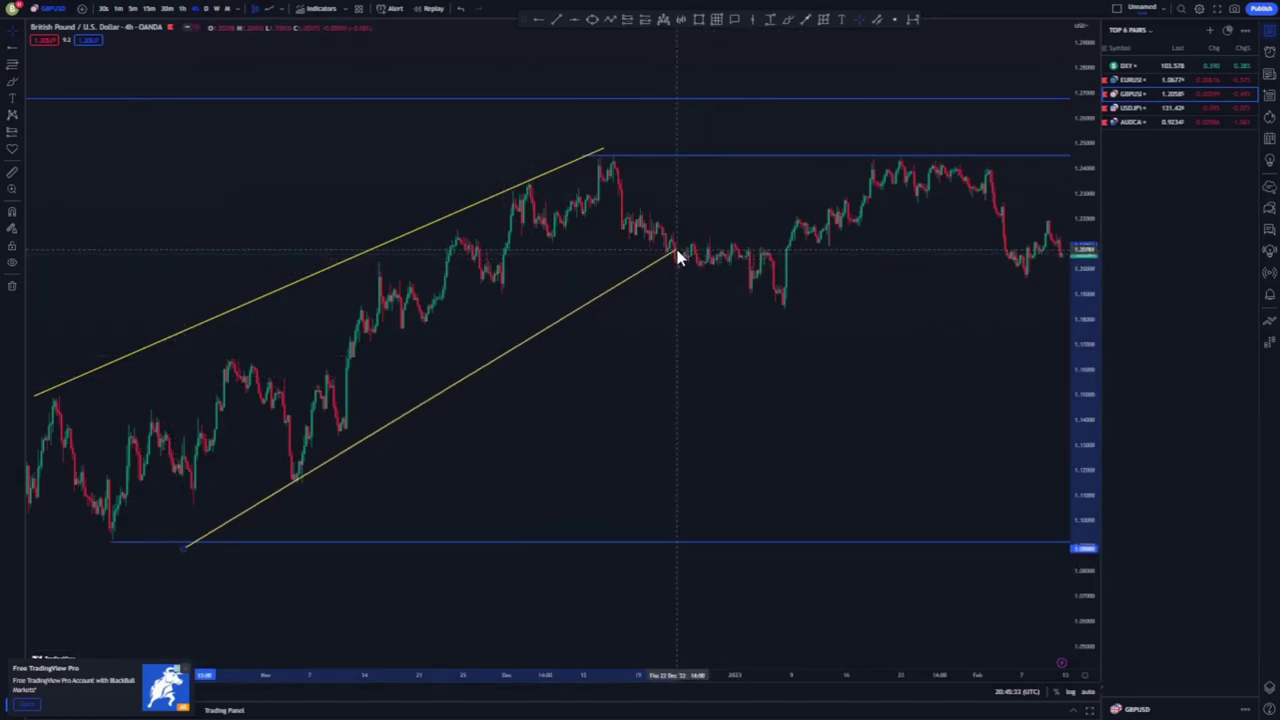
# Step: Realign the rising channel's lower line with the November low and draw a steeper inner trend line from 9 November to mid-December 2022
pyautogui.moveTo(186, 546); pyautogui.dragTo(199, 544)
pyautogui.click(563, 300)
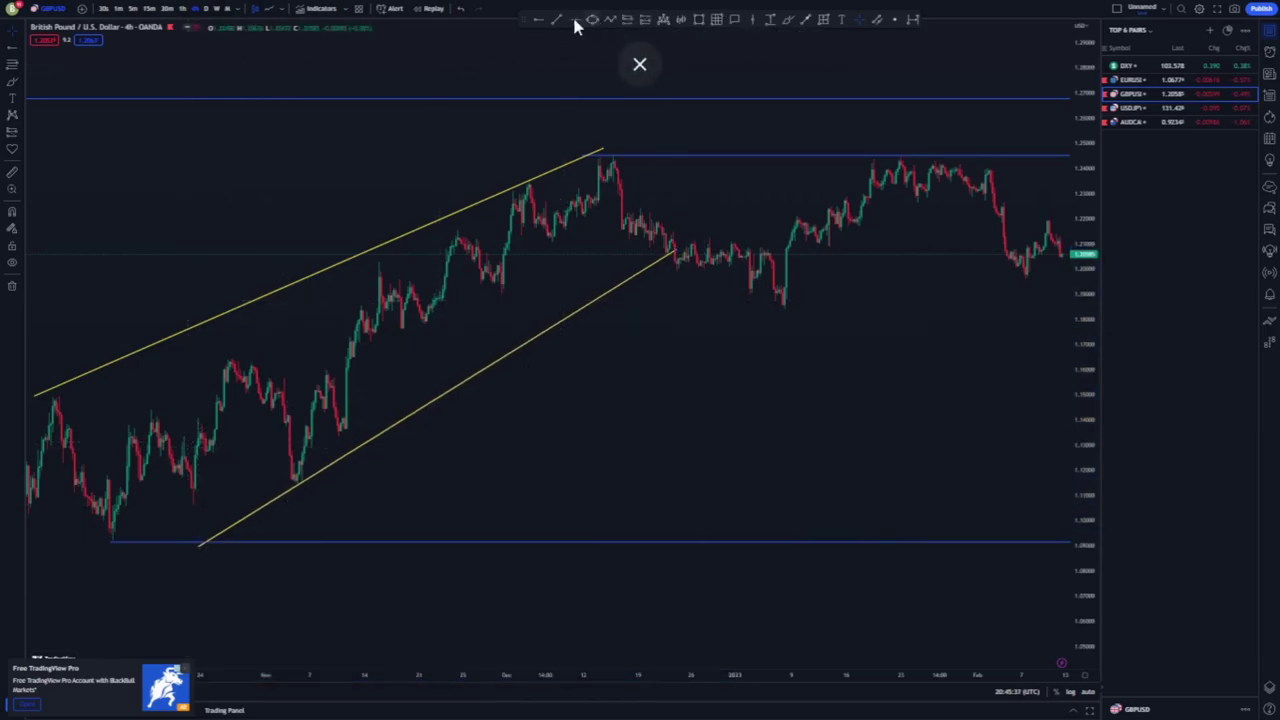
pyautogui.click(340, 430)
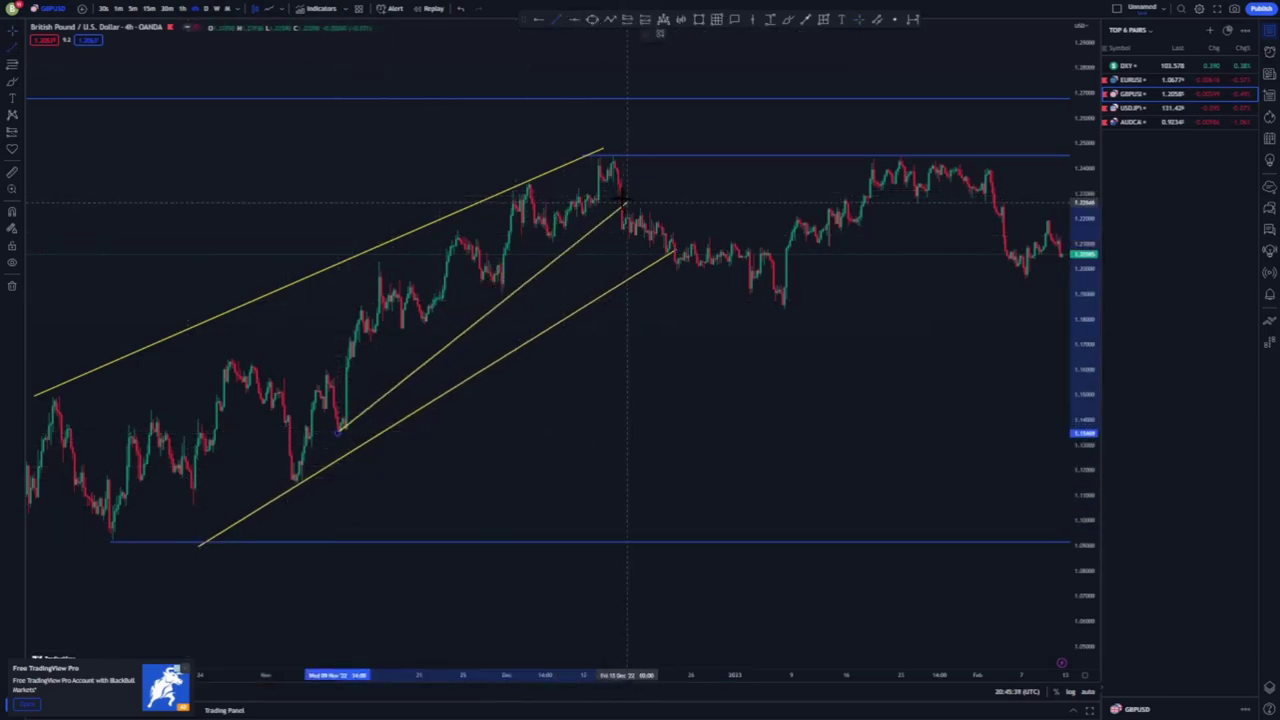
pyautogui.click(620, 195)
# Step: Draw a rising channel around the January 2023 rally, with its lower trend line starting at the 6 January low
pyautogui.scroll(-2, 760, 400)
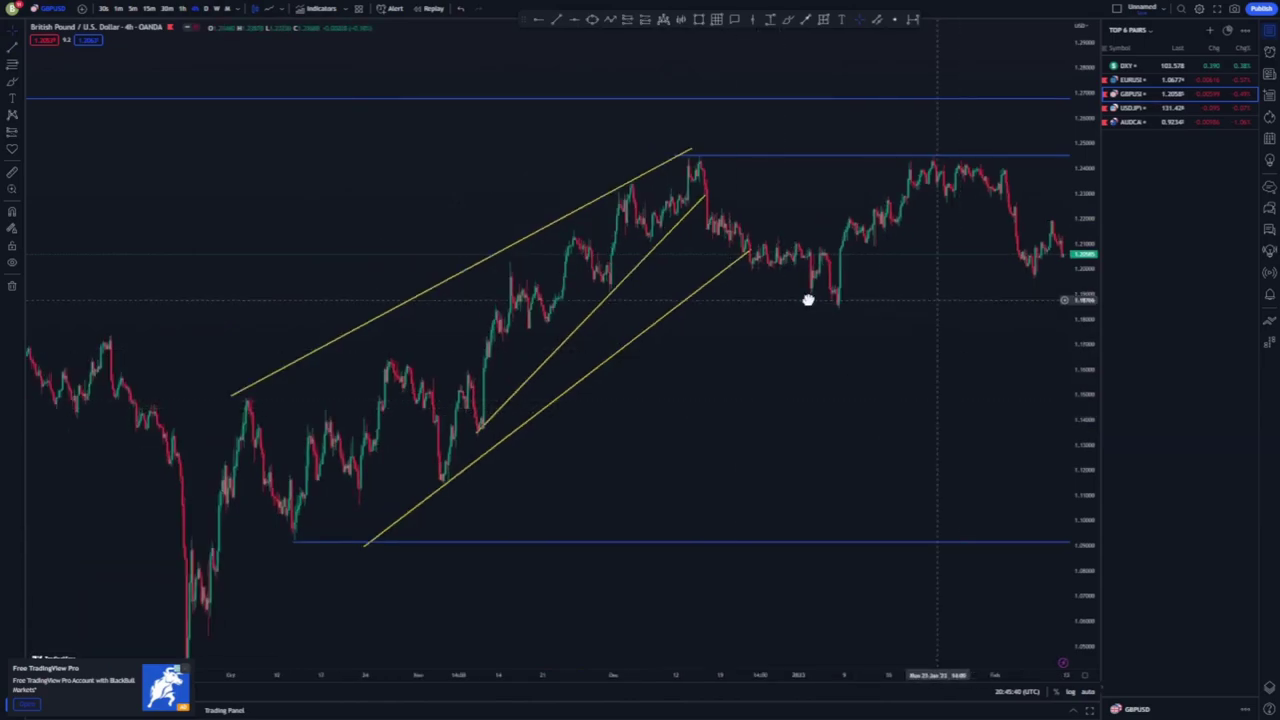
pyautogui.moveTo(809, 297); pyautogui.dragTo(680, 93)
pyautogui.click(557, 20)
pyautogui.click(598, 228)
pyautogui.click(761, 131)
pyautogui.click(609, 233)
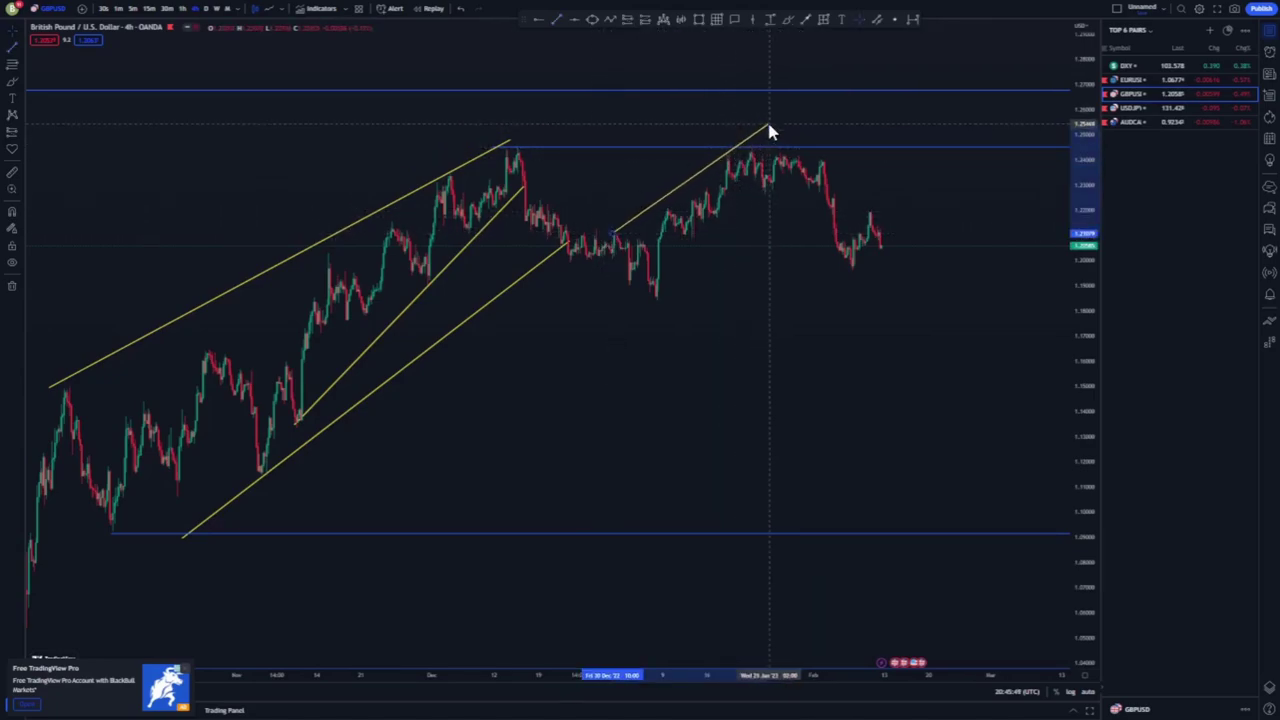
pyautogui.click(640, 64)
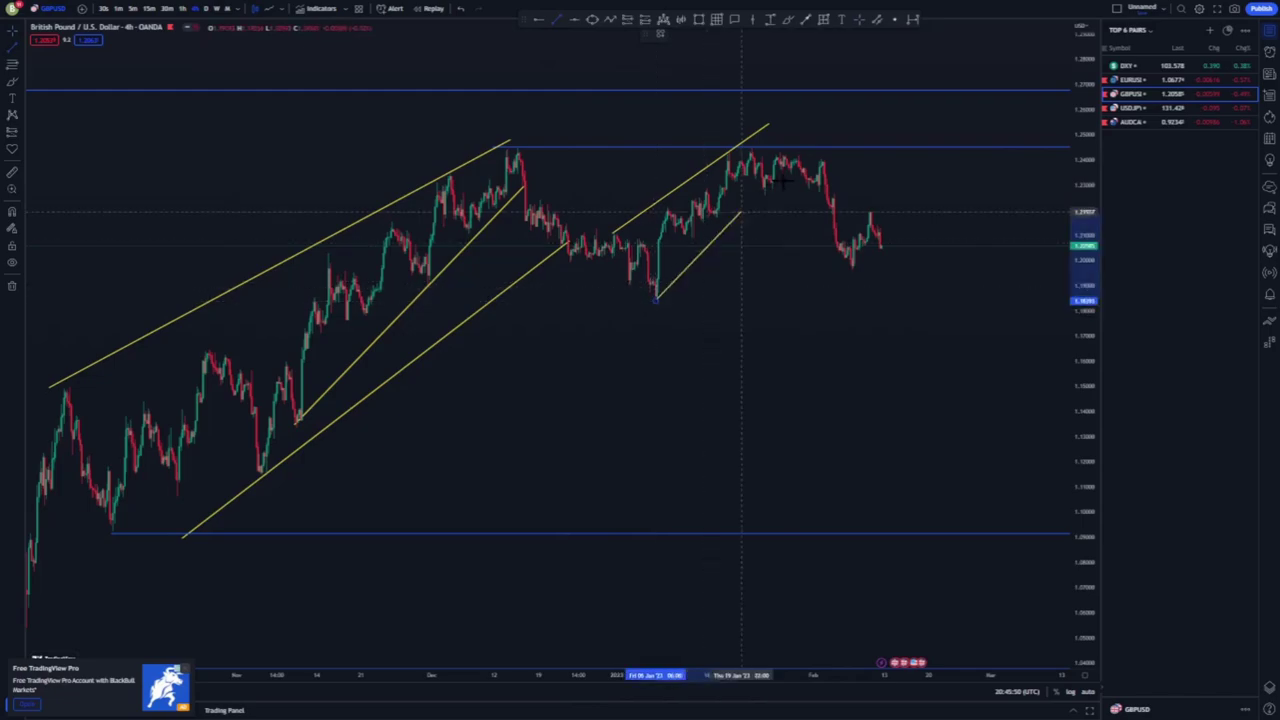
# Step: Brush a stroke along the early February drop and a loop around the rebound, and delete both marks
pyautogui.moveTo(817, 320); pyautogui.dragTo(757, 160)
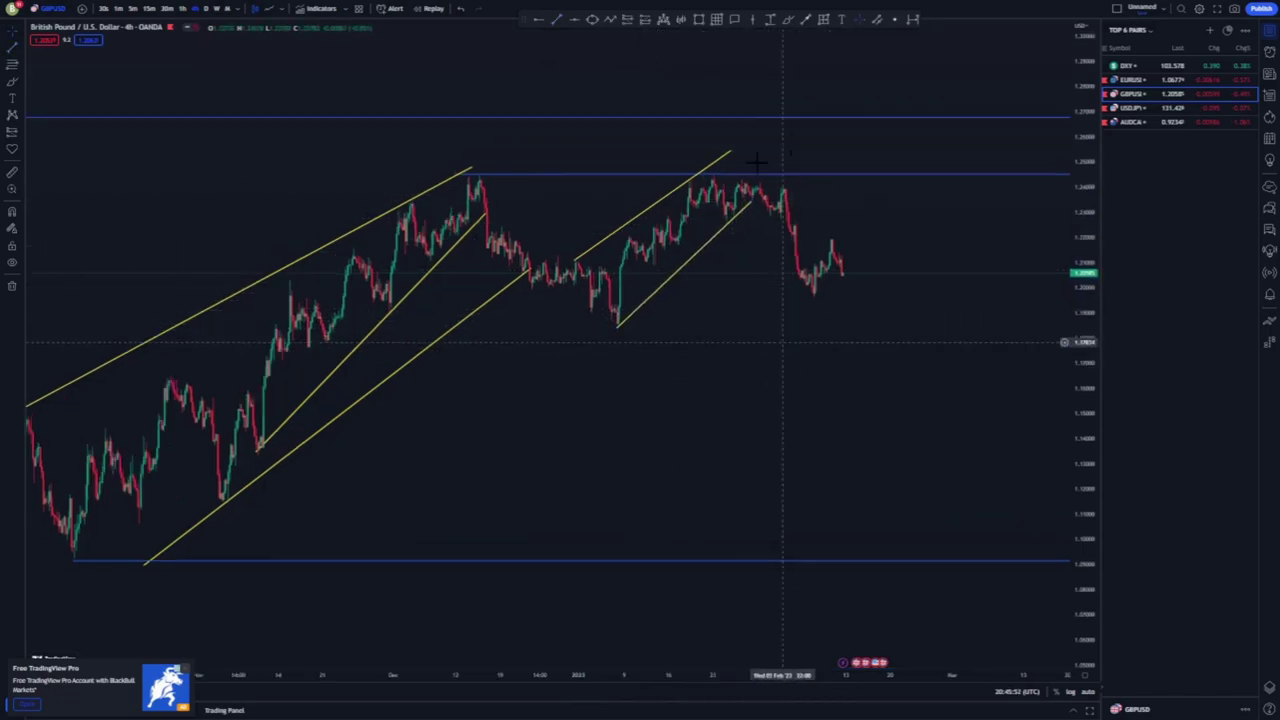
pyautogui.click(788, 19)
pyautogui.moveTo(781, 205); pyautogui.dragTo(797, 288)
pyautogui.moveTo(841, 238)
pyautogui.mouseDown()
pyautogui.moveTo(799, 270)
pyautogui.moveTo(836, 242)
pyautogui.mouseUp()
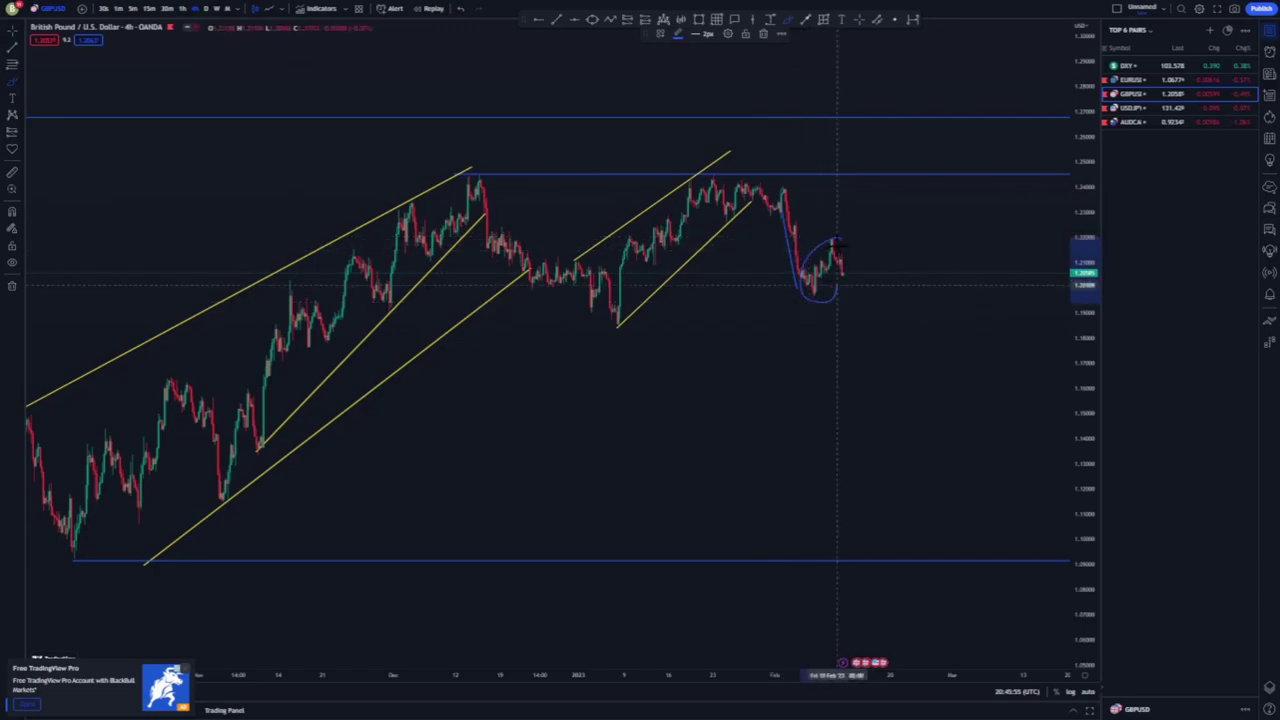
pyautogui.click(764, 34)
pyautogui.click(788, 235)
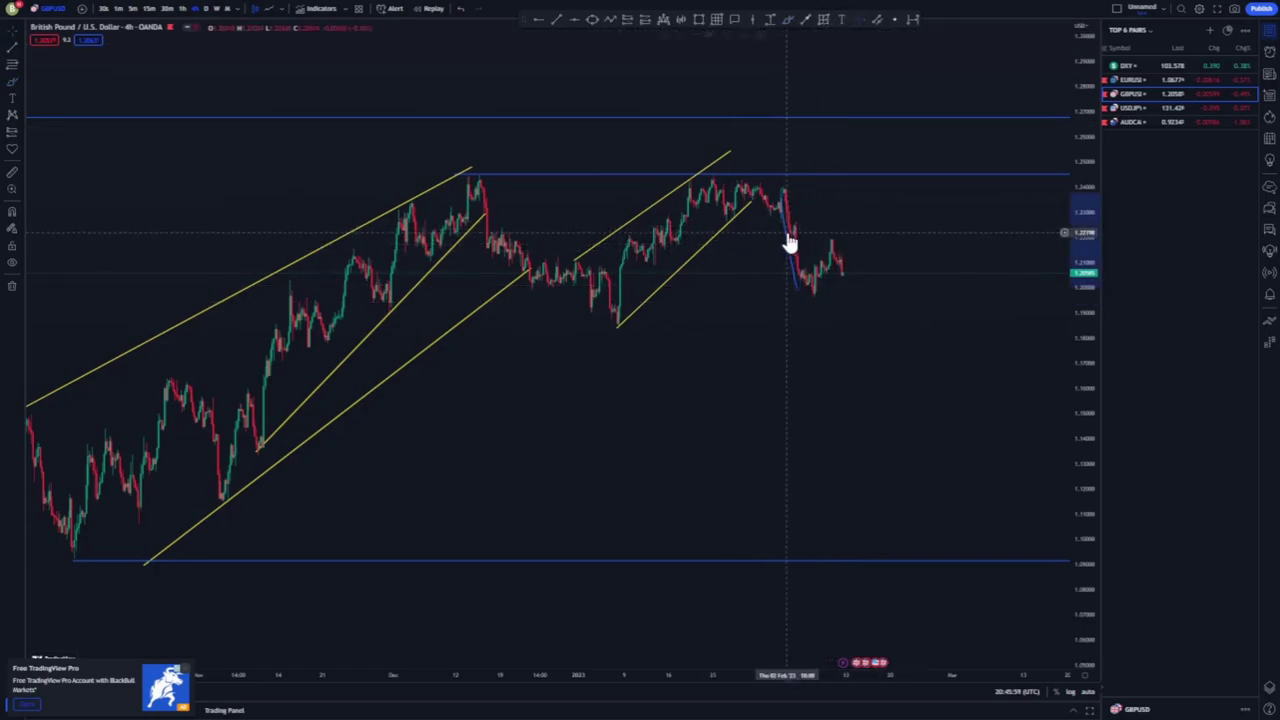
pyautogui.press('Delete')
# Step: Draw a small rising channel around the February rebound, with the upper line from 3 February and the lower line along the lows
pyautogui.scroll(5, 826, 346)
pyautogui.moveTo(1088, 428); pyautogui.dragTo(1088, 305)
pyautogui.moveTo(800, 361); pyautogui.dragTo(803, 411)
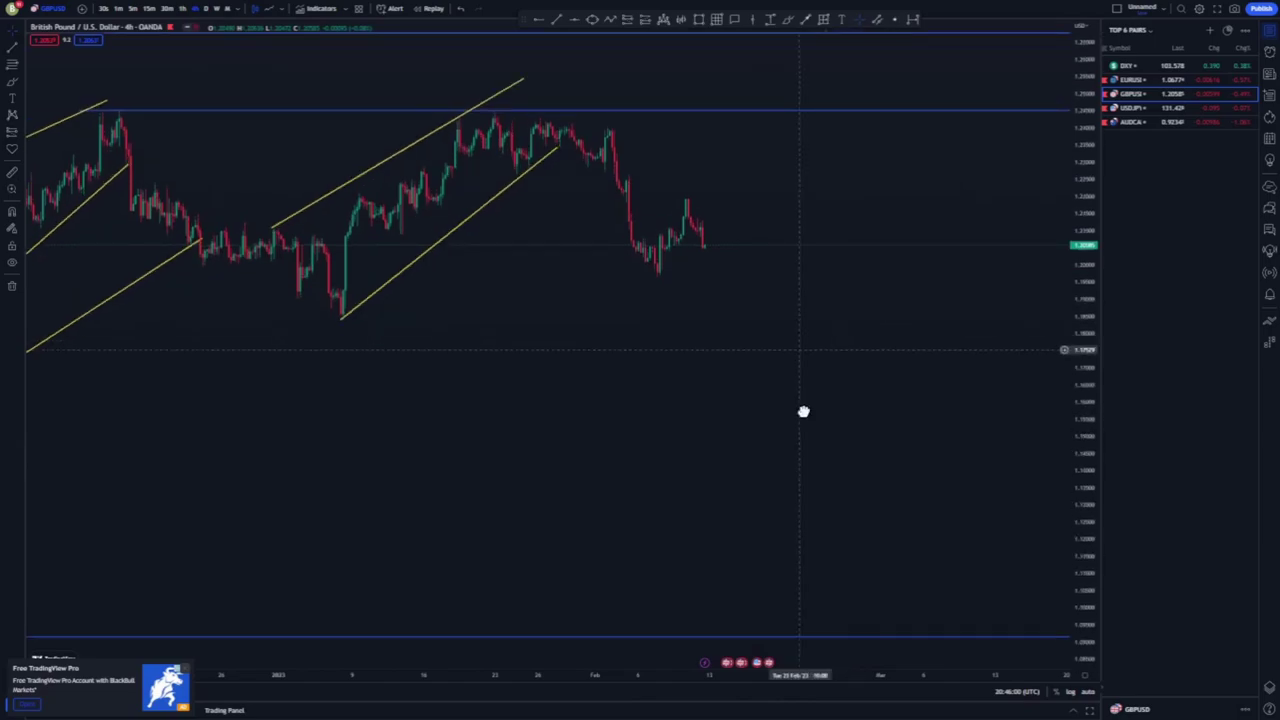
pyautogui.click(556, 20)
pyautogui.click(636, 290)
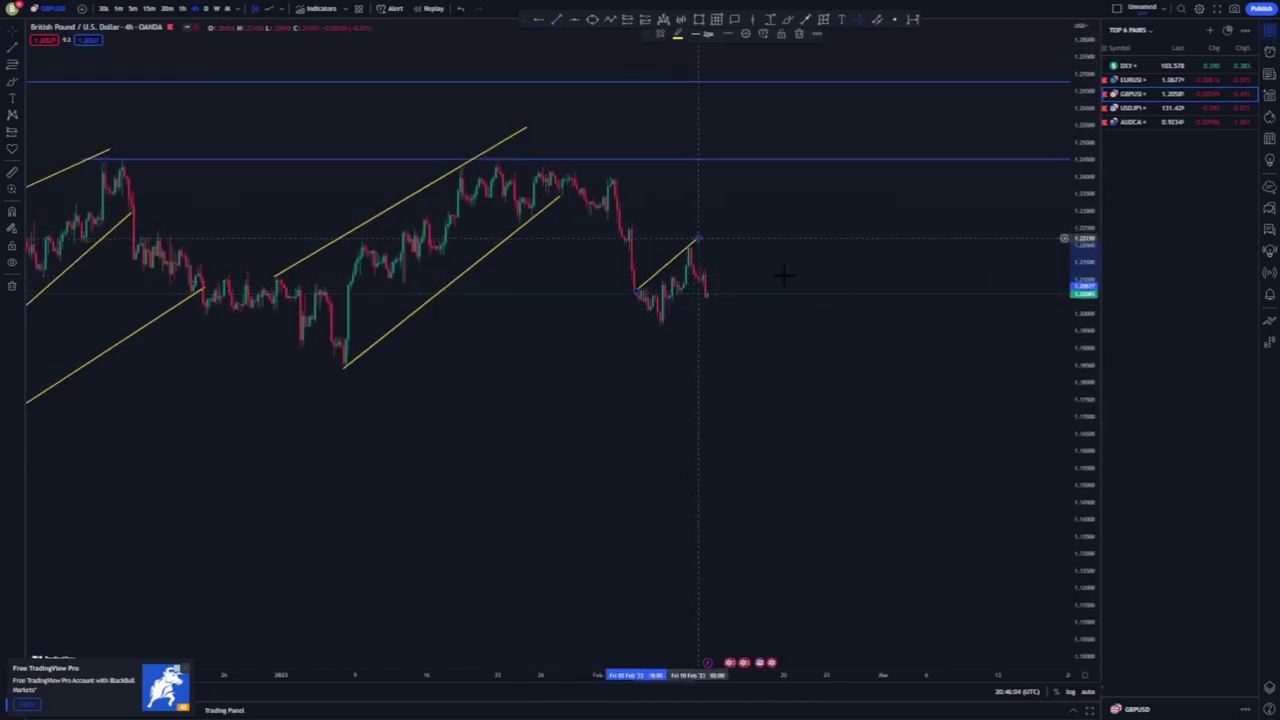
pyautogui.click(697, 239)
pyautogui.click(556, 19)
pyautogui.click(660, 330)
pyautogui.click(722, 286)
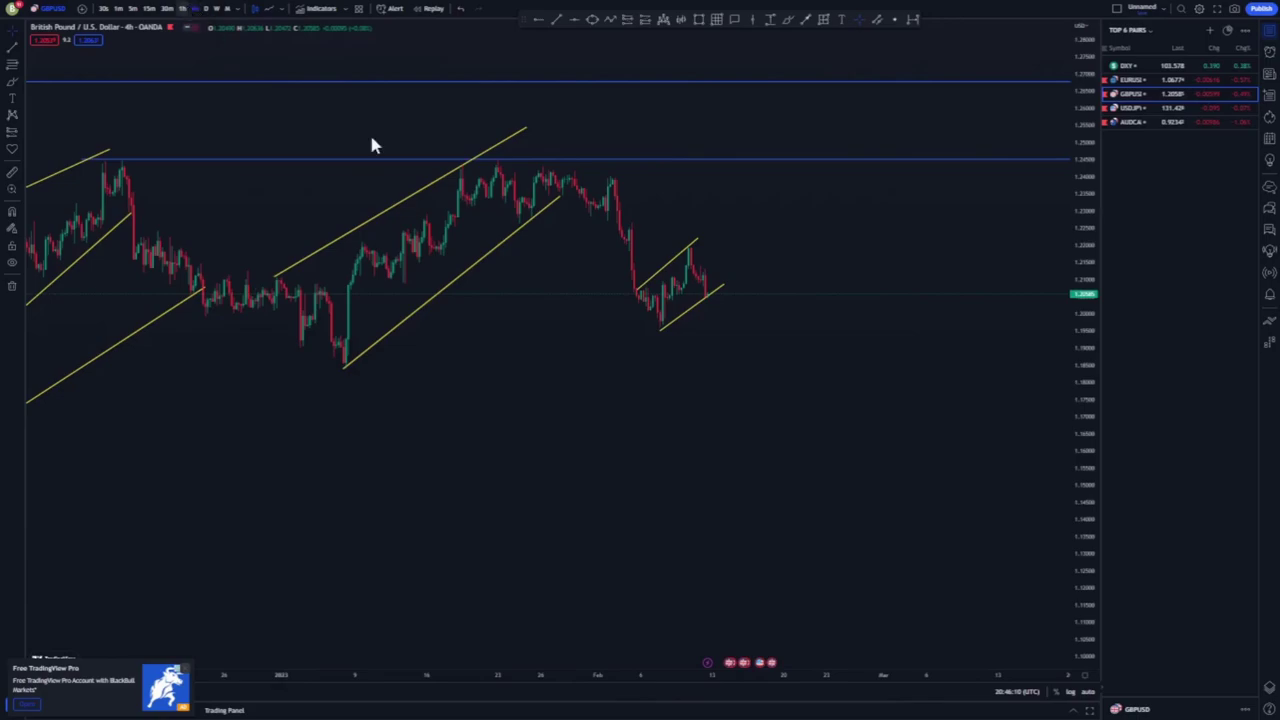
# Step: Switch the GBPUSD chart to the 1-hour timeframe
pyautogui.write('1h')
pyautogui.press('Return')
pyautogui.scroll(-3, 756, 437)
pyautogui.moveTo(1076, 484); pyautogui.dragTo(1080, 298)
pyautogui.scroll(5, 1026, 409)
pyautogui.moveTo(783, 450); pyautogui.dragTo(784, 487)
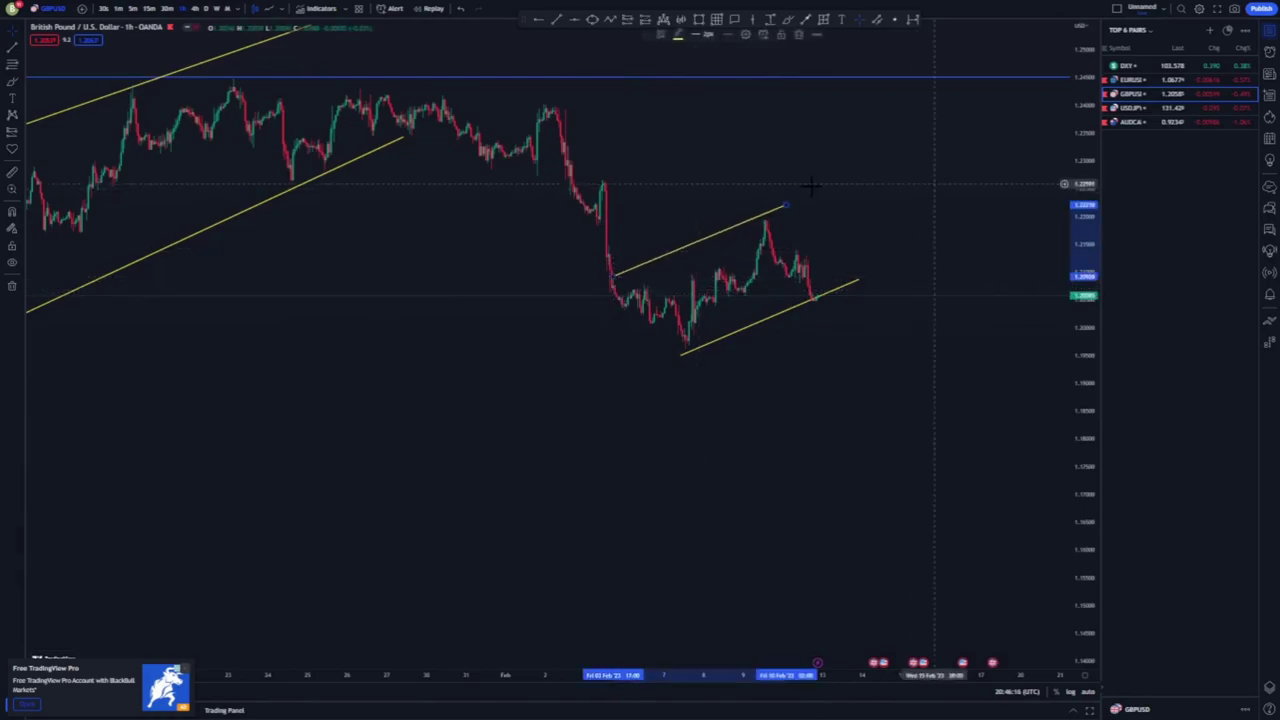
# Step: Extend the February channel's upper line and align its lower line with the 7 February low and the latest low
pyautogui.moveTo(783, 201); pyautogui.dragTo(822, 200)
pyautogui.moveTo(682, 356); pyautogui.dragTo(676, 350)
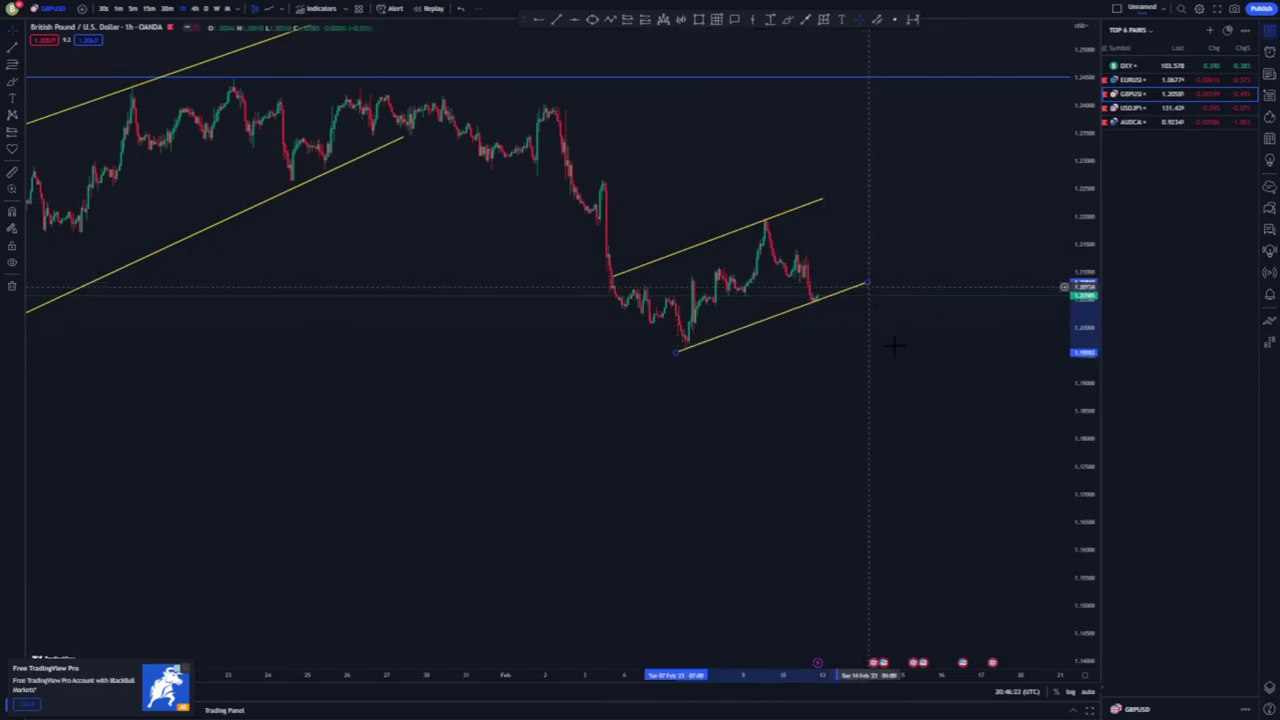
pyautogui.scroll(-3, 894, 346)
pyautogui.scroll(5, 770, 326)
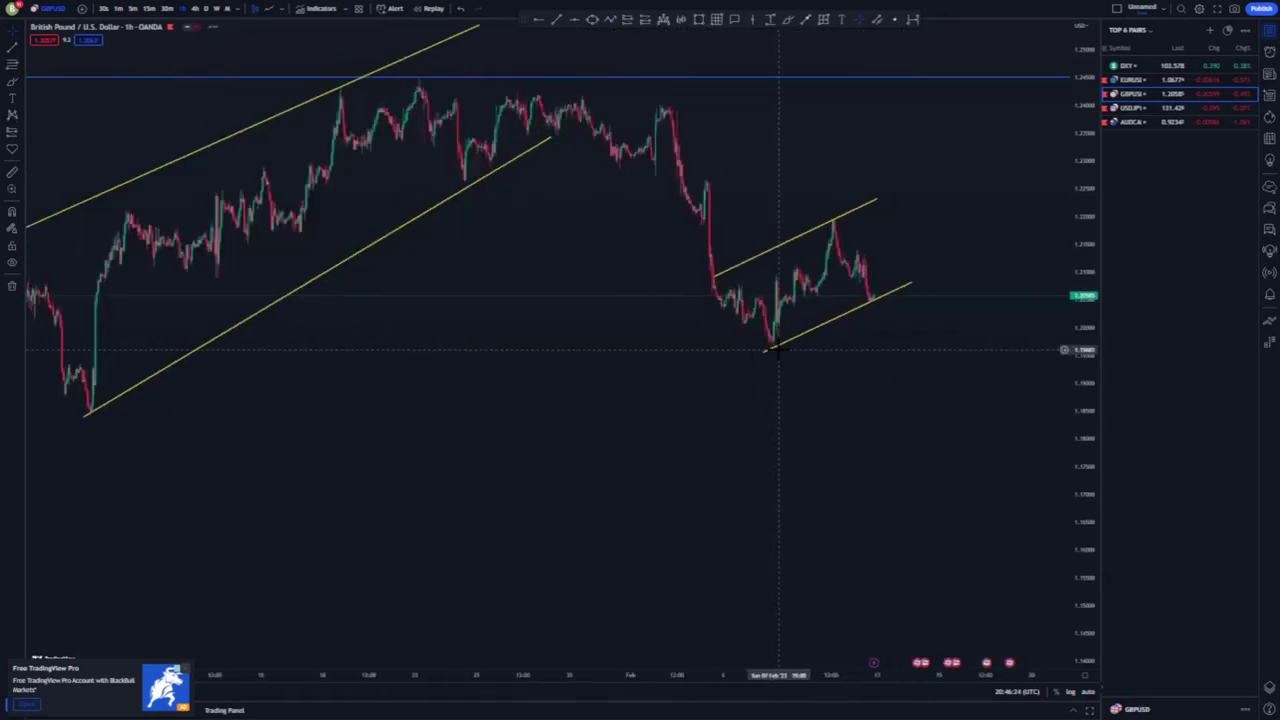
pyautogui.moveTo(872, 287); pyautogui.dragTo(907, 272)
# Step: Brush a zigzag rise to the extended upper channel line near 1.225 and add an arrow down to about 1.17
pyautogui.click(787, 20)
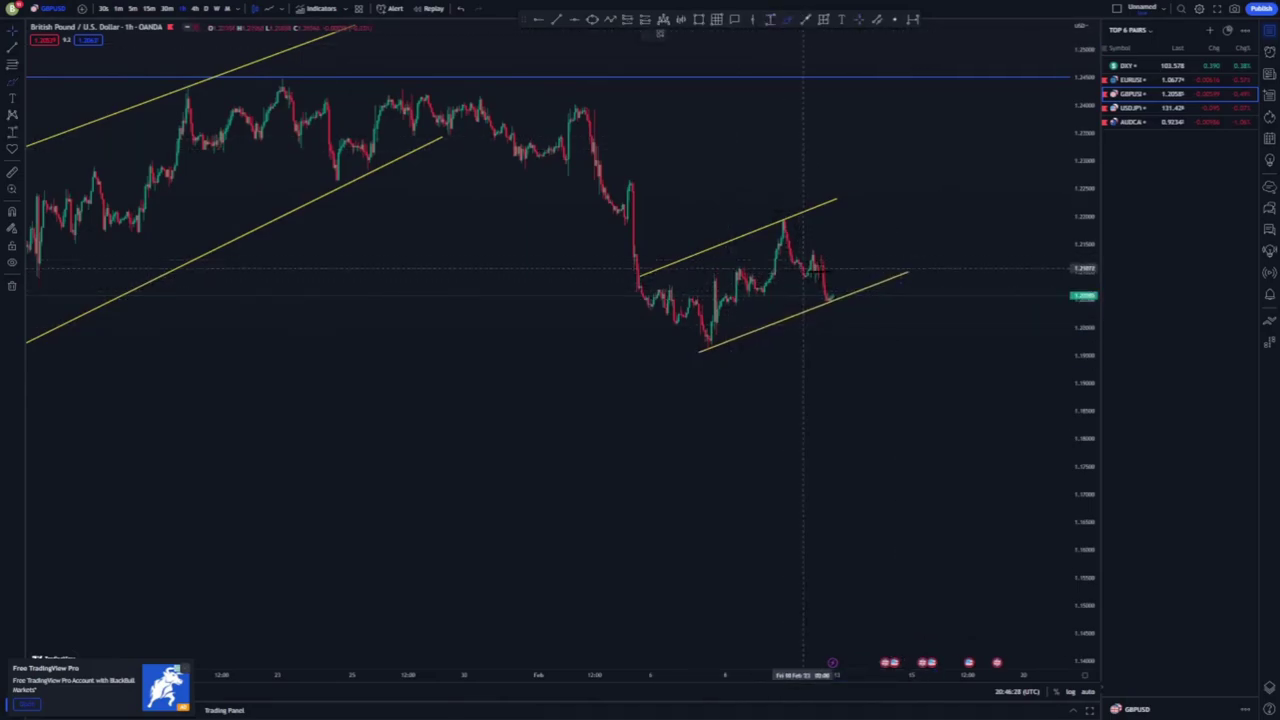
pyautogui.moveTo(830, 297); pyautogui.dragTo(849, 237)
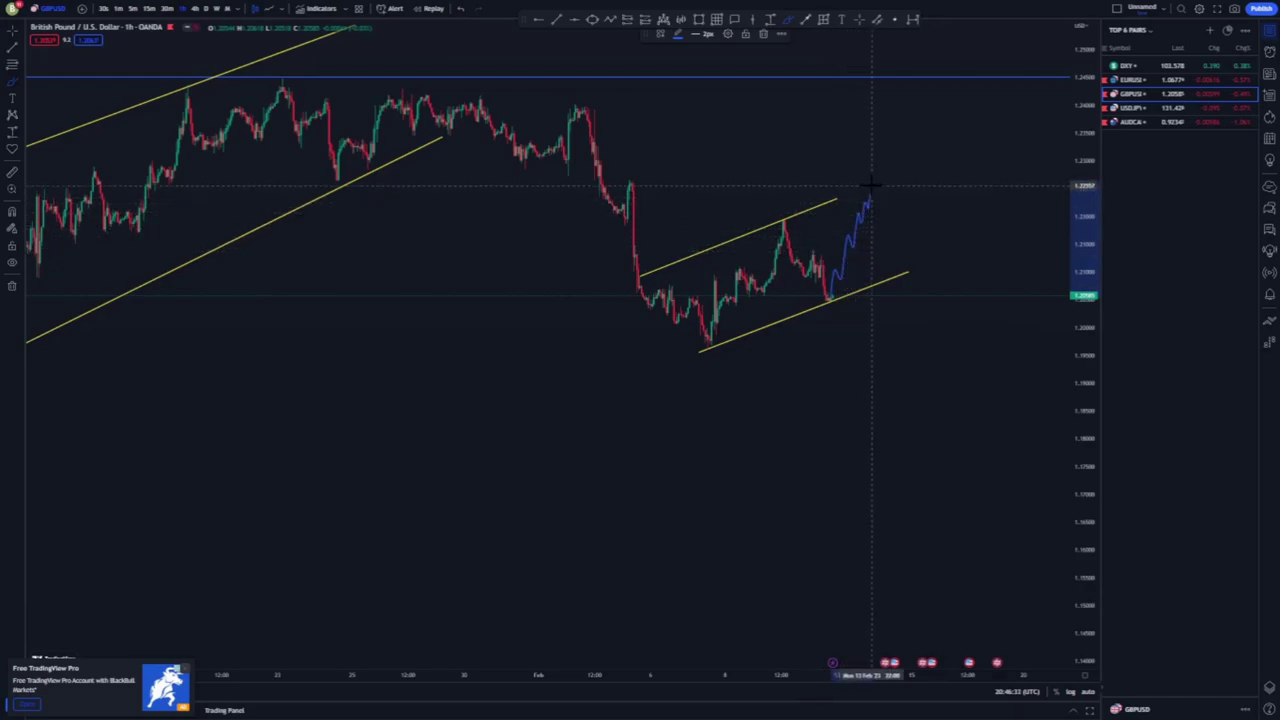
pyautogui.moveTo(837, 200); pyautogui.dragTo(872, 188)
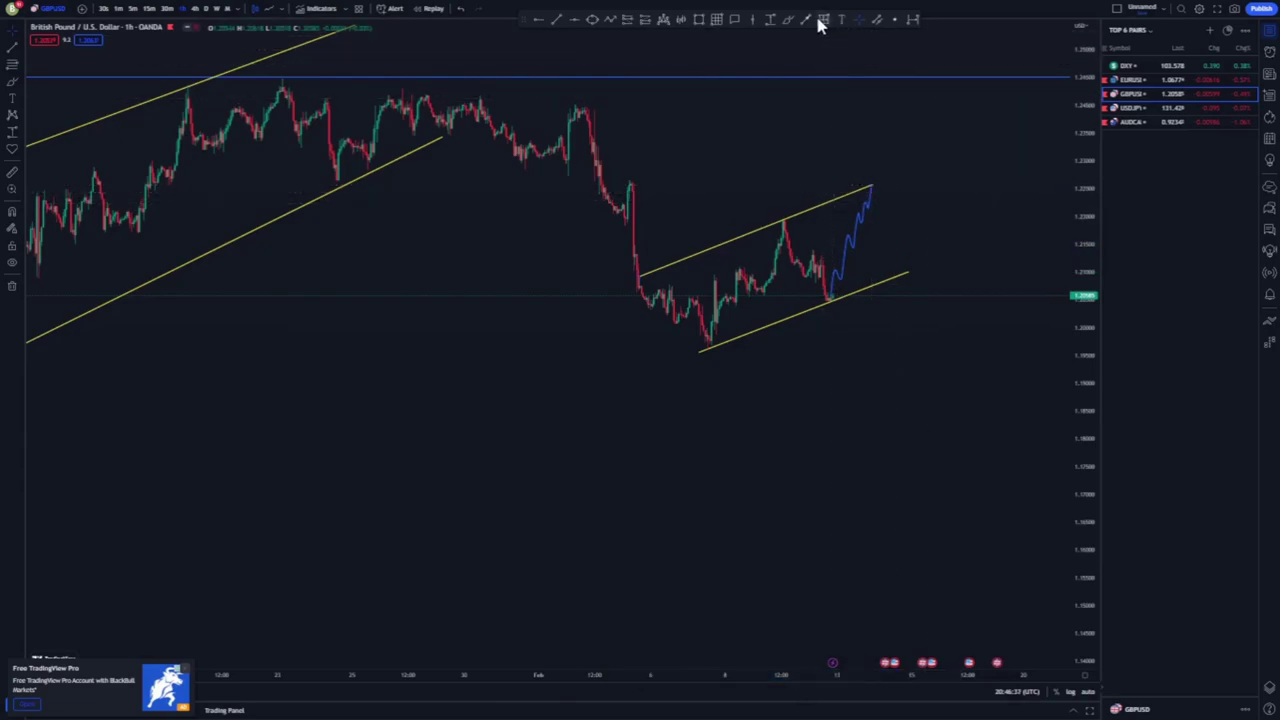
pyautogui.moveTo(874, 189)
pyautogui.mouseDown()
pyautogui.moveTo(903, 451)
pyautogui.moveTo(921, 492)
pyautogui.mouseUp()
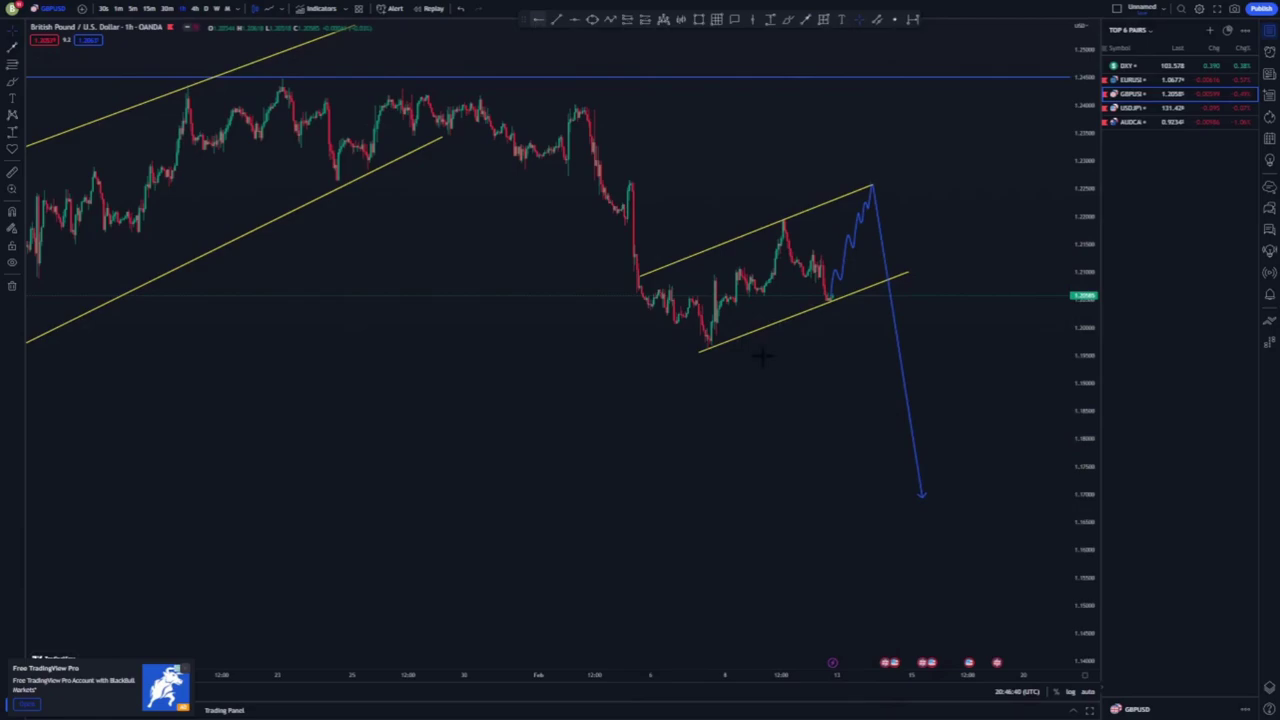
# Step: Place horizontal rays at the 7 February low, about 1.196, and at the high before the last sharp drop, about 1.226
pyautogui.click(708, 347)
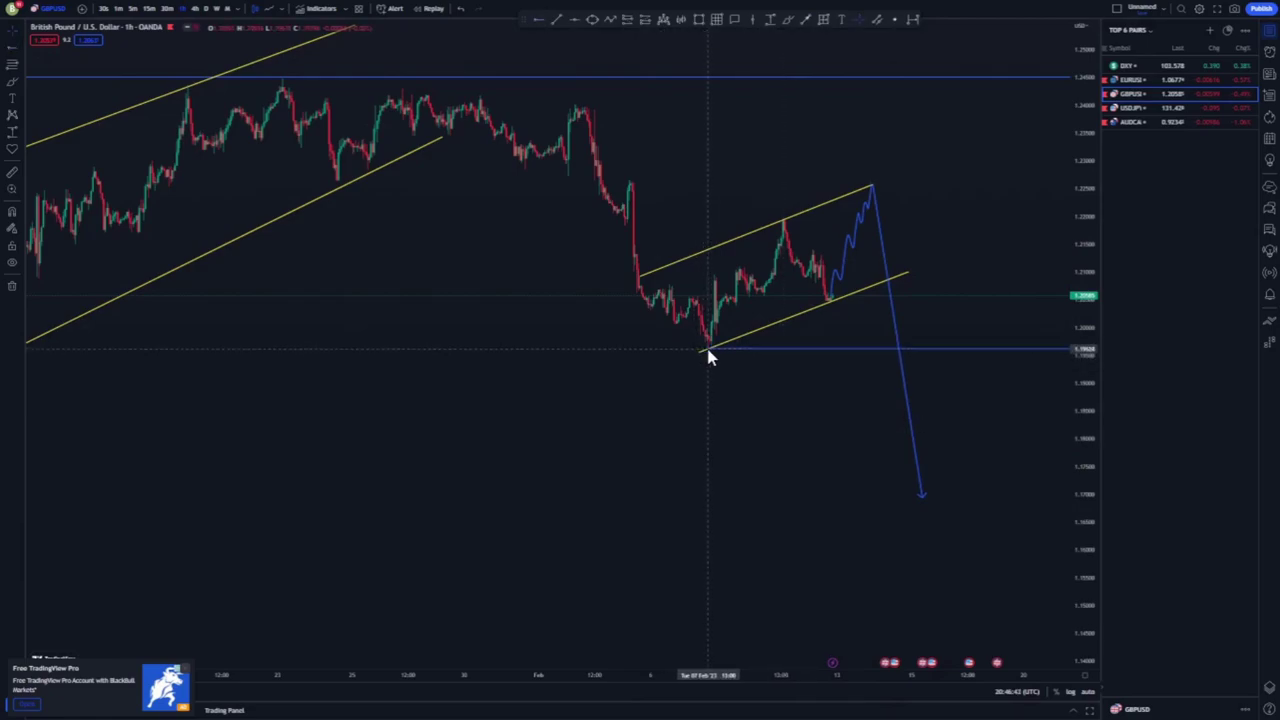
pyautogui.scroll(-2, 763, 397)
pyautogui.scroll(2, 835, 232)
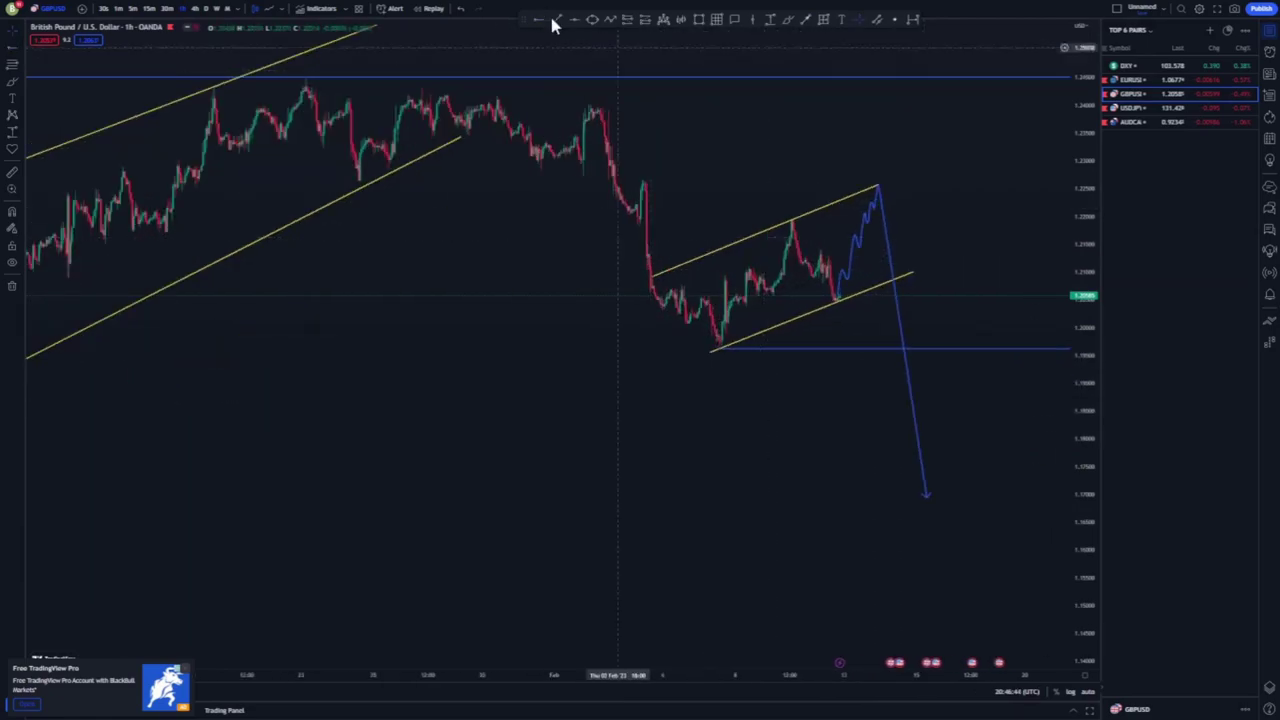
pyautogui.click(641, 181)
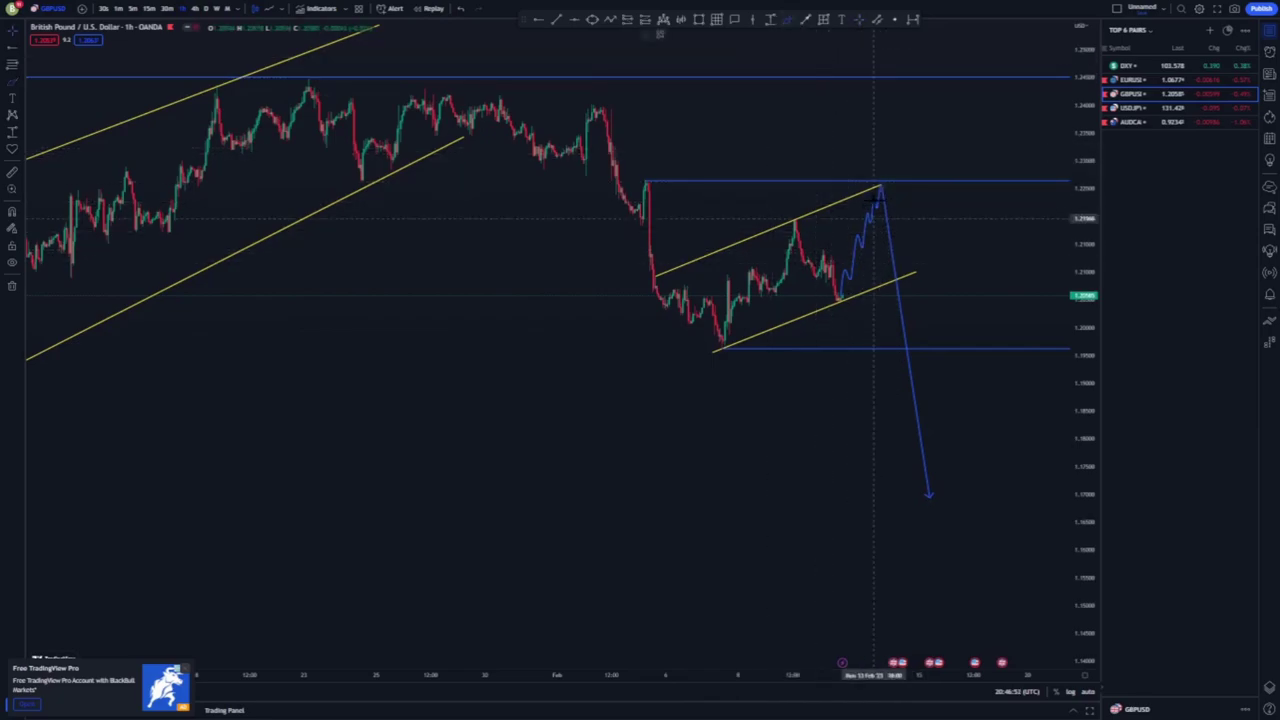
# Step: Extend the brushed path above the upper ray to about 1.23 and delete the downward arrow
pyautogui.moveTo(880, 194); pyautogui.dragTo(888, 159)
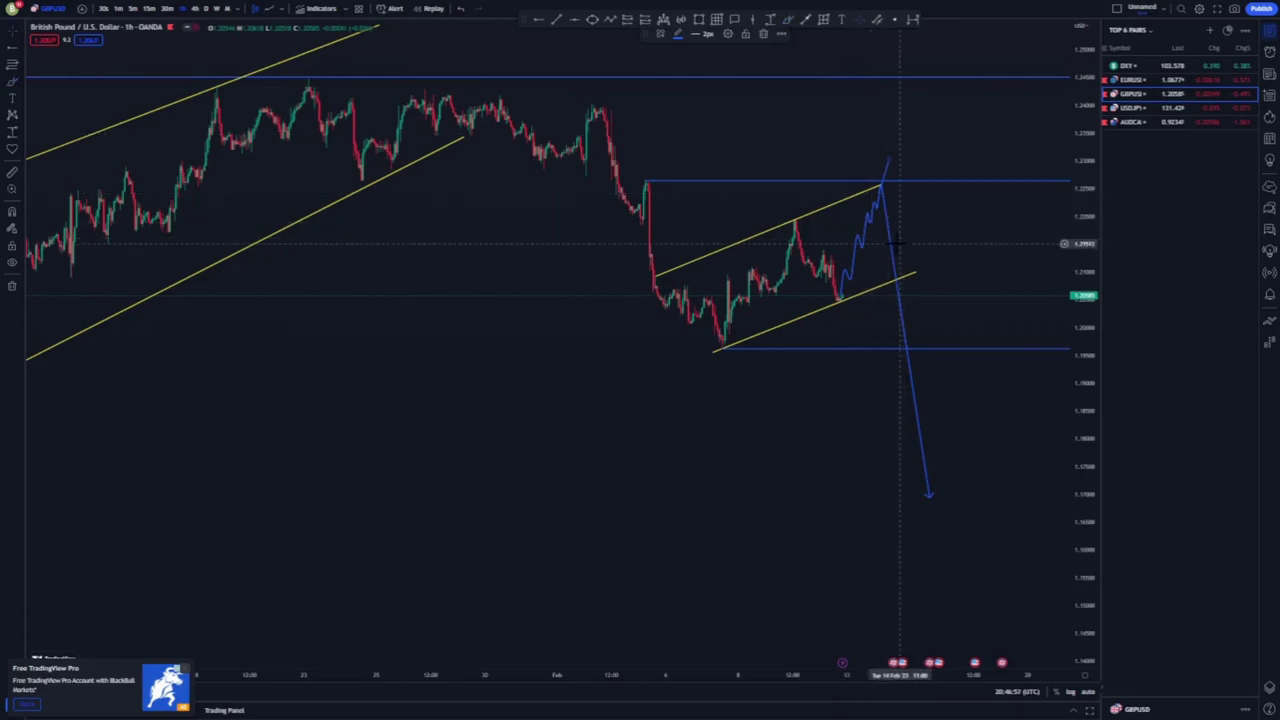
pyautogui.press('Delete')
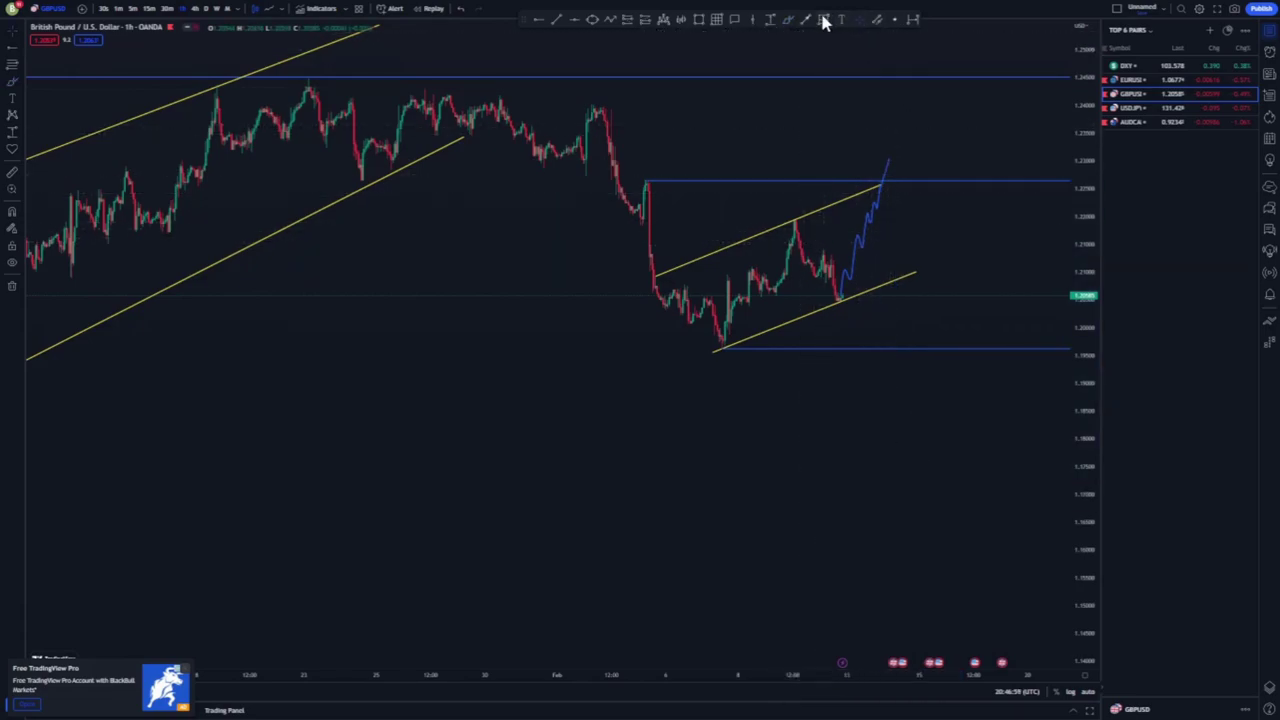
# Step: Brush a pullback with a small sideways consolidation below the ray and enclose it between two short trend lines
pyautogui.click(786, 20)
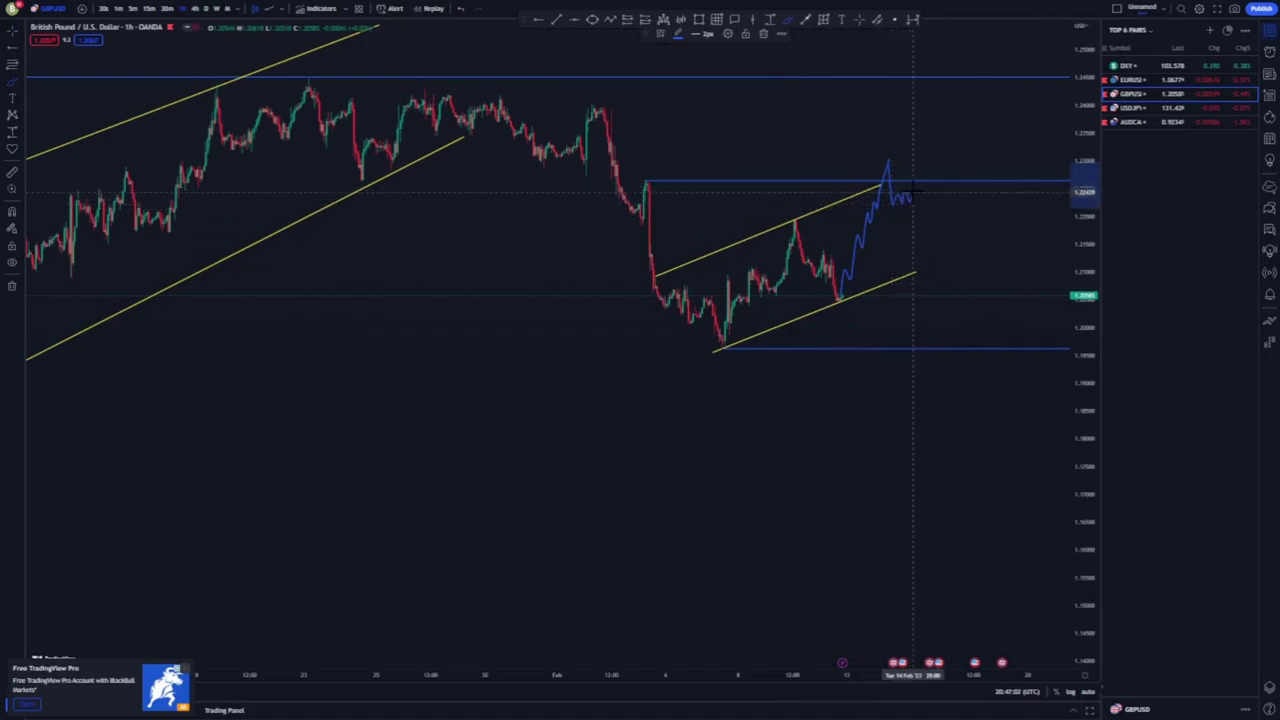
pyautogui.click(557, 20)
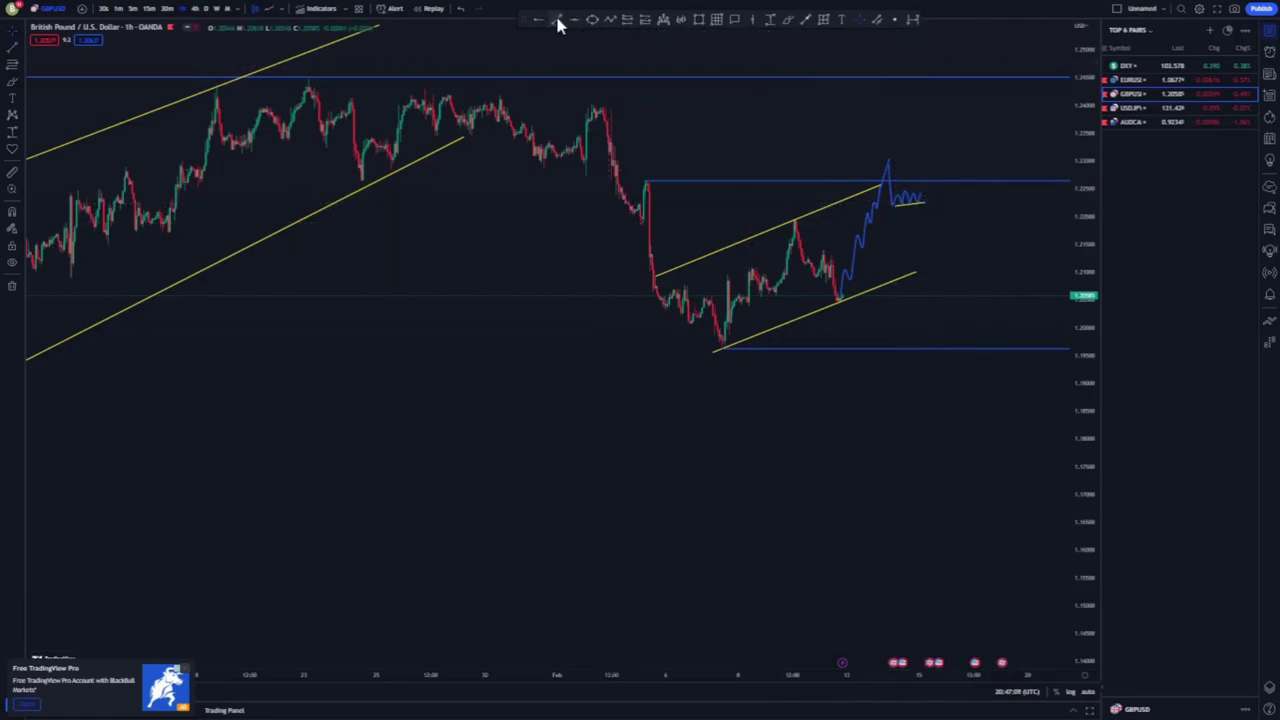
pyautogui.click(991, 210)
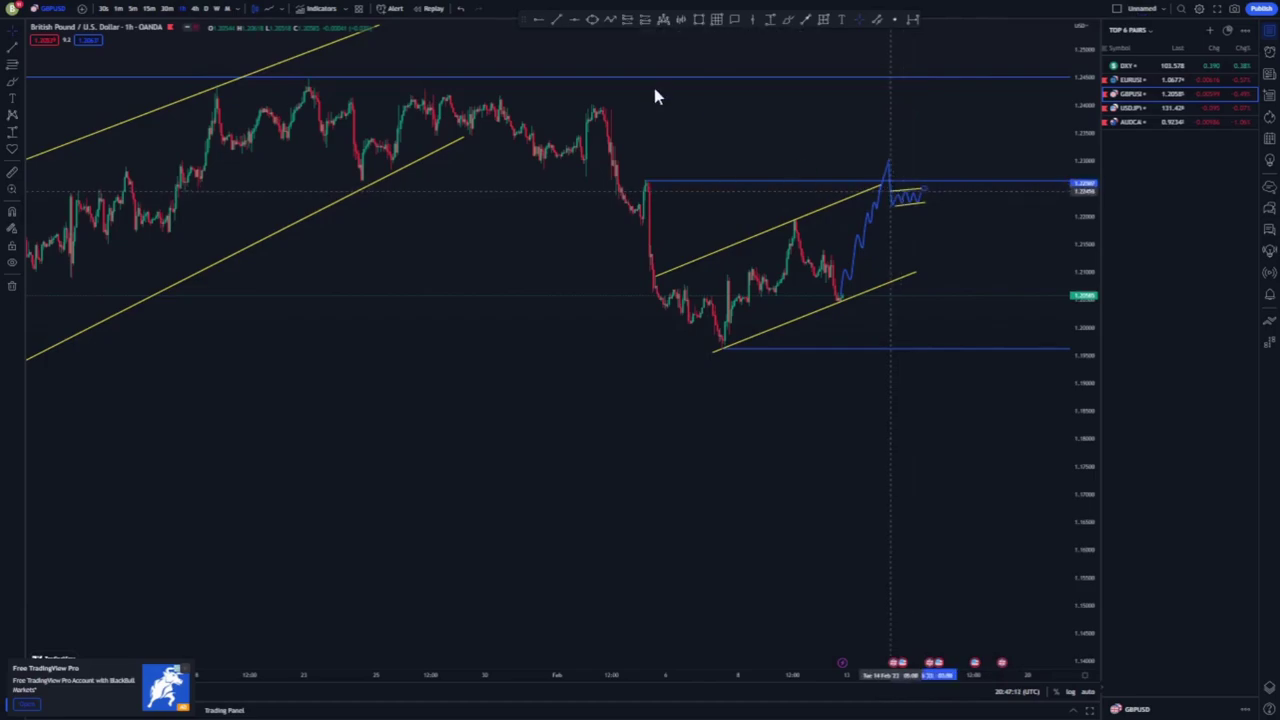
# Step: Place a short position below the consolidation with entry at about 1.222, stop at about 1.228 and target at the lower ray
pyautogui.click(629, 22)
pyautogui.click(629, 24)
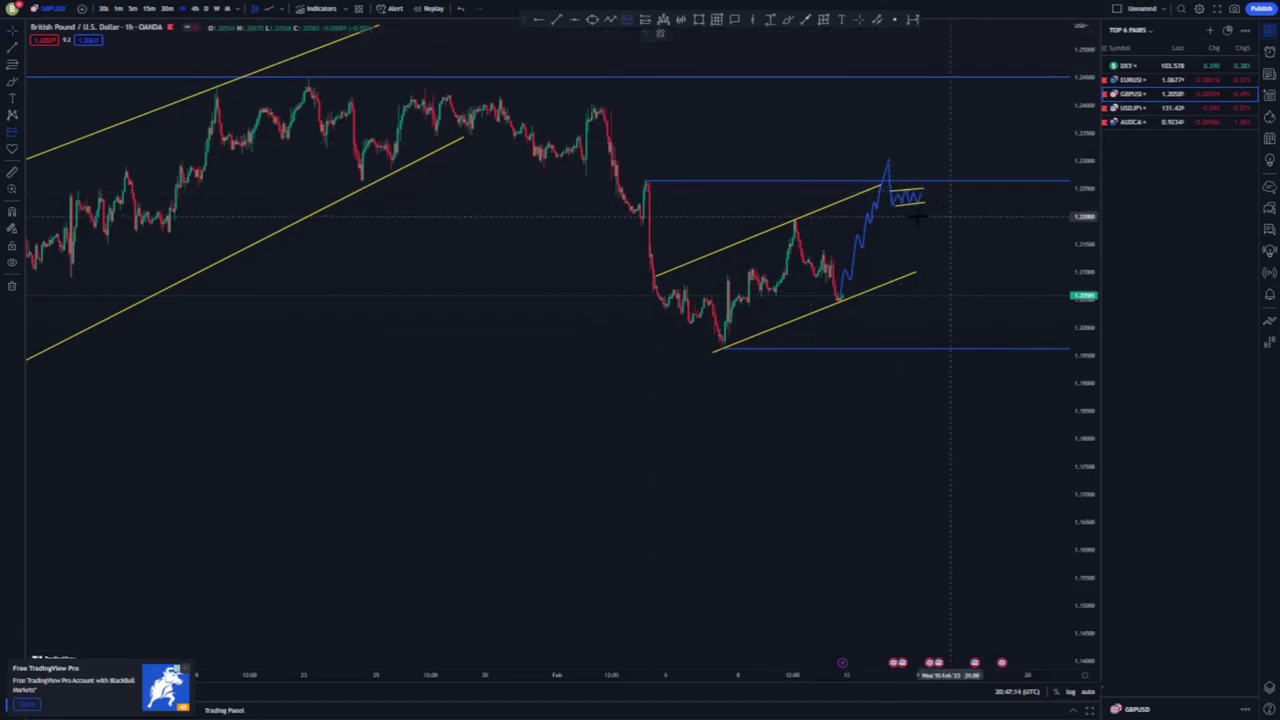
pyautogui.click(917, 206)
pyautogui.moveTo(919, 152); pyautogui.dragTo(916, 170)
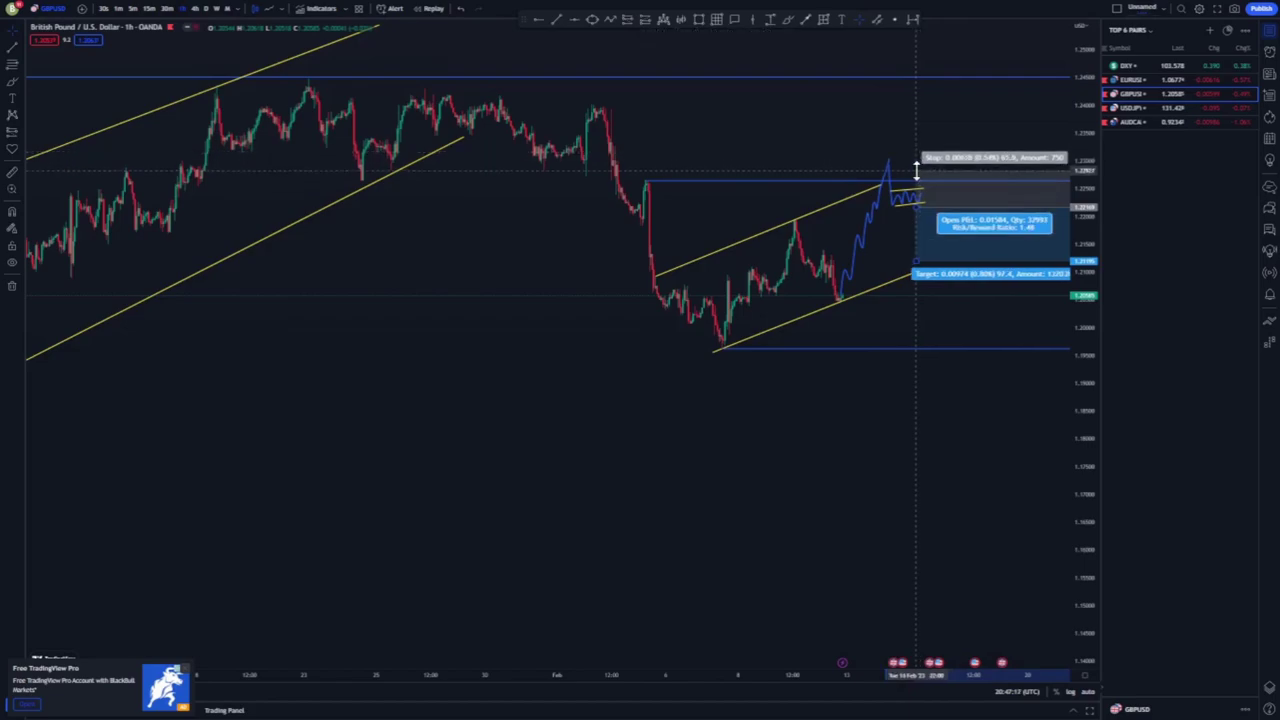
pyautogui.moveTo(890, 265); pyautogui.dragTo(775, 327)
# Step: Lower the short position's target to about 1.093, just above the October low ray
pyautogui.scroll(-2, 743, 428)
pyautogui.scroll(-4, 745, 429)
pyautogui.moveTo(667, 349); pyautogui.dragTo(631, 326)
pyautogui.scroll(-5, 634, 330)
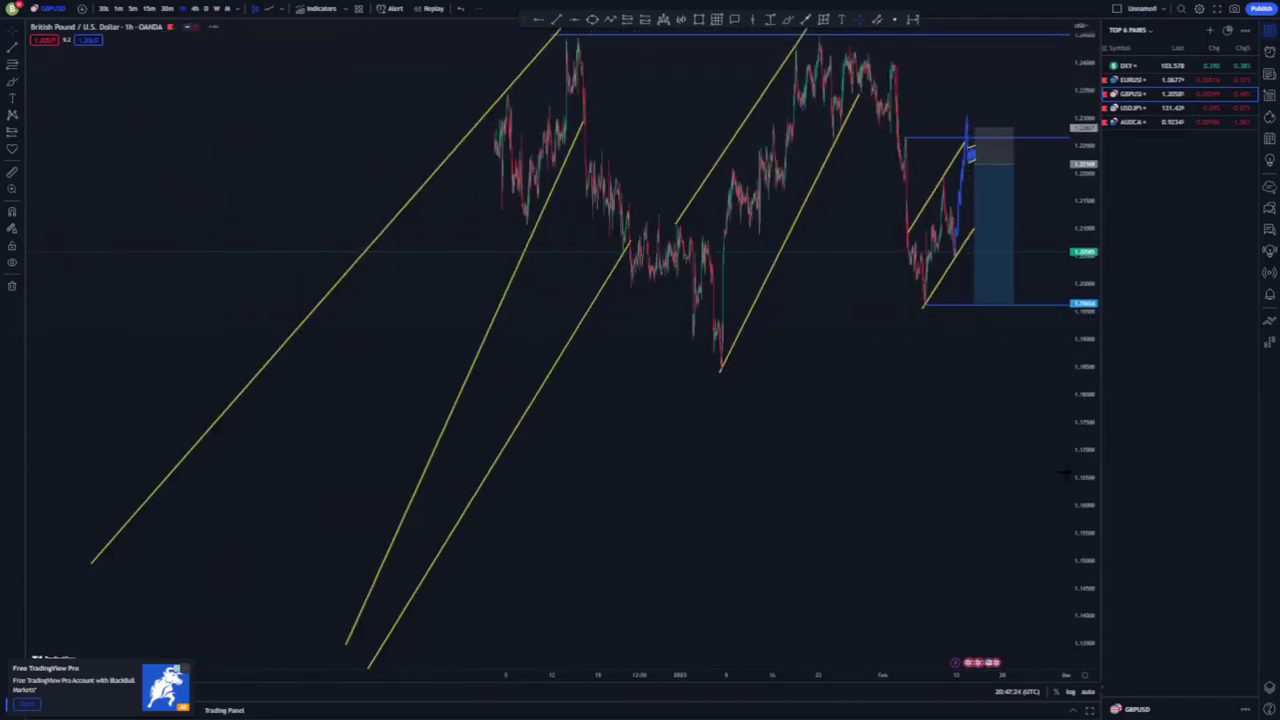
pyautogui.moveTo(1084, 473); pyautogui.dragTo(1084, 640)
pyautogui.moveTo(772, 442); pyautogui.dragTo(705, 375)
pyautogui.moveTo(905, 270); pyautogui.dragTo(866, 512)
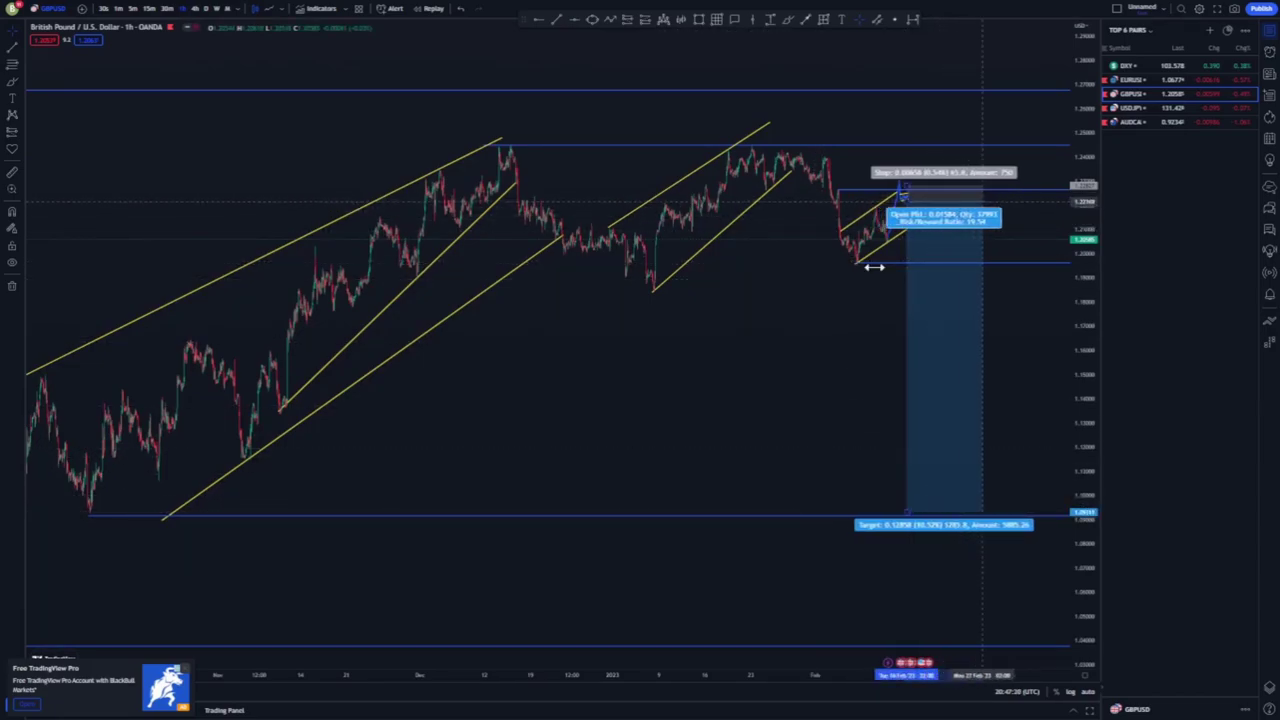
pyautogui.click(709, 434)
pyautogui.scroll(-5, 711, 435)
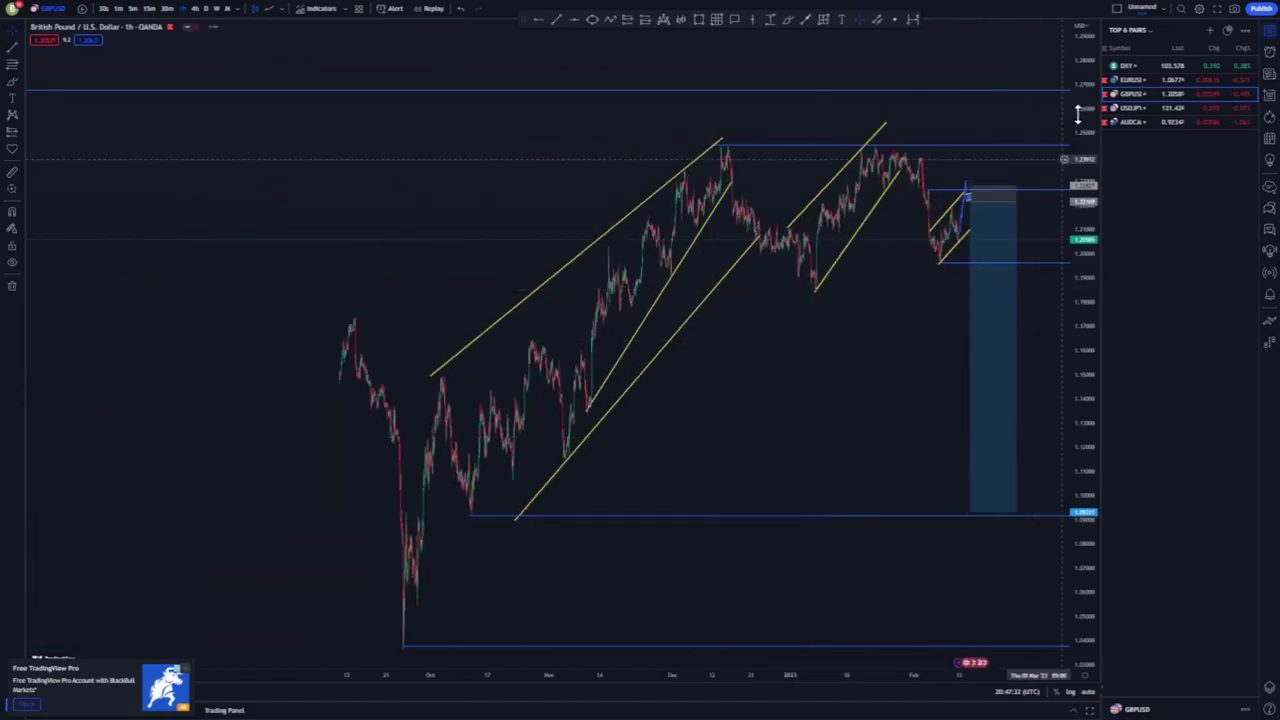
# Step: Open the USDJPY chart from the watchlist, reset its view and switch it to the weekly timeframe
pyautogui.click(1128, 110)
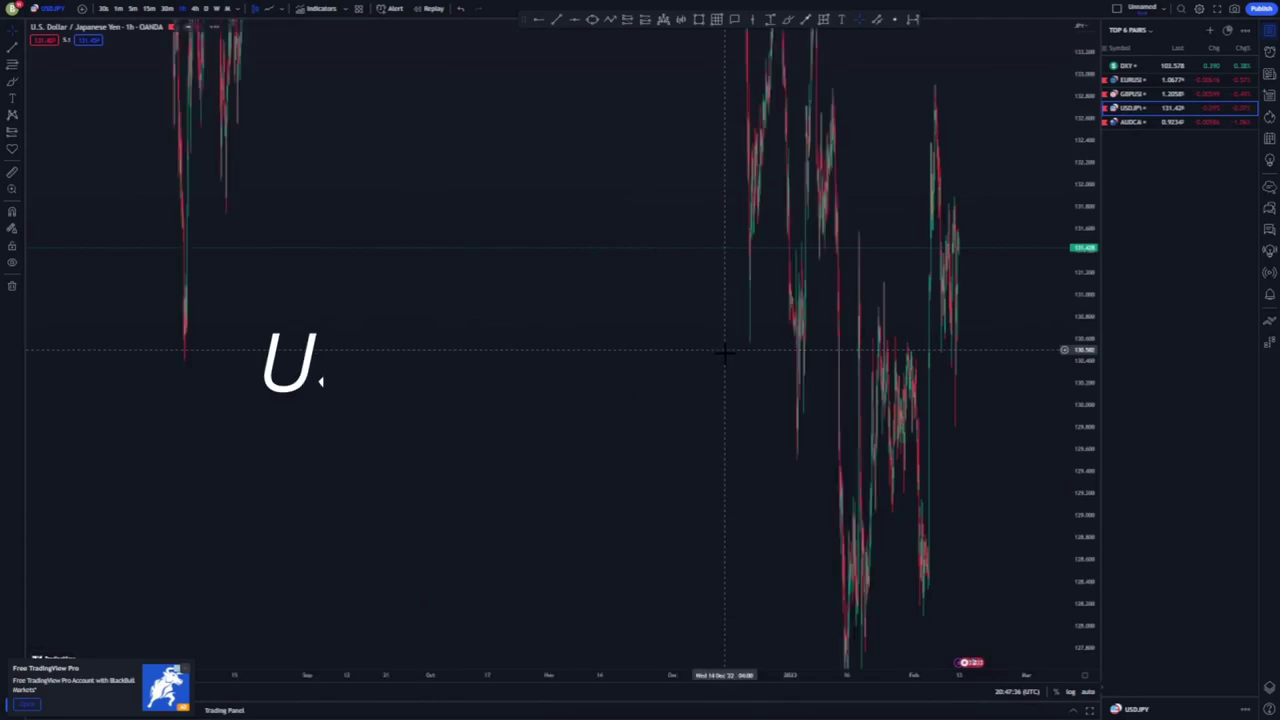
pyautogui.rightClick(512, 231)
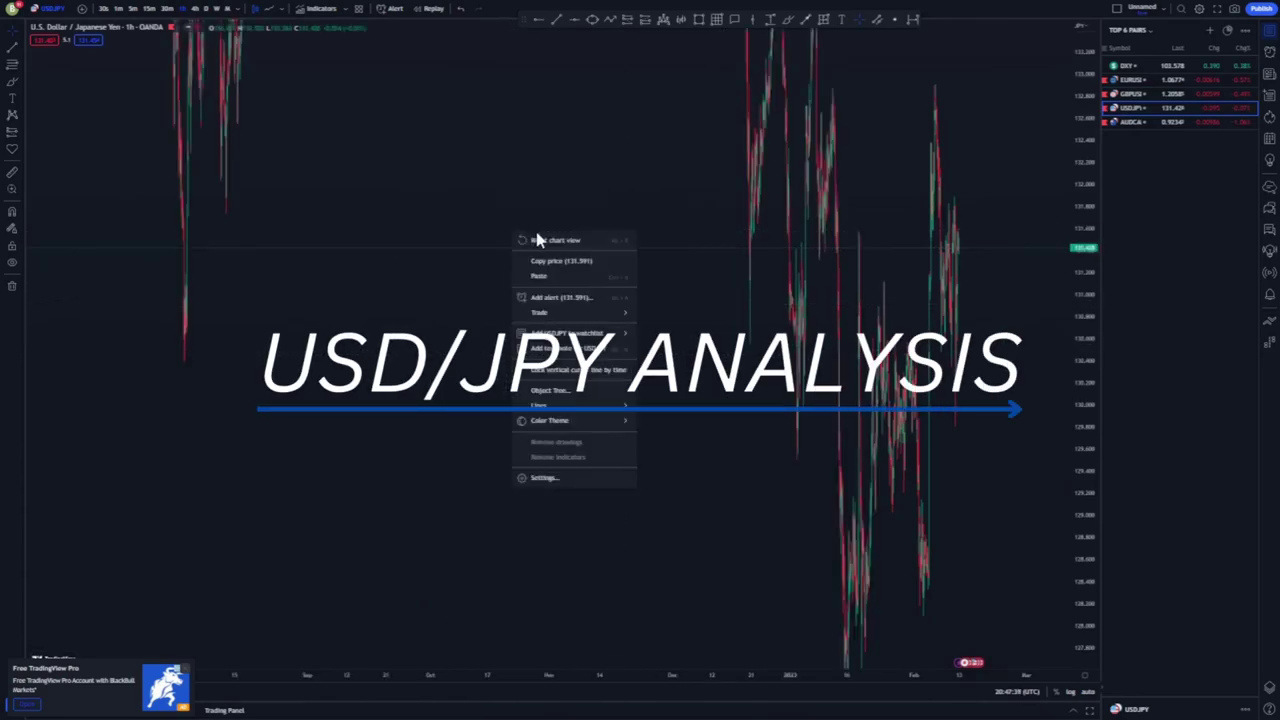
pyautogui.click(537, 238)
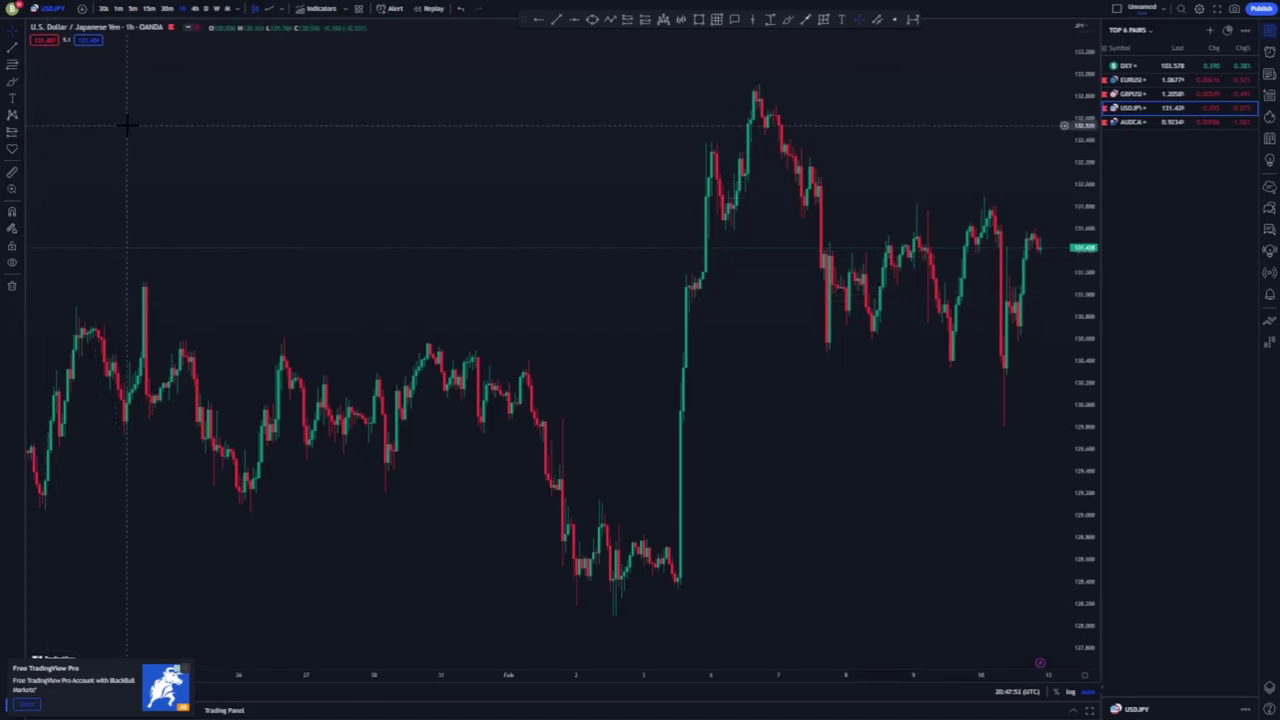
pyautogui.click(215, 9)
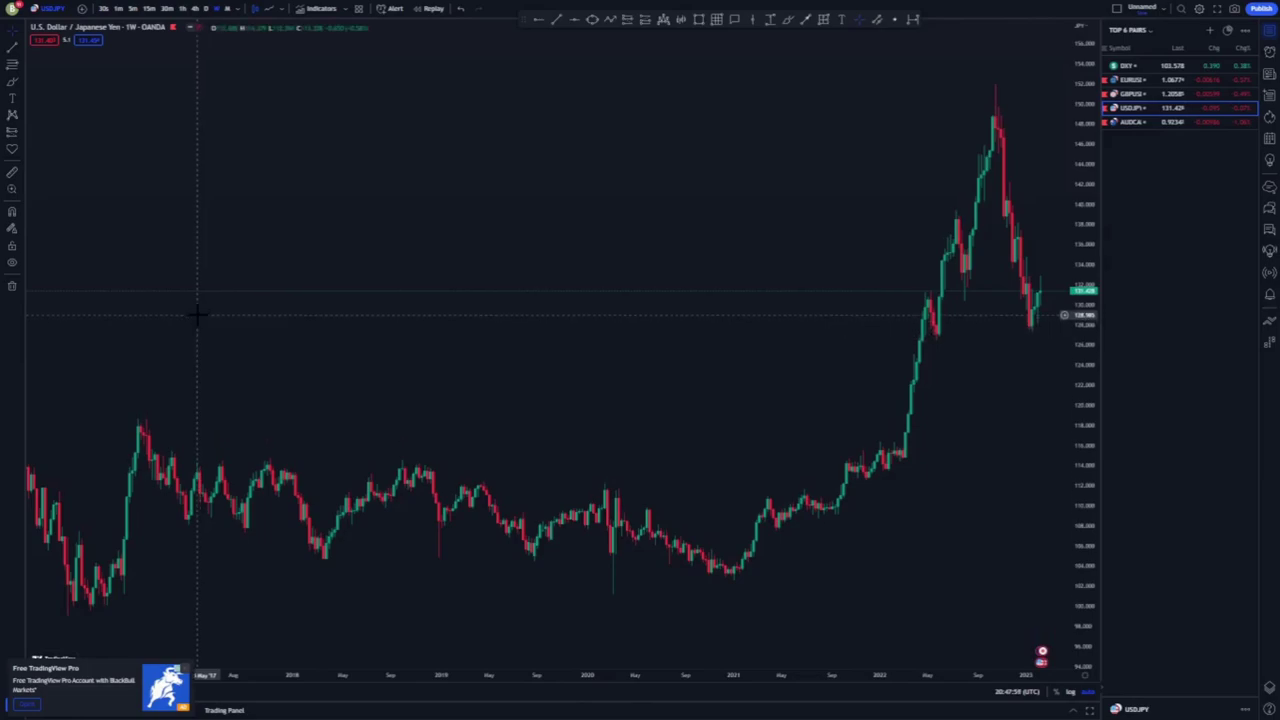
# Step: Place horizontal rays from the August 2022 low at about 130.6 and the May 2022 low at about 126.2
pyautogui.scroll(6, 680, 414)
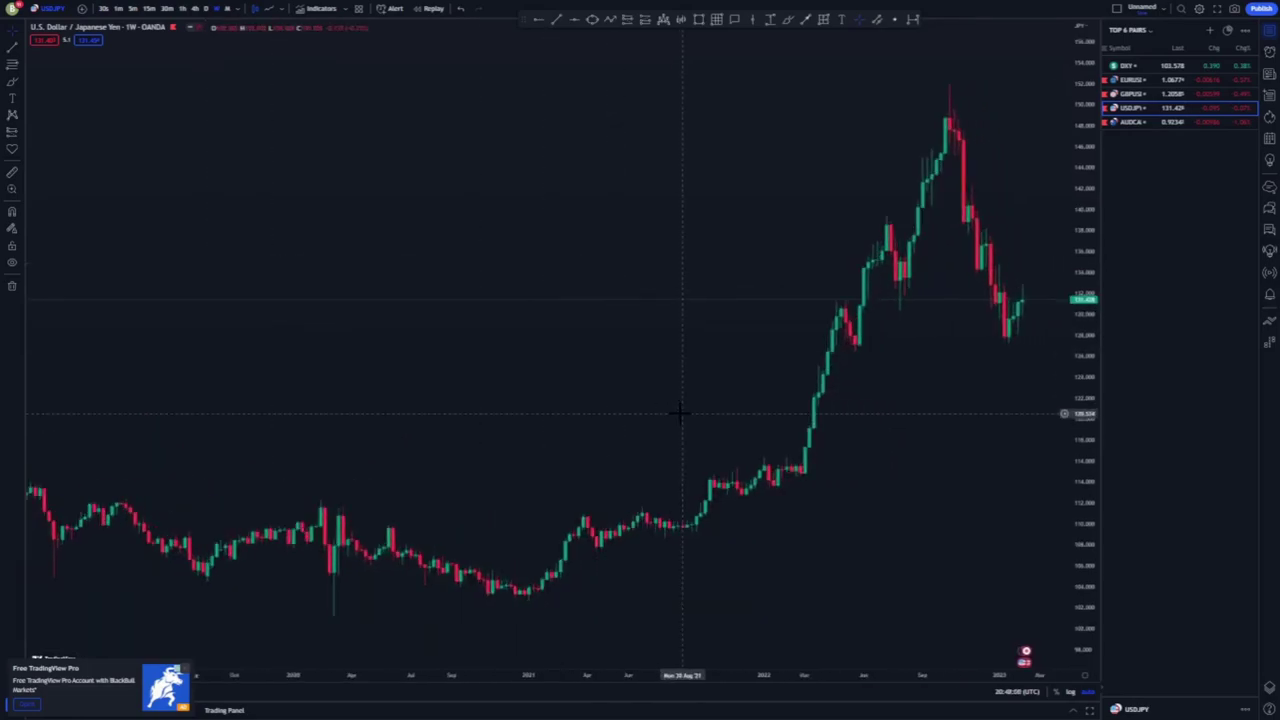
pyautogui.click(536, 22)
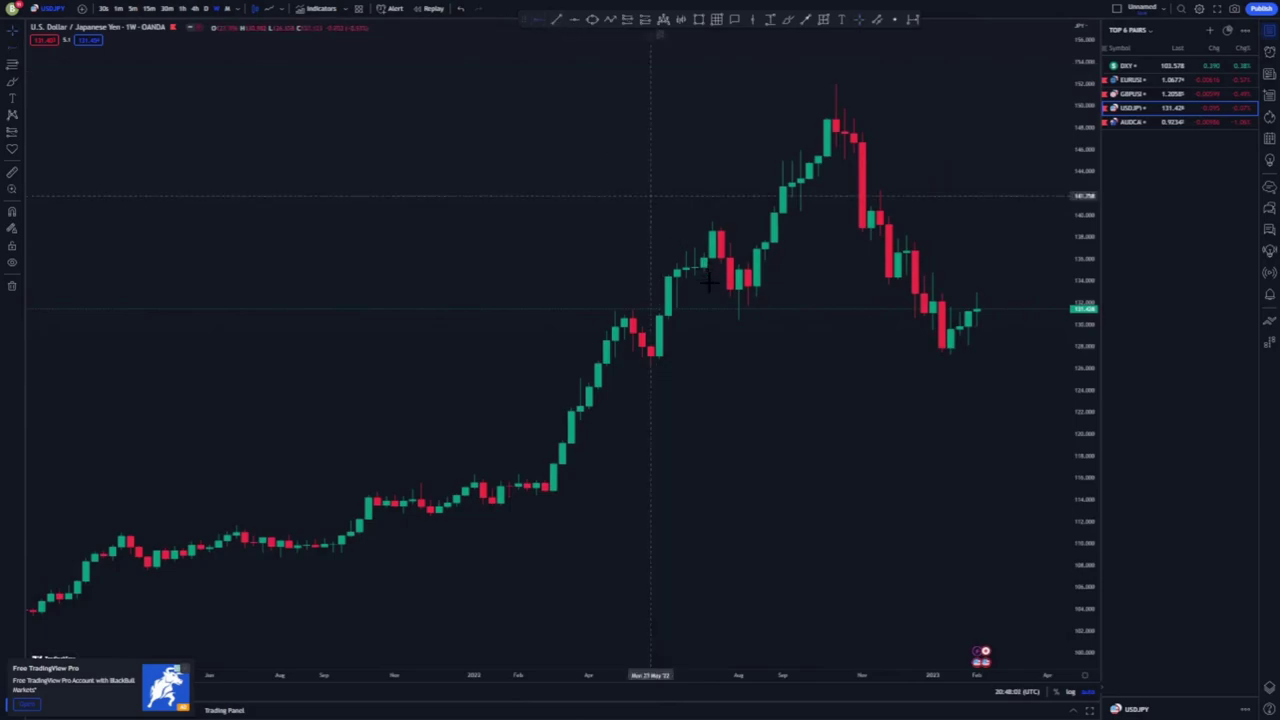
pyautogui.click(738, 317)
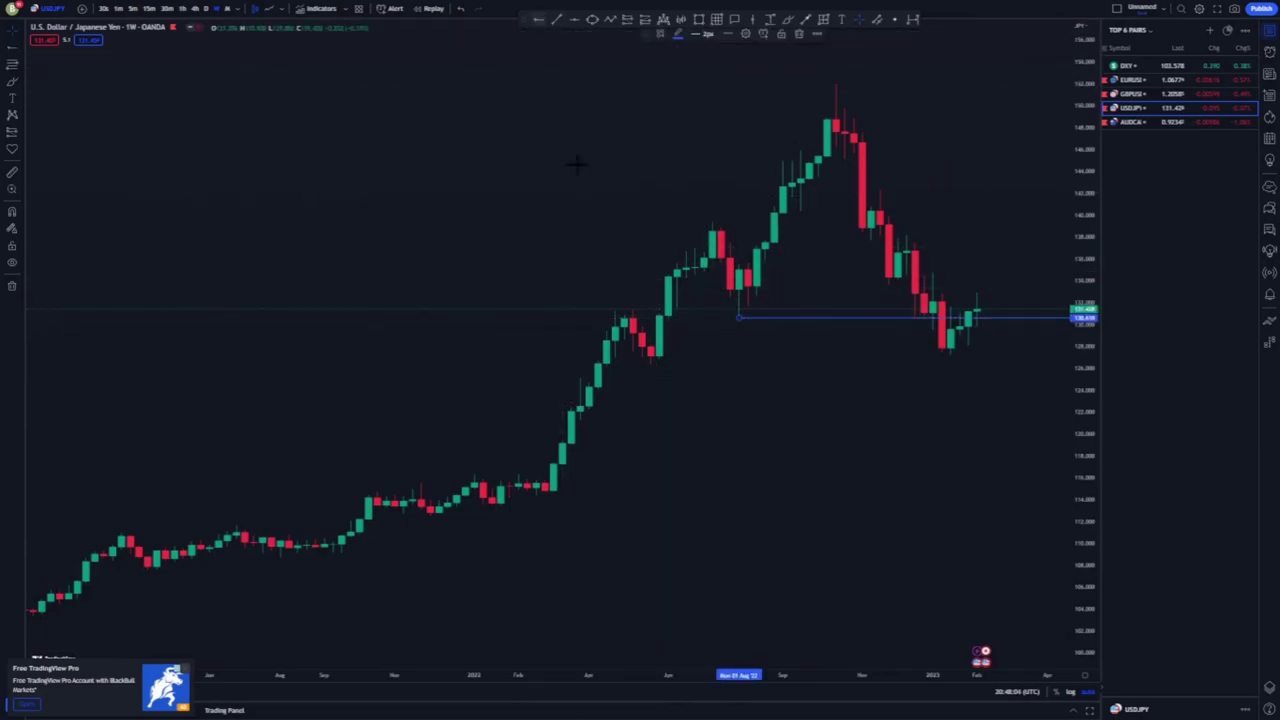
pyautogui.click(538, 20)
pyautogui.click(645, 366)
pyautogui.scroll(-1, 571, 206)
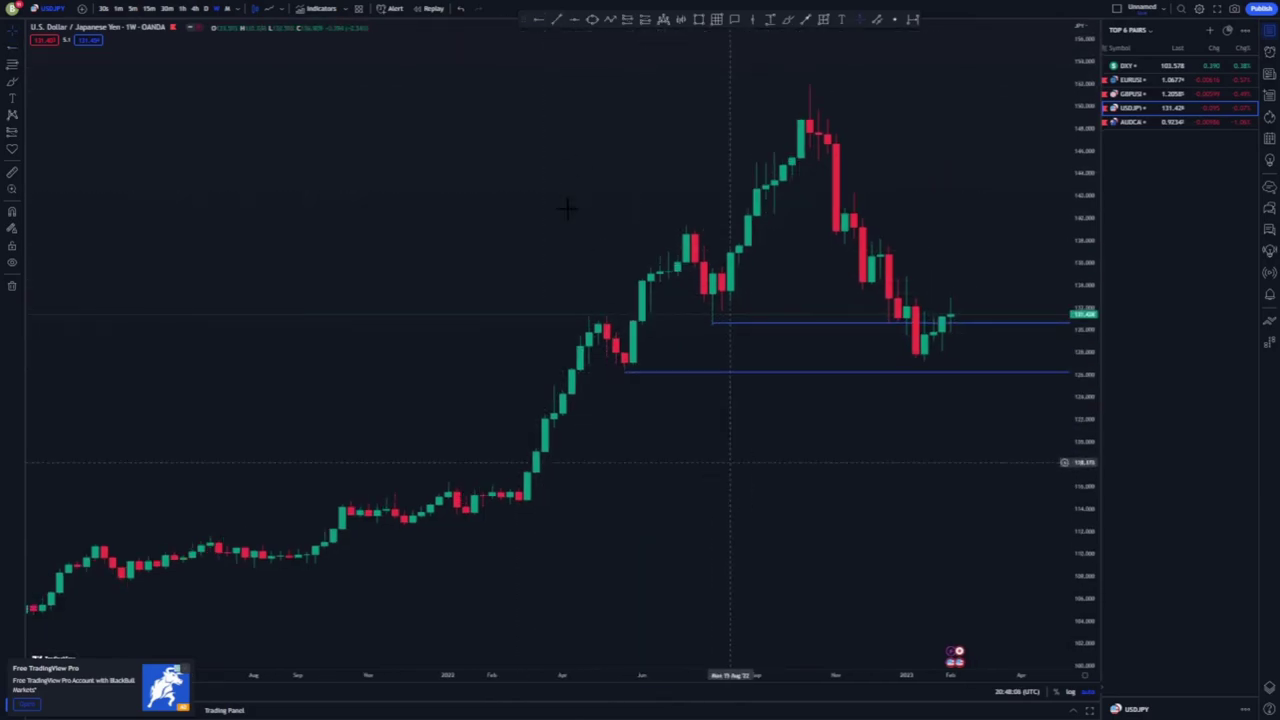
# Step: Place a horizontal ray from the October 2022 high at about 152
pyautogui.click(796, 85)
pyautogui.press('Escape')
pyautogui.click(538, 21)
pyautogui.click(797, 85)
# Step: Brush the rally, the correction and a projected rise above the October high ray, and undo all the strokes
pyautogui.scroll(-5, 909, 280)
pyautogui.moveTo(820, 454); pyautogui.dragTo(649, 392)
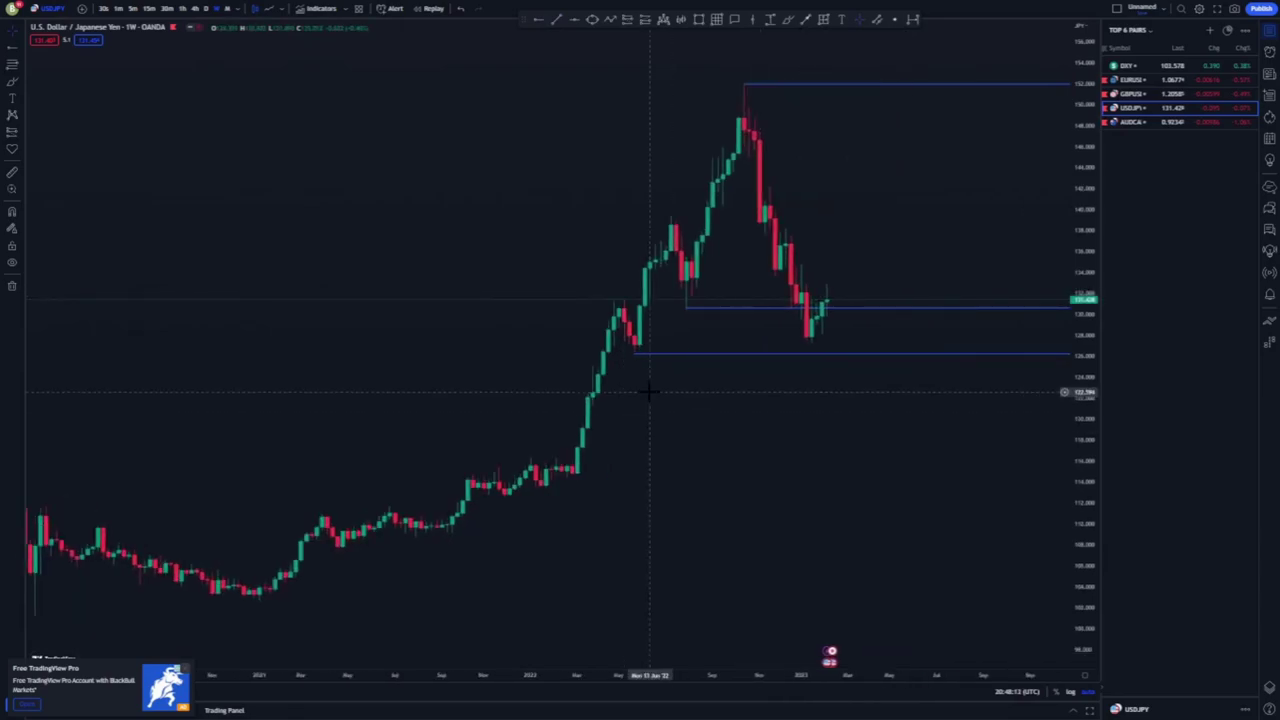
pyautogui.scroll(-2, 880, 330)
pyautogui.moveTo(1097, 350); pyautogui.dragTo(1097, 320)
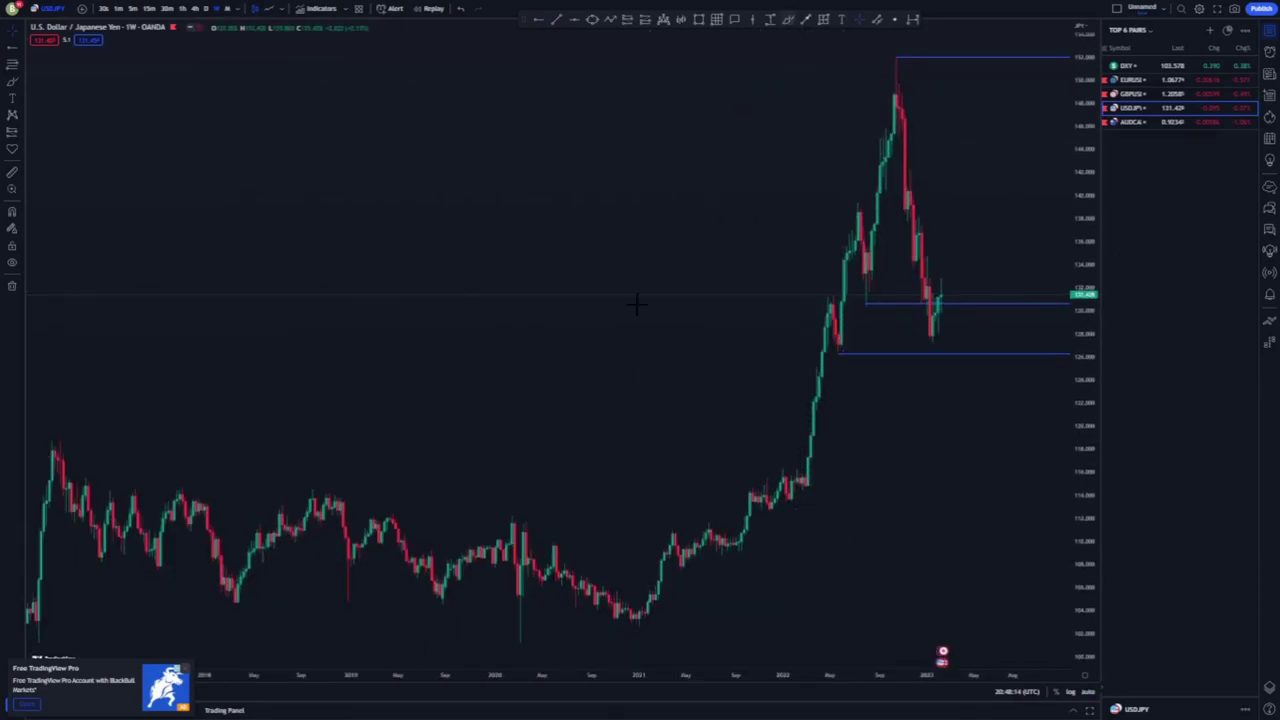
pyautogui.moveTo(662, 604)
pyautogui.mouseDown()
pyautogui.moveTo(749, 434)
pyautogui.moveTo(860, 135)
pyautogui.moveTo(889, 170)
pyautogui.moveTo(910, 250)
pyautogui.moveTo(942, 288)
pyautogui.mouseUp()
pyautogui.moveTo(955, 347); pyautogui.dragTo(1004, 42)
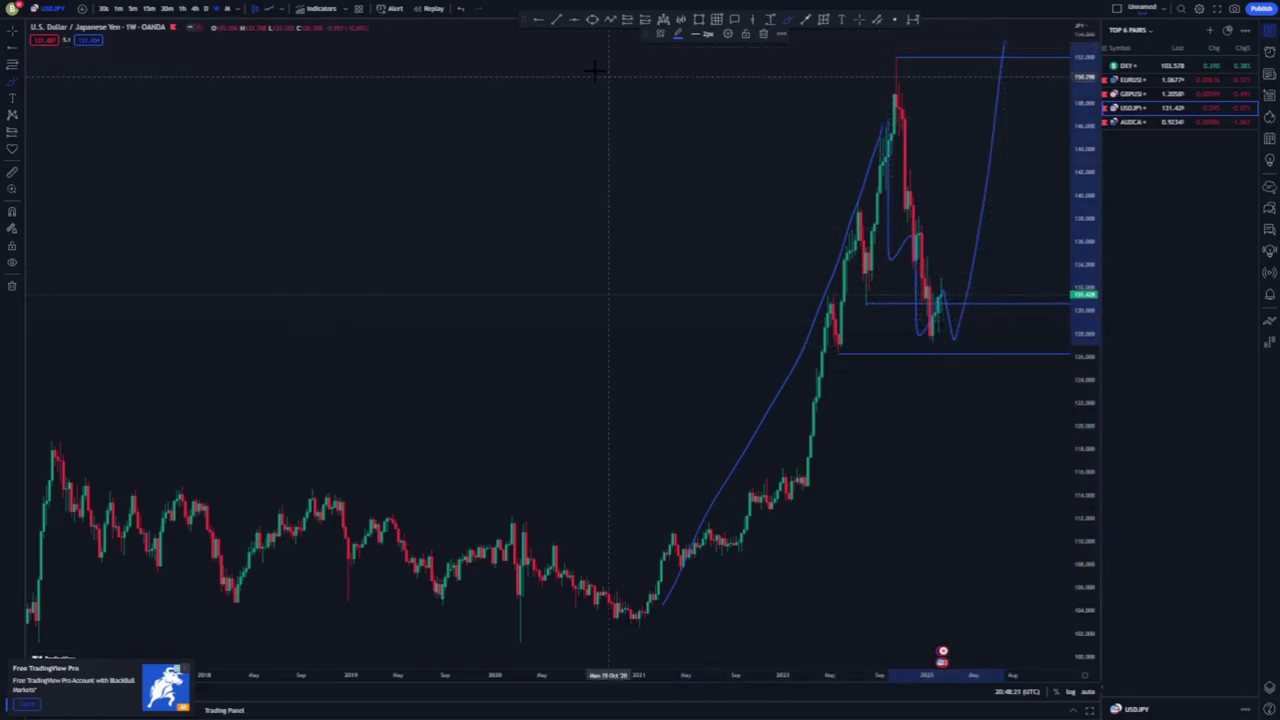
pyautogui.hotkey('ctrl', 'z')
pyautogui.hotkey('ctrl', 'z')
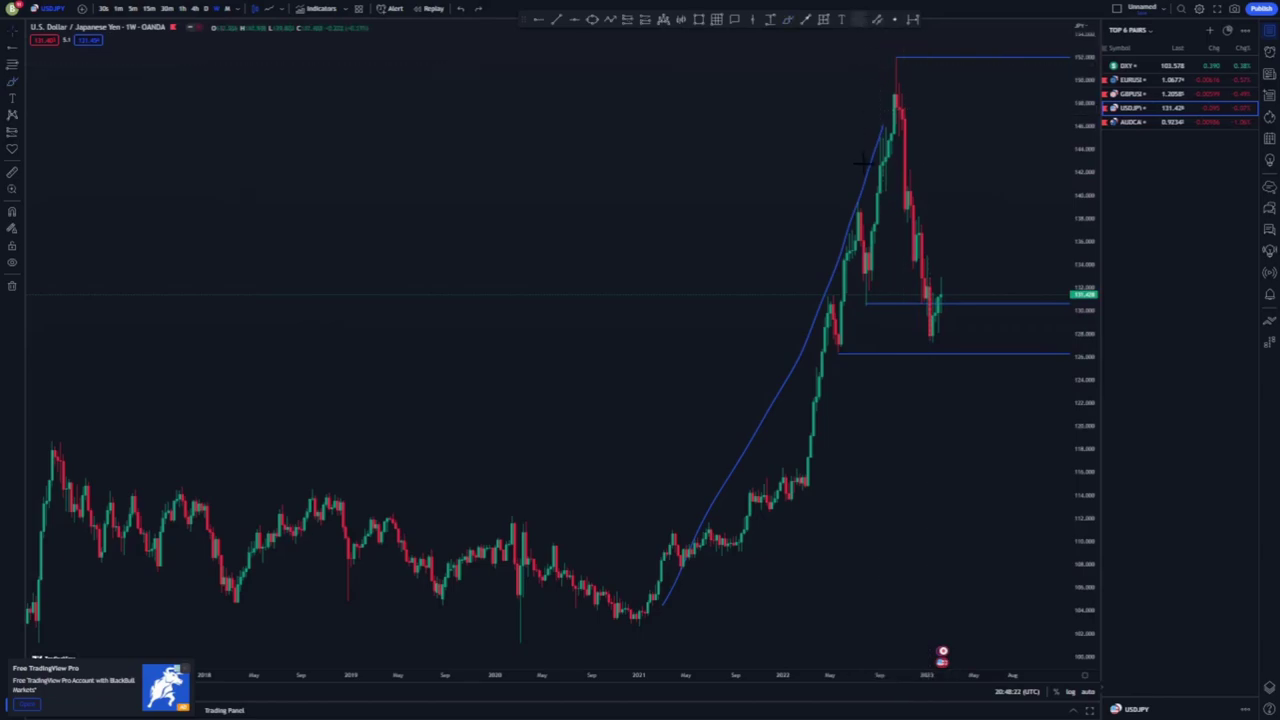
pyautogui.hotkey('ctrl', 'z')
# Step: Switch to the daily timeframe and draw a small rectangle over the ray's start at the August 2022 low
pyautogui.click(205, 9)
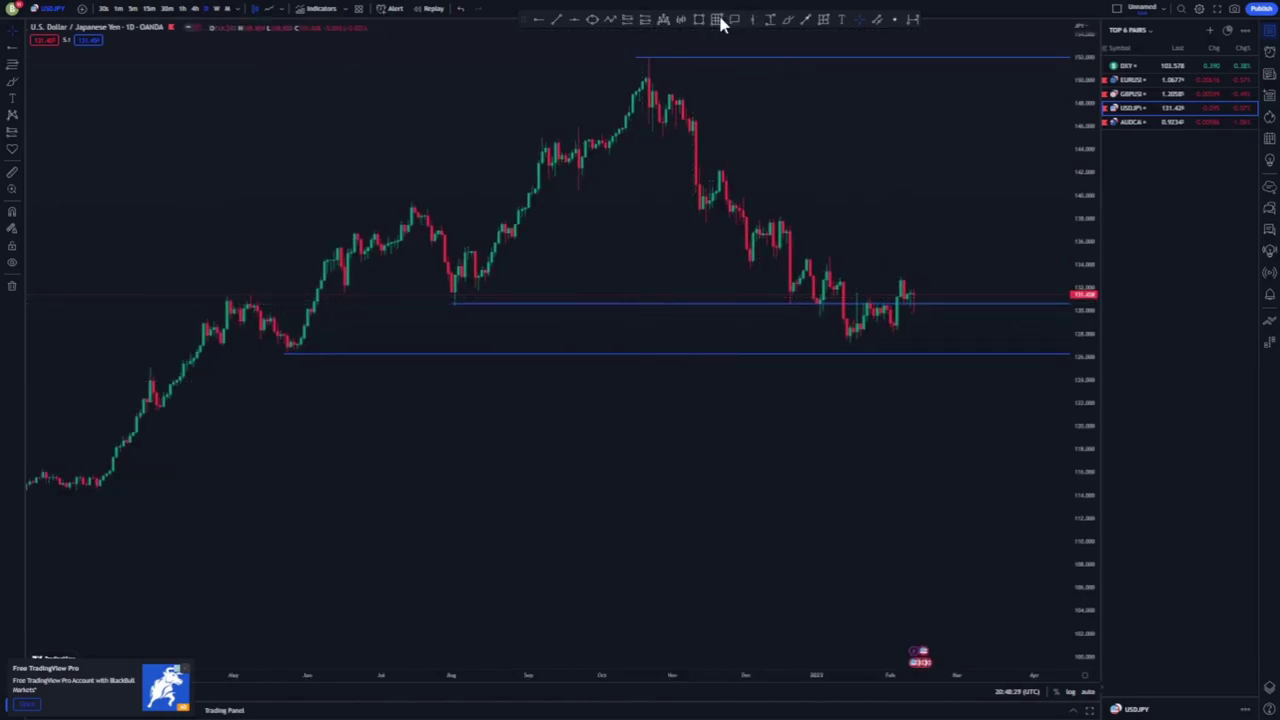
pyautogui.moveTo(448, 300); pyautogui.dragTo(476, 315)
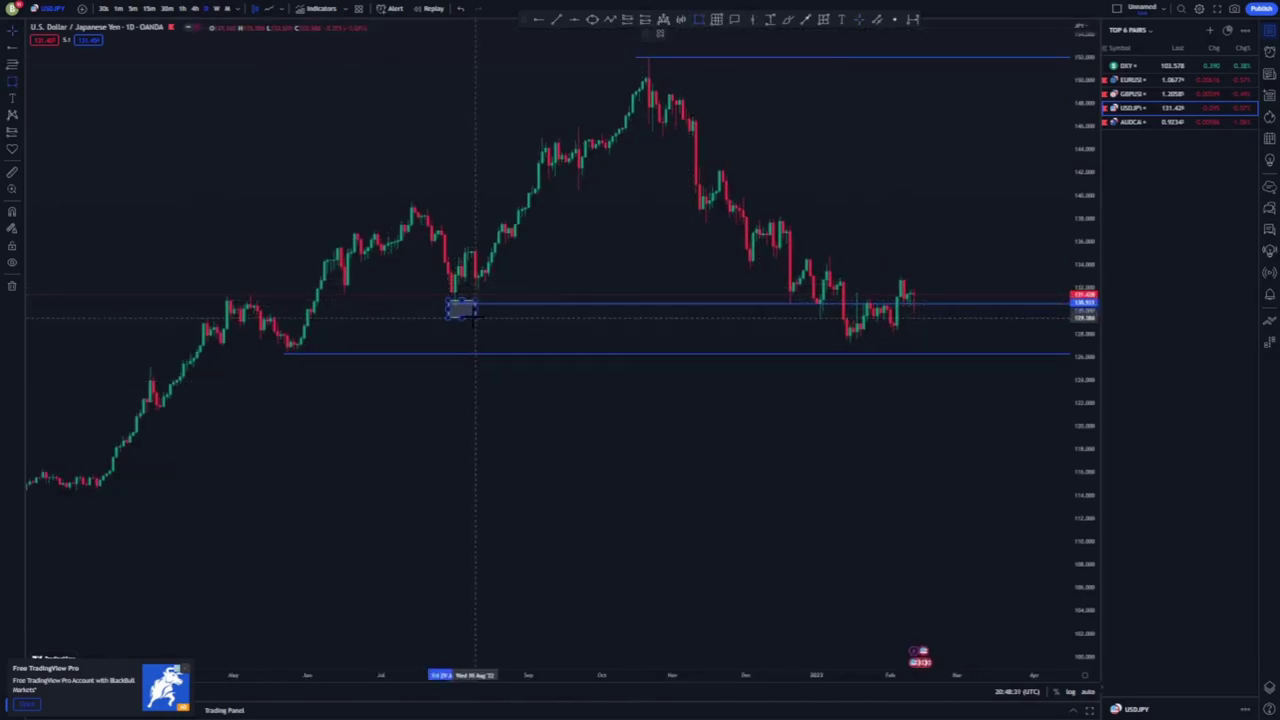
# Step: Brush the falling swings, a circle around the August low and the latest rise, and delete the brush strokes
pyautogui.moveTo(1079, 413)
pyautogui.mouseDown()
pyautogui.moveTo(737, 143)
pyautogui.moveTo(723, 66)
pyautogui.moveTo(743, 175)
pyautogui.moveTo(814, 274)
pyautogui.mouseUp()
pyautogui.moveTo(786, 133)
pyautogui.mouseDown()
pyautogui.moveTo(846, 228)
pyautogui.moveTo(850, 262)
pyautogui.mouseUp()
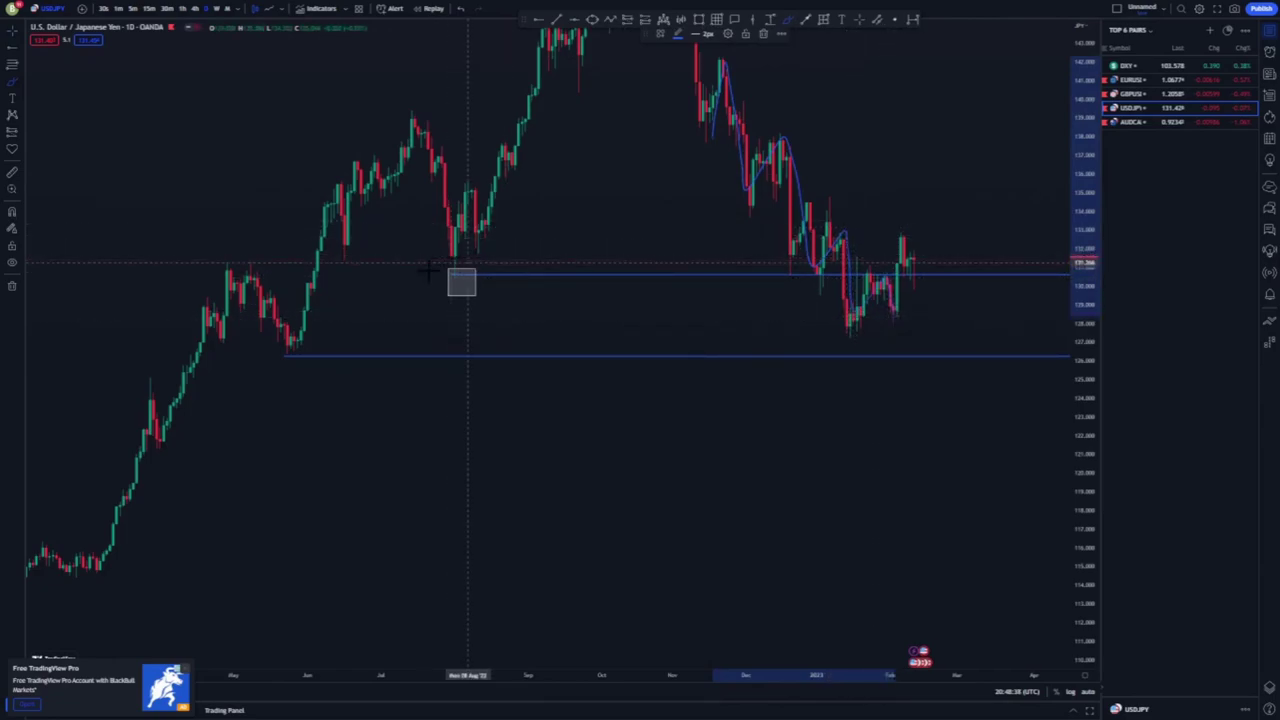
pyautogui.moveTo(467, 263); pyautogui.dragTo(462, 265)
pyautogui.moveTo(852, 338); pyautogui.dragTo(920, 232)
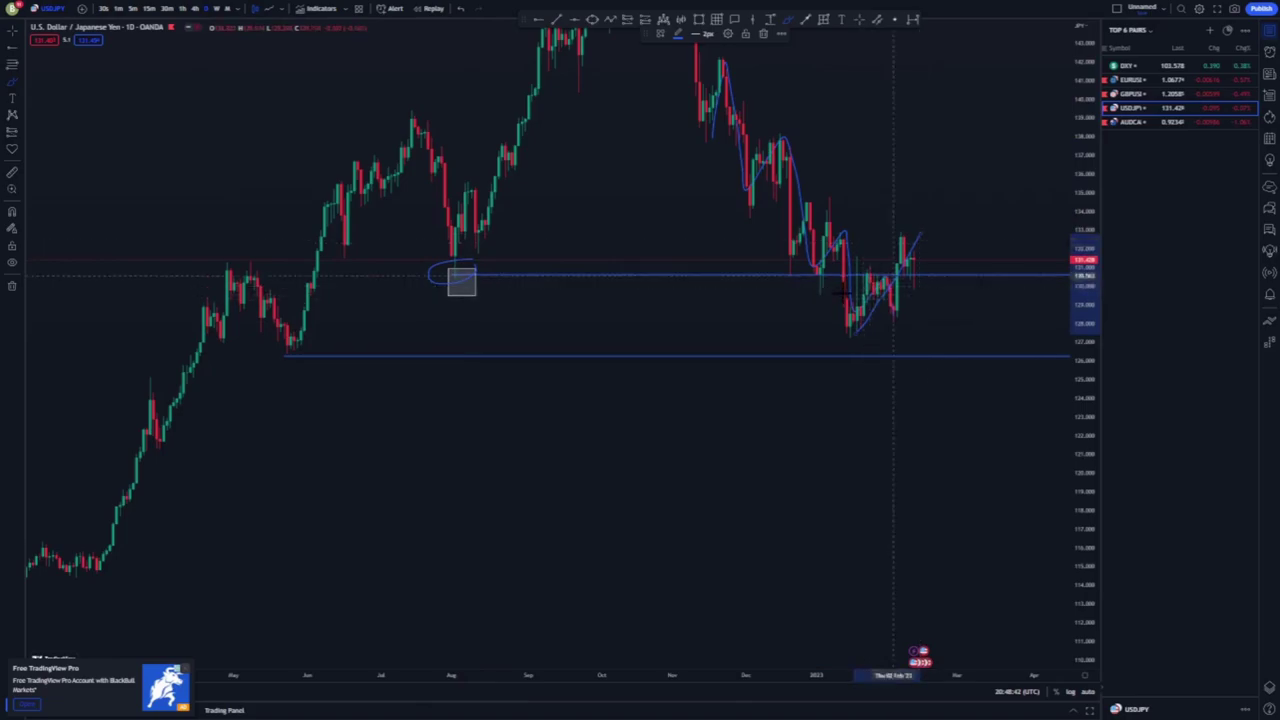
pyautogui.click(764, 36)
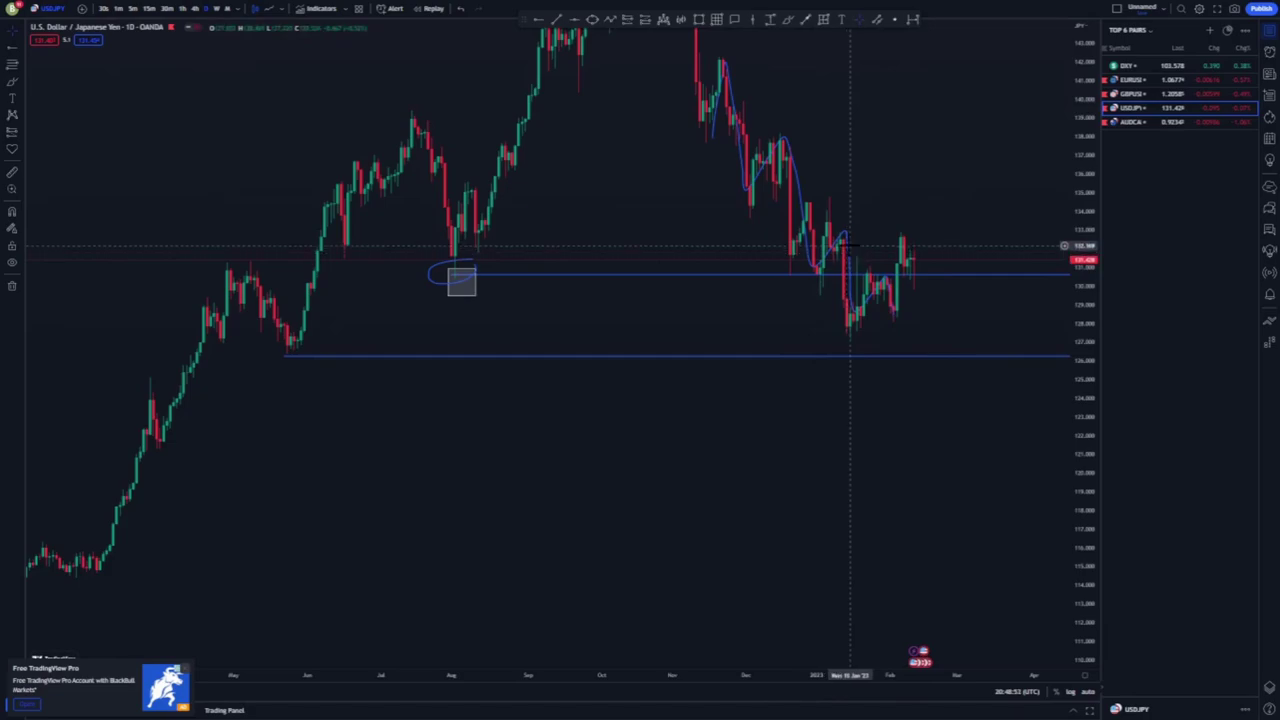
pyautogui.click(850, 249)
pyautogui.press('Delete')
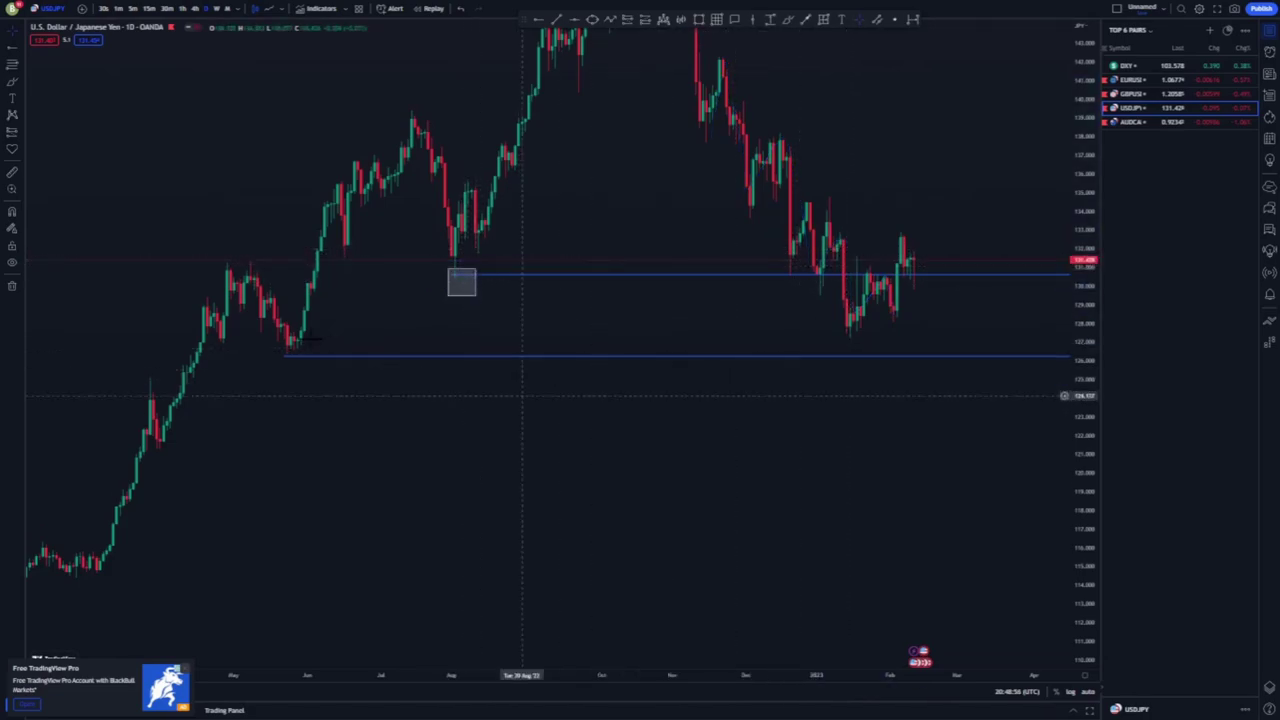
# Step: Raise the lower horizontal ray to about 126.5, against the May 2022 low
pyautogui.moveTo(329, 356); pyautogui.dragTo(329, 349)
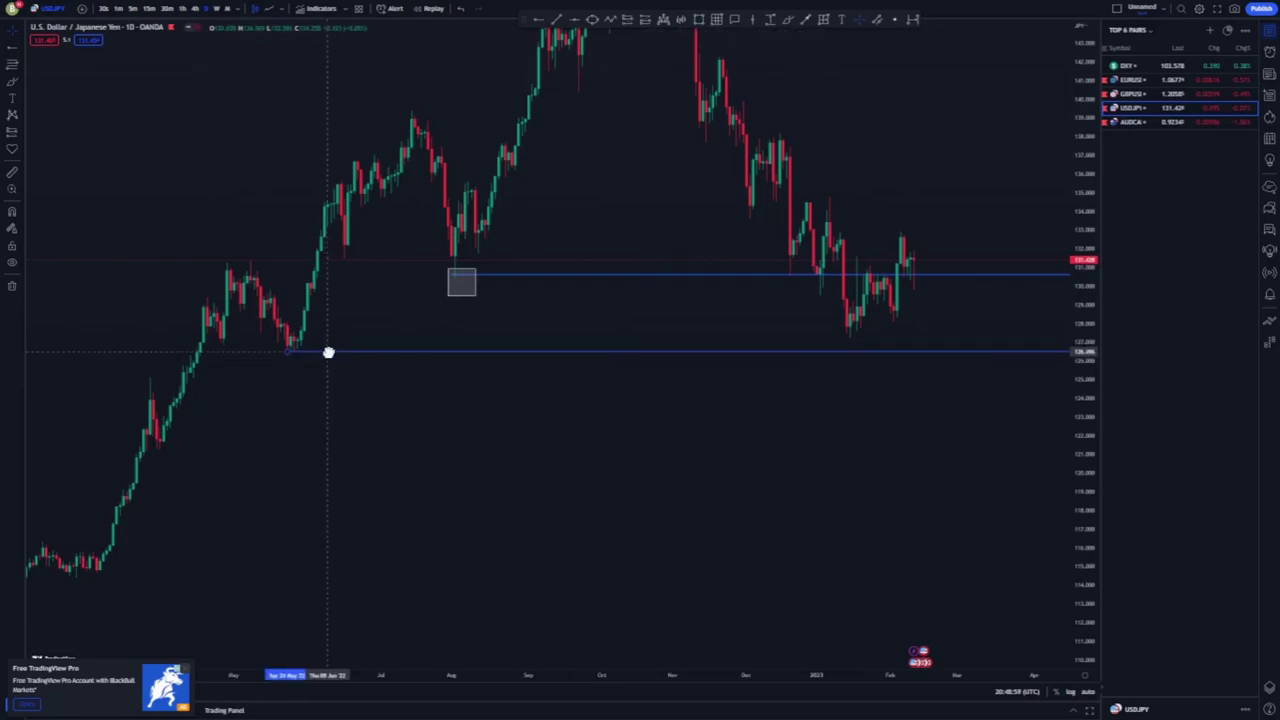
# Step: Draw an arrow from the current price down to the lower ray and one back up to about 140, and delete both
pyautogui.click(806, 19)
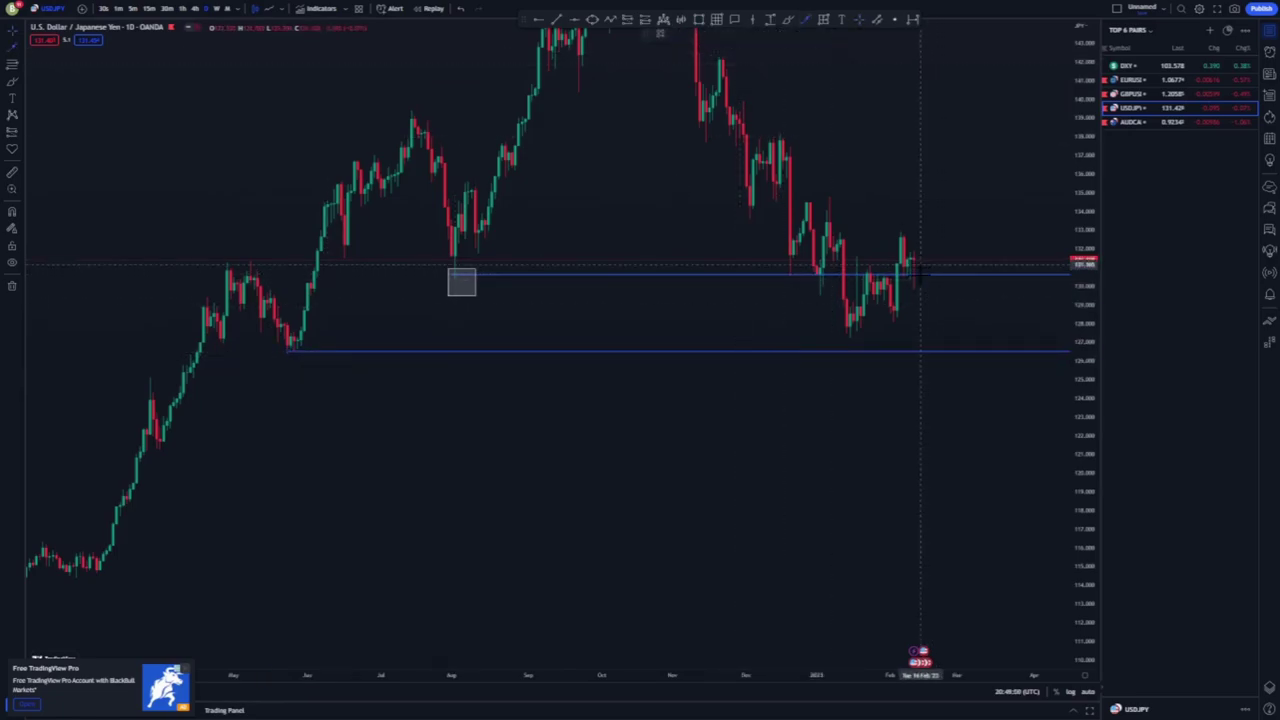
pyautogui.moveTo(918, 264); pyautogui.dragTo(932, 352)
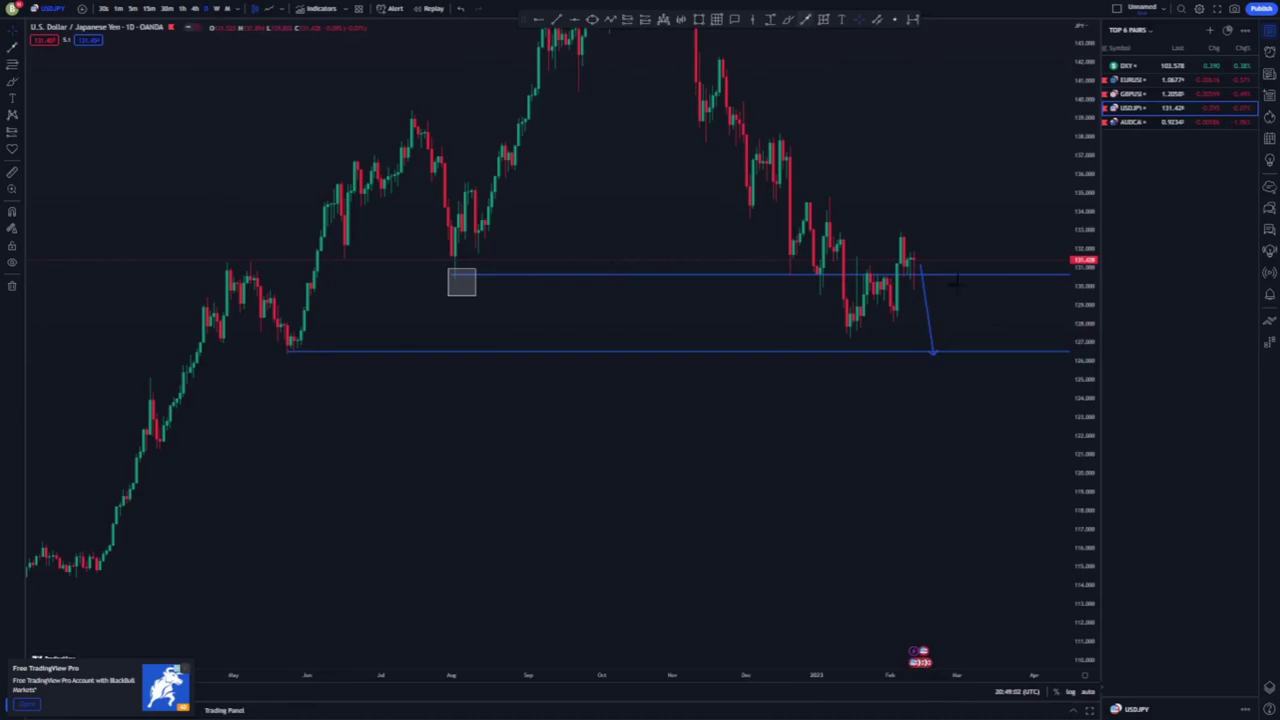
pyautogui.moveTo(943, 354); pyautogui.dragTo(973, 100)
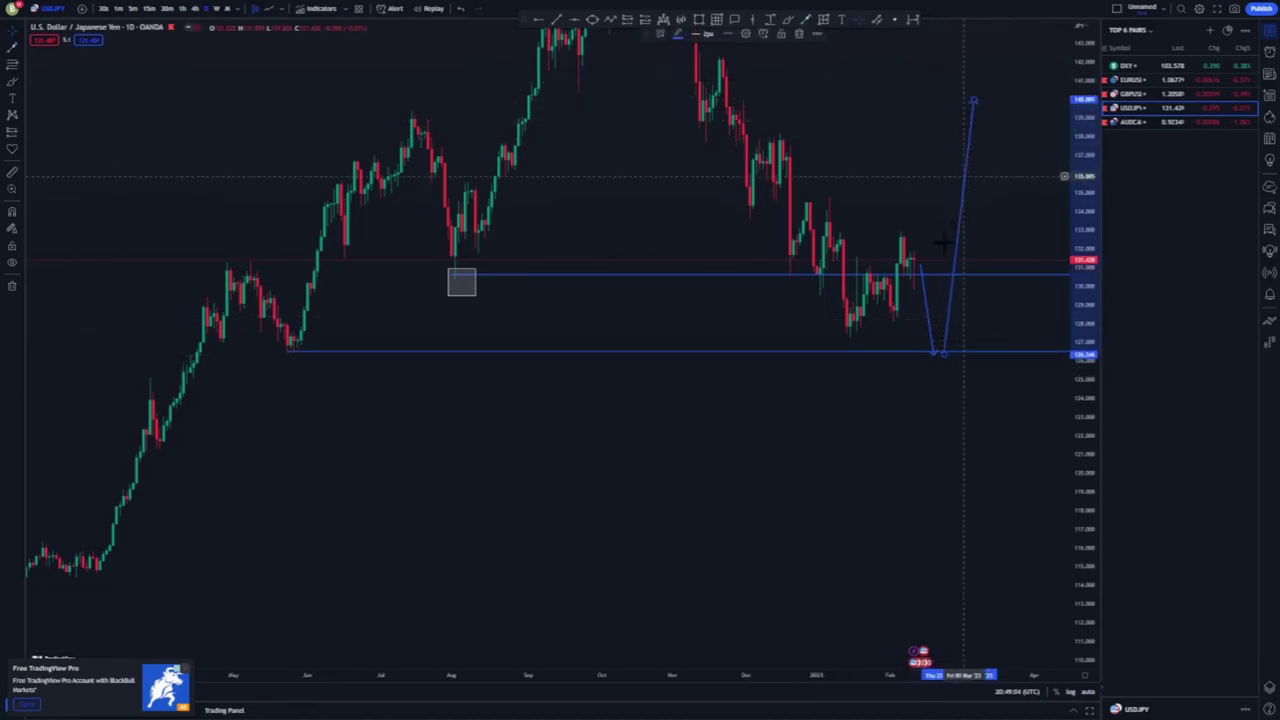
pyautogui.click(924, 297)
pyautogui.press('Delete')
pyautogui.click(959, 228)
pyautogui.press('Delete')
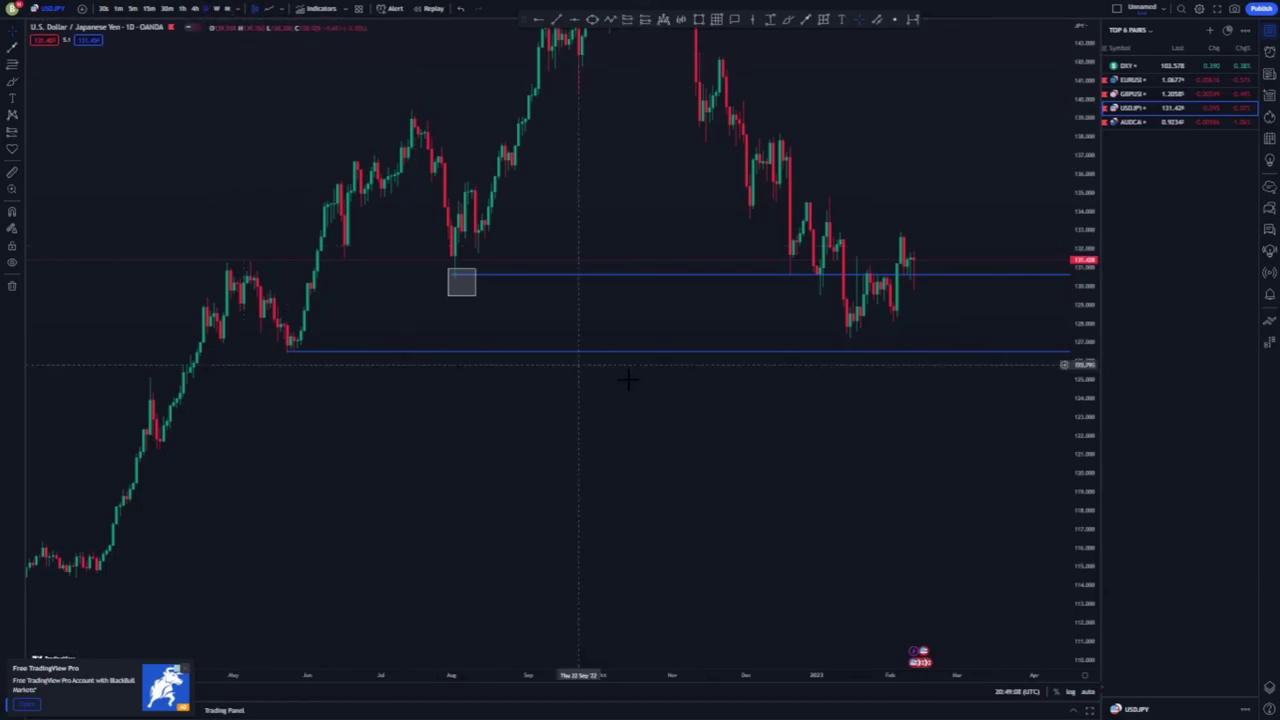
# Step: Switch to the 4-hour timeframe and draw a falling trend line under the lows from early December to mid-January
pyautogui.moveTo(628, 379); pyautogui.dragTo(501, 379)
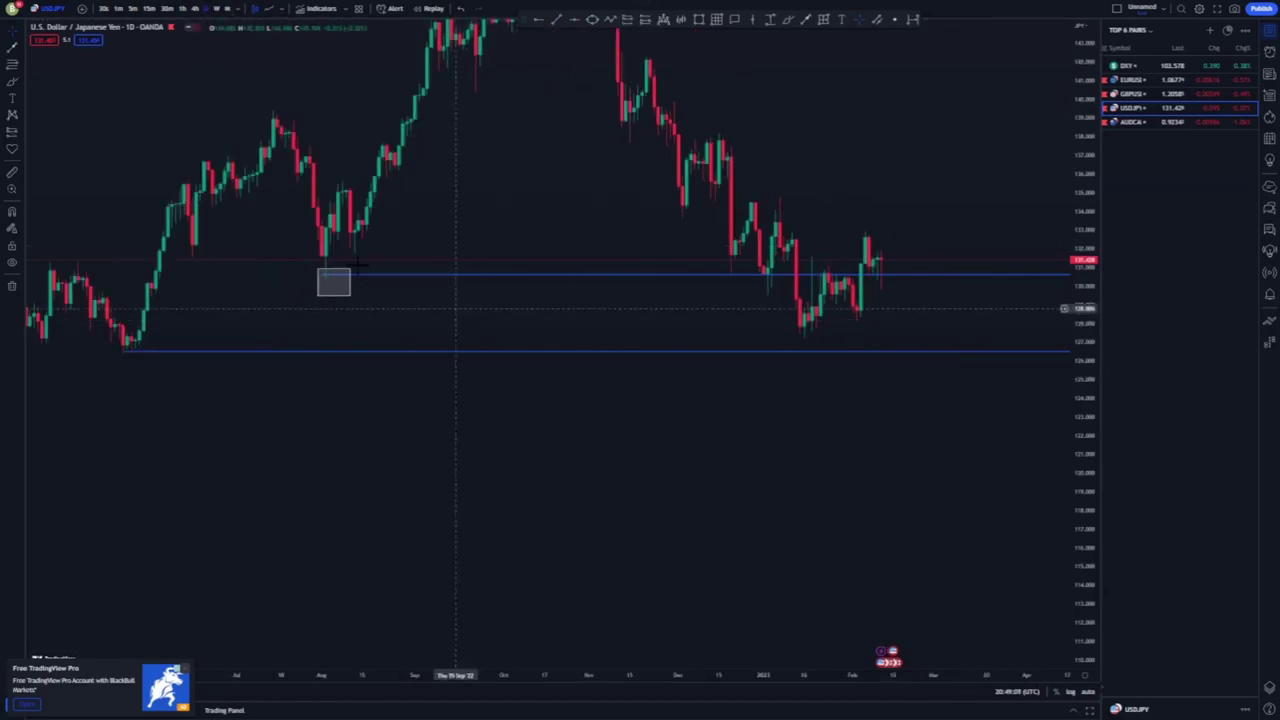
pyautogui.click(191, 9)
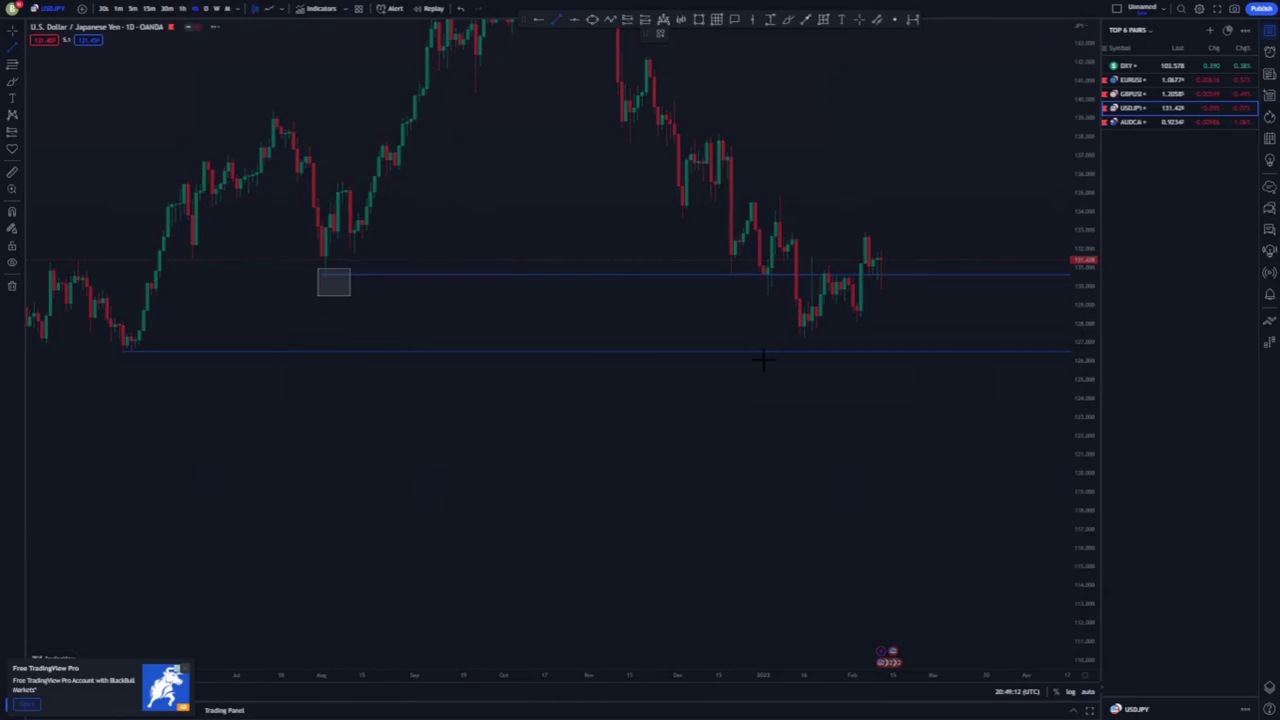
pyautogui.scroll(5, 986, 477)
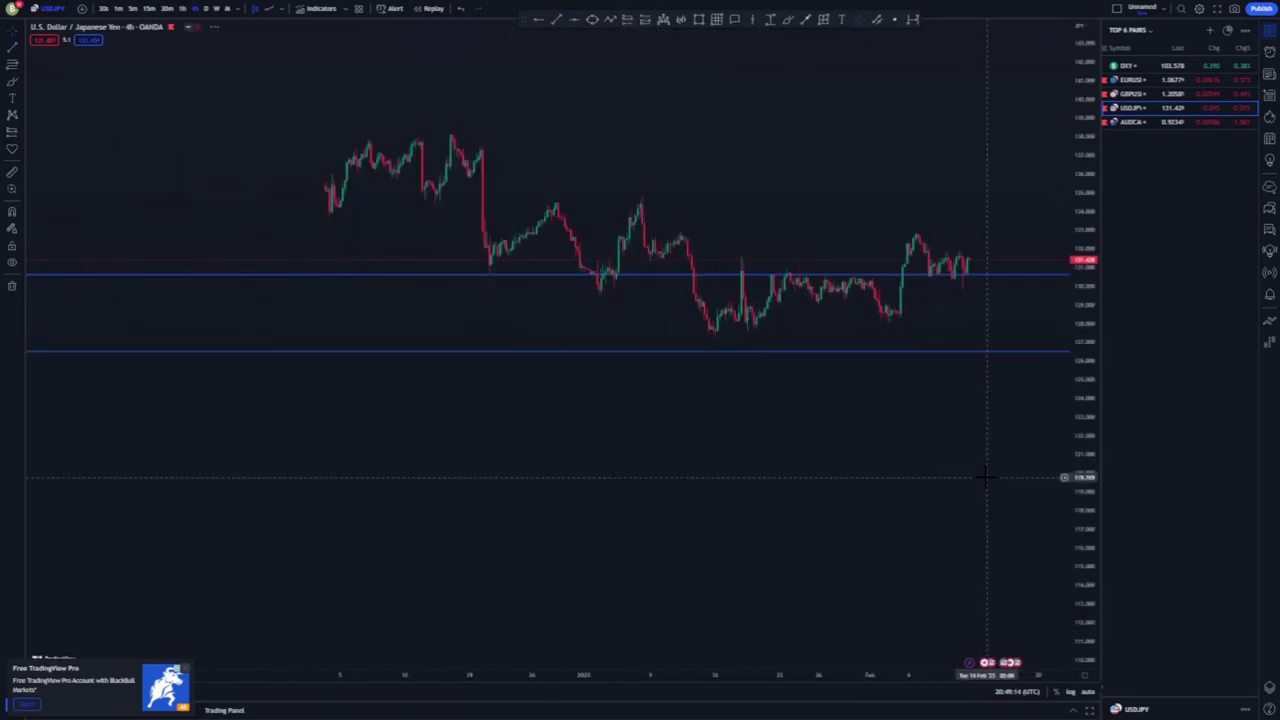
pyautogui.moveTo(807, 454); pyautogui.dragTo(795, 534)
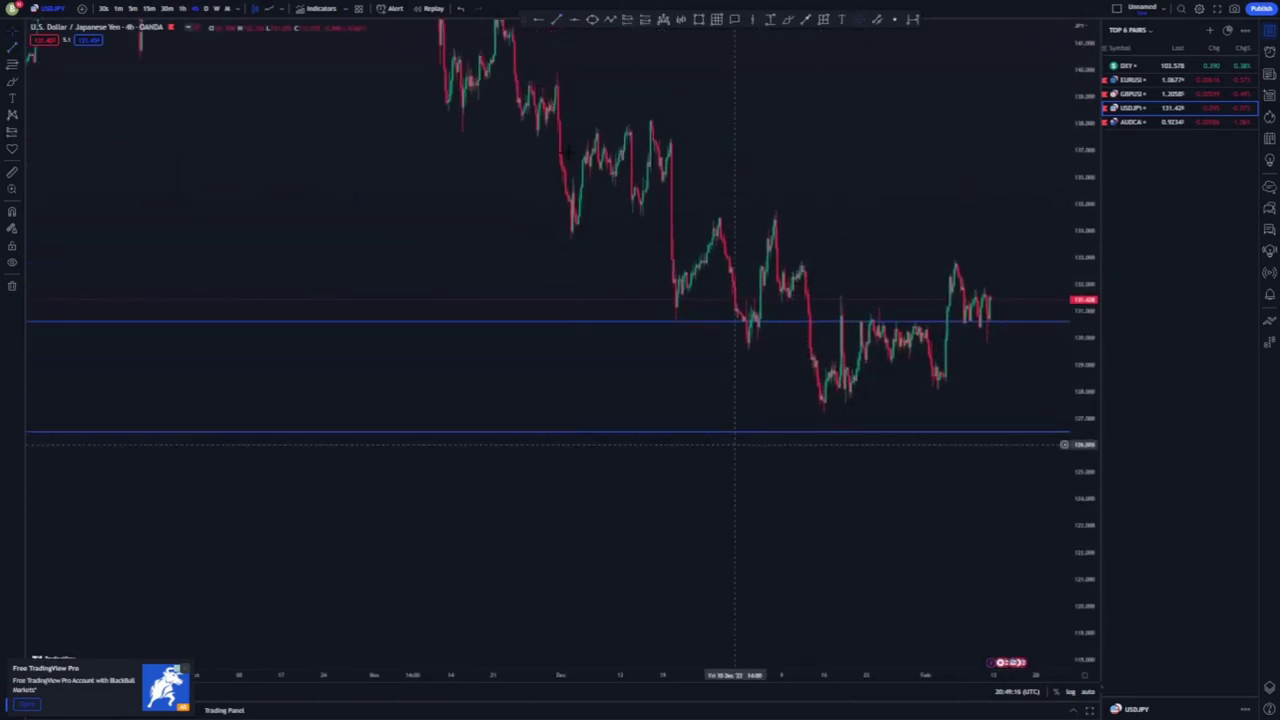
pyautogui.scroll(2, 857, 334)
pyautogui.click(556, 19)
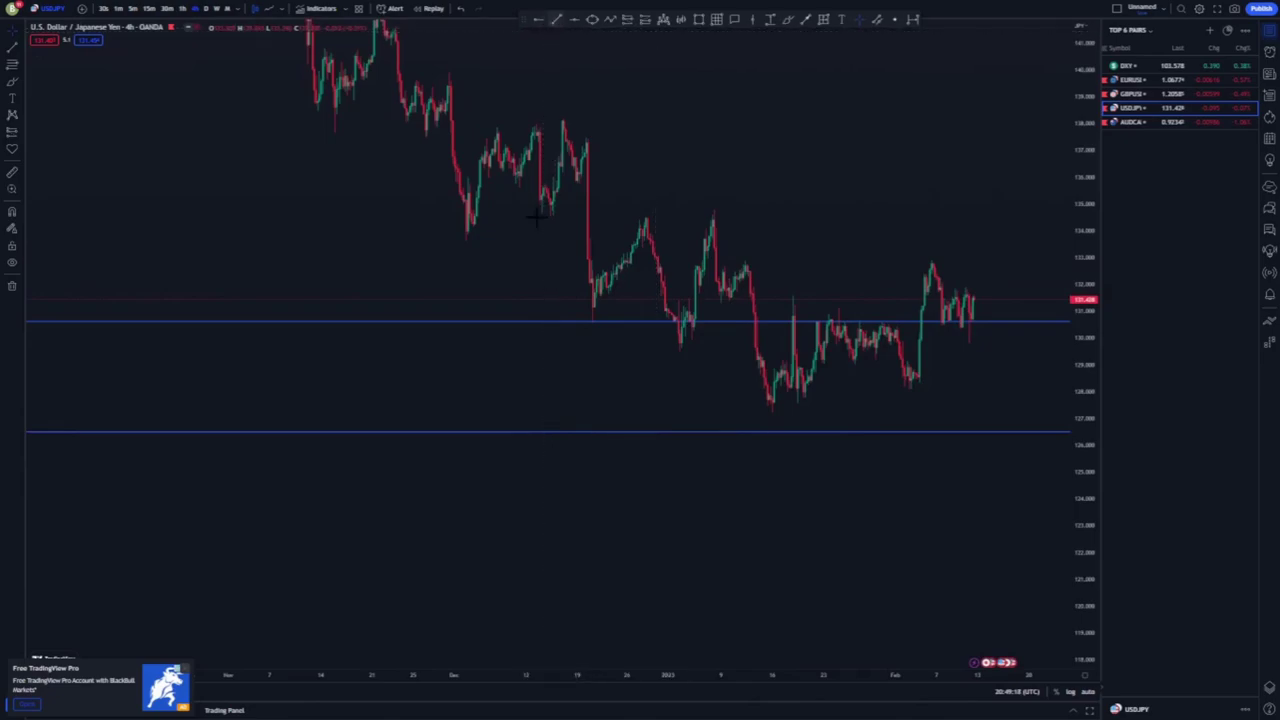
pyautogui.click(460, 237)
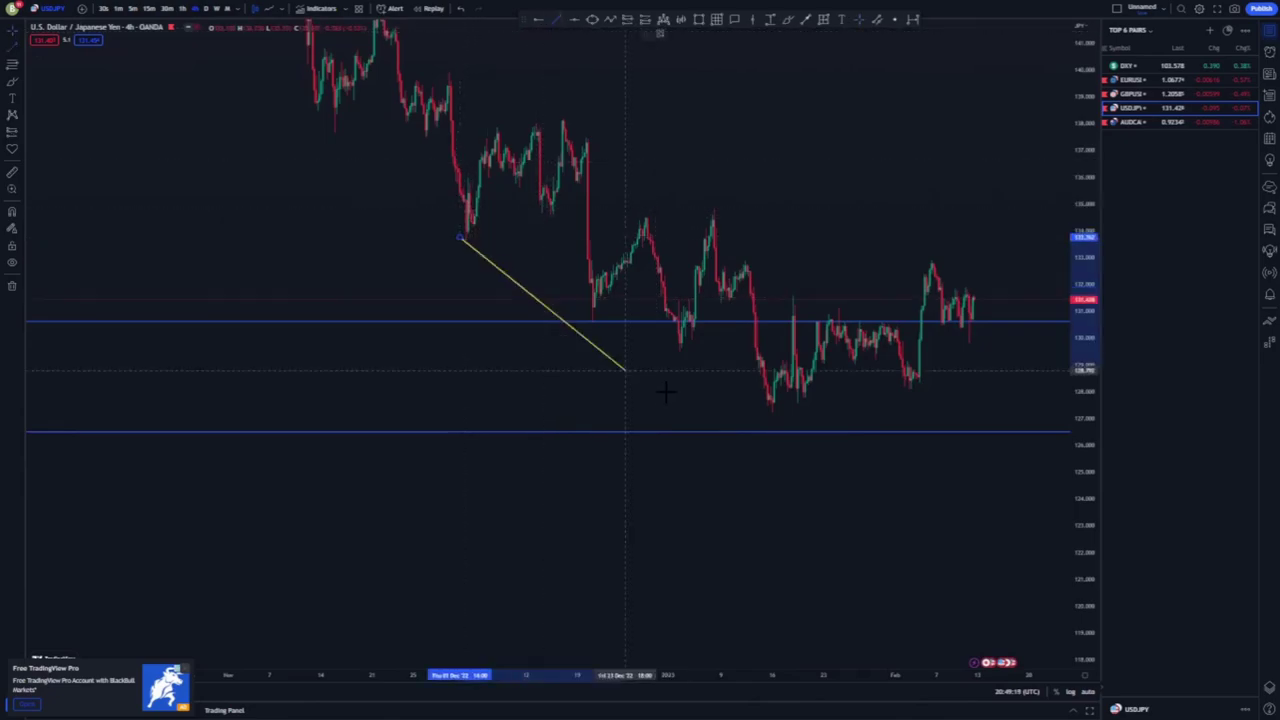
pyautogui.click(790, 421)
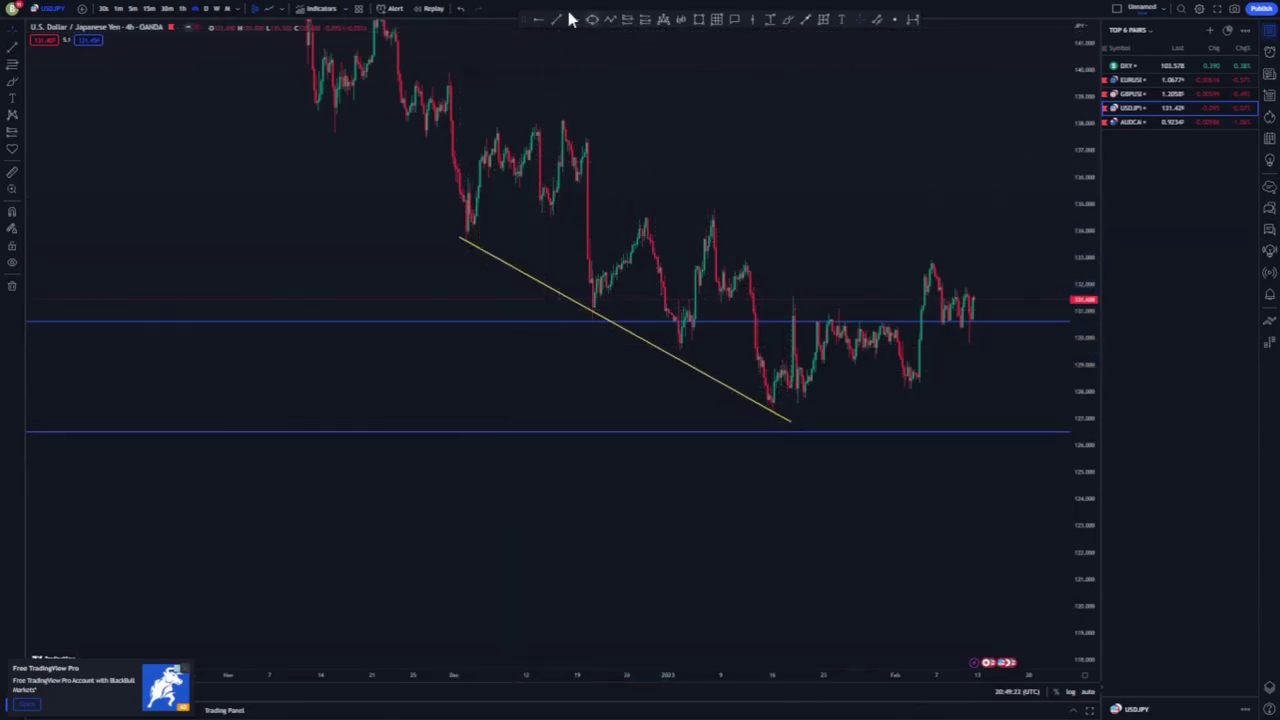
# Step: Draw a falling trend line along the highs from mid-December to late January and delete the horizontal ray at the August low
pyautogui.click(562, 110)
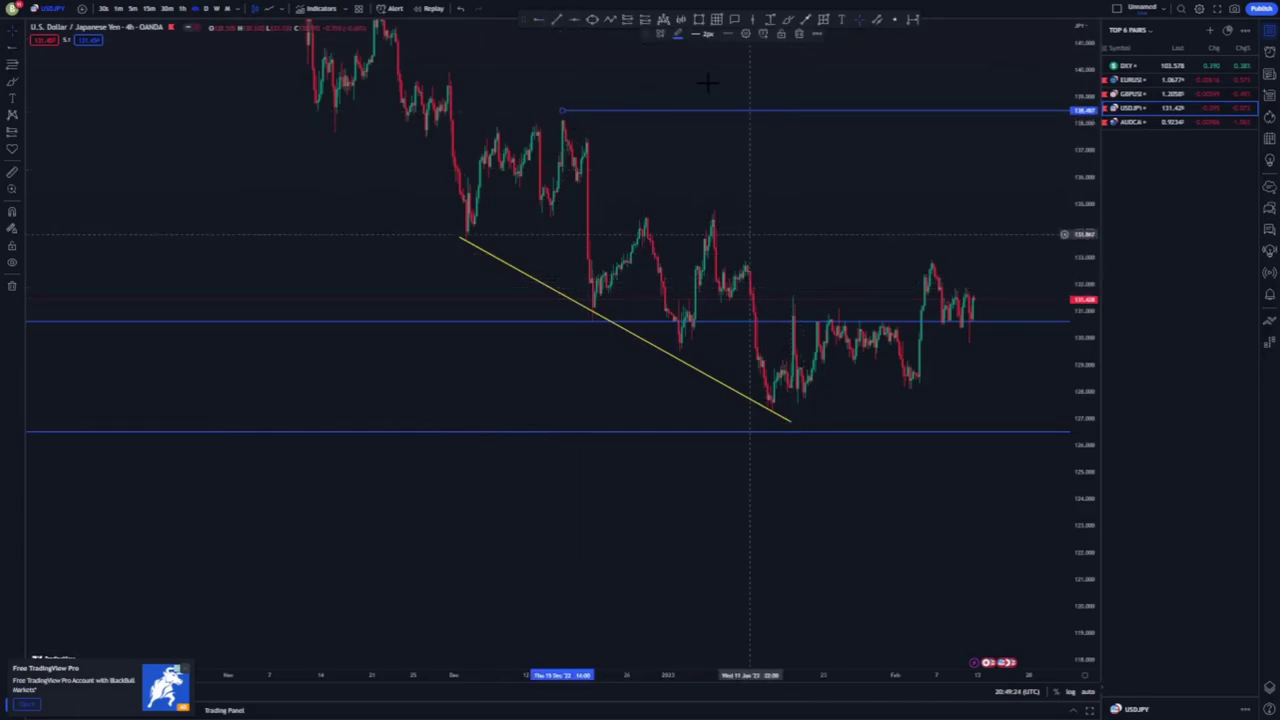
pyautogui.press('Delete')
pyautogui.click(557, 20)
pyautogui.moveTo(565, 115); pyautogui.dragTo(852, 300)
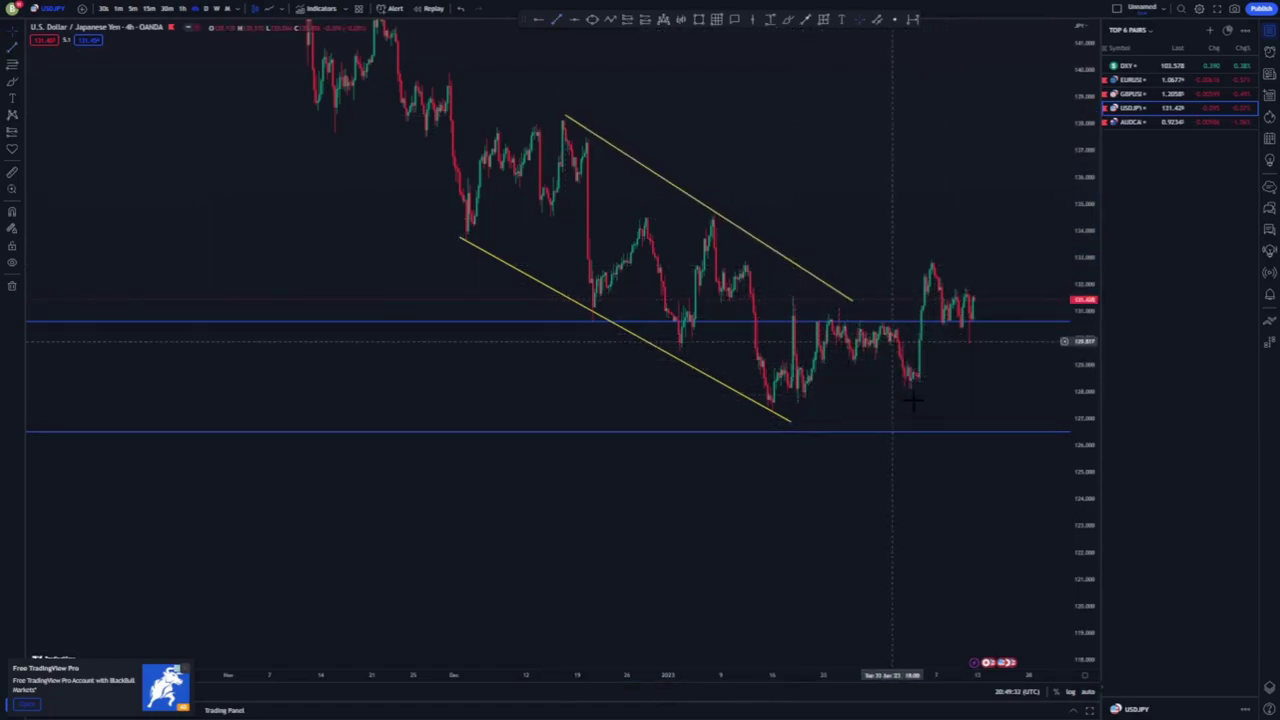
pyautogui.press('Delete')
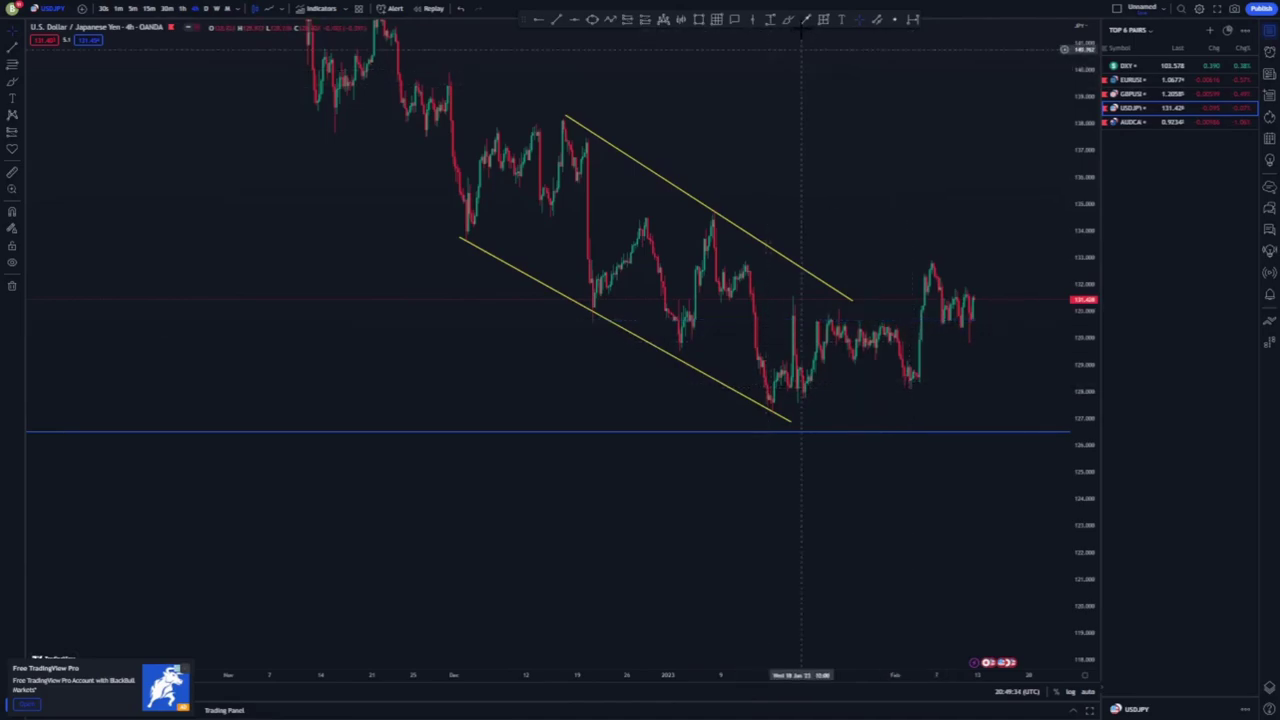
# Step: Draw an arrow along the steep early February rise and delete it
pyautogui.moveTo(912, 378); pyautogui.dragTo(928, 269)
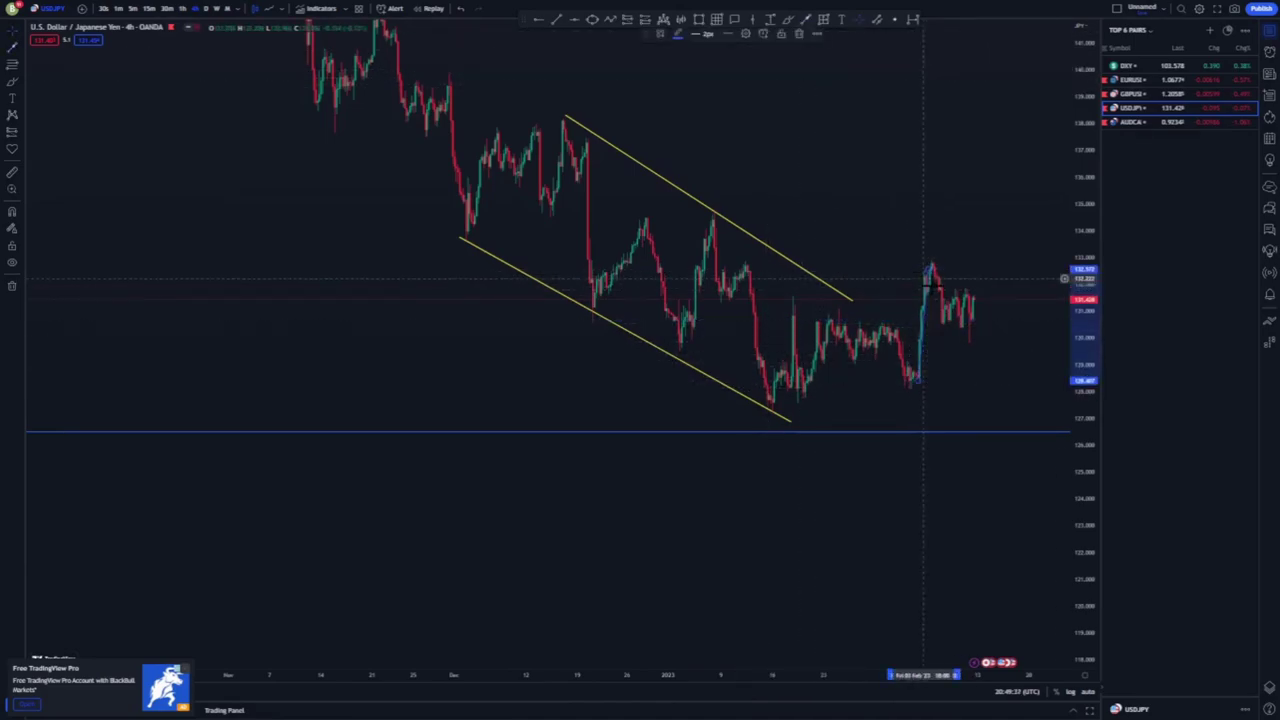
pyautogui.click(799, 35)
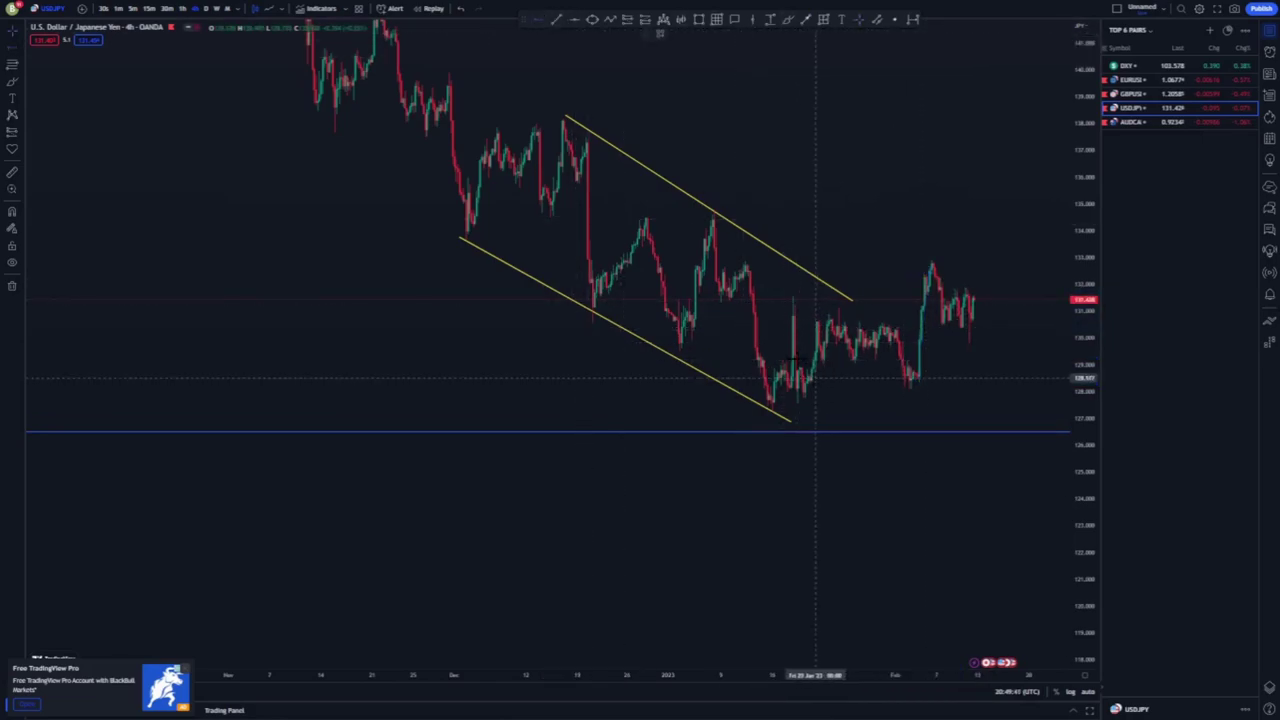
# Step: Draw a falling trend line along the highs from 17 January to 2 February
pyautogui.click(794, 296)
pyautogui.click(799, 34)
pyautogui.click(792, 297)
pyautogui.click(905, 328)
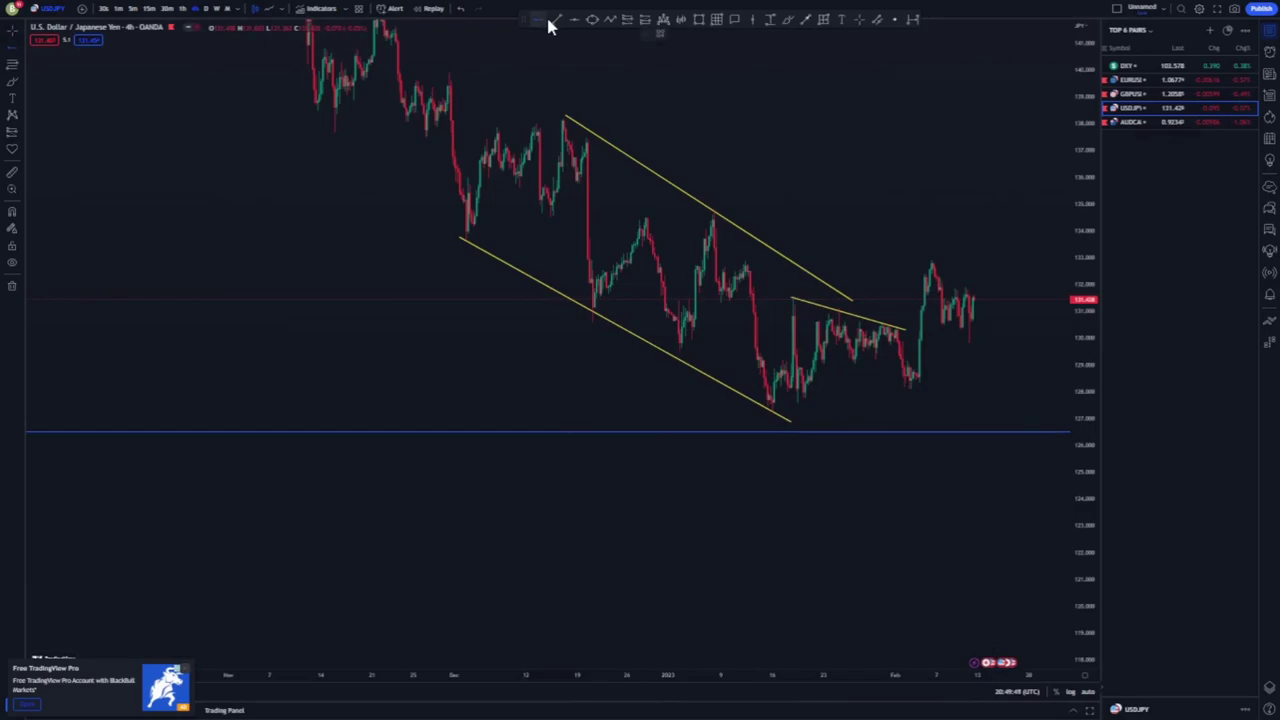
# Step: Draw a slightly rising trend line under the lows from mid-January to early February
pyautogui.click(802, 398)
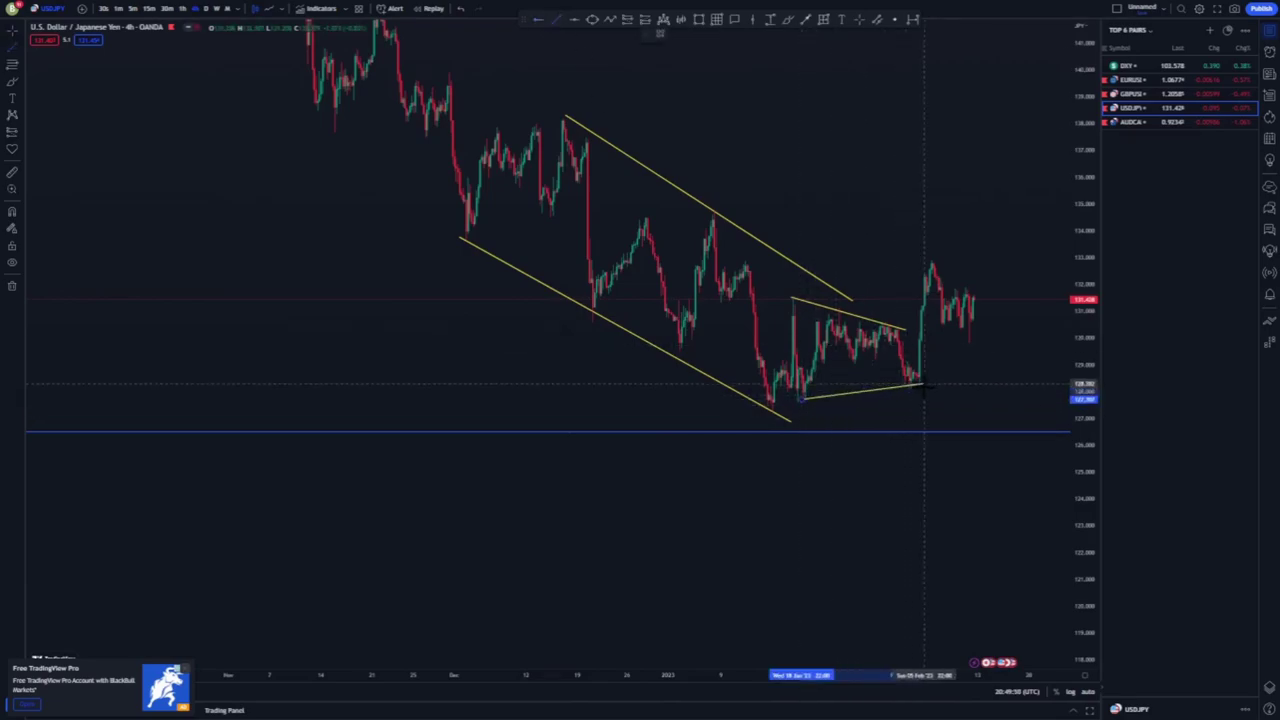
pyautogui.click(922, 388)
pyautogui.click(914, 333)
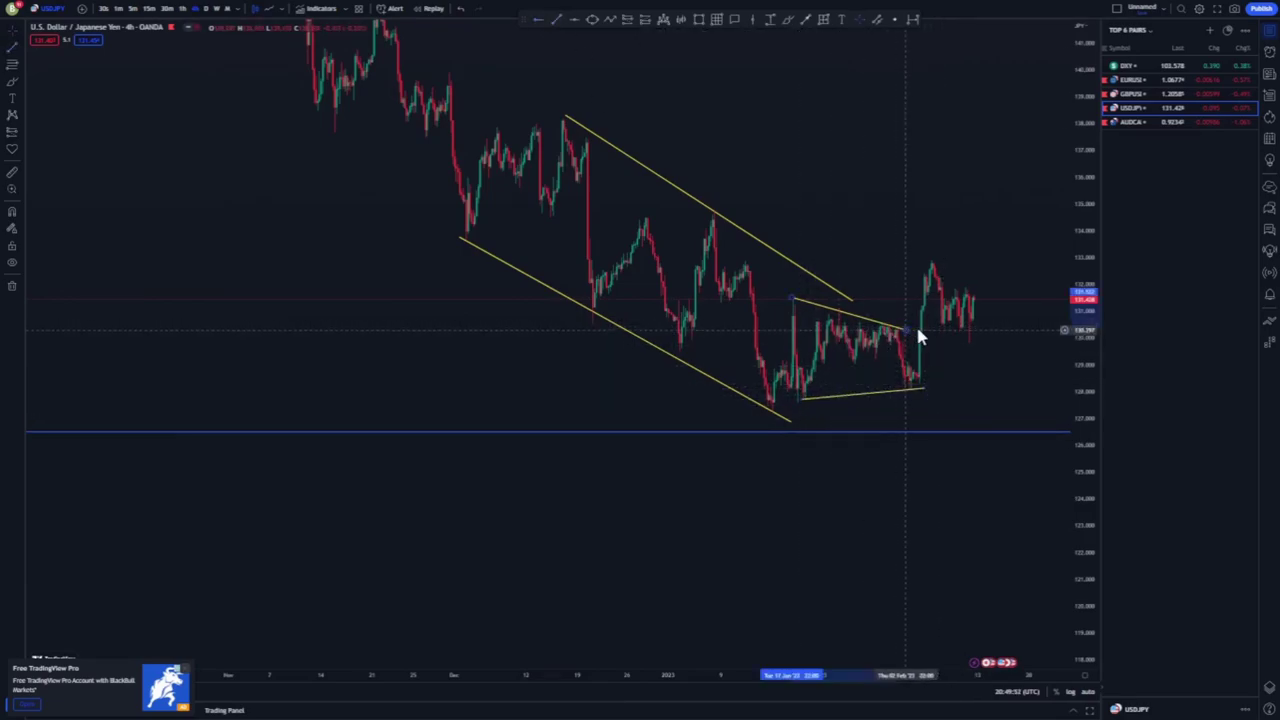
pyautogui.click(980, 480)
# Step: Switch to the 1-hour timeframe and extend the large falling channel's lower line towards the blue ray and its upper line to 1 February
pyautogui.scroll(-4, 968, 554)
pyautogui.moveTo(890, 573); pyautogui.dragTo(755, 605)
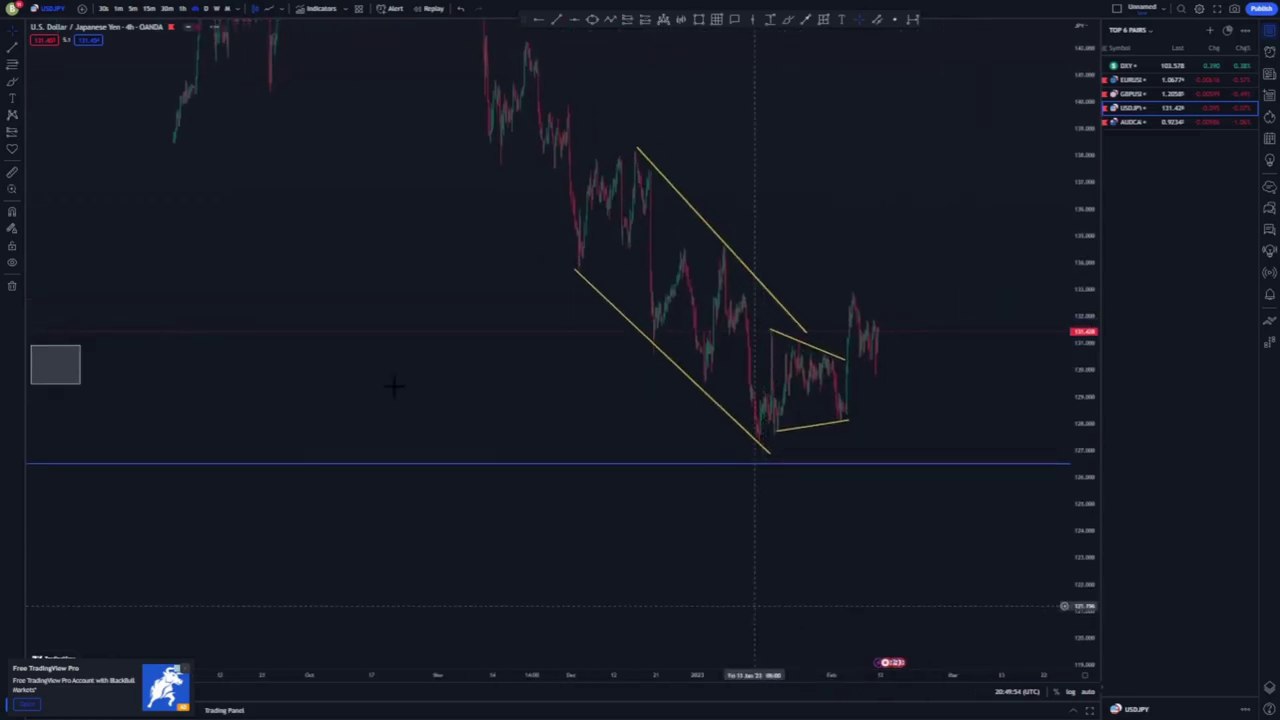
pyautogui.click(181, 8)
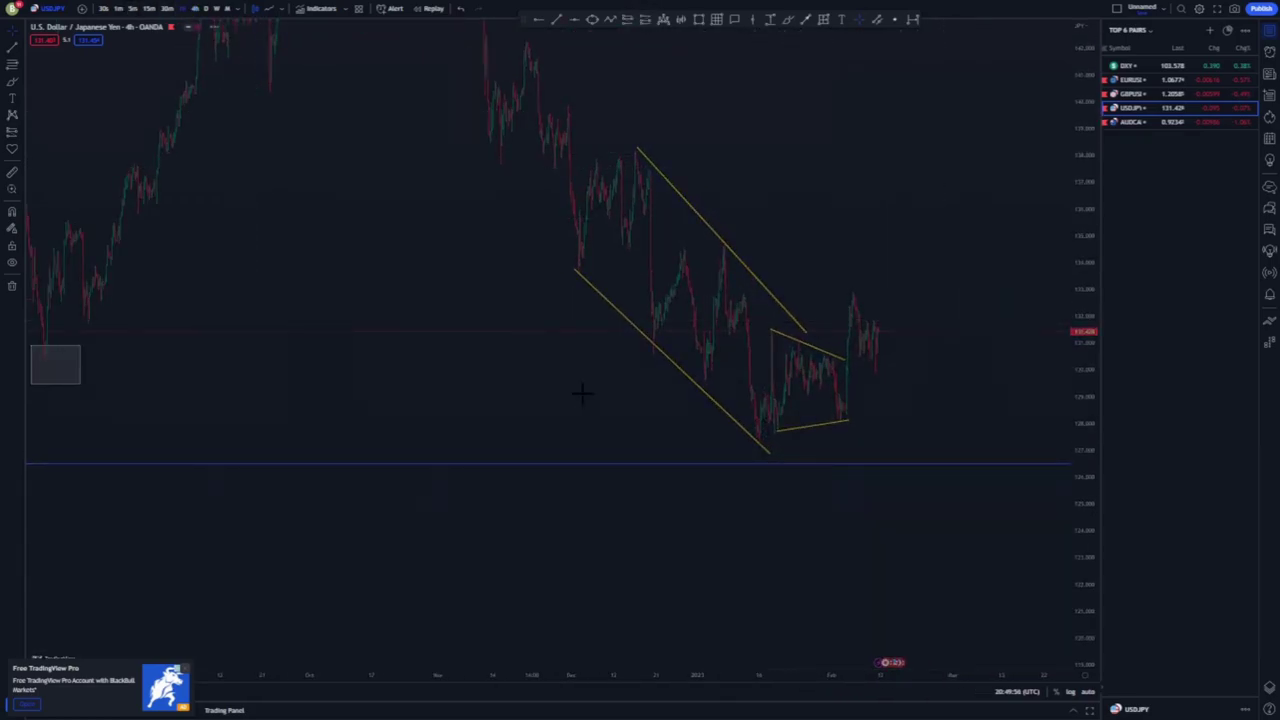
pyautogui.scroll(-8, 912, 462)
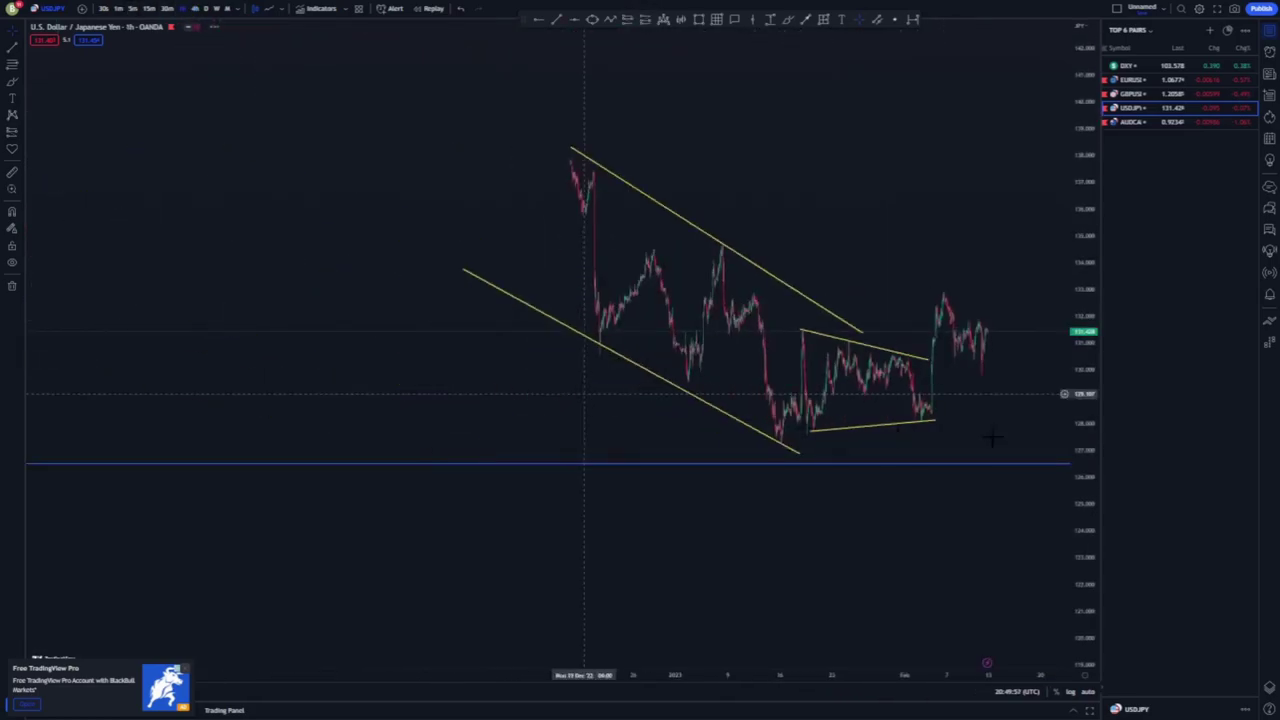
pyautogui.click(912, 460)
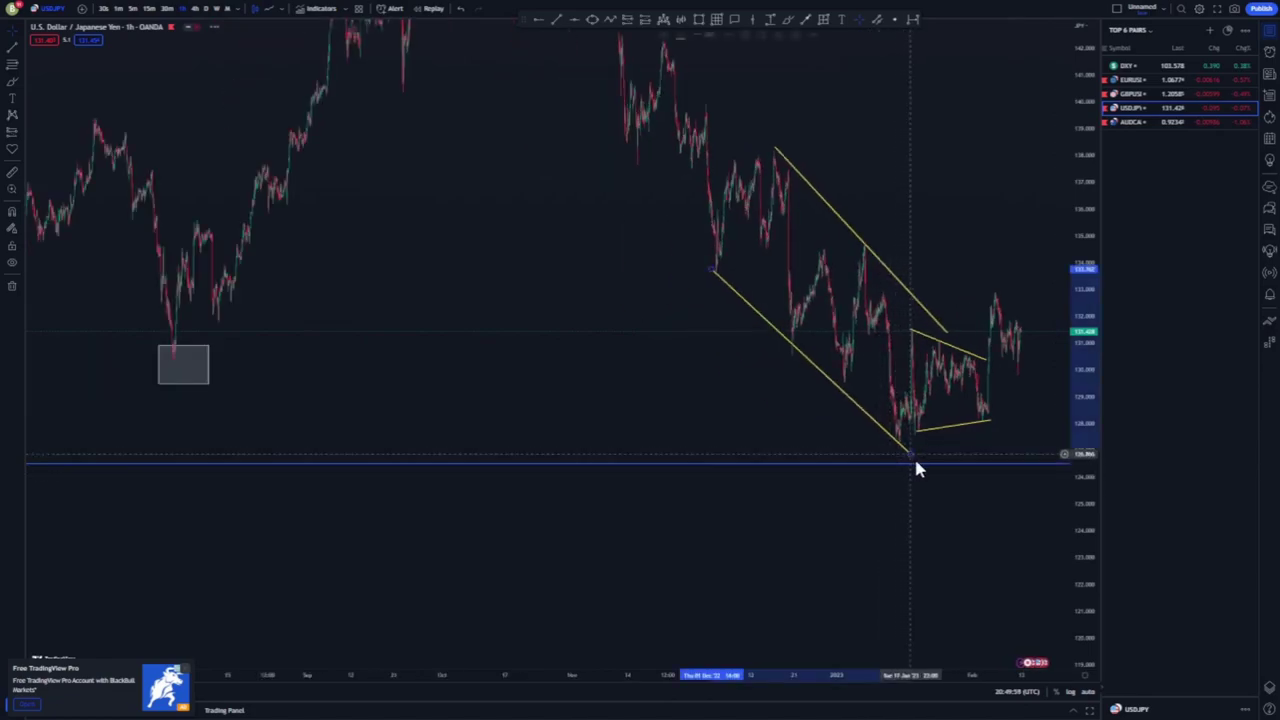
pyautogui.click(966, 342)
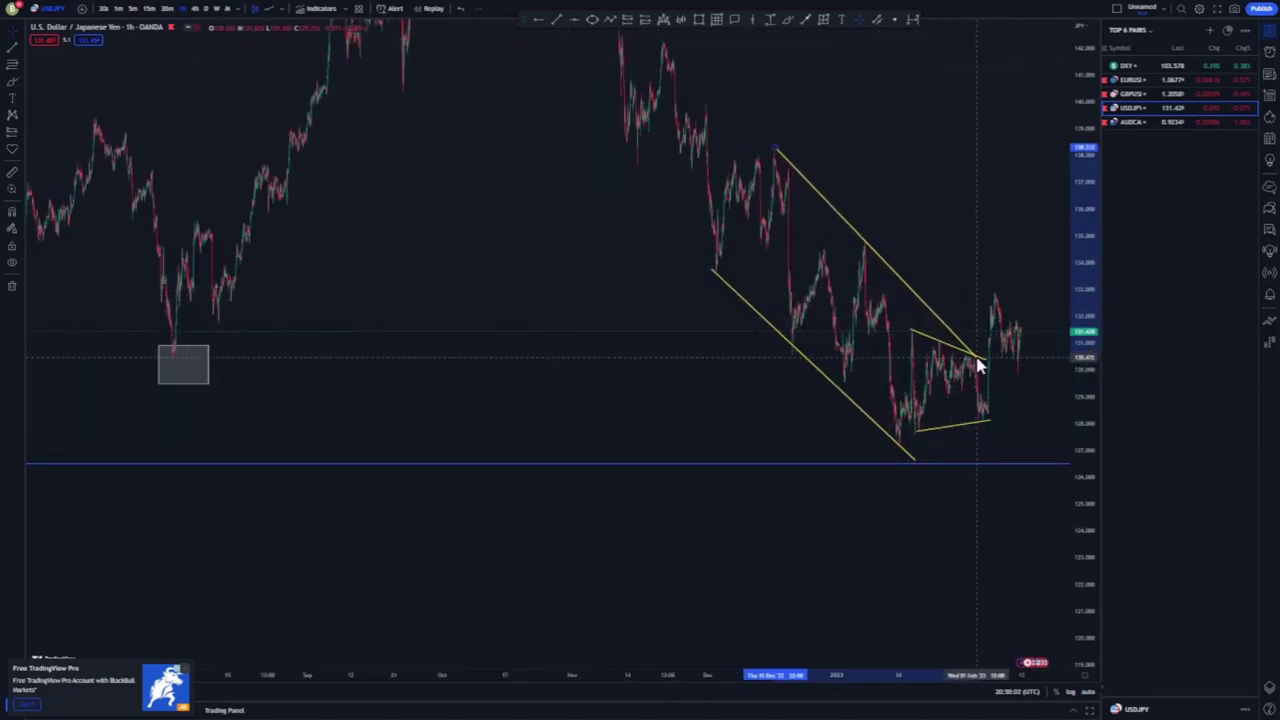
# Step: Adjust the lower channel line so it starts at the early December low and ends on the blue ray at about 126.5
pyautogui.scroll(3, 969, 400)
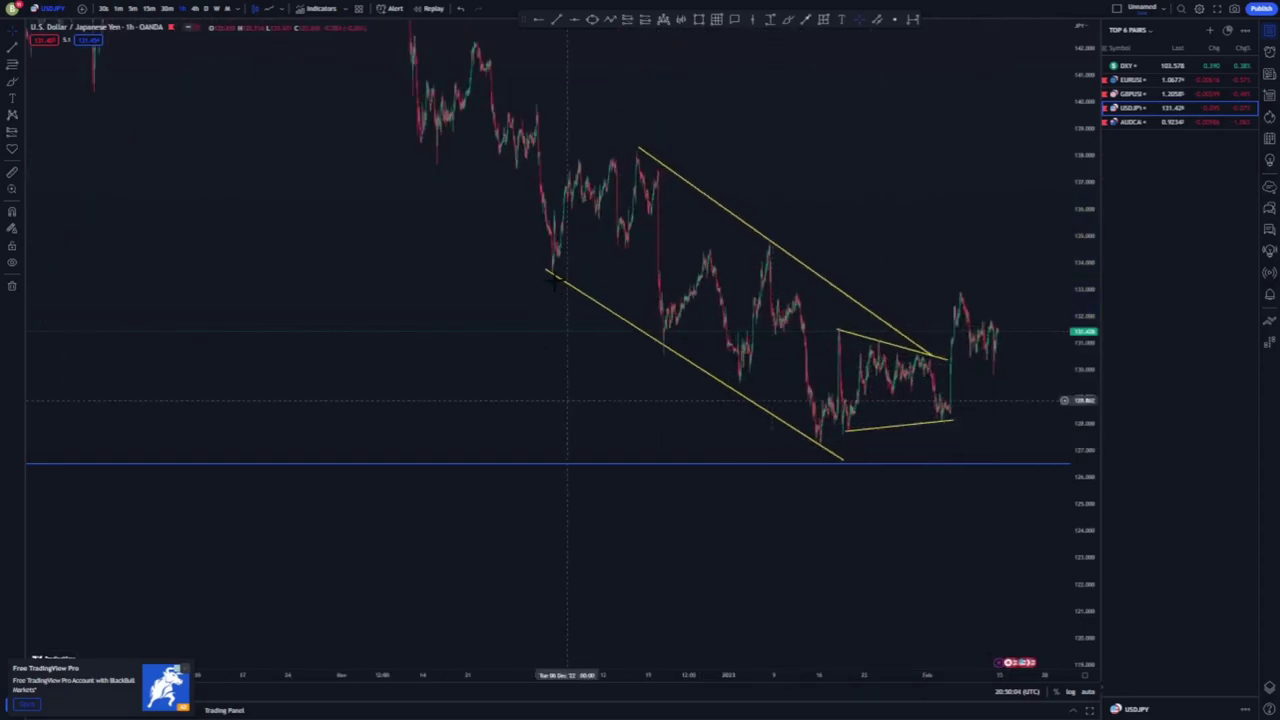
pyautogui.click(549, 272)
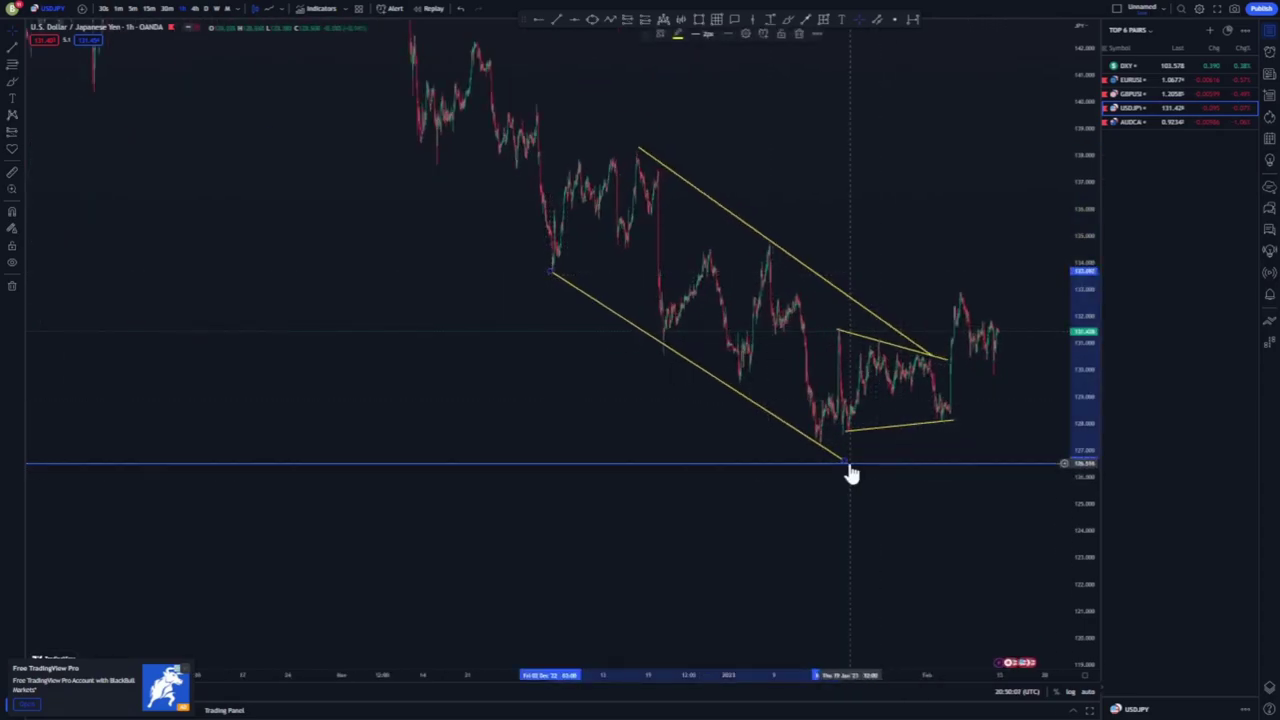
pyautogui.click(929, 502)
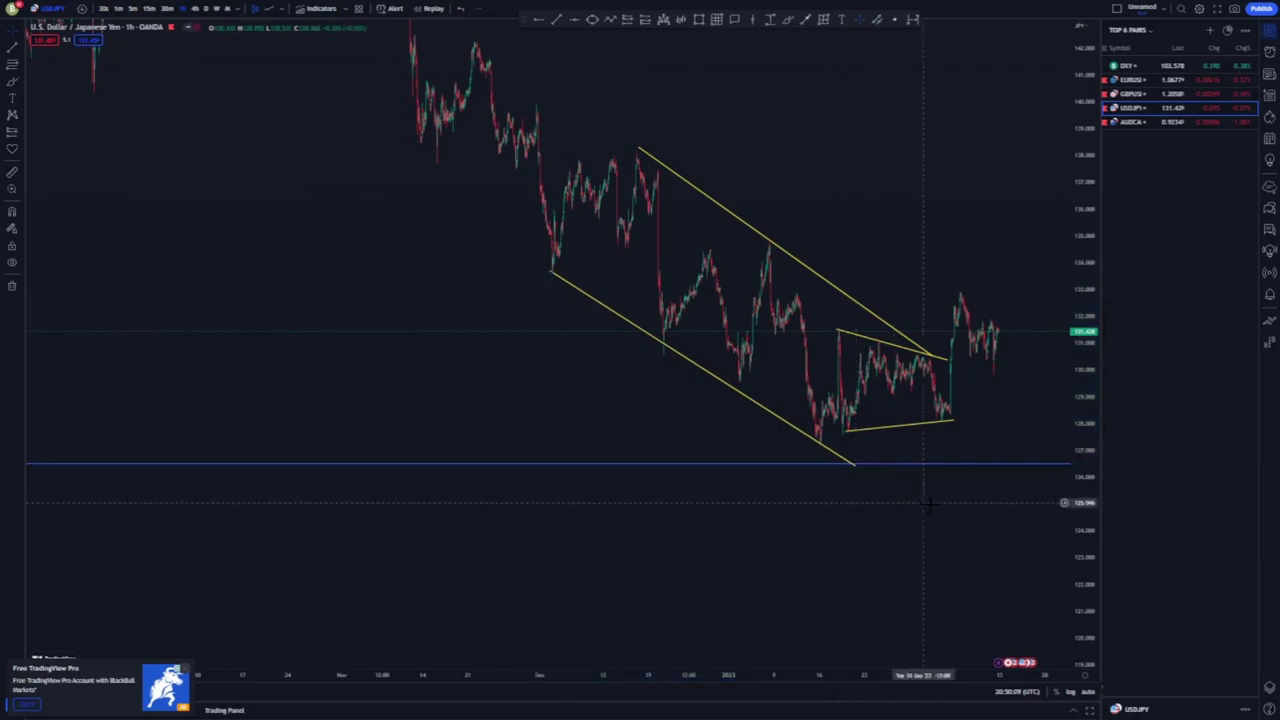
# Step: Draw a falling trend line under the February pullback's lows, from 3 to 10 February
pyautogui.scroll(4, 931, 503)
pyautogui.moveTo(1076, 538); pyautogui.dragTo(1076, 355)
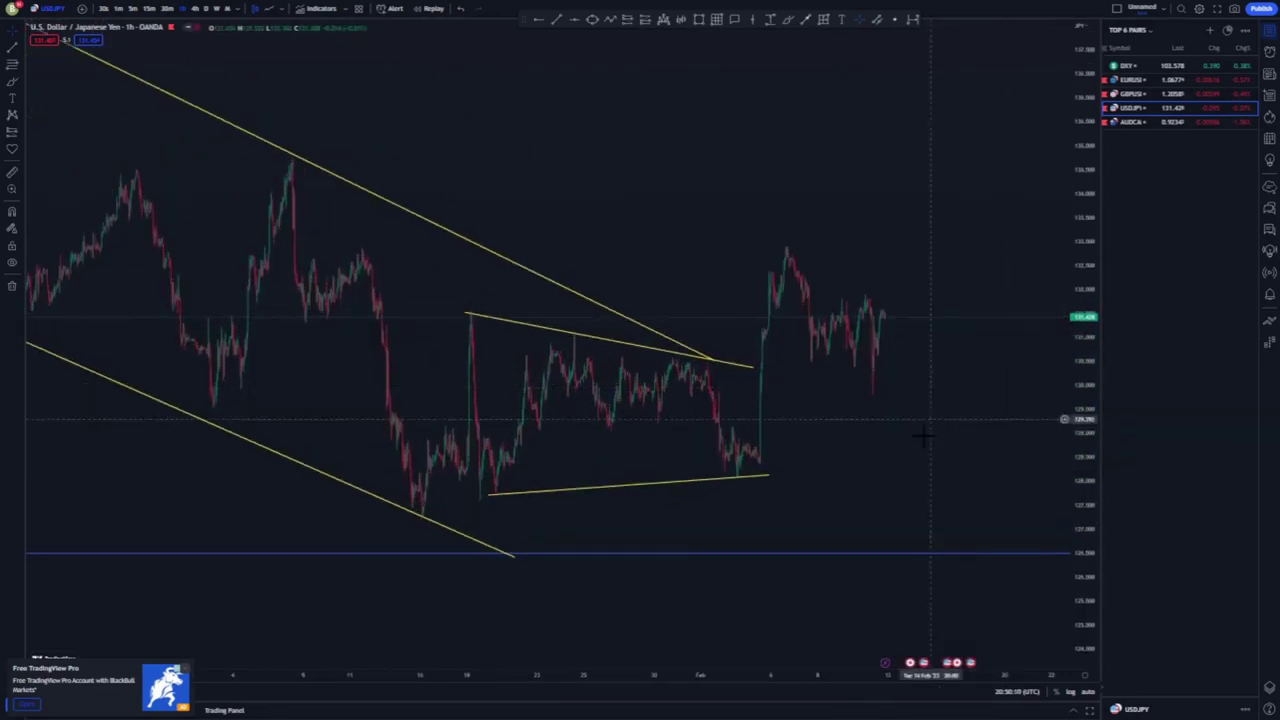
pyautogui.scroll(3, 923, 437)
pyautogui.scroll(3, 761, 464)
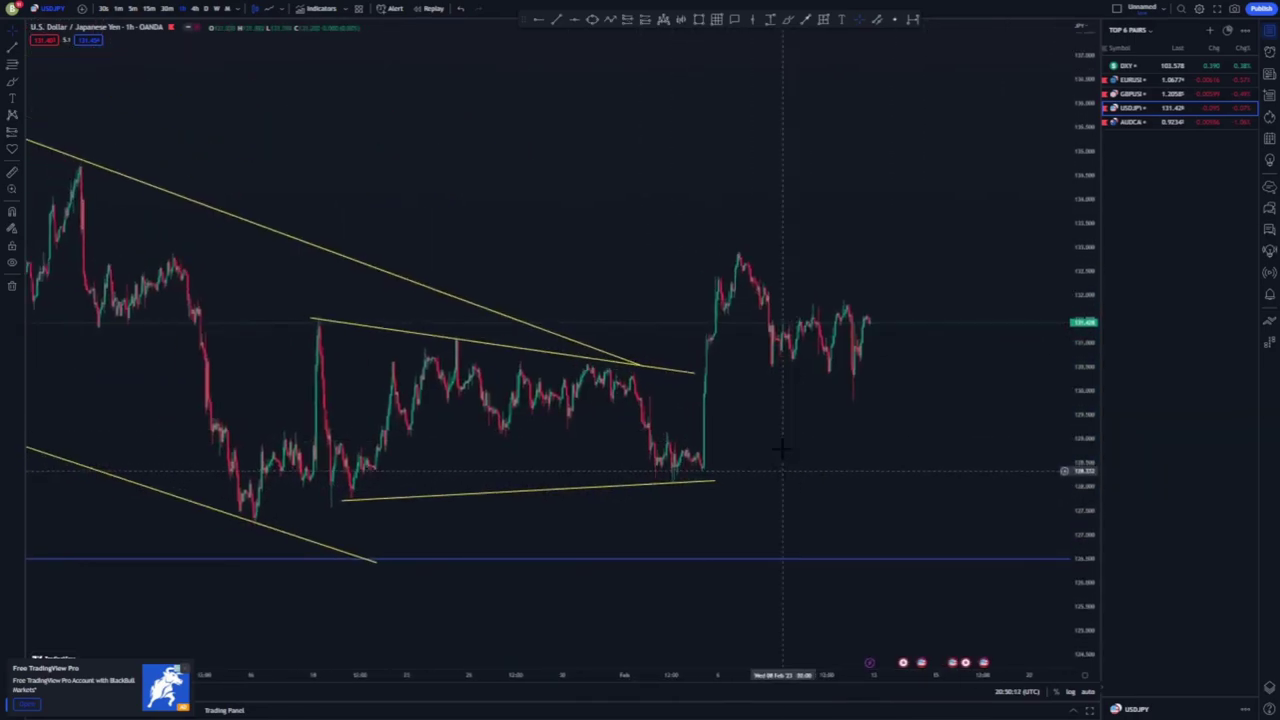
pyautogui.moveTo(632, 343); pyautogui.dragTo(818, 403)
# Step: Draw a falling trend line along the pullback's highs from 6 to 13 February, forming a flag with the lower line
pyautogui.click(558, 21)
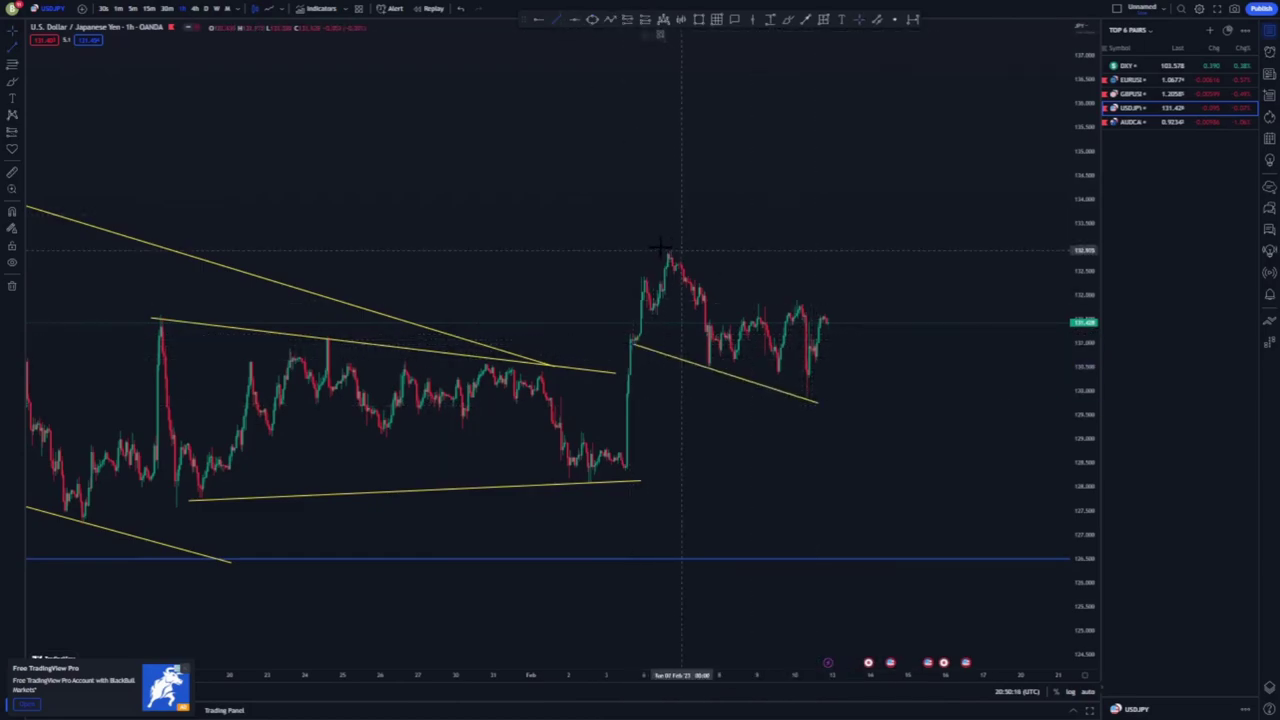
pyautogui.moveTo(667, 250)
pyautogui.mouseDown()
pyautogui.moveTo(829, 302)
pyautogui.moveTo(845, 320)
pyautogui.mouseUp()
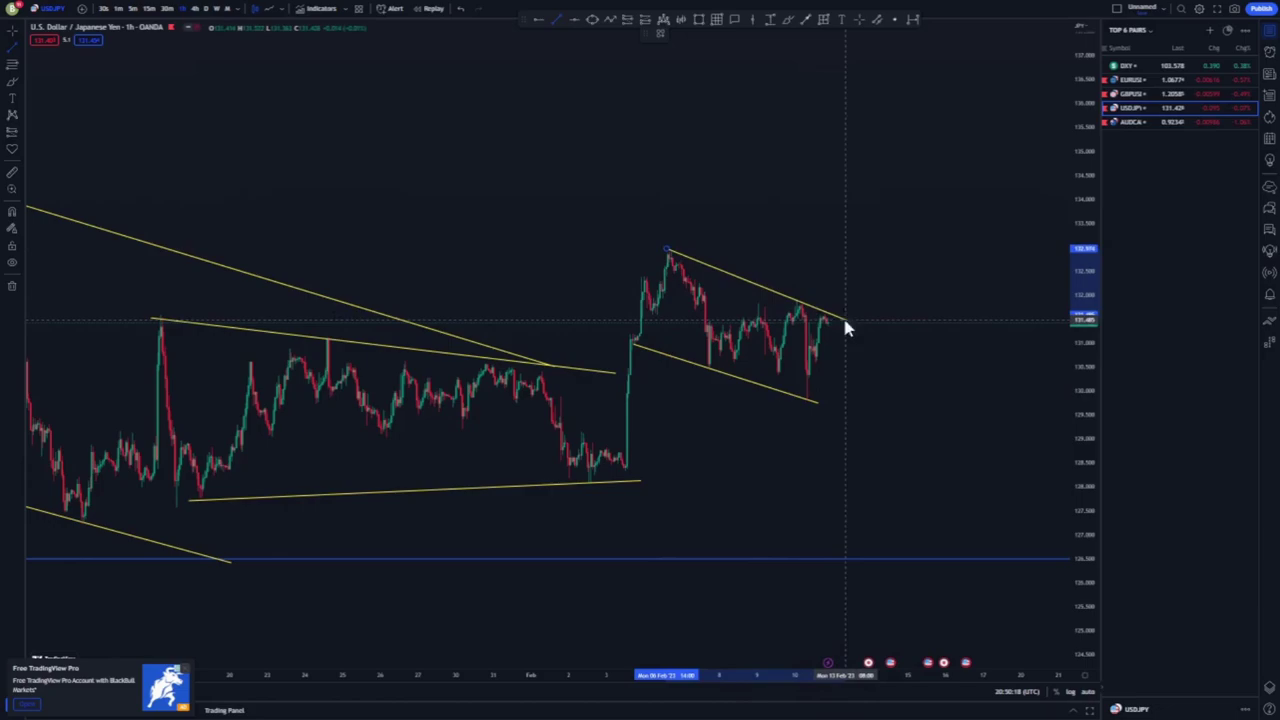
pyautogui.click(636, 345)
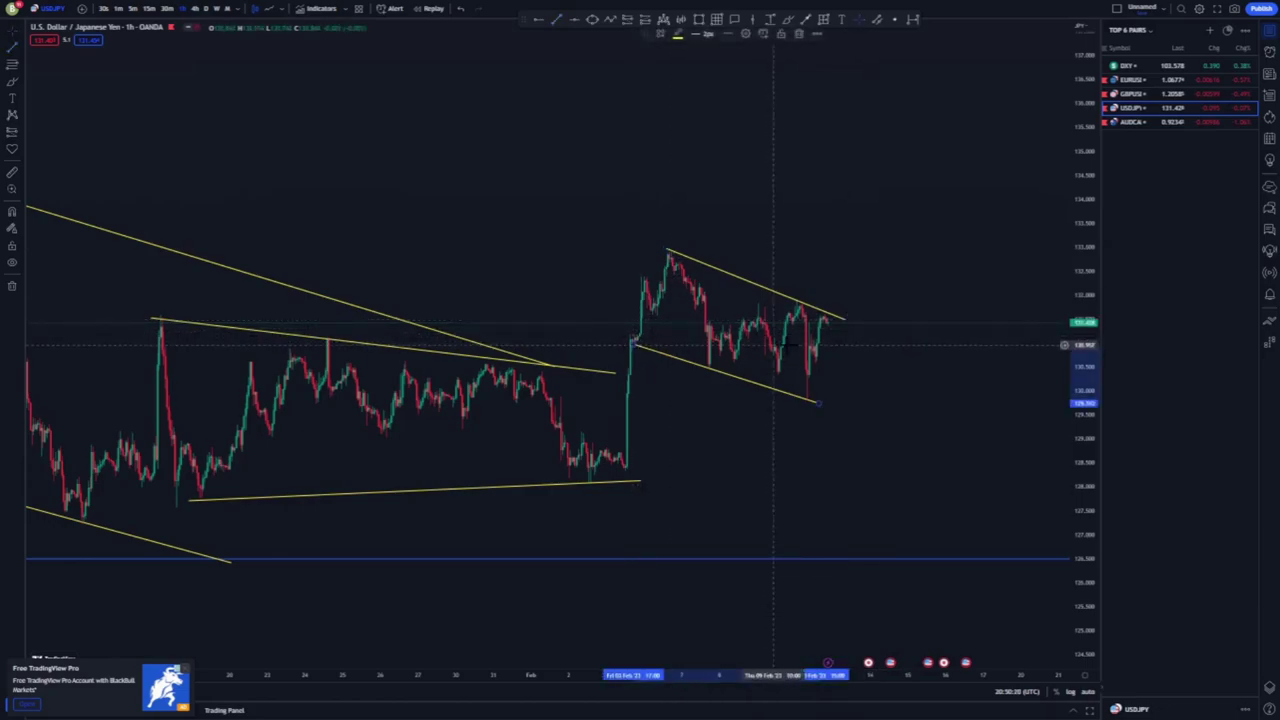
# Step: Sketch a small freehand zigzag after the current price and draw a short falling trend line beneath it
pyautogui.click(831, 322)
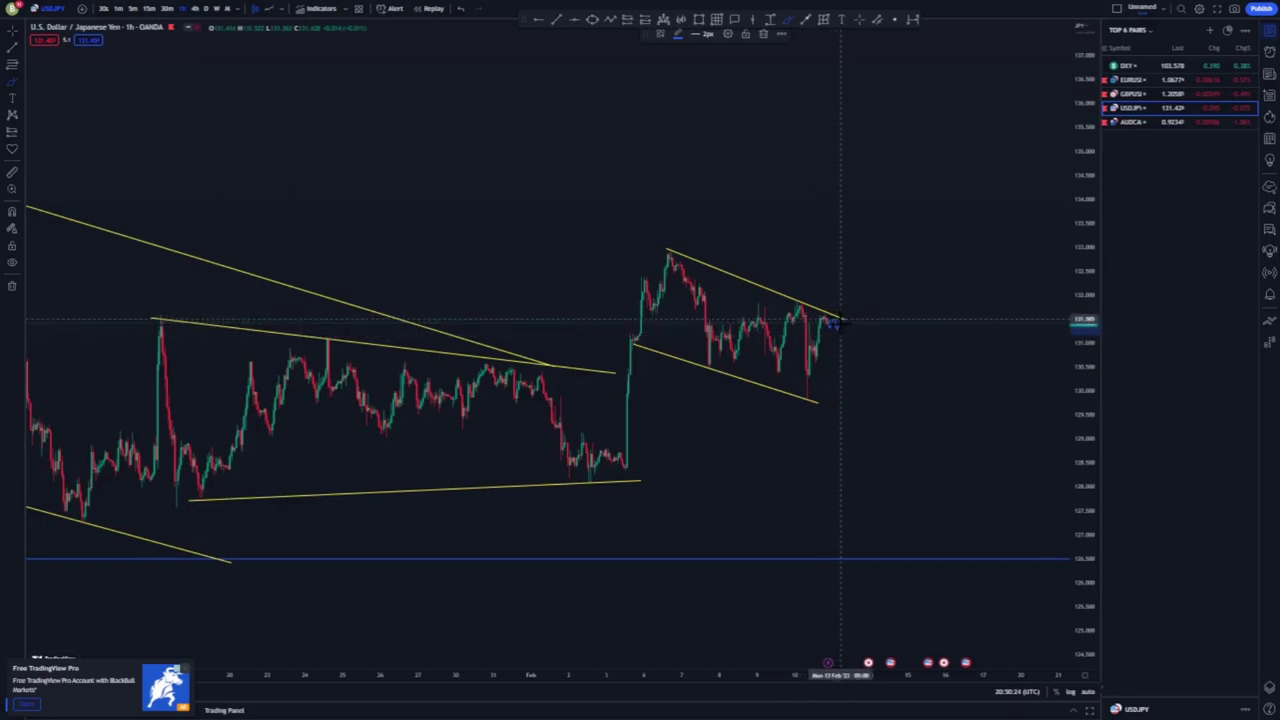
pyautogui.moveTo(843, 323); pyautogui.dragTo(842, 328)
pyautogui.click(557, 20)
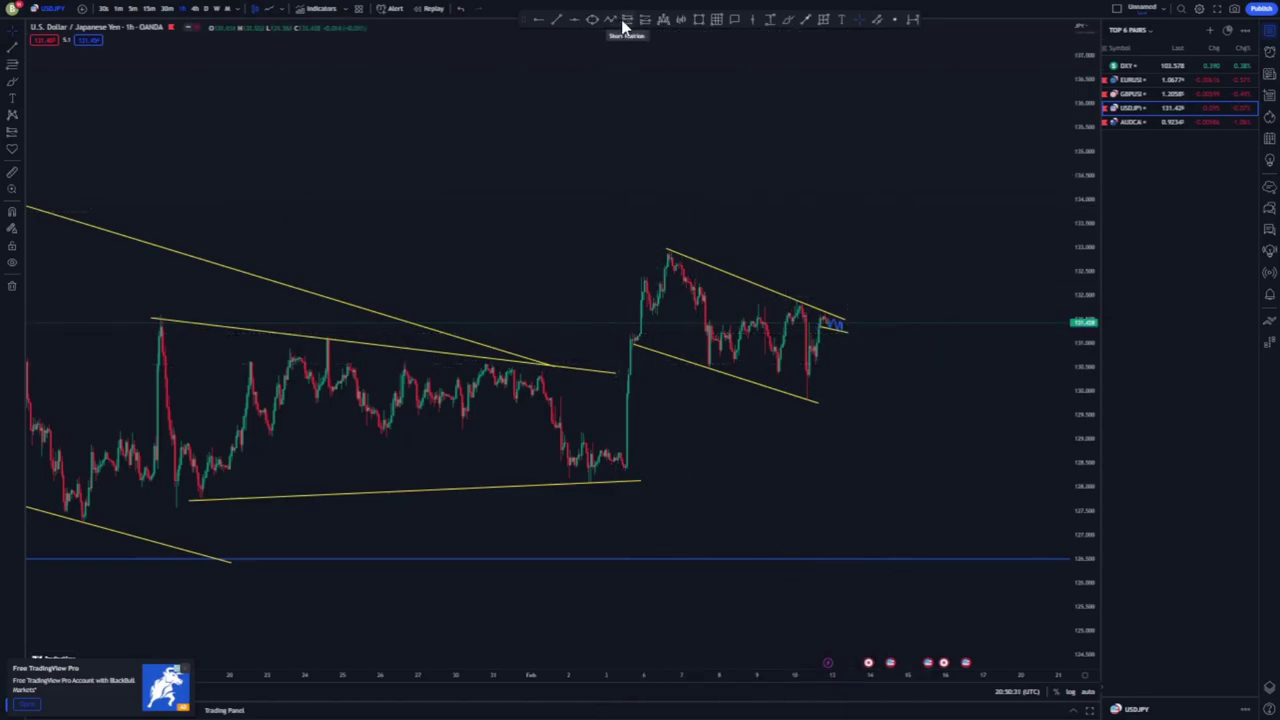
# Step: Place a long position at the flag breakout with a 54.9-pip stop and draw an arrow up to its target, raised to about 133.9
pyautogui.click(843, 318)
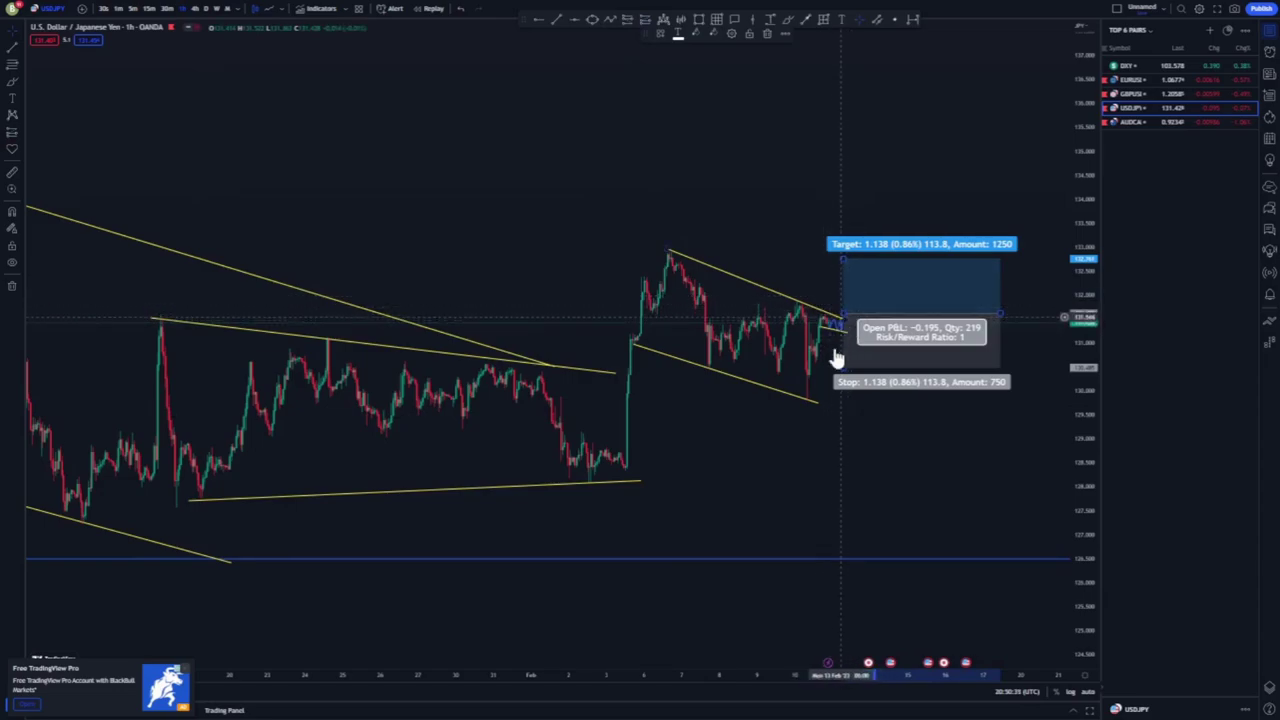
pyautogui.moveTo(841, 367); pyautogui.dragTo(838, 340)
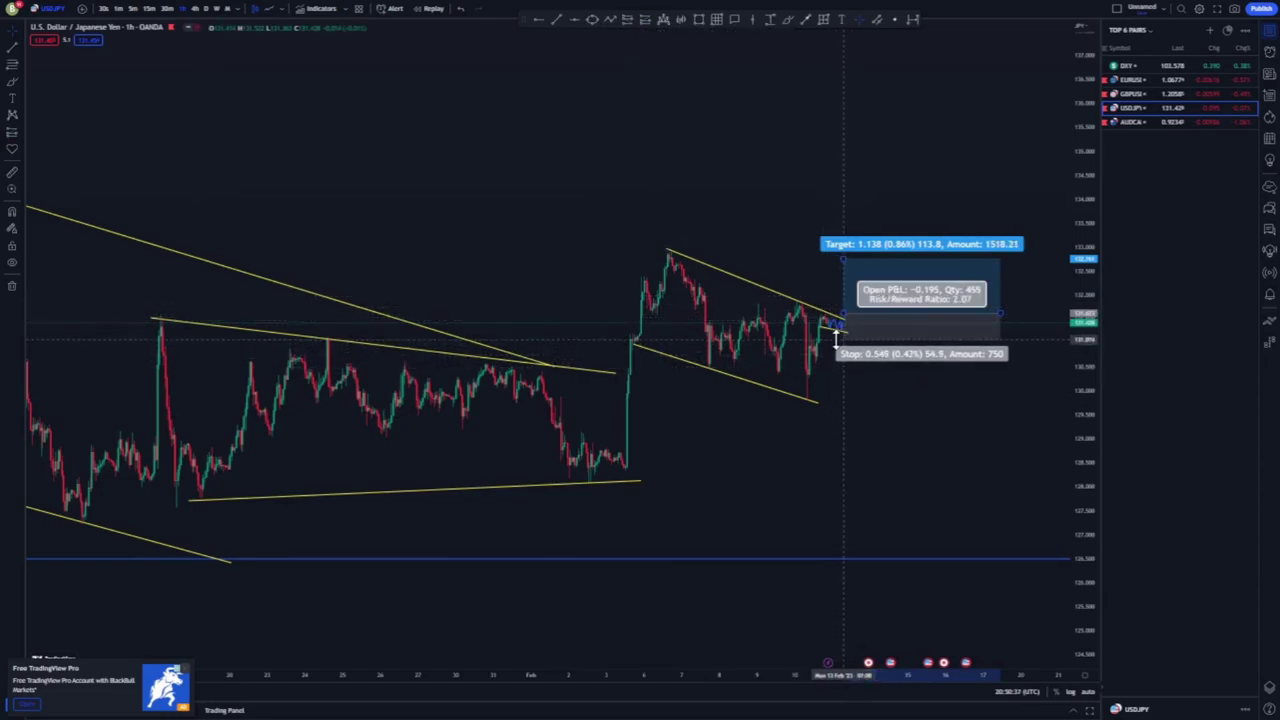
pyautogui.click(897, 390)
pyautogui.moveTo(896, 390); pyautogui.dragTo(870, 447)
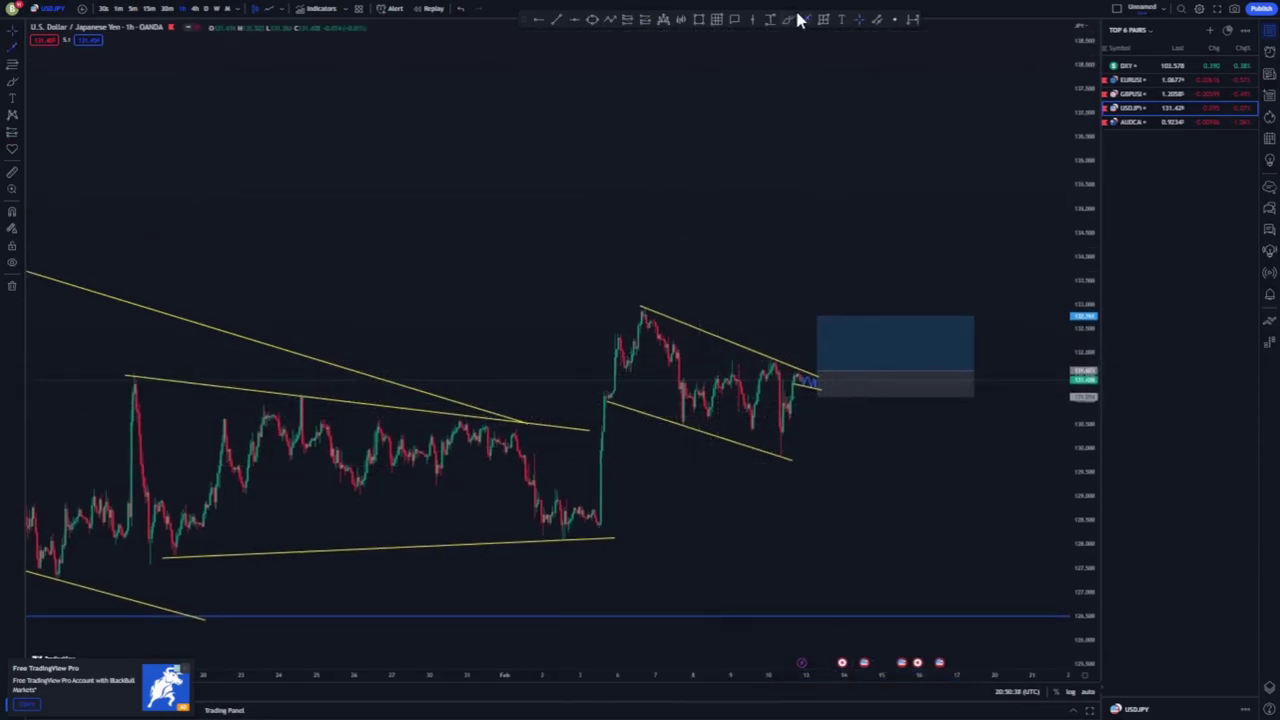
pyautogui.moveTo(819, 316); pyautogui.dragTo(812, 234)
# Step: Delete the upward arrow and the long position at the flag breakout
pyautogui.scroll(-3, 840, 398)
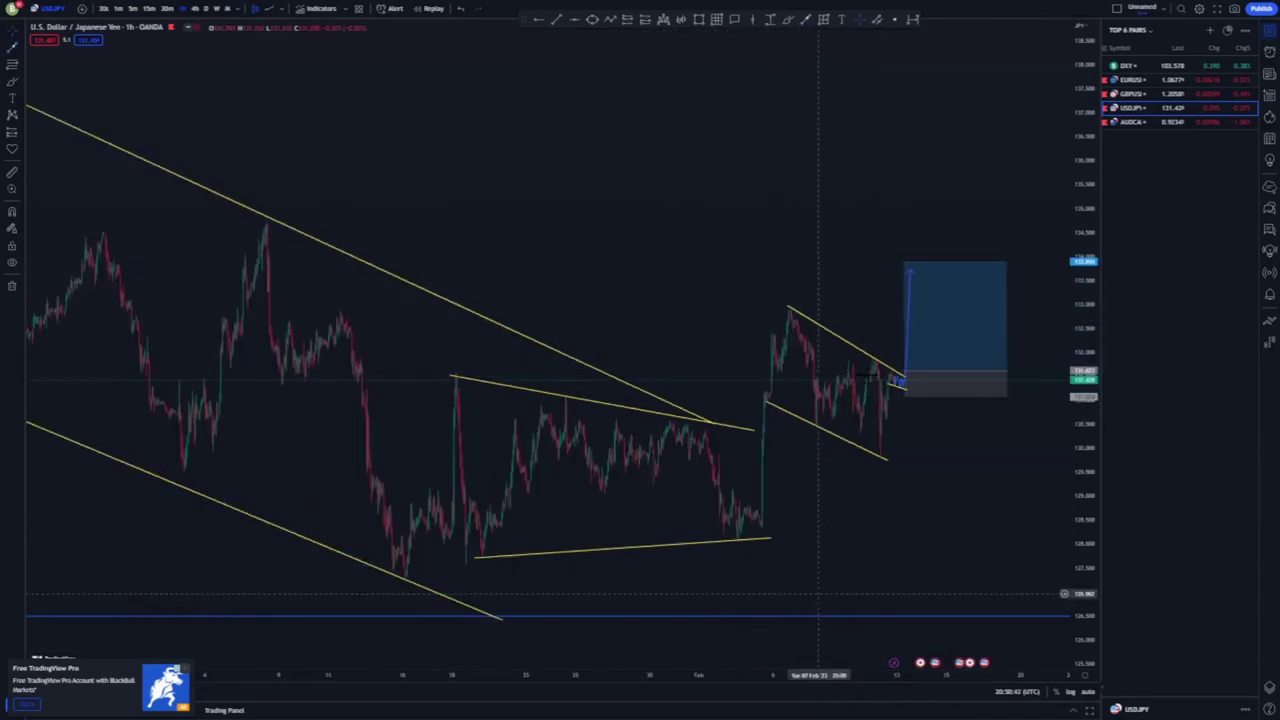
pyautogui.press('Delete')
pyautogui.click(940, 366)
pyautogui.press('Delete')
pyautogui.scroll(2, 893, 448)
pyautogui.scroll(1, 820, 103)
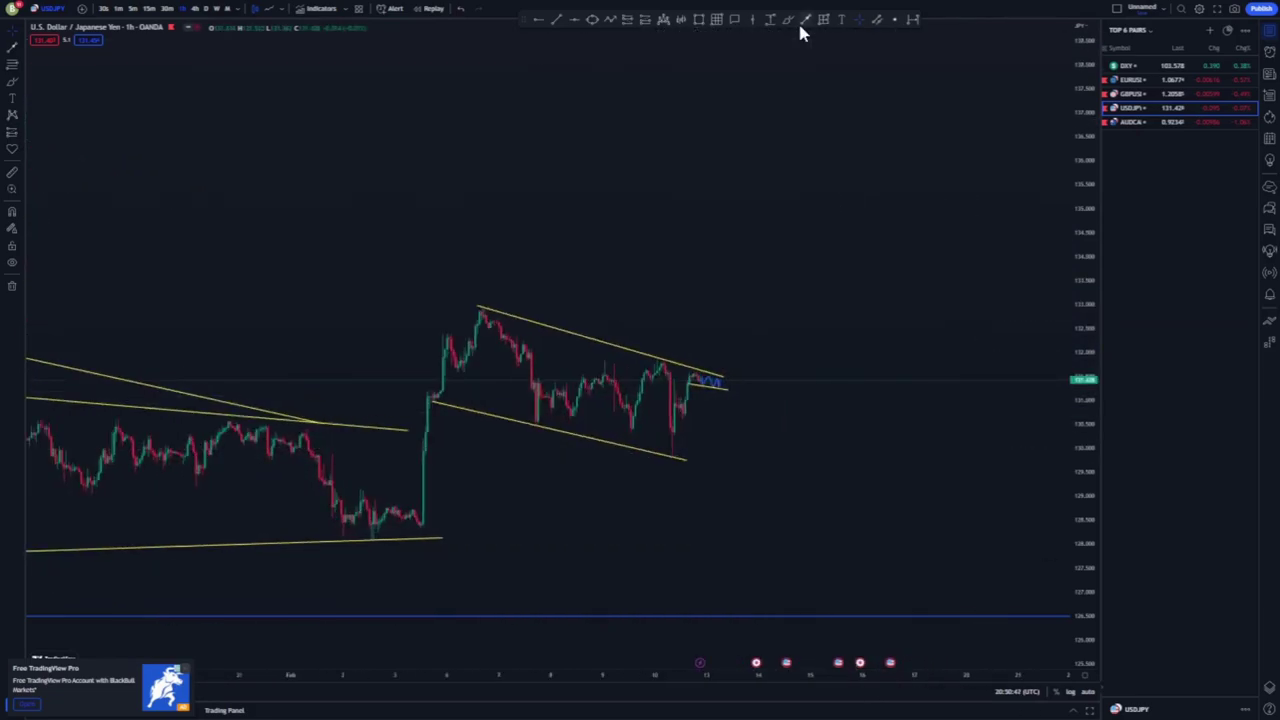
# Step: Sketch a freehand breakout from the flag up to about 132.5, followed by a small consolidation zigzag under a flat top
pyautogui.click(789, 20)
pyautogui.moveTo(717, 383); pyautogui.dragTo(727, 340)
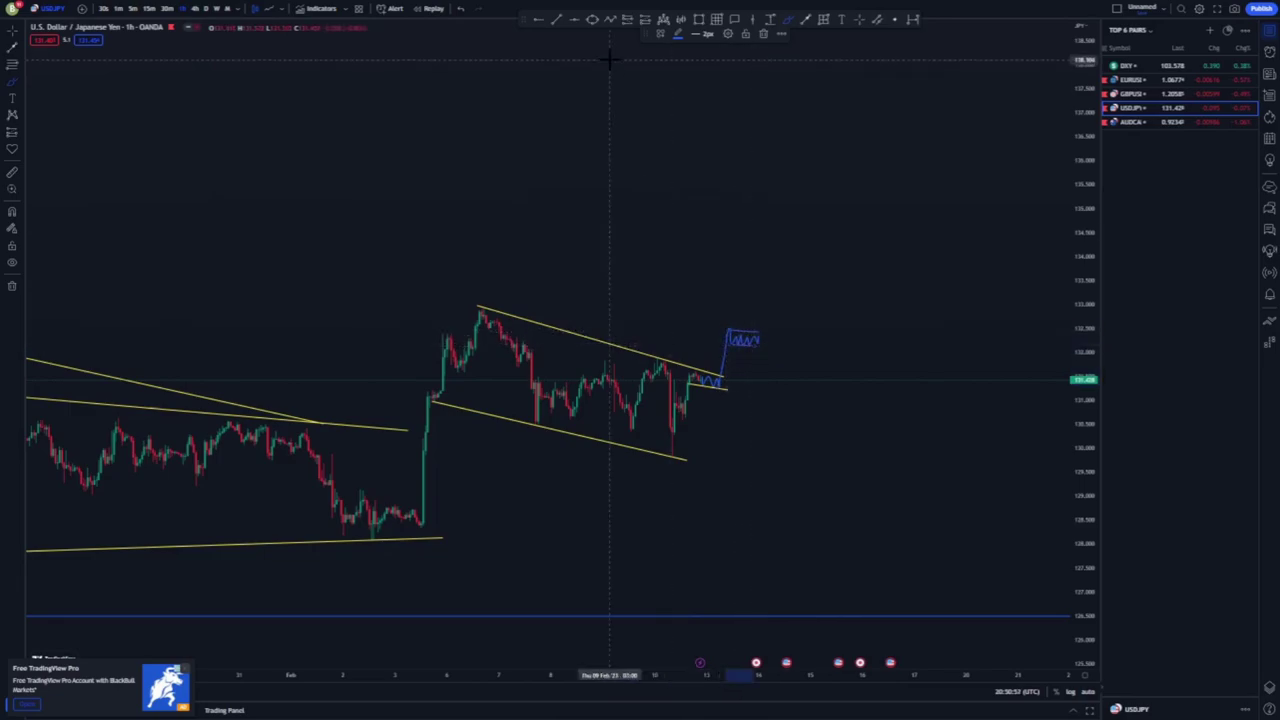
pyautogui.click(862, 18)
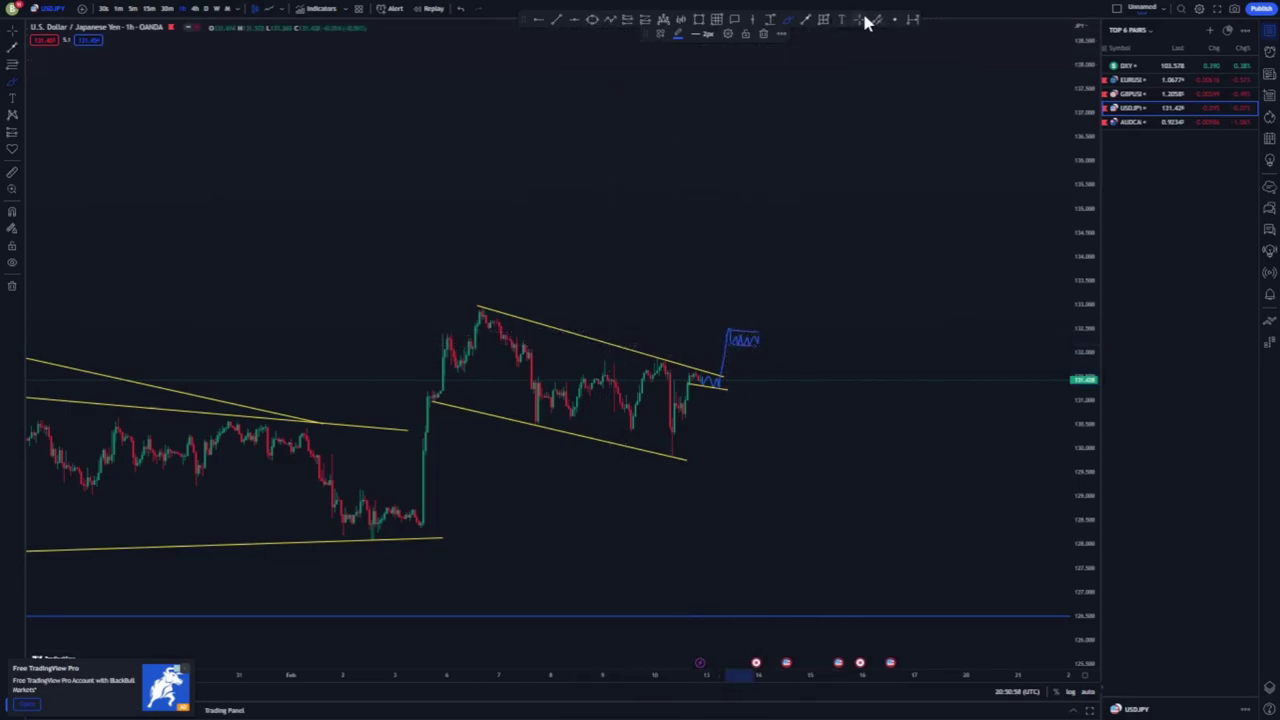
# Step: Place a long position at about 132.5 after the sketched consolidation, with a 58.8-pip stop
pyautogui.click(645, 21)
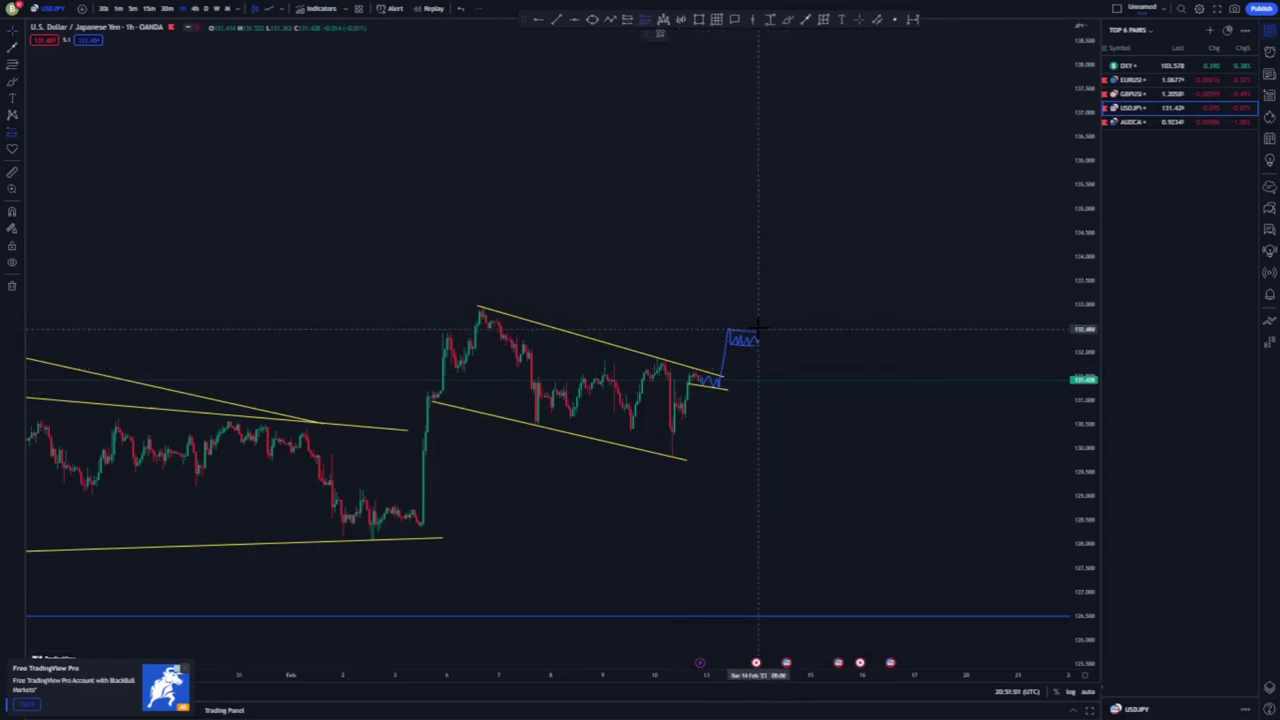
pyautogui.click(758, 328)
pyautogui.moveTo(758, 378); pyautogui.dragTo(758, 356)
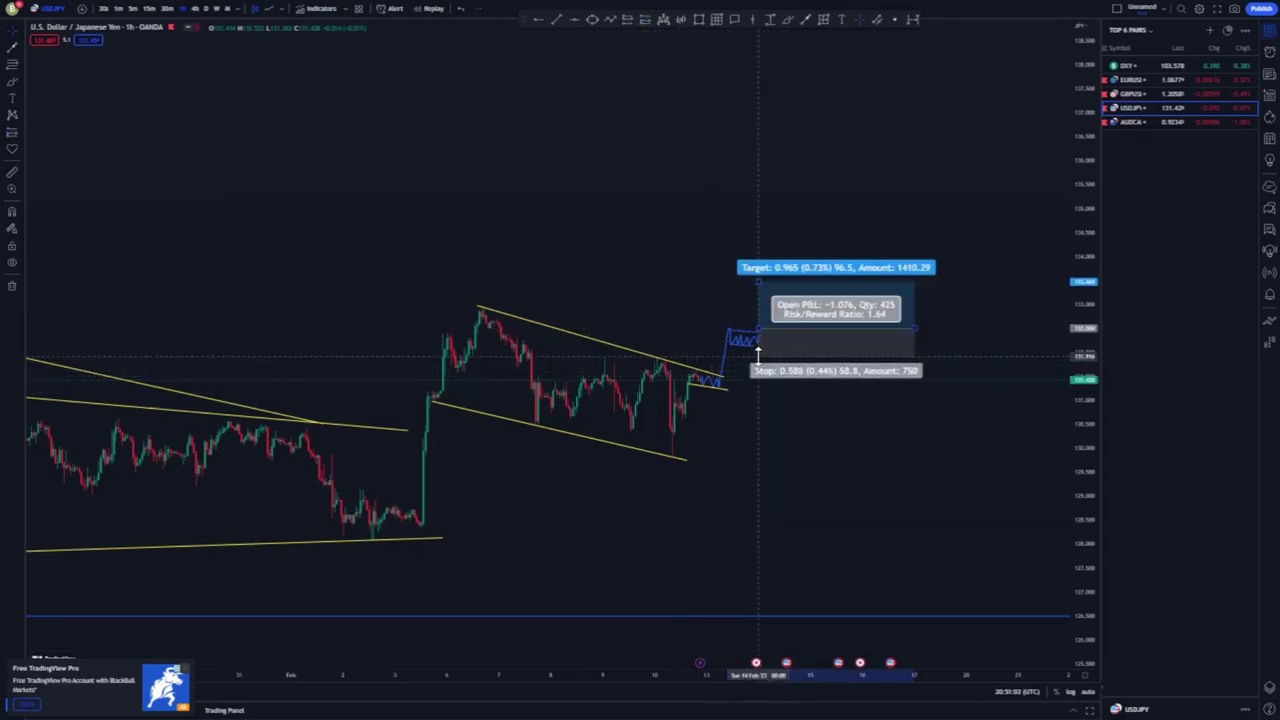
# Step: Draw a horizontal ray from the mid-December high where the channel's upper line starts, at about 138.1
pyautogui.scroll(-8, 778, 479)
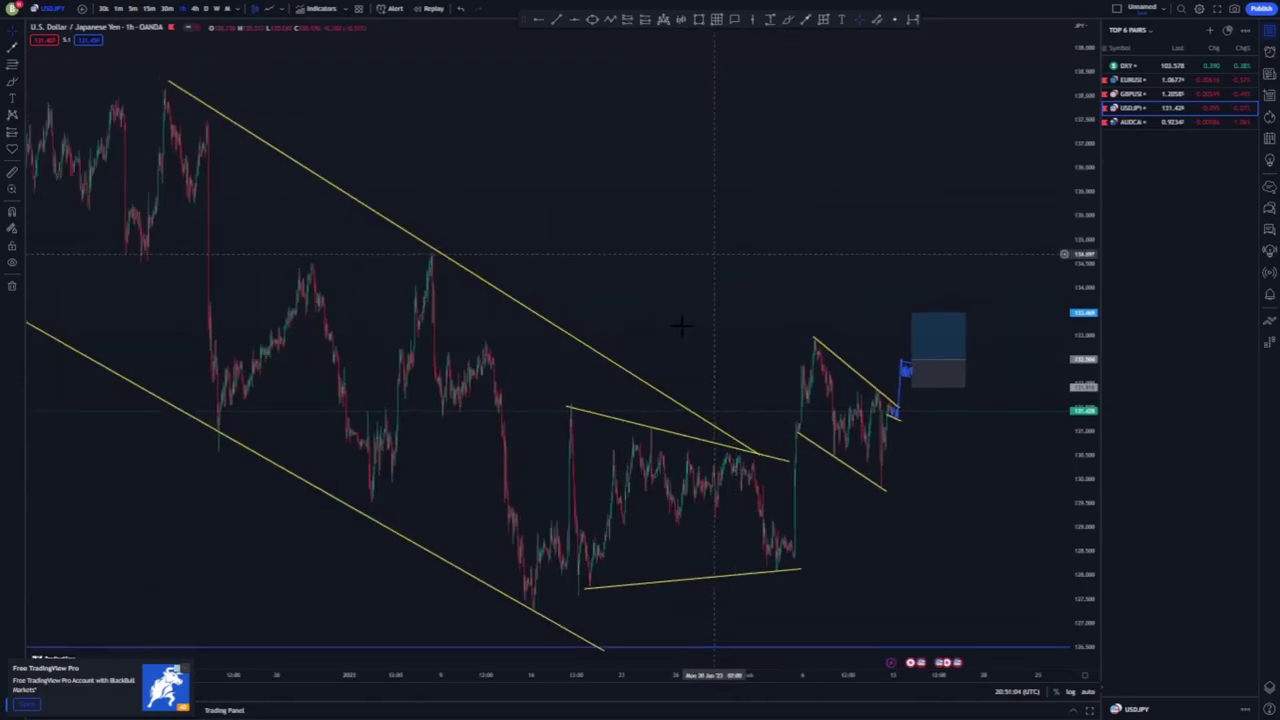
pyautogui.click(517, 121)
pyautogui.moveTo(1083, 178); pyautogui.dragTo(1083, 420)
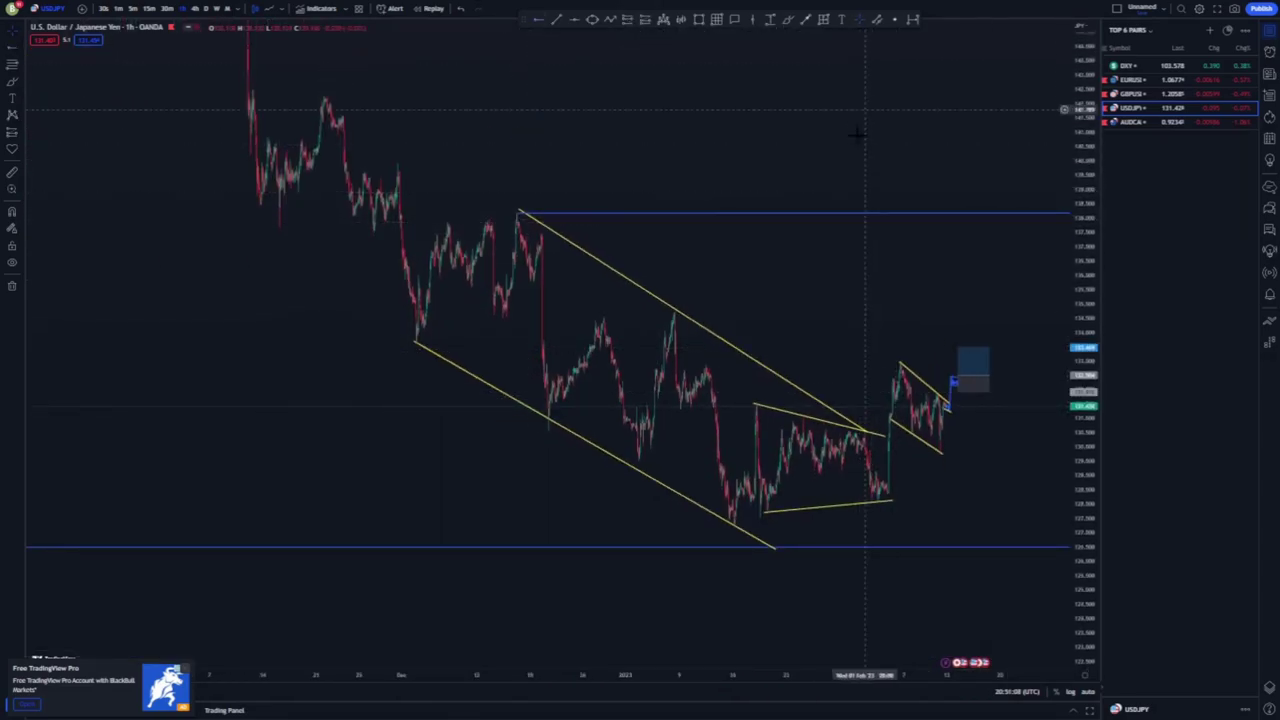
# Step: Raise the long position's target to the horizontal ray at the mid-December high, about 138.15
pyautogui.moveTo(838, 176); pyautogui.dragTo(726, 311)
pyautogui.scroll(-5, 726, 311)
pyautogui.moveTo(948, 440); pyautogui.dragTo(948, 348)
pyautogui.scroll(-1, 835, 440)
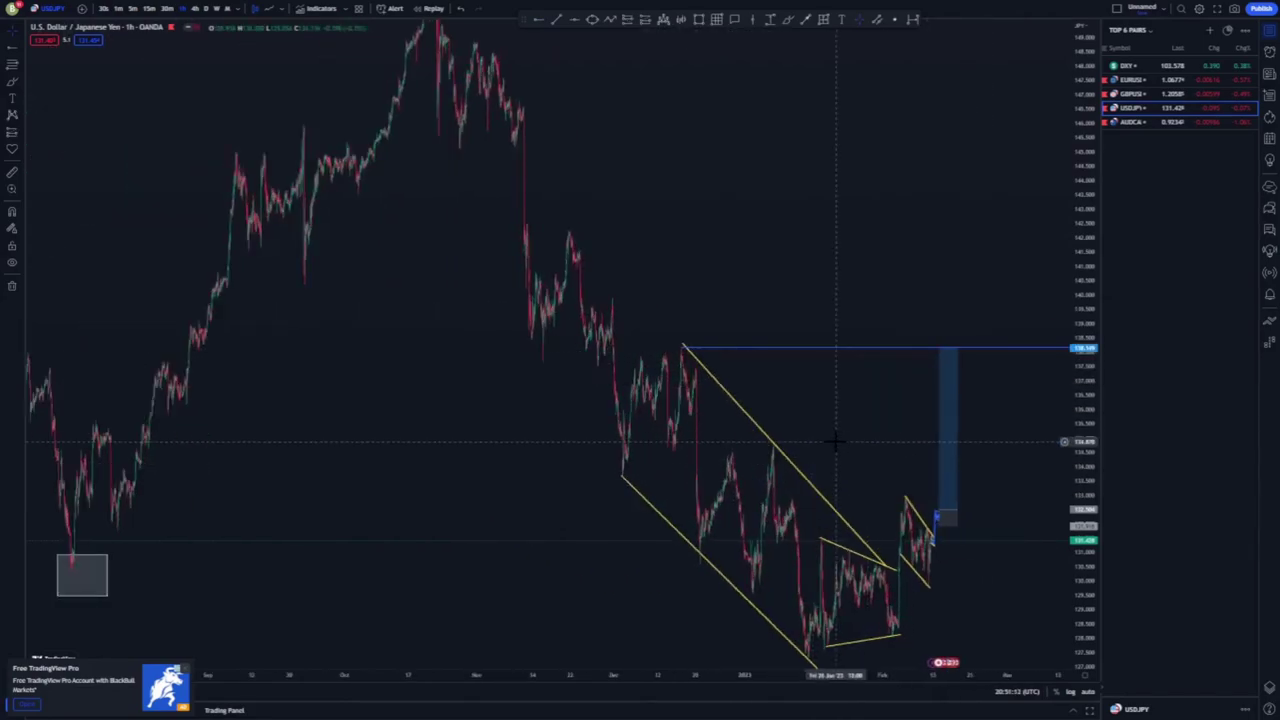
# Step: Widen the long position forward in time, to about late February
pyautogui.scroll(2, 835, 440)
pyautogui.scroll(3, 890, 478)
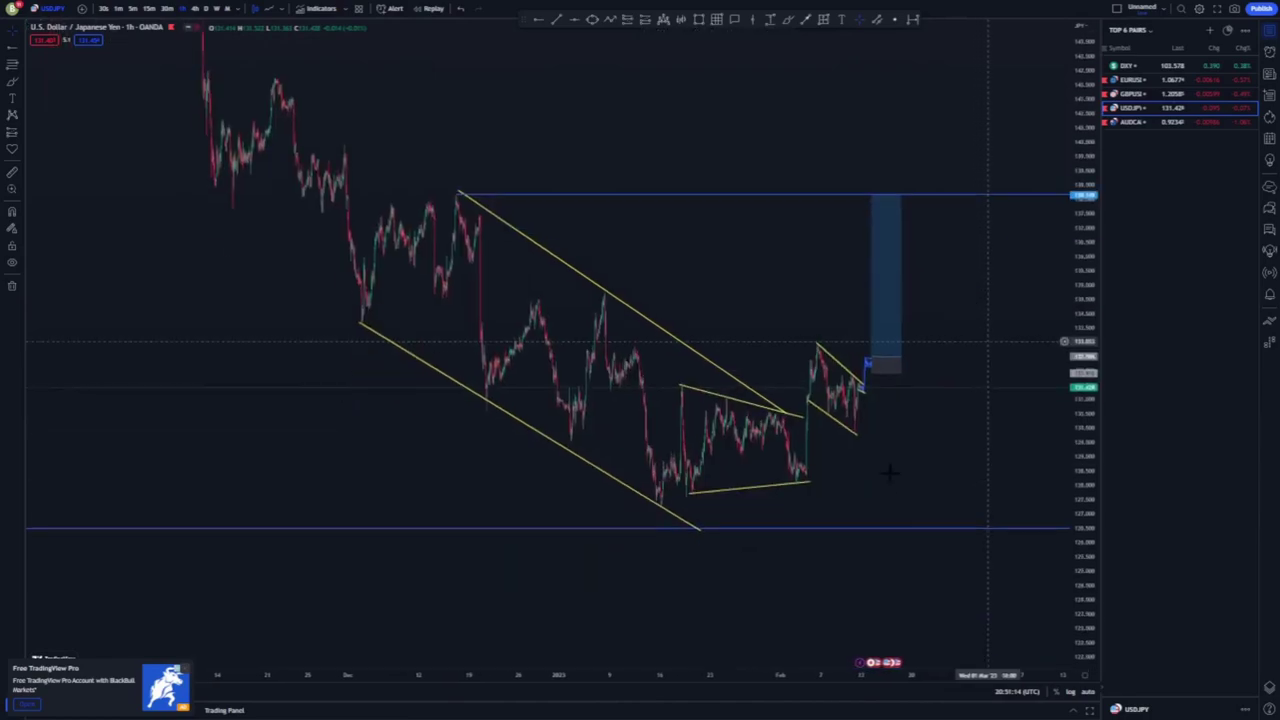
pyautogui.moveTo(775, 355); pyautogui.dragTo(846, 354)
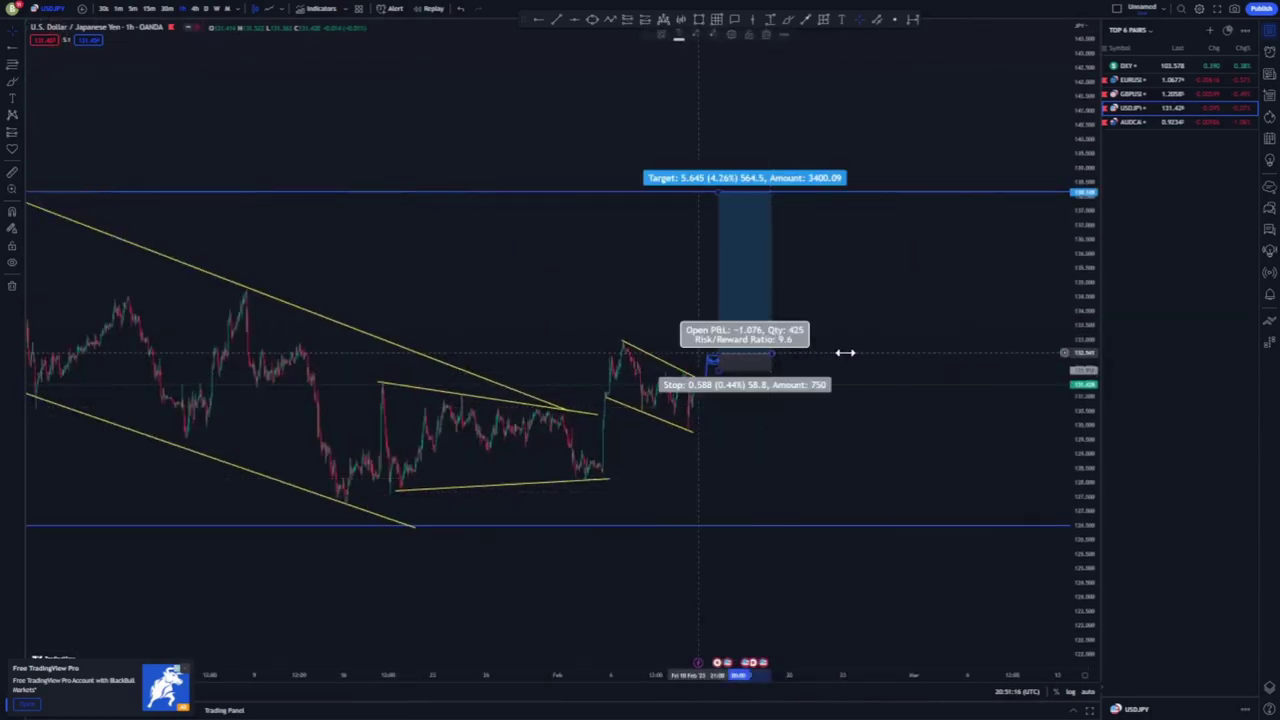
pyautogui.moveTo(1078, 547); pyautogui.dragTo(1078, 443)
pyautogui.scroll(2, 760, 515)
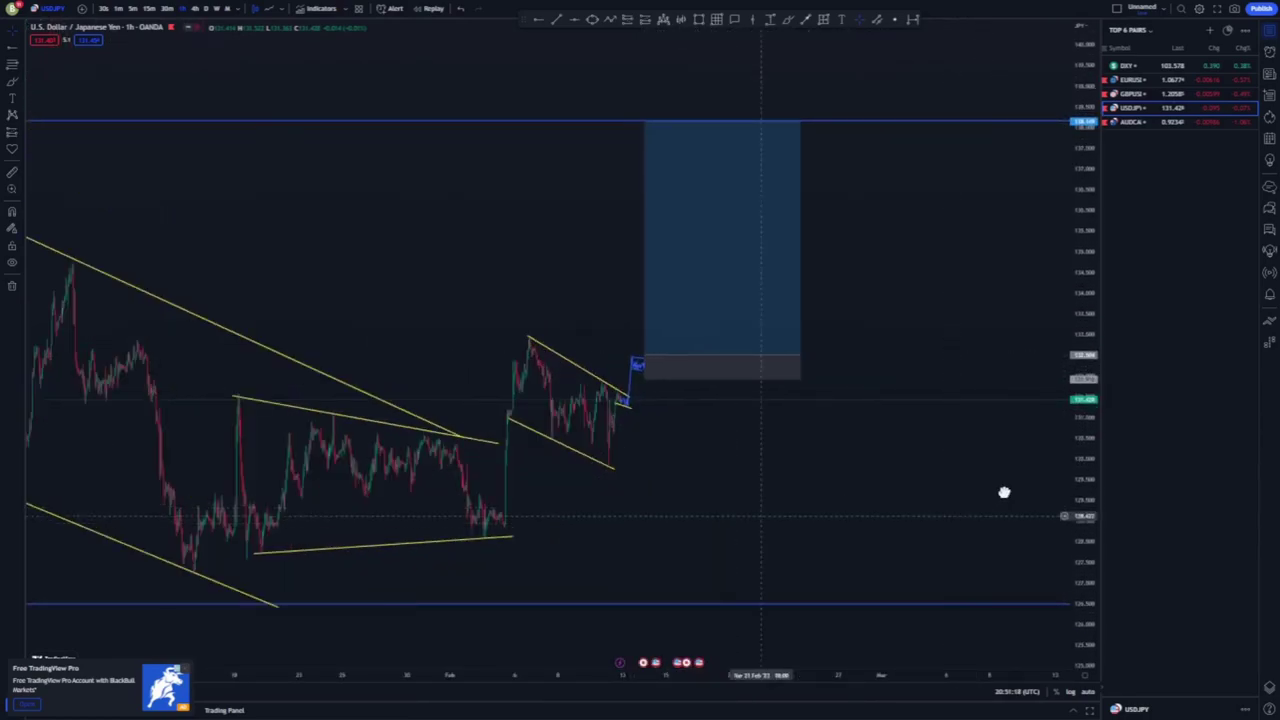
# Step: Sketch with the brush the small falling channel of early February, the circled impulse out of it and the zigzag correction that follows
pyautogui.moveTo(760, 517); pyautogui.dragTo(1010, 492)
pyautogui.scroll(3, 735, 516)
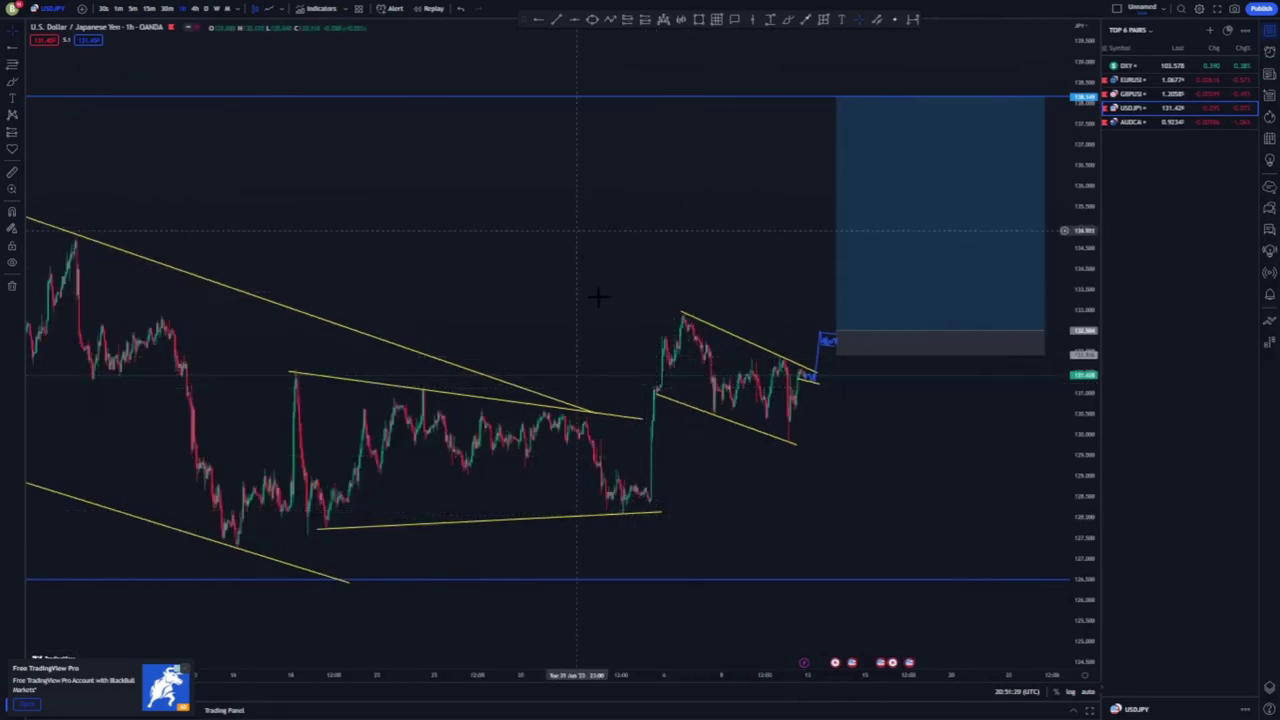
pyautogui.click(787, 21)
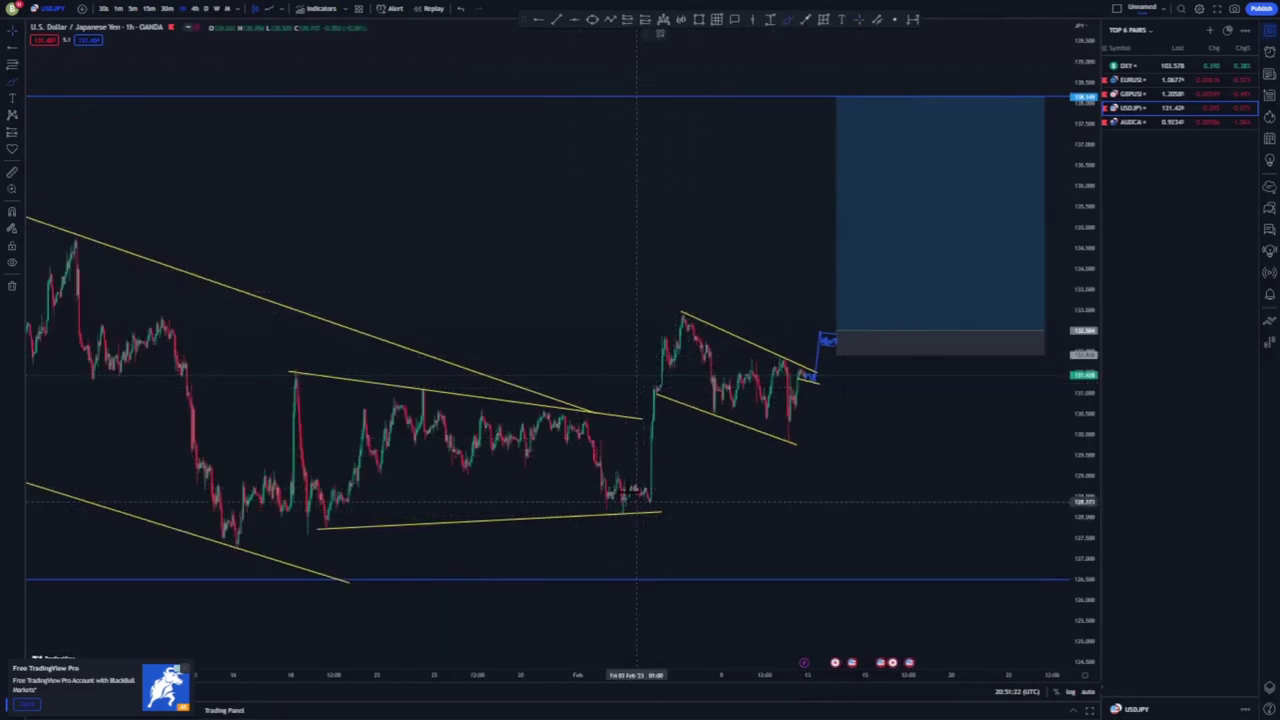
pyautogui.click(585, 415)
pyautogui.click(652, 495)
pyautogui.moveTo(646, 504); pyautogui.dragTo(674, 328)
pyautogui.moveTo(674, 328)
pyautogui.mouseDown()
pyautogui.moveTo(785, 402)
pyautogui.moveTo(622, 420)
pyautogui.moveTo(688, 400)
pyautogui.moveTo(680, 410)
pyautogui.mouseUp()
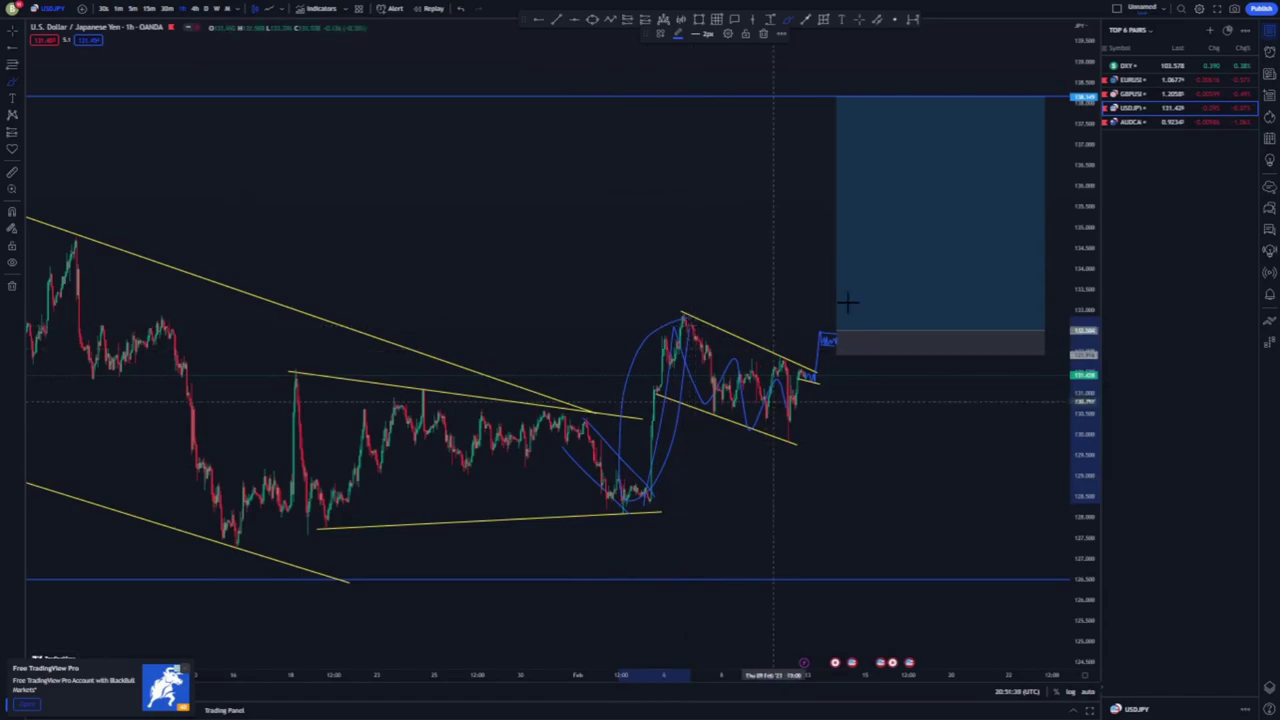
# Step: Delete the loop around the impulse and the zigzag stroke over the correction
pyautogui.click(763, 35)
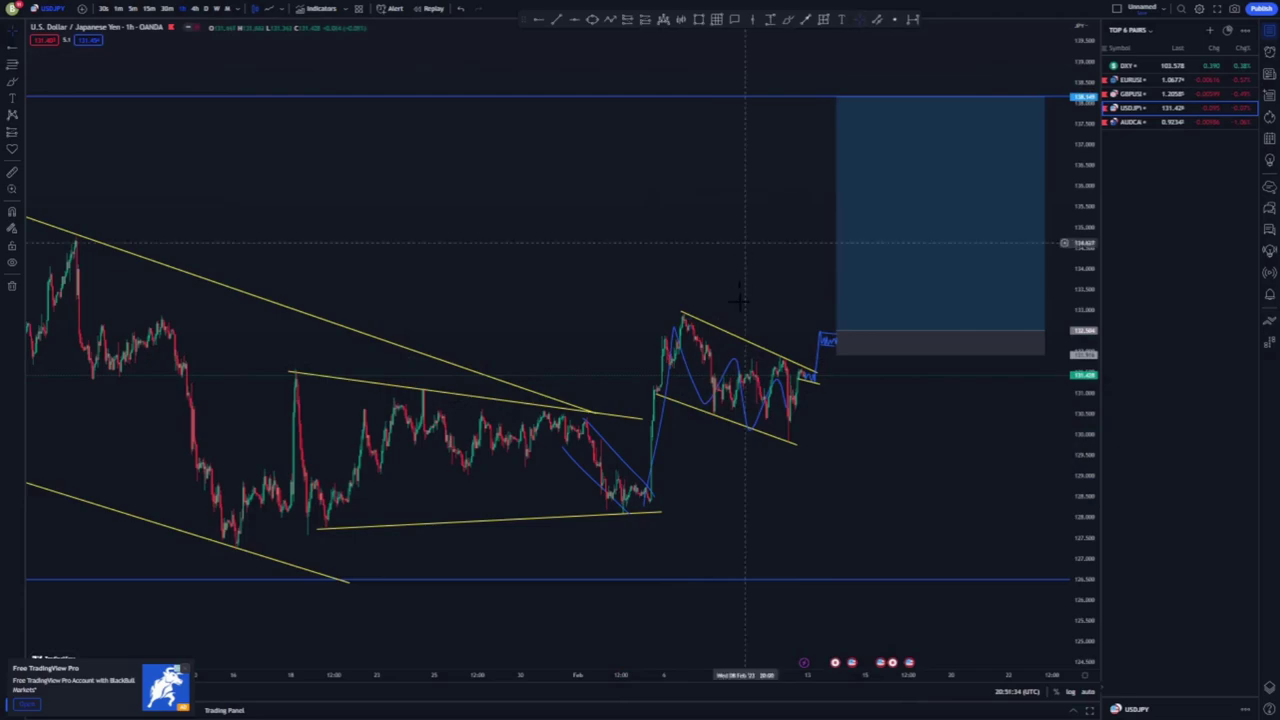
pyautogui.click(735, 362)
pyautogui.press('Delete')
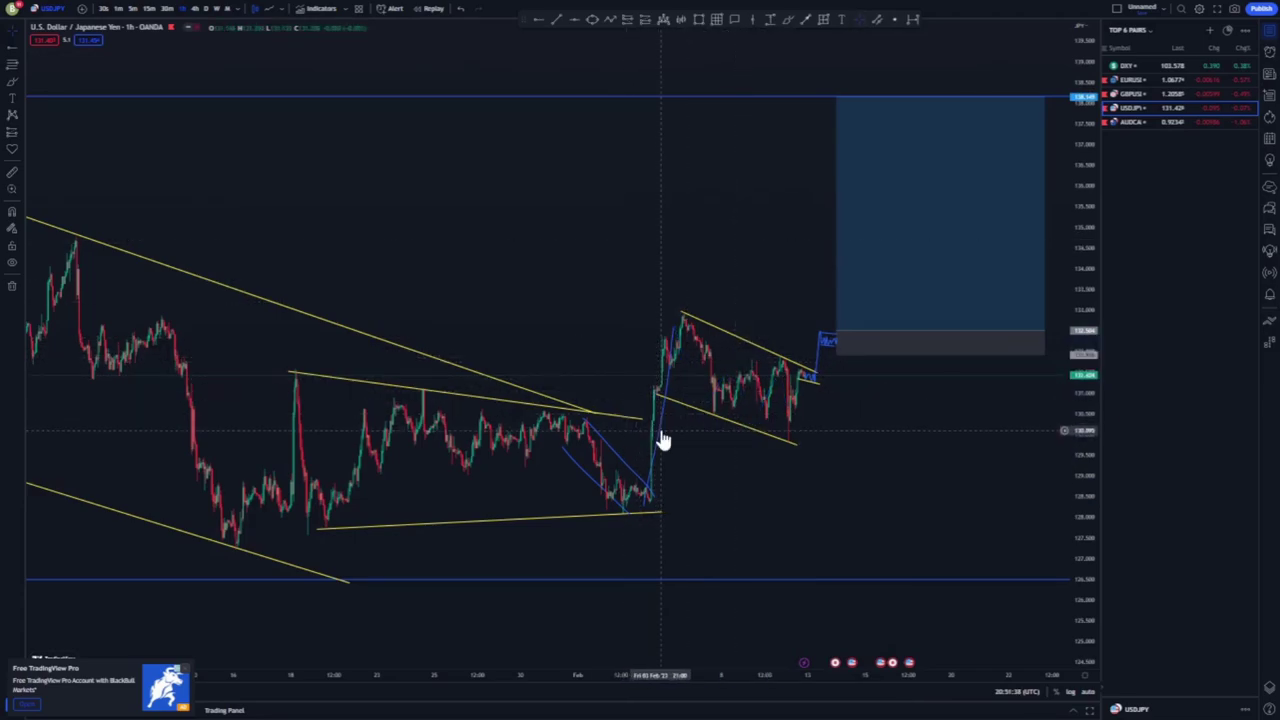
# Step: Open the AUDCAD chart on the weekly timeframe and reset the chart view
pyautogui.click(1128, 124)
pyautogui.click(218, 9)
pyautogui.rightClick(895, 143)
pyautogui.click(932, 158)
pyautogui.scroll(5, 920, 177)
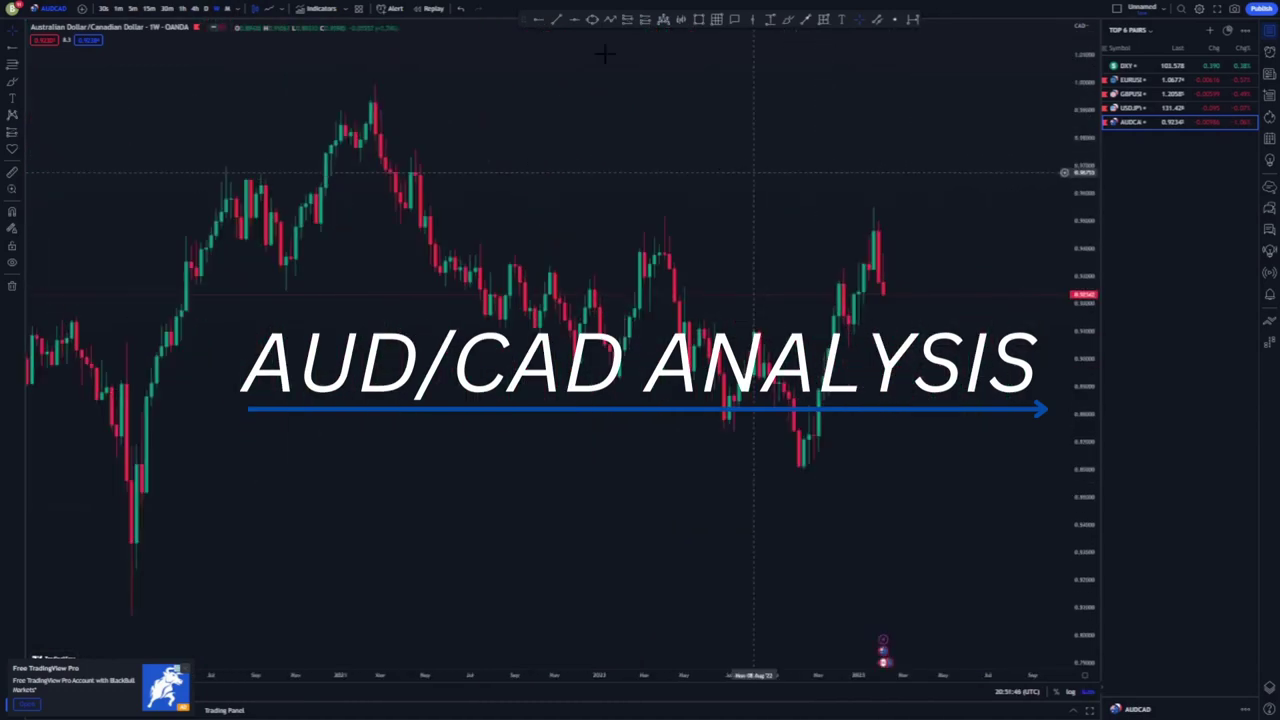
# Step: Draw horizontal rays at the spring 2022 high and the autumn 2022 low, and circle the two highs on the upper ray
pyautogui.click(538, 19)
pyautogui.click(640, 217)
pyautogui.click(769, 256)
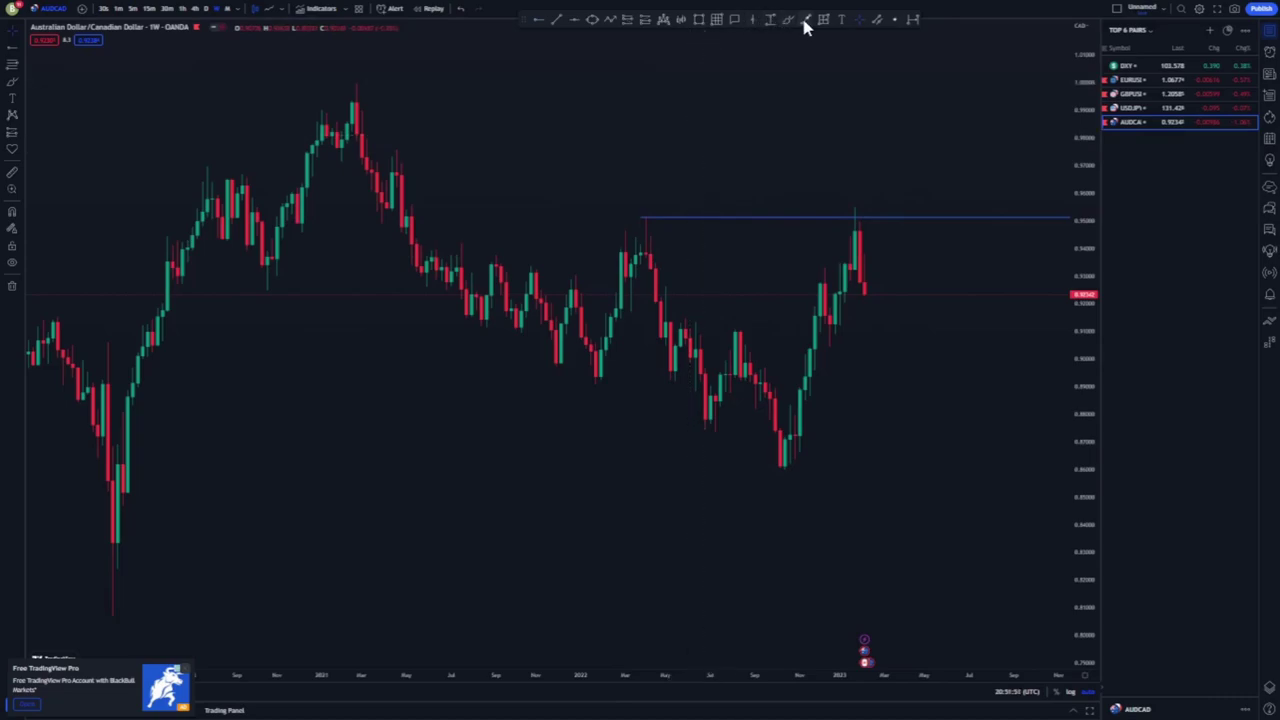
pyautogui.moveTo(666, 209); pyautogui.dragTo(668, 210)
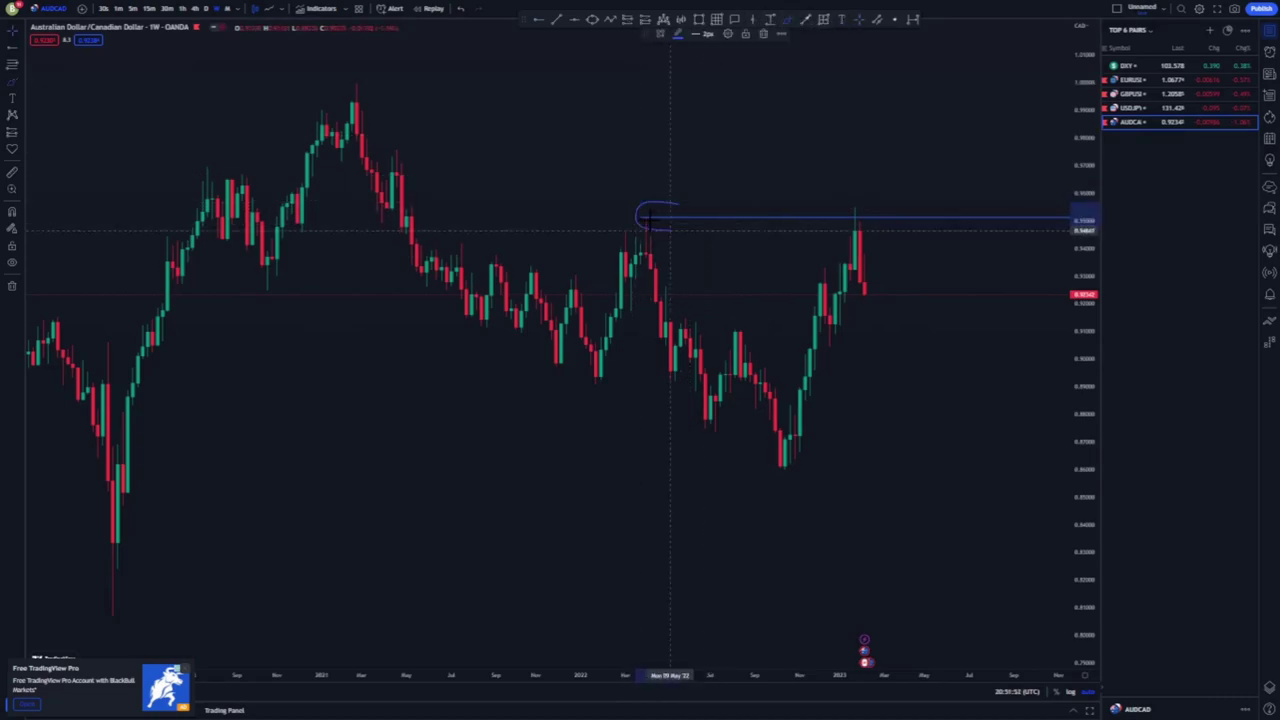
pyautogui.moveTo(857, 207)
pyautogui.mouseDown()
pyautogui.moveTo(840, 231)
pyautogui.moveTo(816, 204)
pyautogui.mouseUp()
pyautogui.click(538, 19)
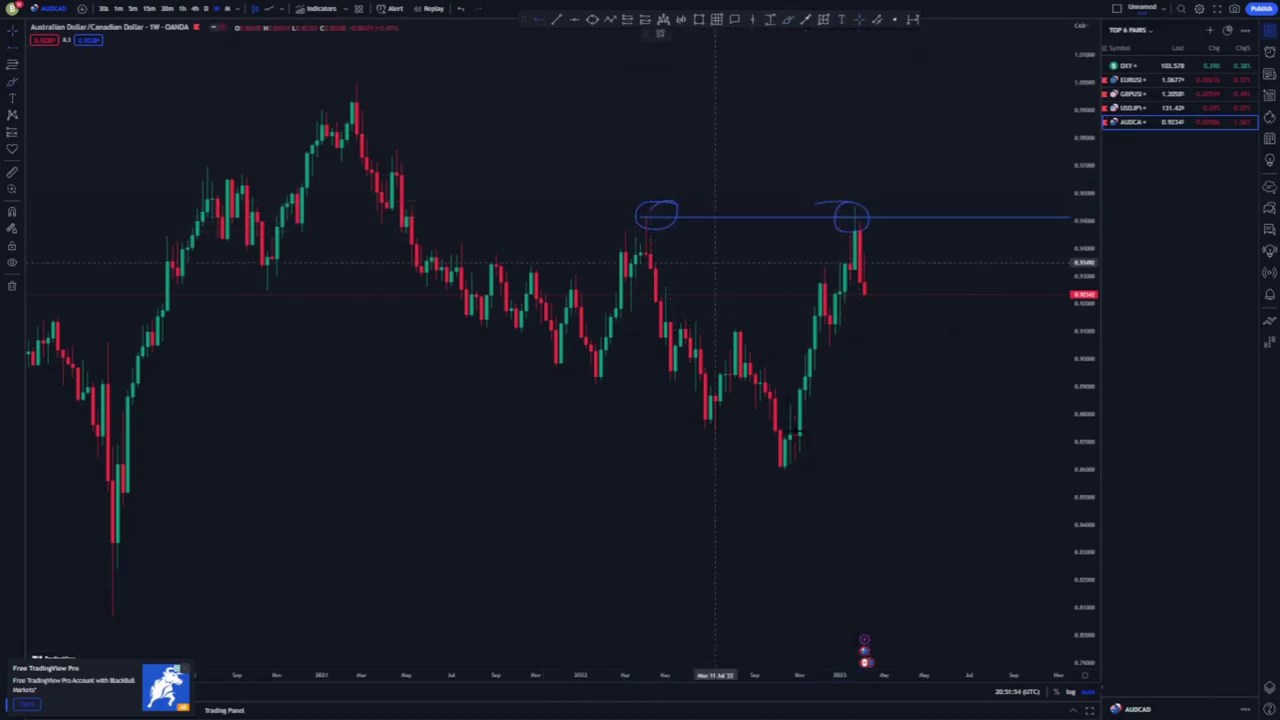
pyautogui.click(781, 465)
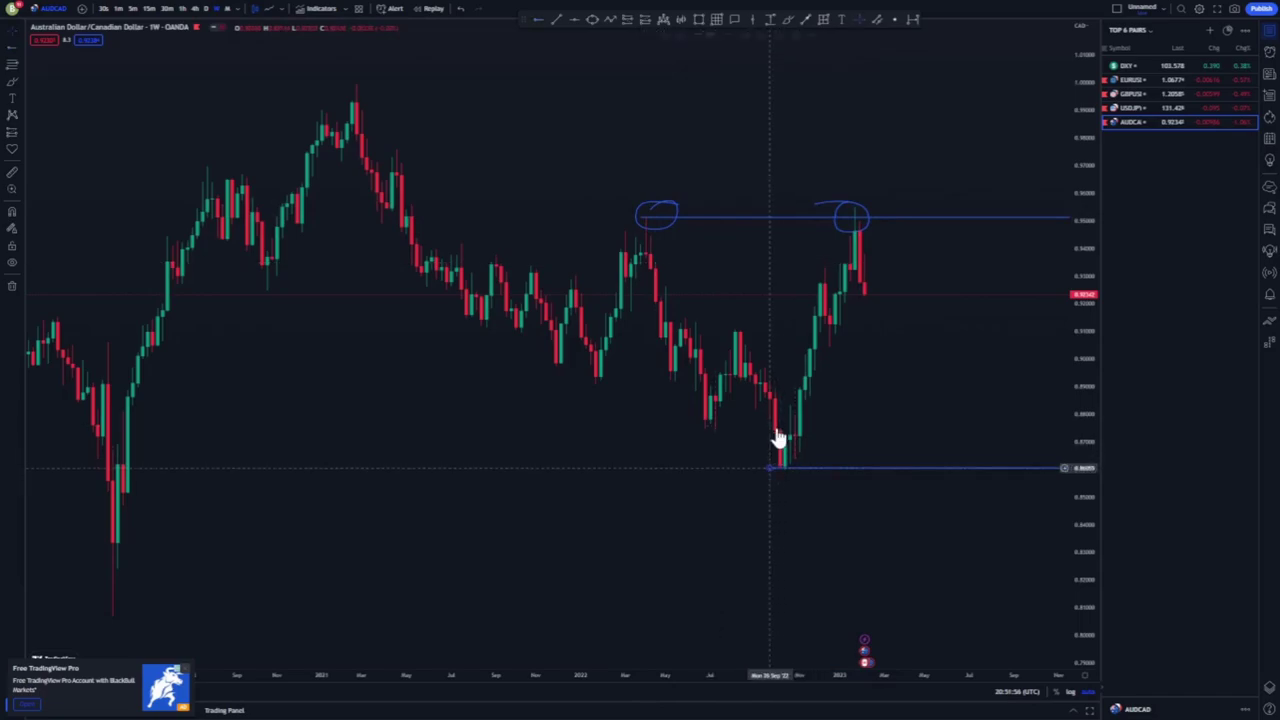
# Step: Handwrite H and L labels with the brush at the 2021 and 2022 swing points and circle the zone joining the two latest highs
pyautogui.scroll(-5, 777, 436)
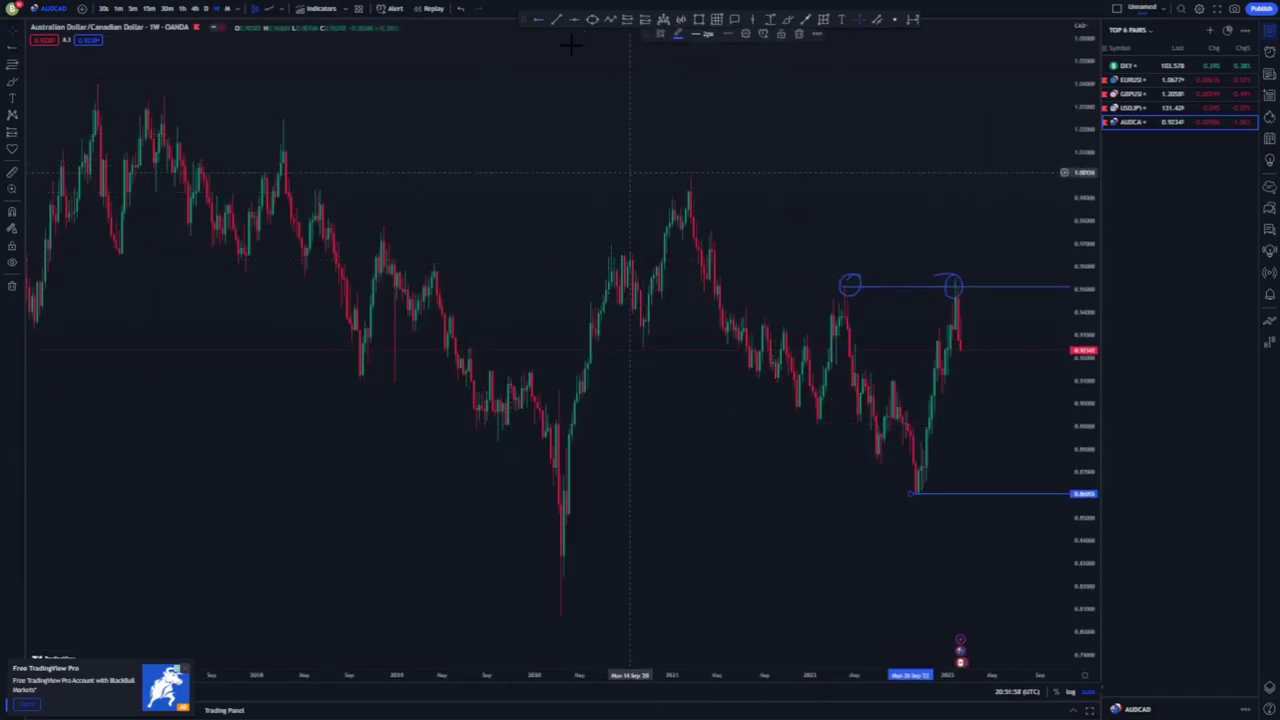
pyautogui.moveTo(691, 143)
pyautogui.mouseDown()
pyautogui.moveTo(690, 168)
pyautogui.moveTo(702, 173)
pyautogui.moveTo(706, 155)
pyautogui.moveTo(730, 172)
pyautogui.mouseUp()
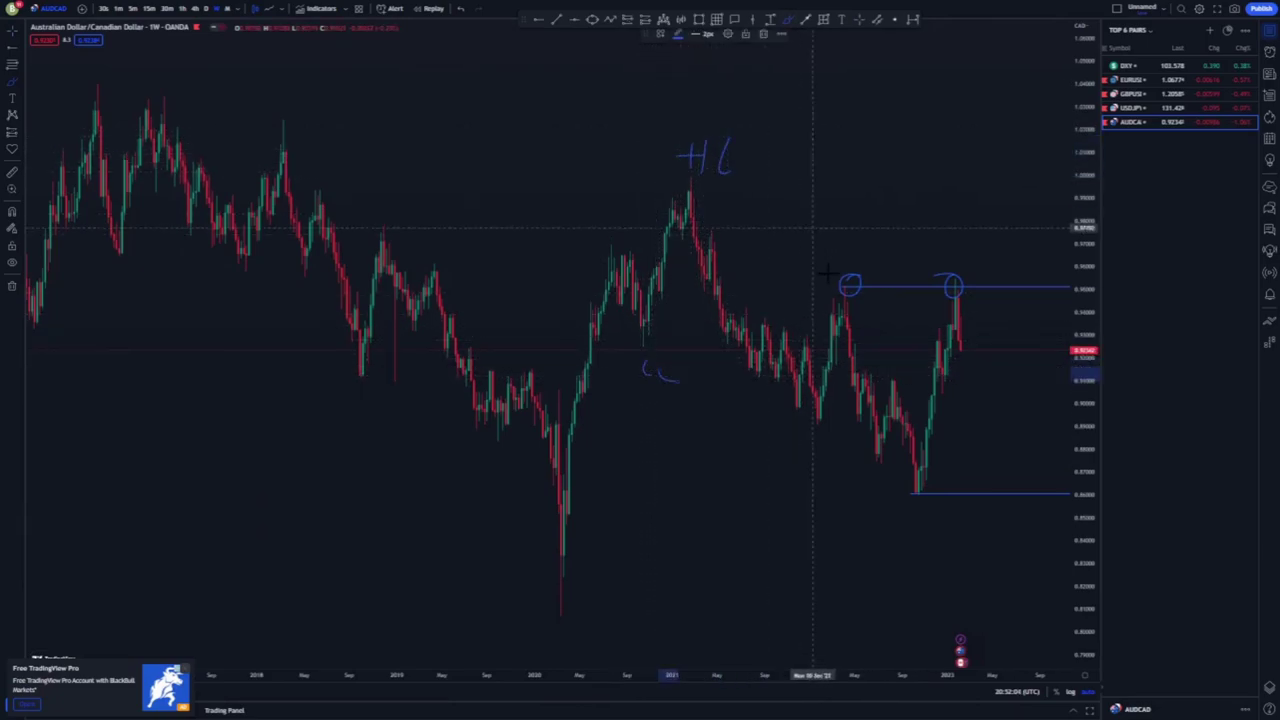
pyautogui.moveTo(838, 244); pyautogui.dragTo(907, 255)
pyautogui.moveTo(815, 429)
pyautogui.mouseDown()
pyautogui.moveTo(806, 460)
pyautogui.moveTo(821, 455)
pyautogui.mouseUp()
pyautogui.moveTo(825, 441)
pyautogui.mouseDown()
pyautogui.moveTo(803, 447)
pyautogui.moveTo(834, 459)
pyautogui.mouseUp()
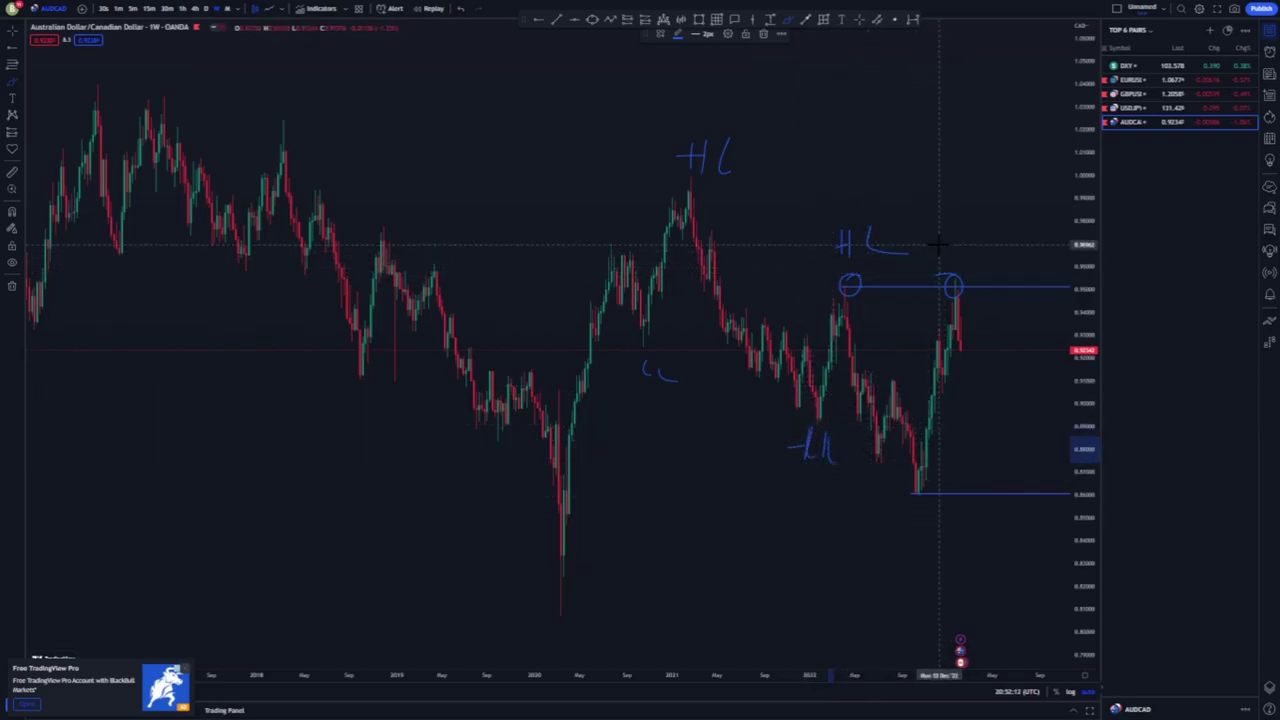
pyautogui.moveTo(905, 263)
pyautogui.mouseDown()
pyautogui.moveTo(955, 312)
pyautogui.moveTo(850, 265)
pyautogui.mouseUp()
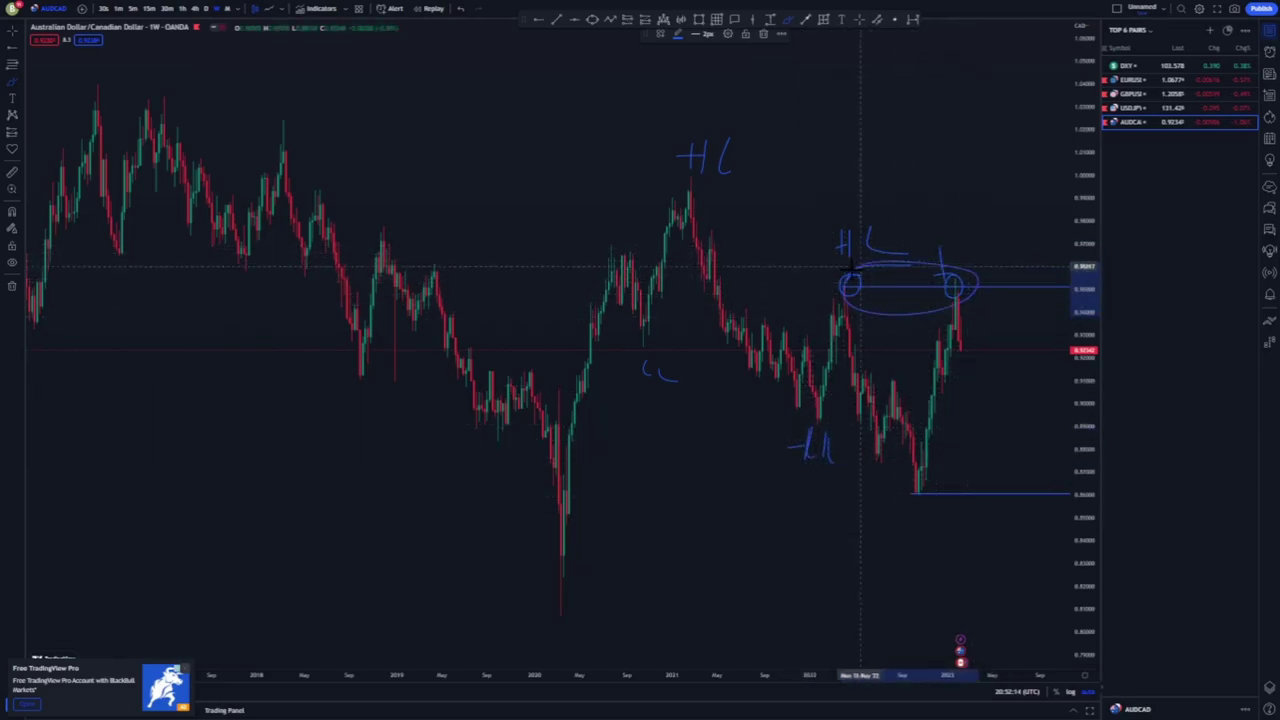
# Step: Erase the brush marks around the two latest highs and remove all drawings from the chart
pyautogui.click(458, 9)
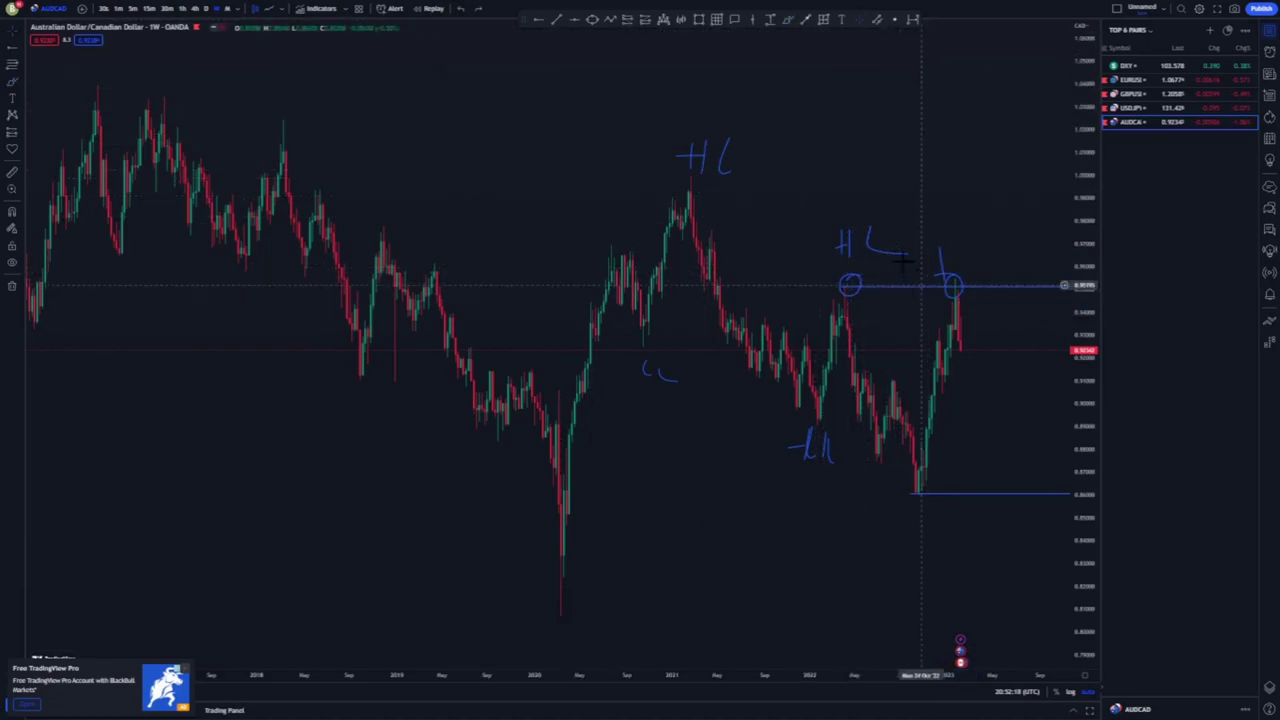
pyautogui.press('Delete')
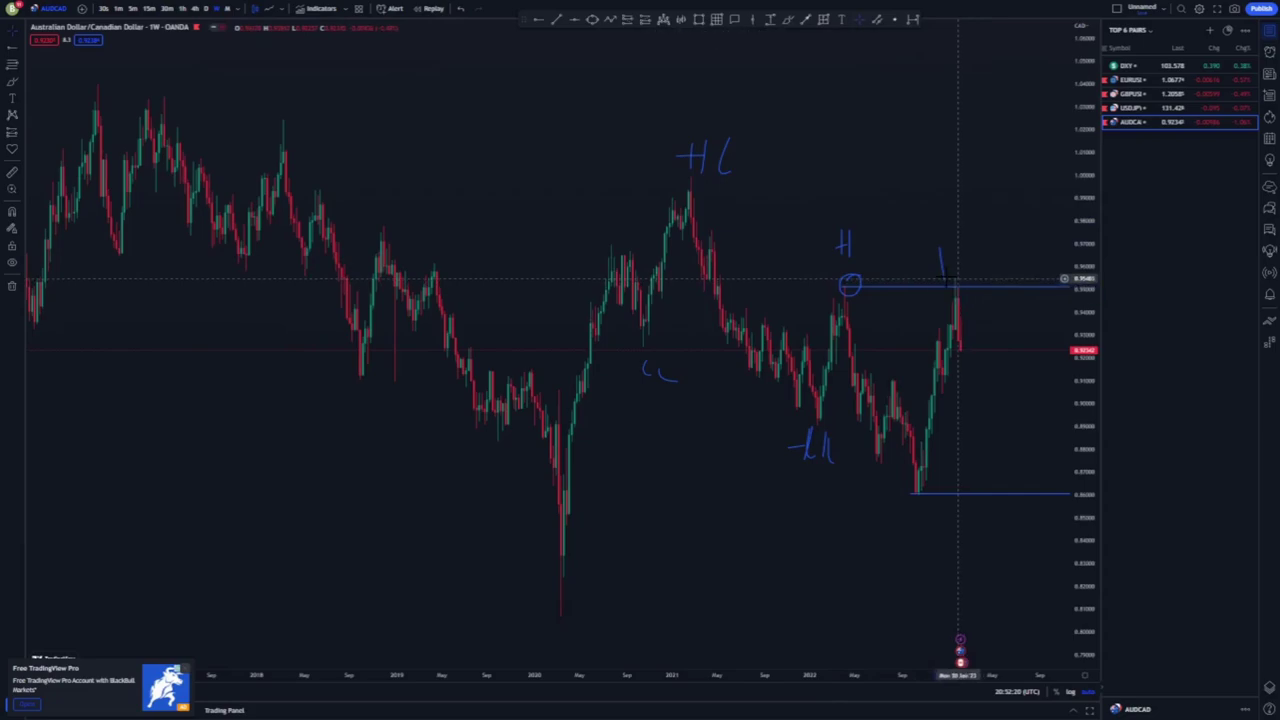
pyautogui.hotkey('ctrl', 'z')
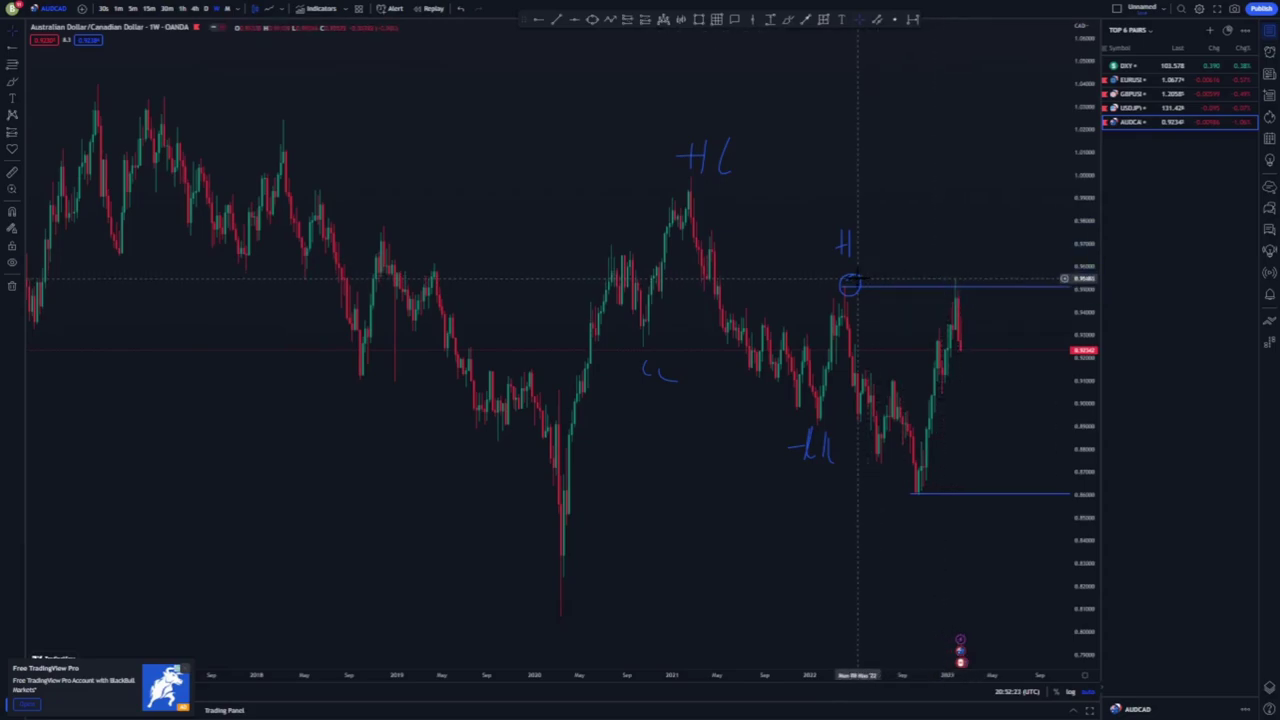
pyautogui.hotkey('ctrl', 'z')
pyautogui.hotkey('ctrl', 'z')
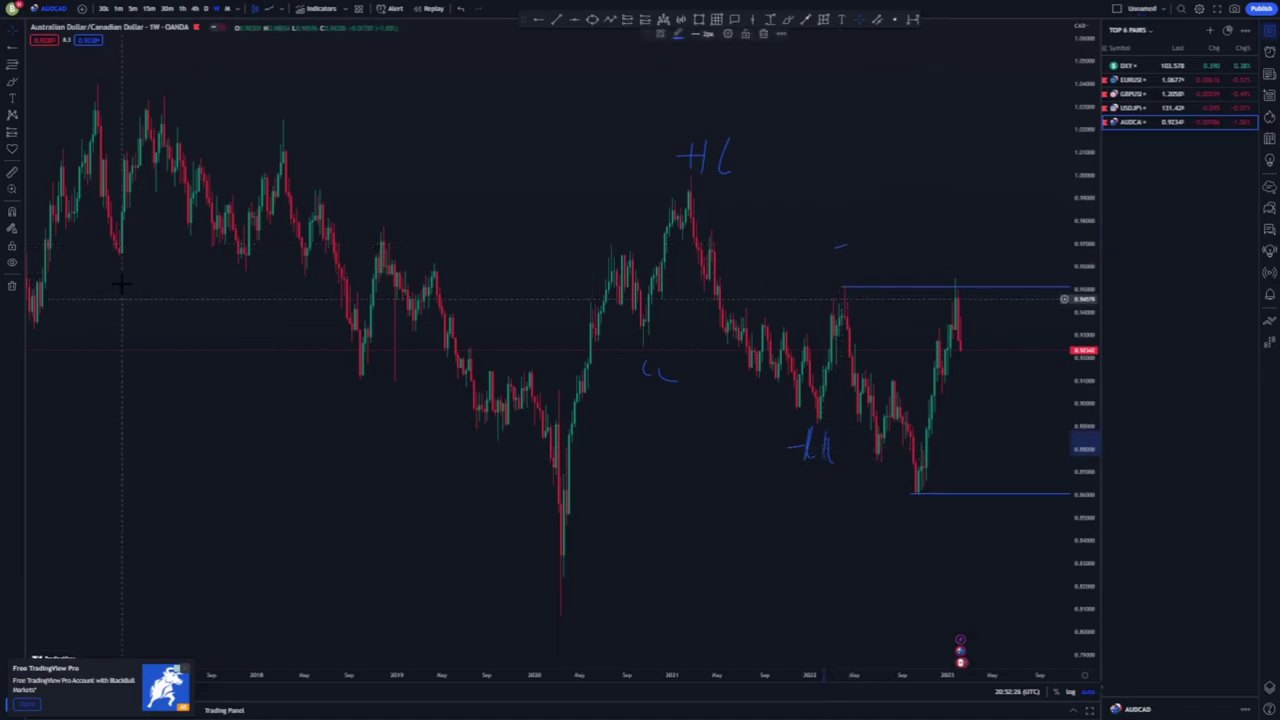
pyautogui.click(12, 288)
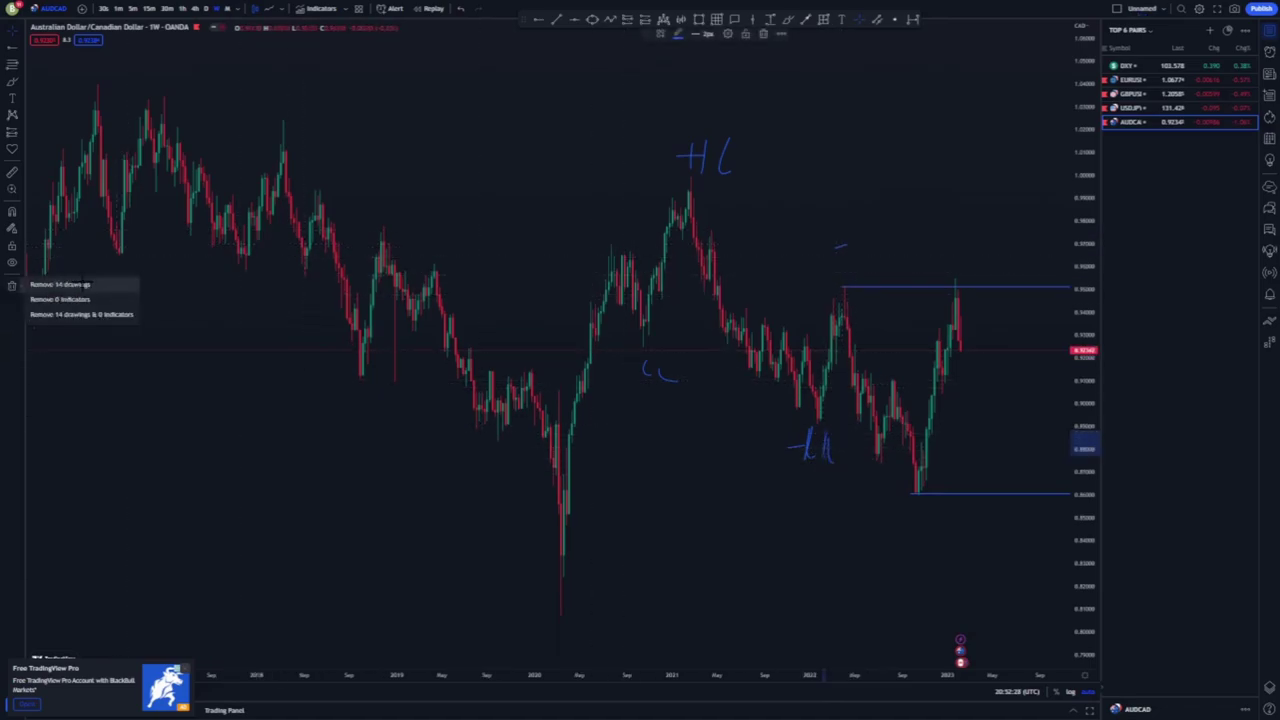
pyautogui.click(60, 283)
# Step: Draw horizontal rays at the spring 2022 high and the October 2022 low, about 0.86, and fine-tune the upper ray on the daily chart
pyautogui.click(845, 285)
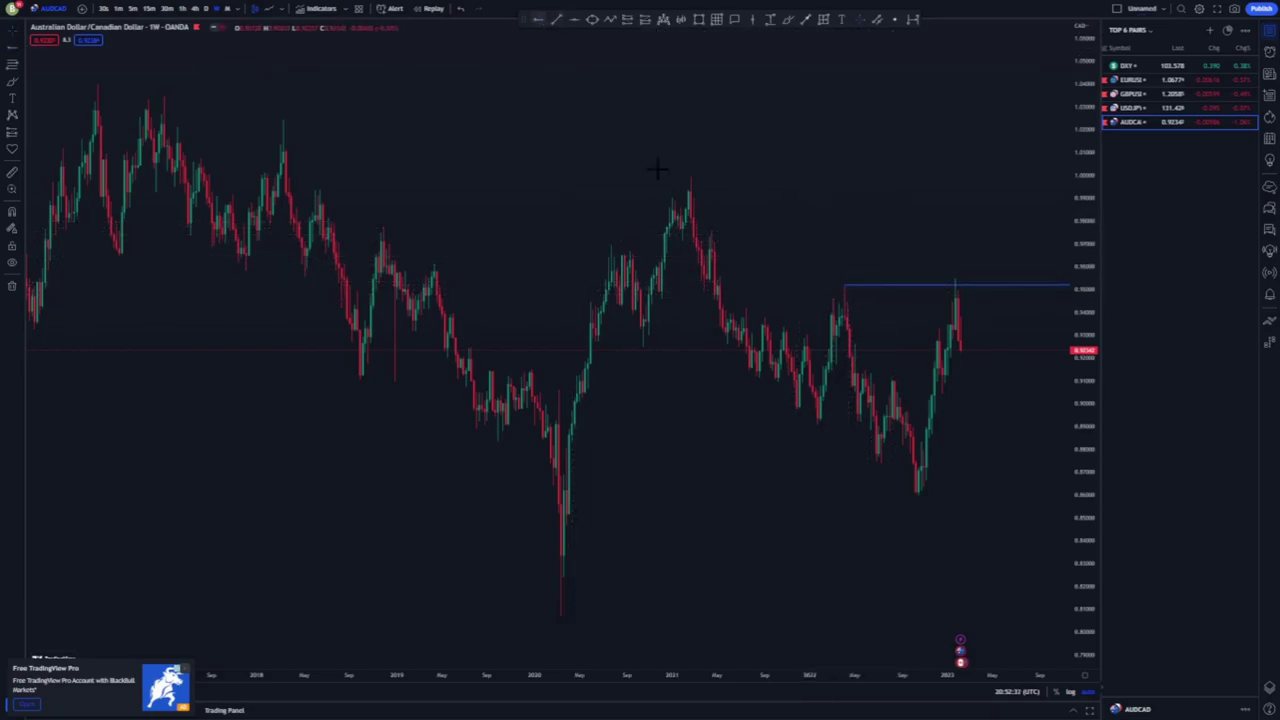
pyautogui.click(918, 494)
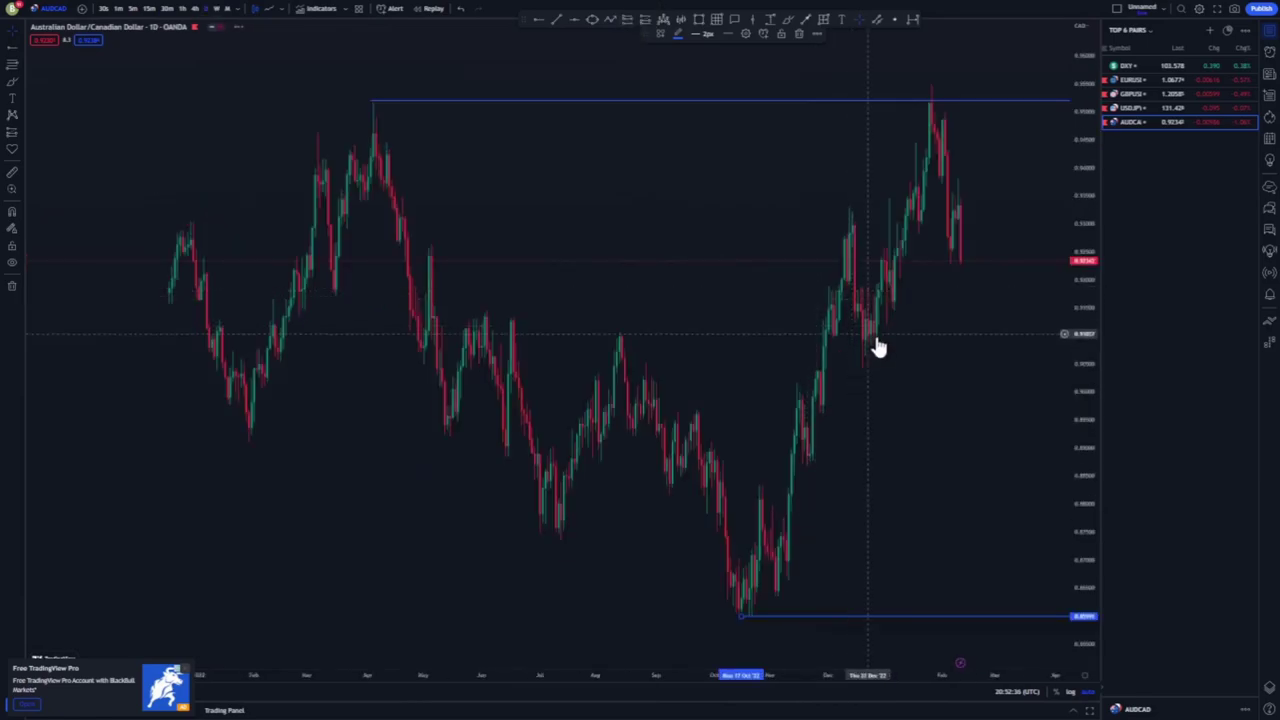
pyautogui.scroll(-1, 874, 338)
pyautogui.moveTo(1088, 125); pyautogui.dragTo(1088, 300)
pyautogui.moveTo(443, 171); pyautogui.dragTo(444, 170)
pyautogui.click(444, 171)
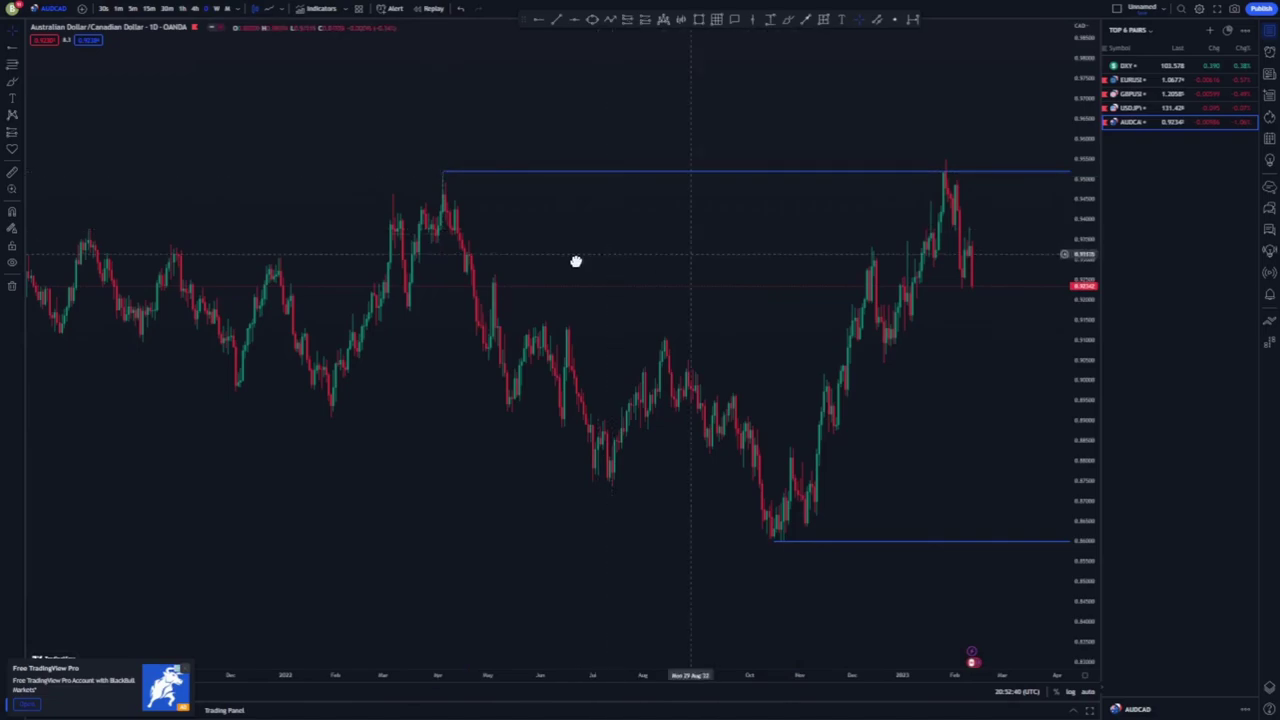
# Step: Draw a rising trend line over the highs from late September 2022, about 0.891, to just above the late January 2023 high
pyautogui.scroll(3, 648, 312)
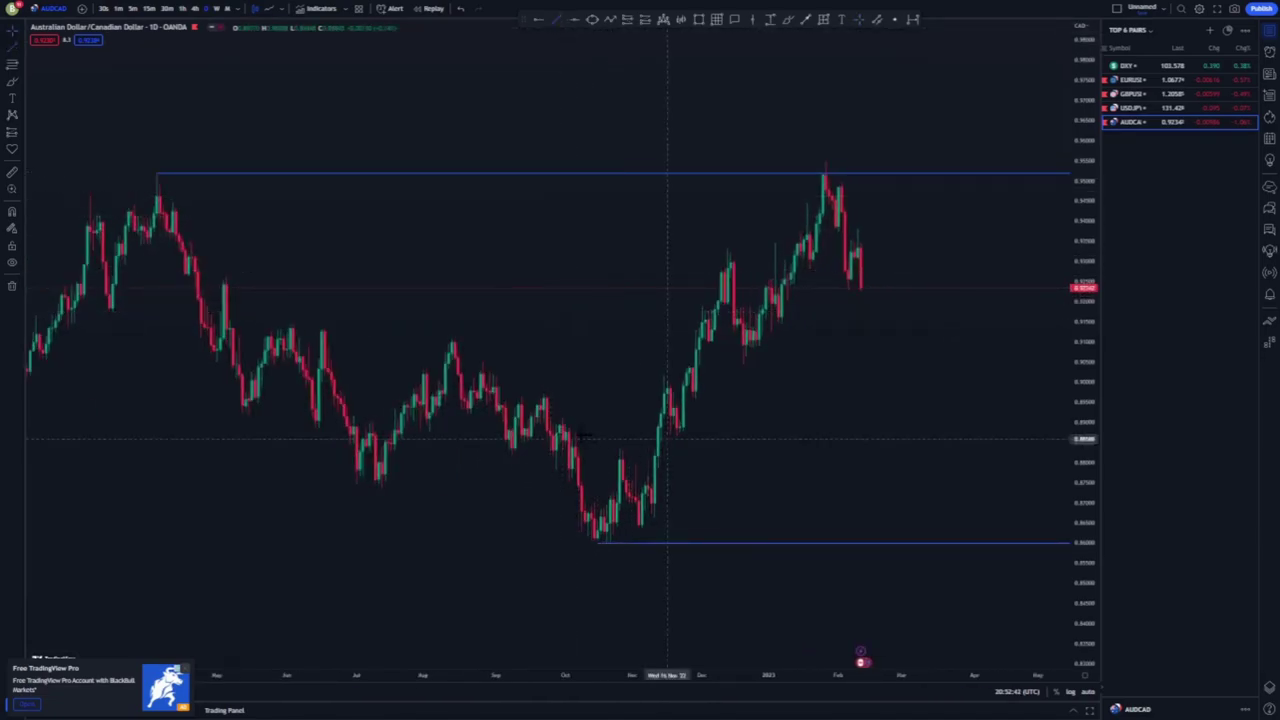
pyautogui.click(560, 414)
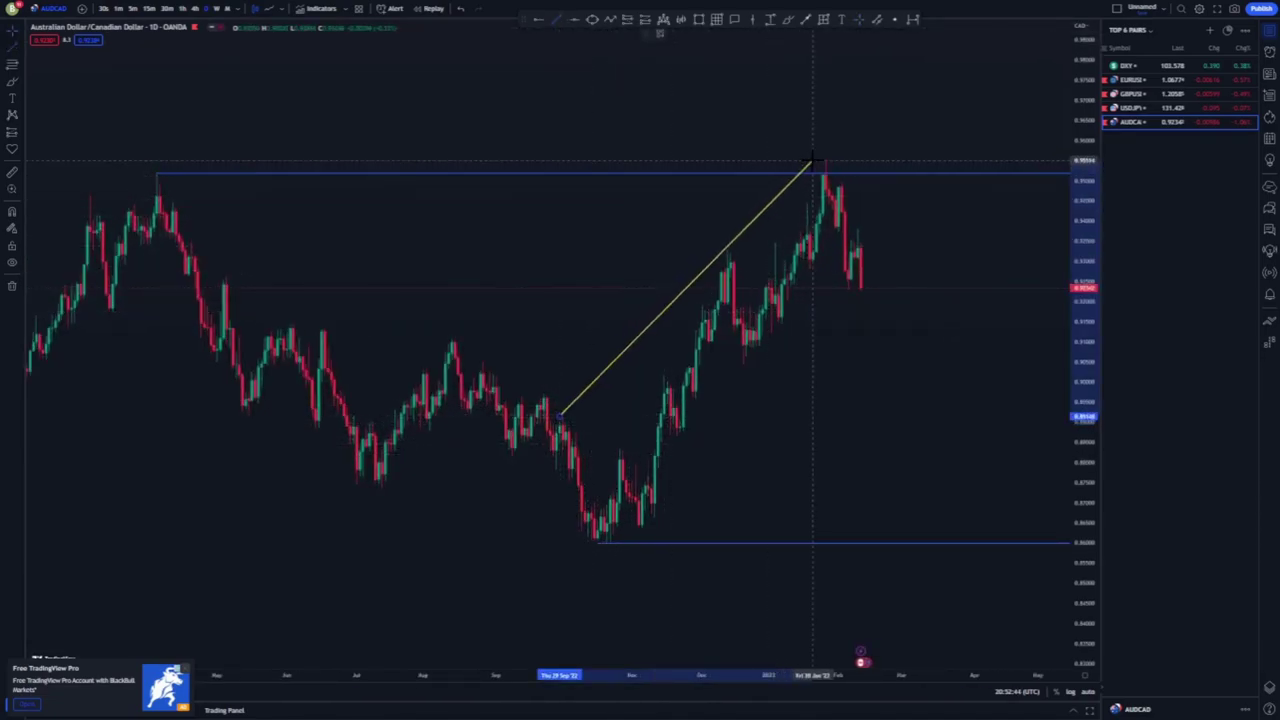
pyautogui.click(812, 160)
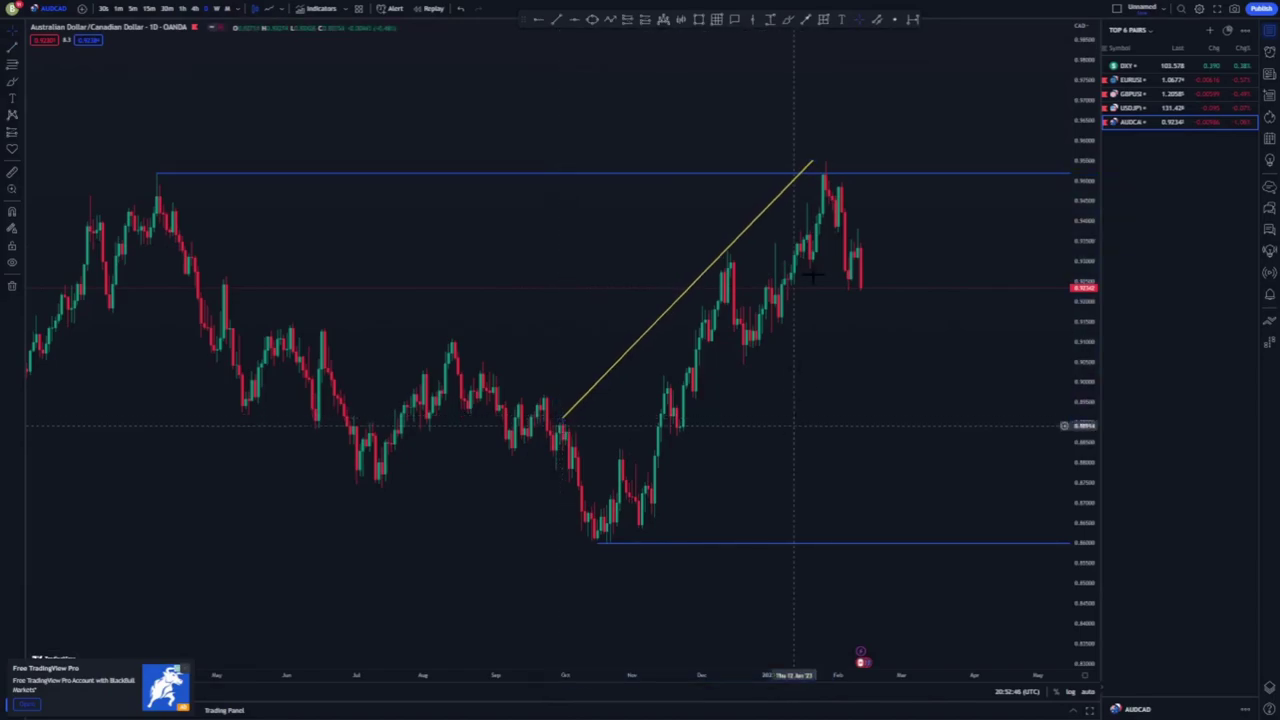
pyautogui.moveTo(813, 161); pyautogui.dragTo(823, 152)
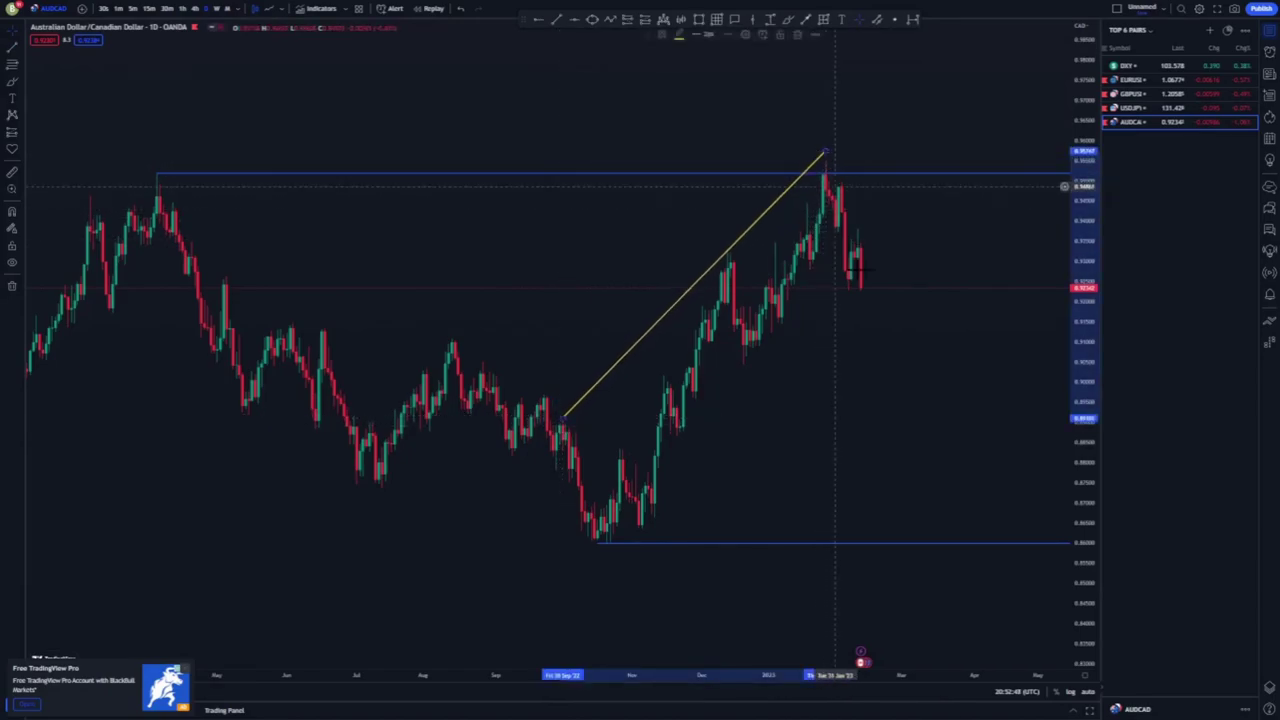
pyautogui.click(873, 265)
# Step: Draw a rising trend line under the lows from early November 2022, about 0.86, and extend it to early February 2023
pyautogui.moveTo(1080, 118); pyautogui.dragTo(1081, 210)
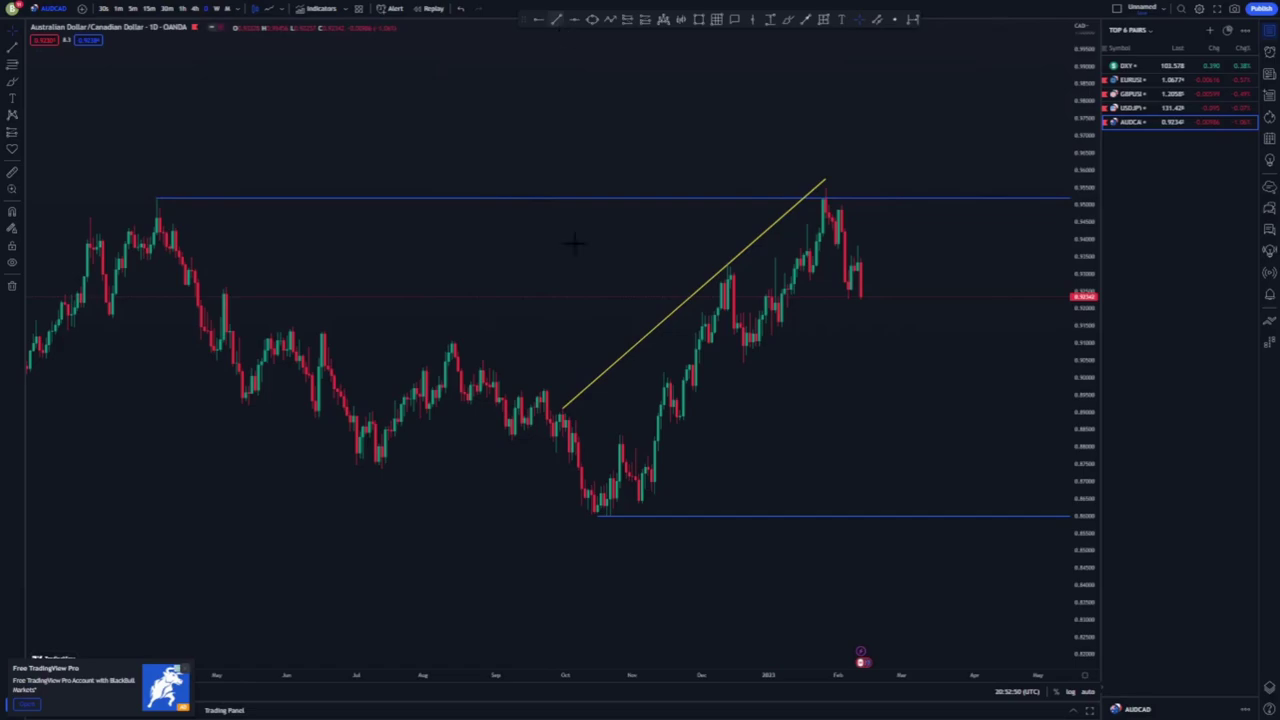
pyautogui.click(640, 518)
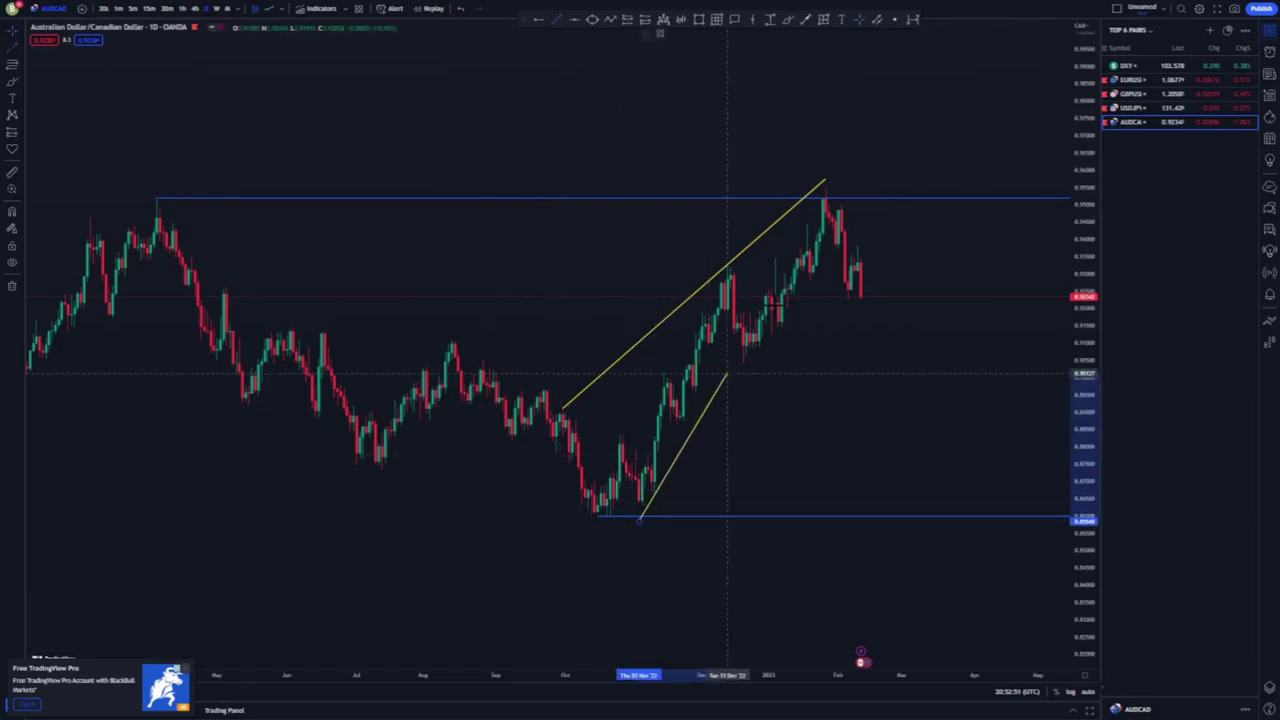
pyautogui.click(814, 284)
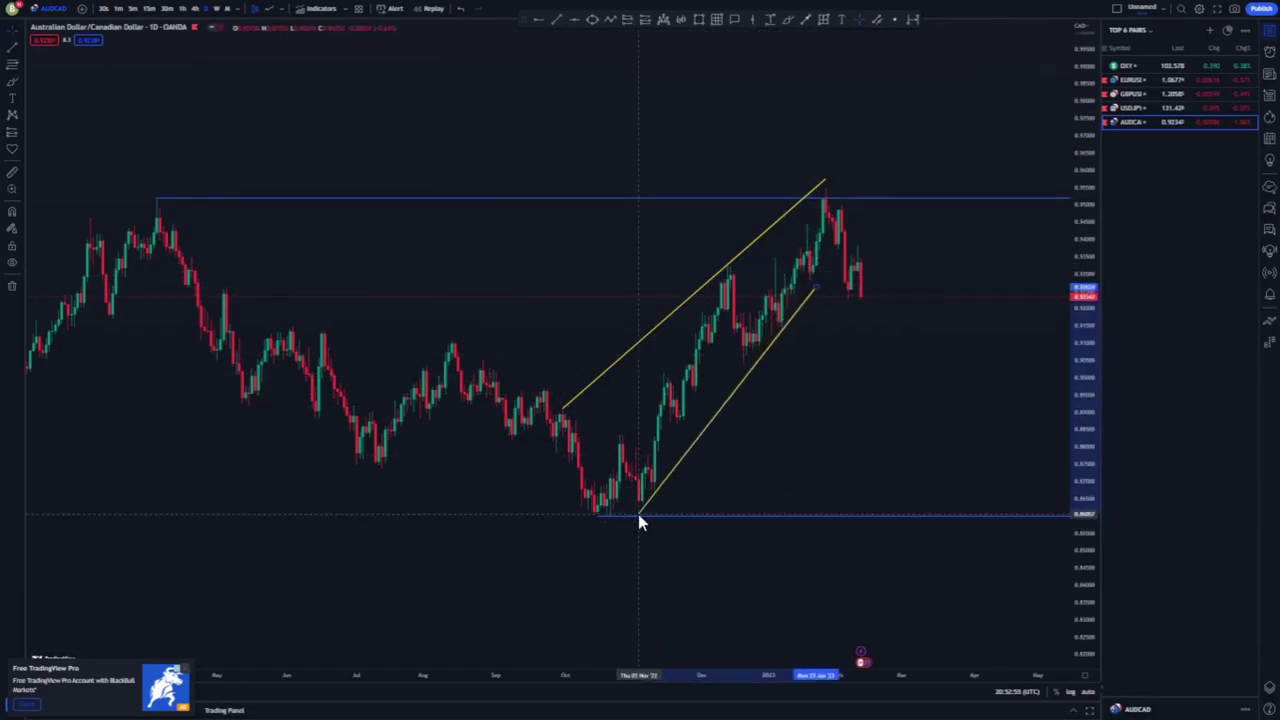
pyautogui.moveTo(638, 514); pyautogui.dragTo(638, 514)
pyautogui.moveTo(818, 293); pyautogui.dragTo(845, 247)
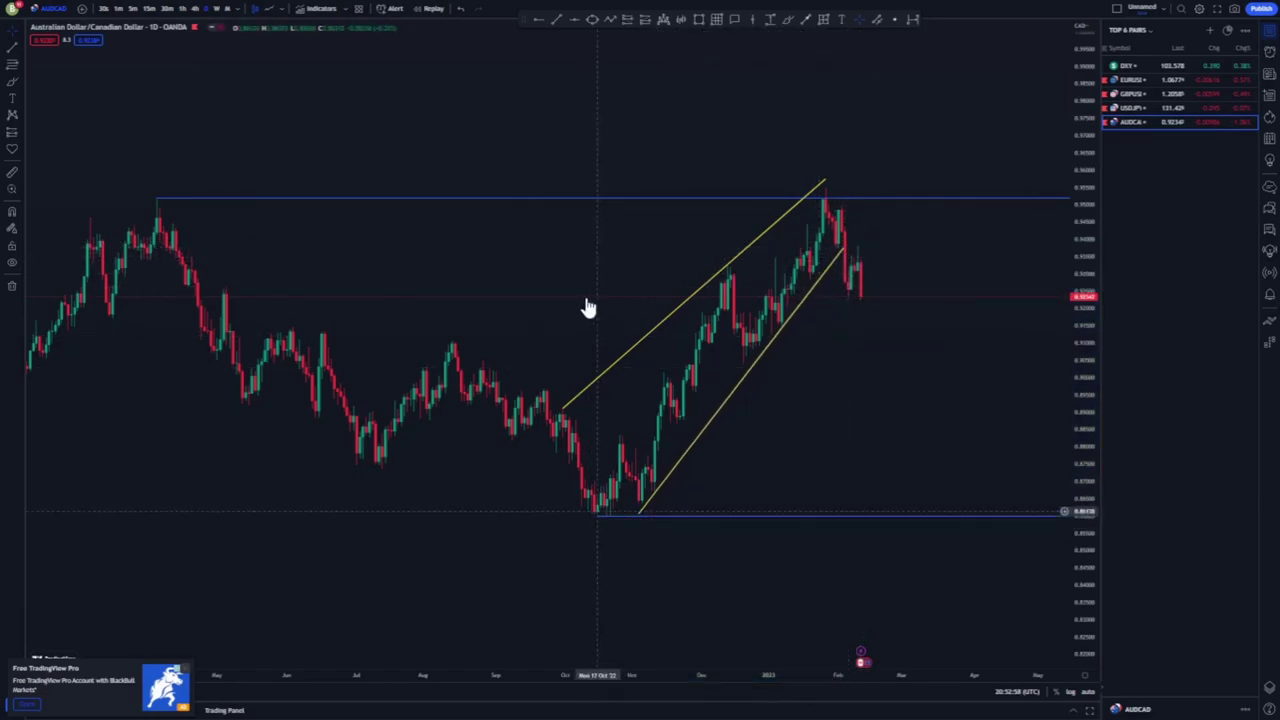
# Step: Switch AUDCAD to the 4-hour timeframe and frame the rising channel with its recent breakdown
pyautogui.click(196, 9)
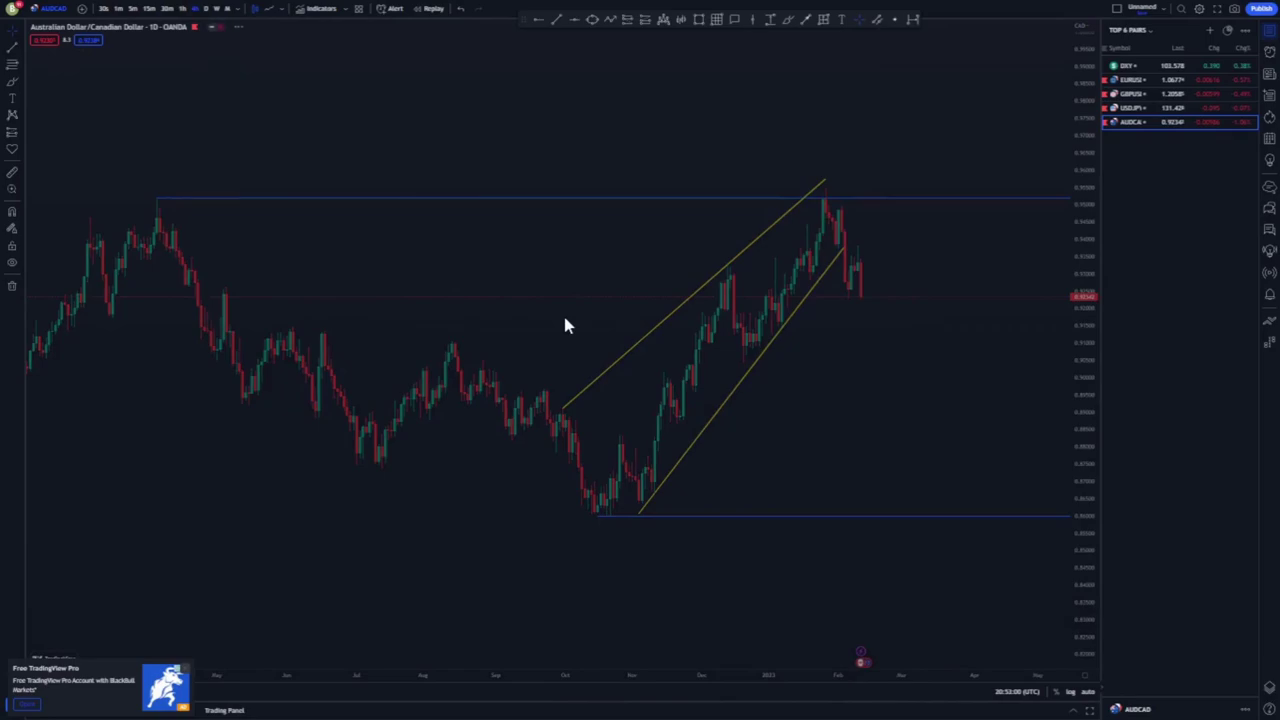
pyautogui.scroll(-5, 566, 330)
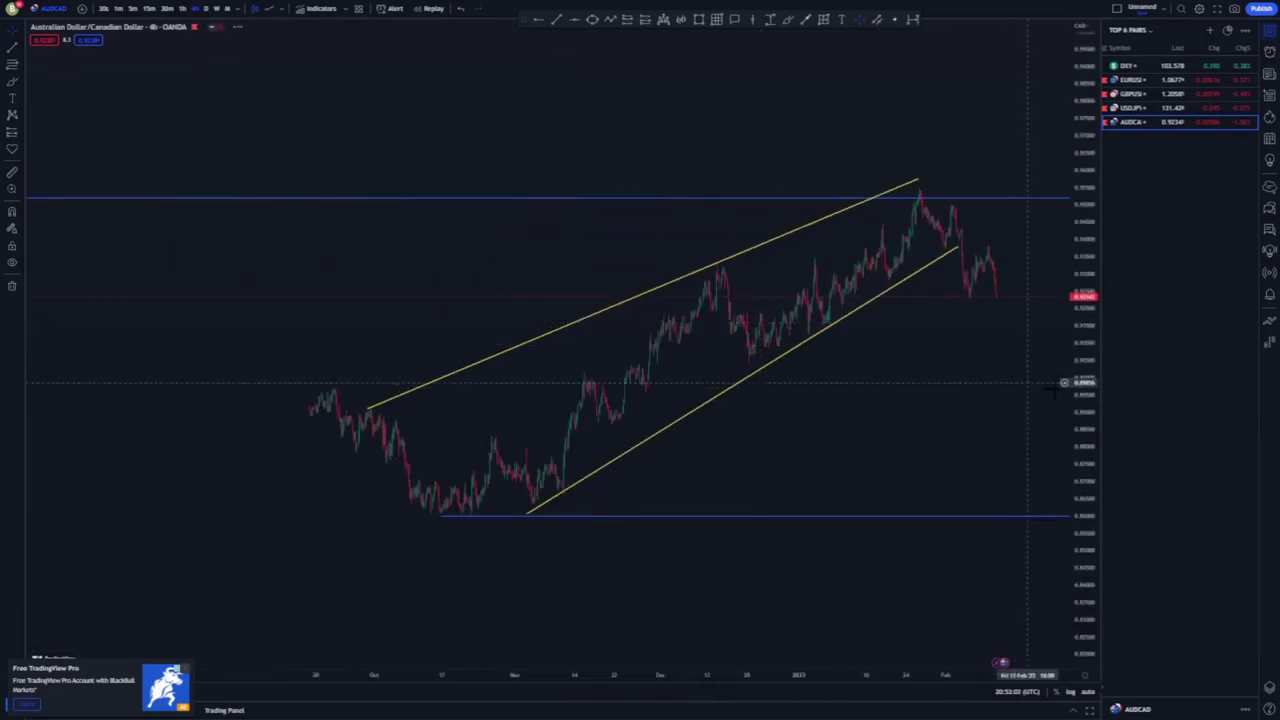
pyautogui.moveTo(1087, 327); pyautogui.dragTo(1087, 195)
pyautogui.scroll(5, 747, 446)
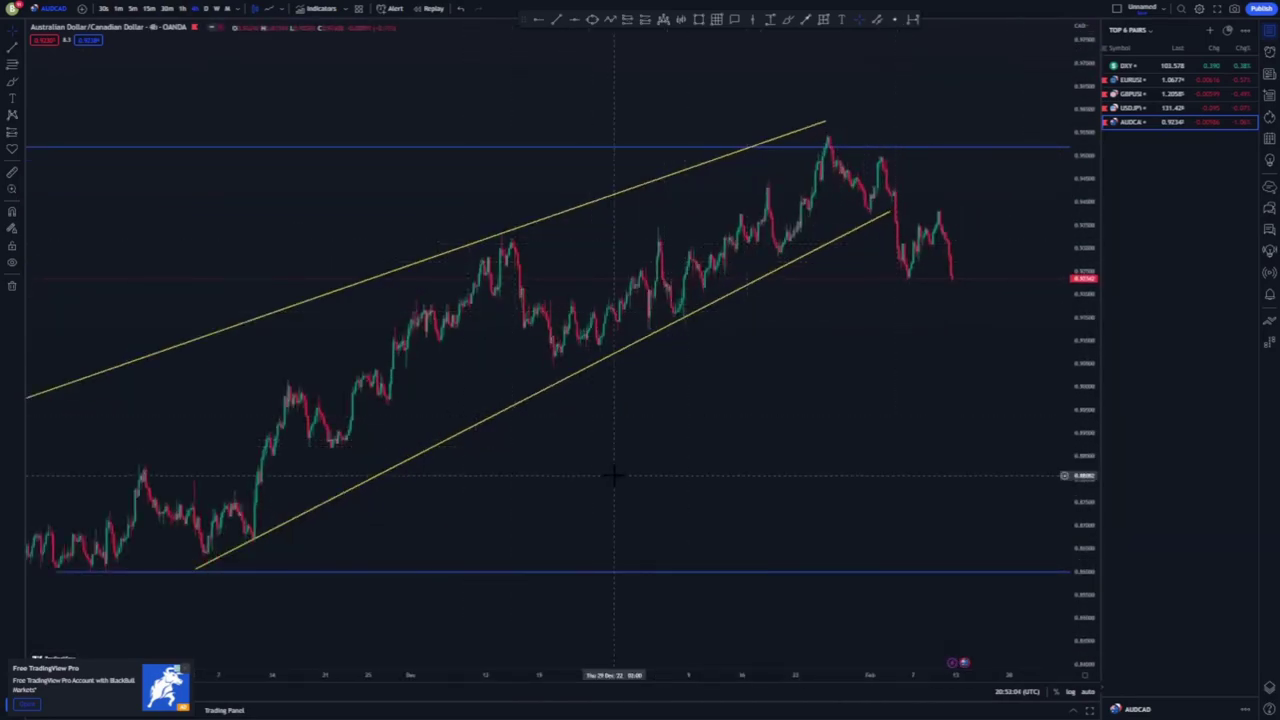
# Step: Draw an inner trend line from mid-December 2022, about 0.919, to the late January 2023 high, about 0.955, adjusting its start point
pyautogui.scroll(-2, 450, 487)
pyautogui.moveTo(668, 285)
pyautogui.mouseDown()
pyautogui.moveTo(857, 137)
pyautogui.moveTo(897, 128)
pyautogui.mouseUp()
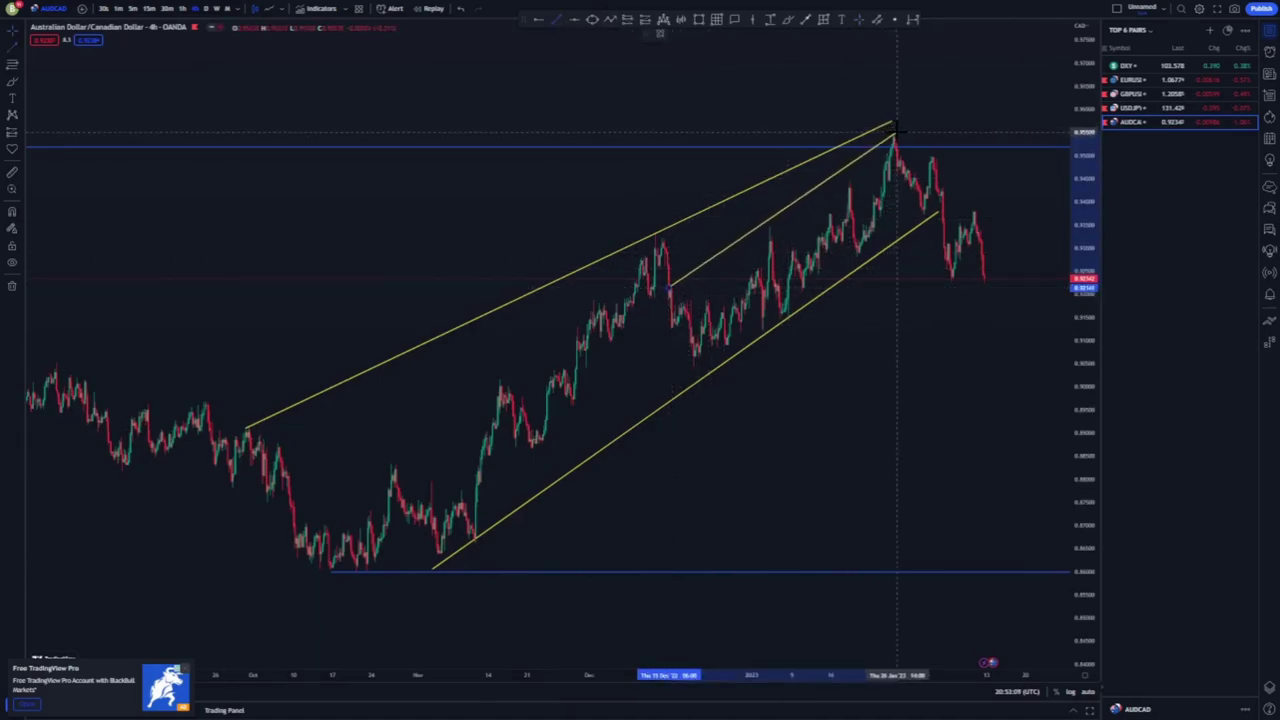
pyautogui.moveTo(672, 290); pyautogui.dragTo(682, 305)
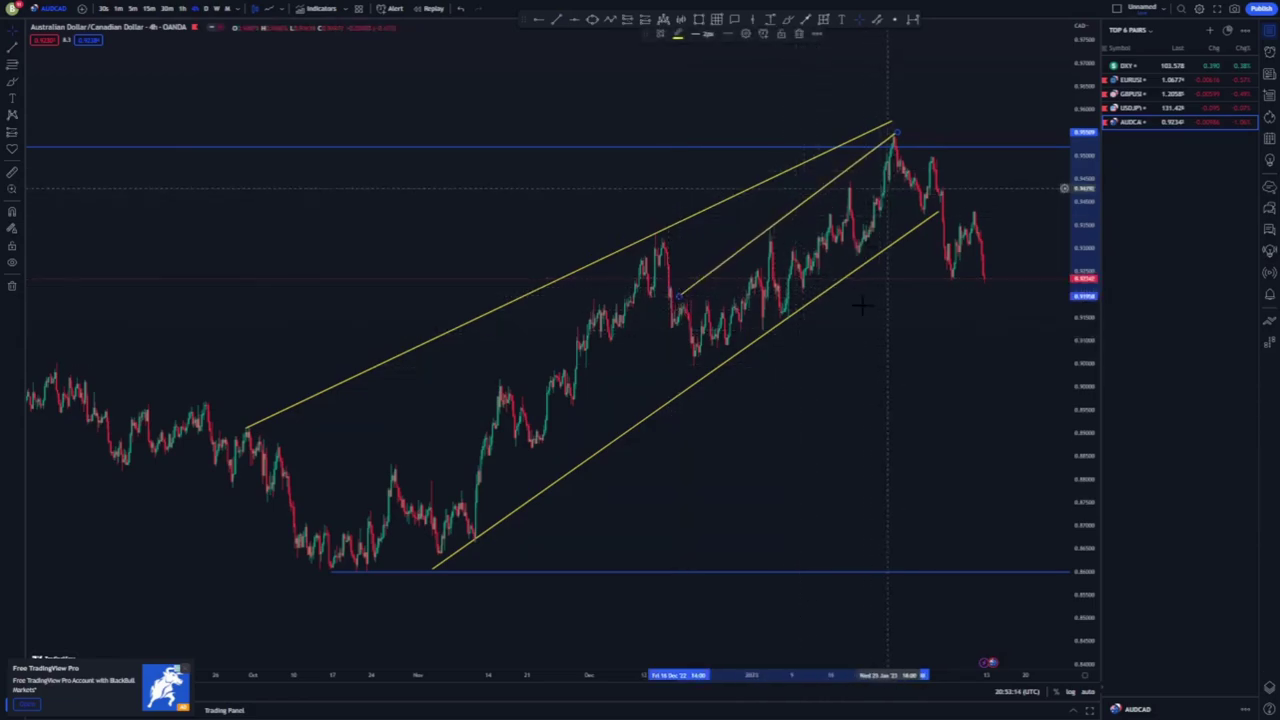
# Step: Replace the upper horizontal level with a horizontal ray starting at the late January 2023 high, about 0.954
pyautogui.moveTo(836, 323); pyautogui.dragTo(751, 323)
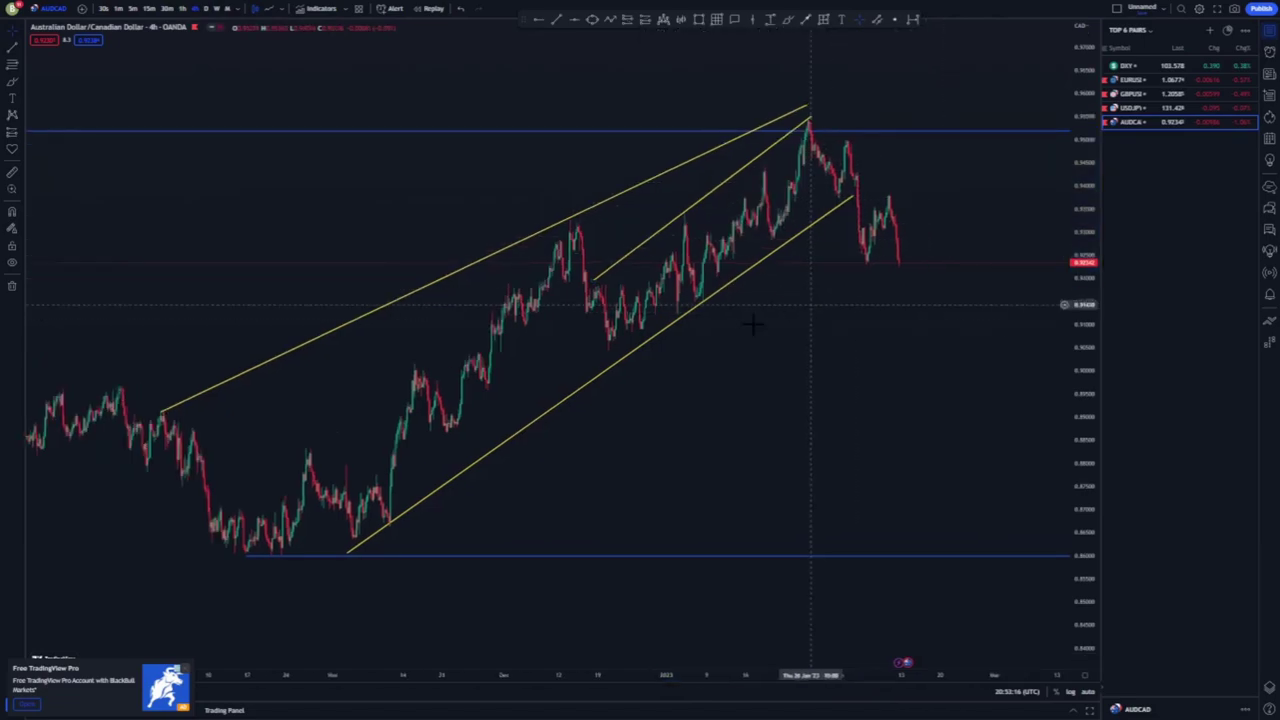
pyautogui.press('Delete')
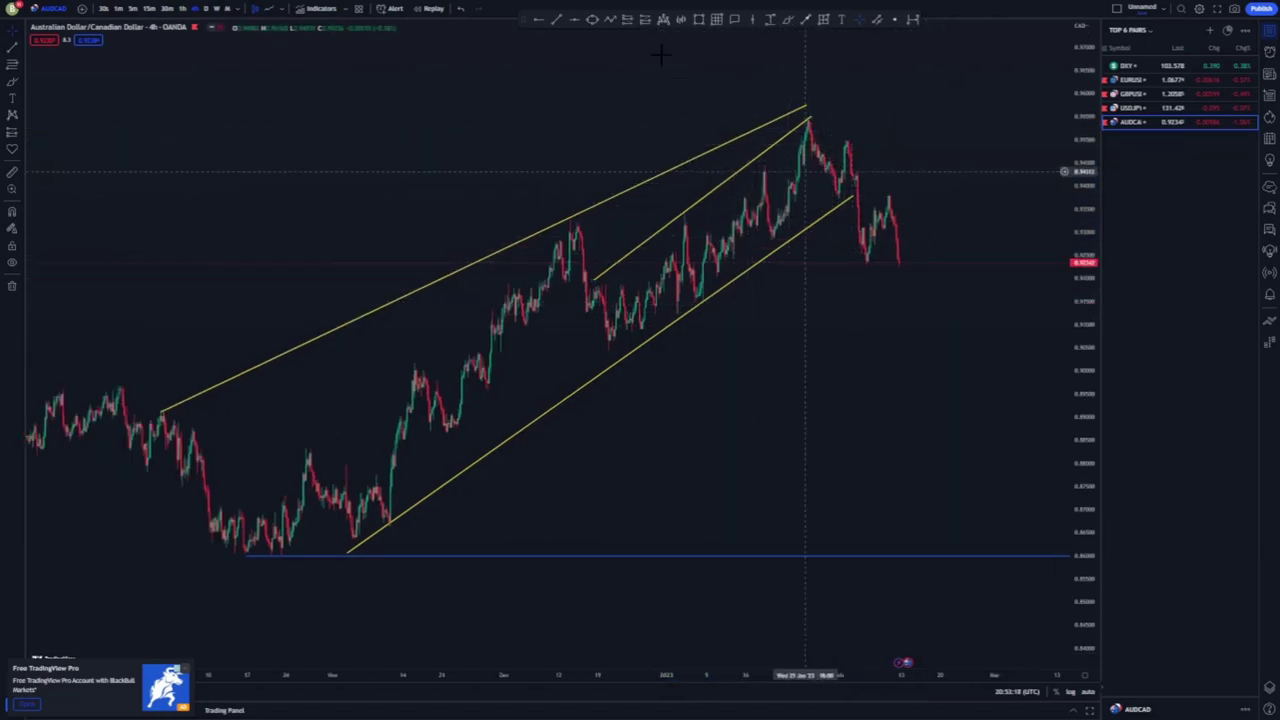
pyautogui.click(805, 117)
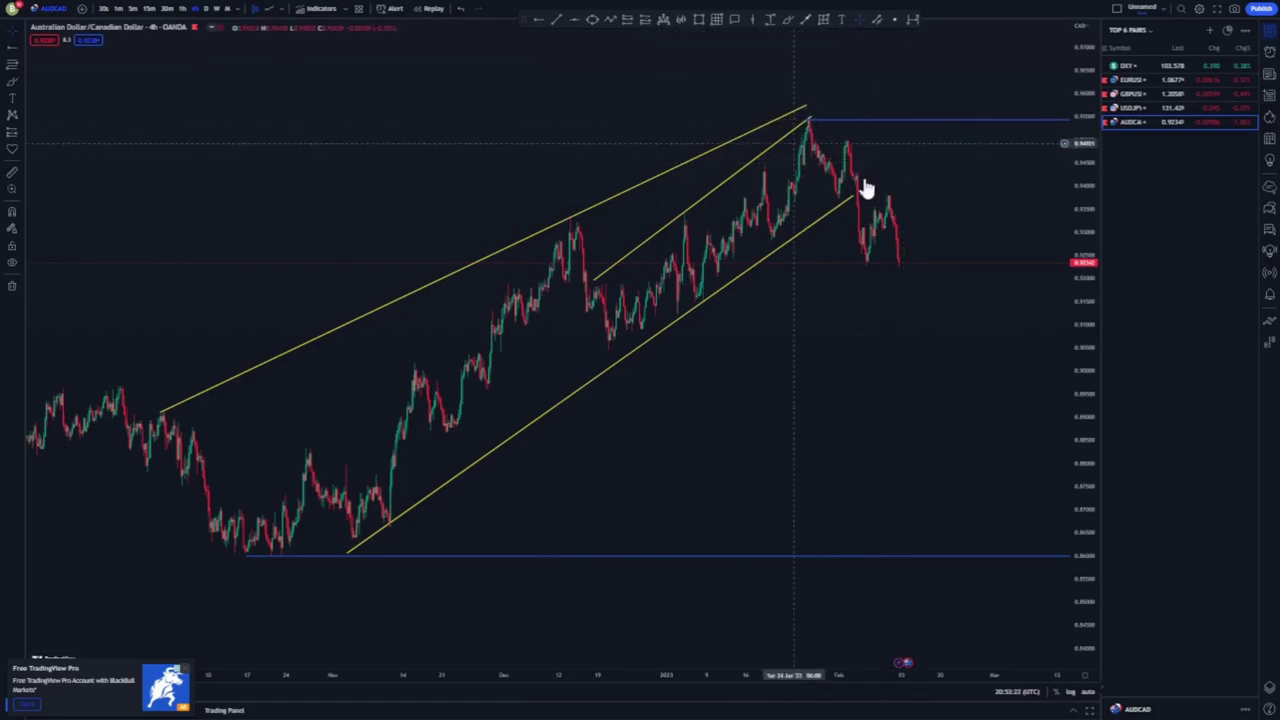
# Step: Brush a freehand path along the falling swings from the late January high into early February, and delete the sketch
pyautogui.scroll(2, 900, 320)
pyautogui.click(787, 21)
pyautogui.click(754, 119)
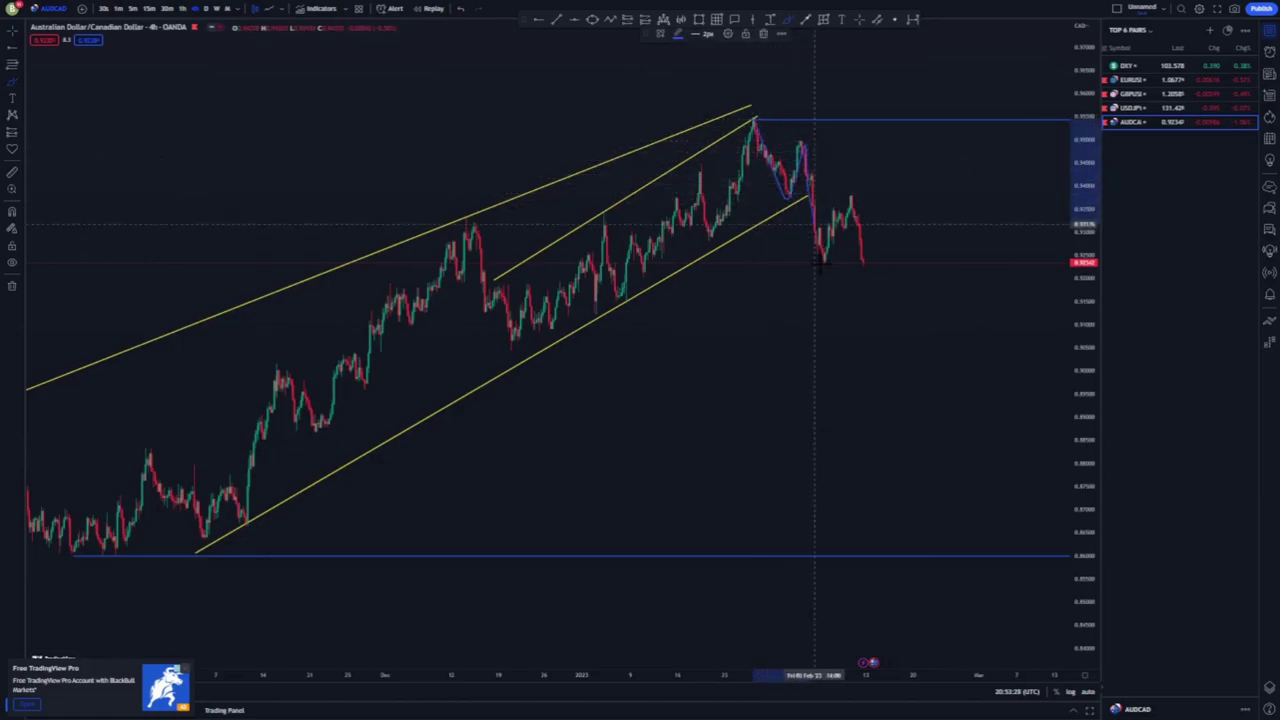
pyautogui.moveTo(856, 279); pyautogui.dragTo(856, 280)
pyautogui.click(766, 46)
pyautogui.click(764, 35)
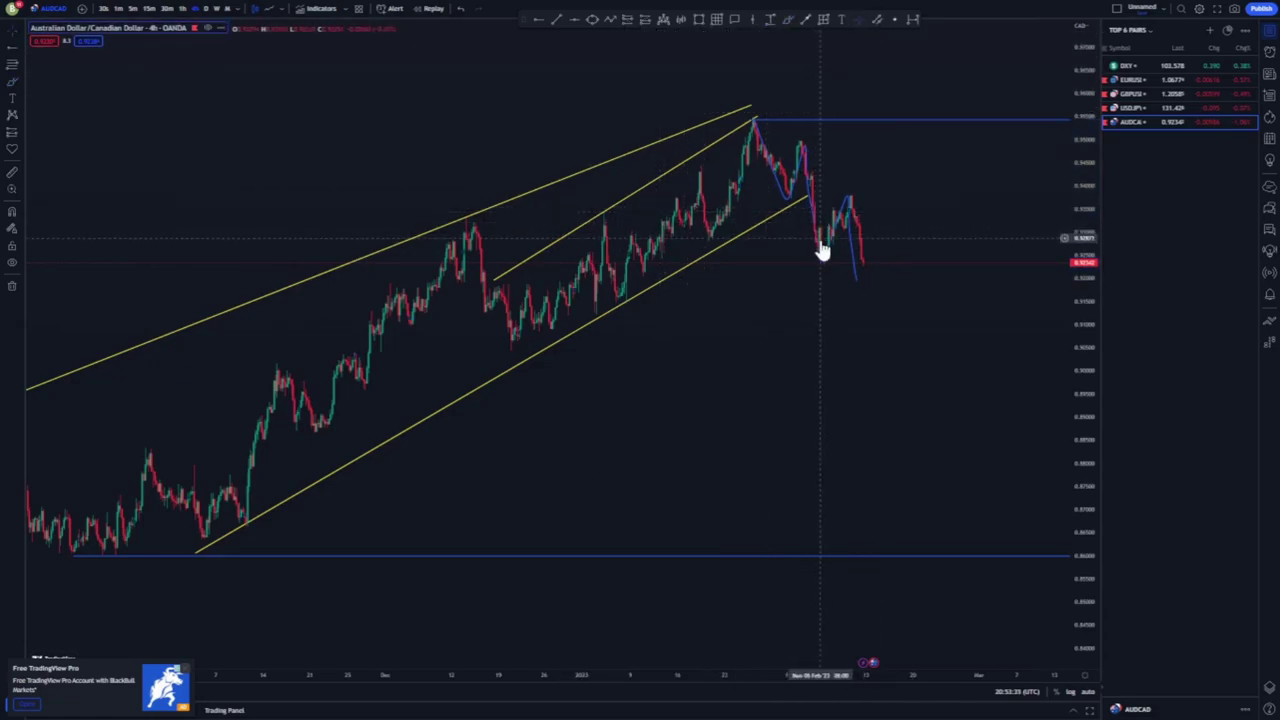
pyautogui.click(845, 205)
pyautogui.press('Delete')
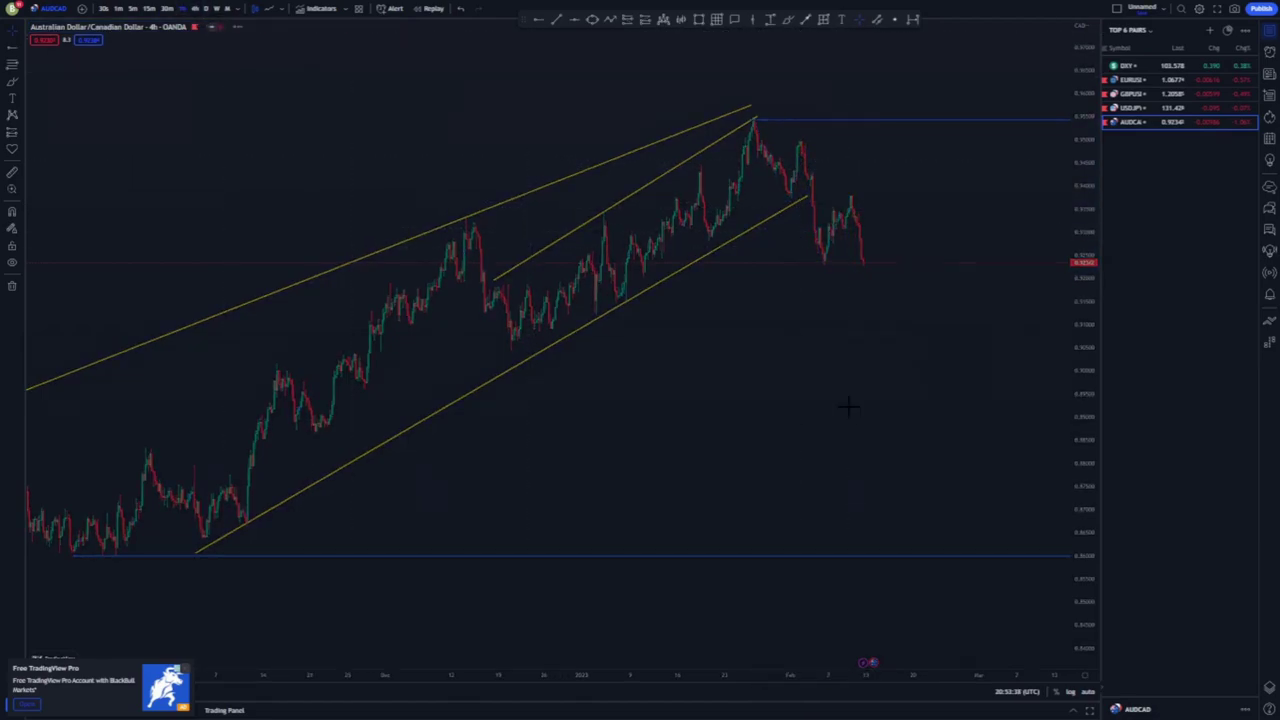
# Step: Switch AUDCAD to the 1-hour timeframe and frame the late January rally into the peak
pyautogui.scroll(-8, 849, 403)
pyautogui.scroll(-4, 849, 403)
pyautogui.moveTo(1075, 328); pyautogui.dragTo(1075, 205)
pyautogui.scroll(5, 1009, 401)
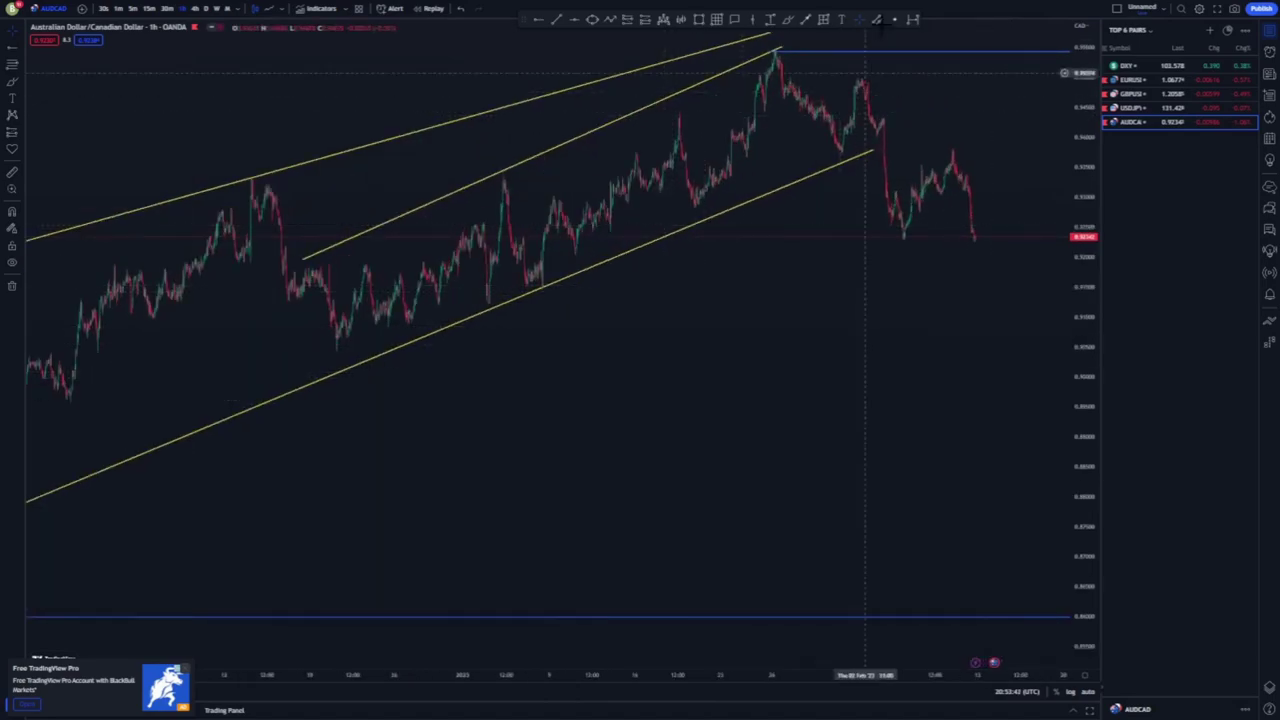
pyautogui.moveTo(844, 351); pyautogui.dragTo(930, 397)
pyautogui.scroll(2, 831, 426)
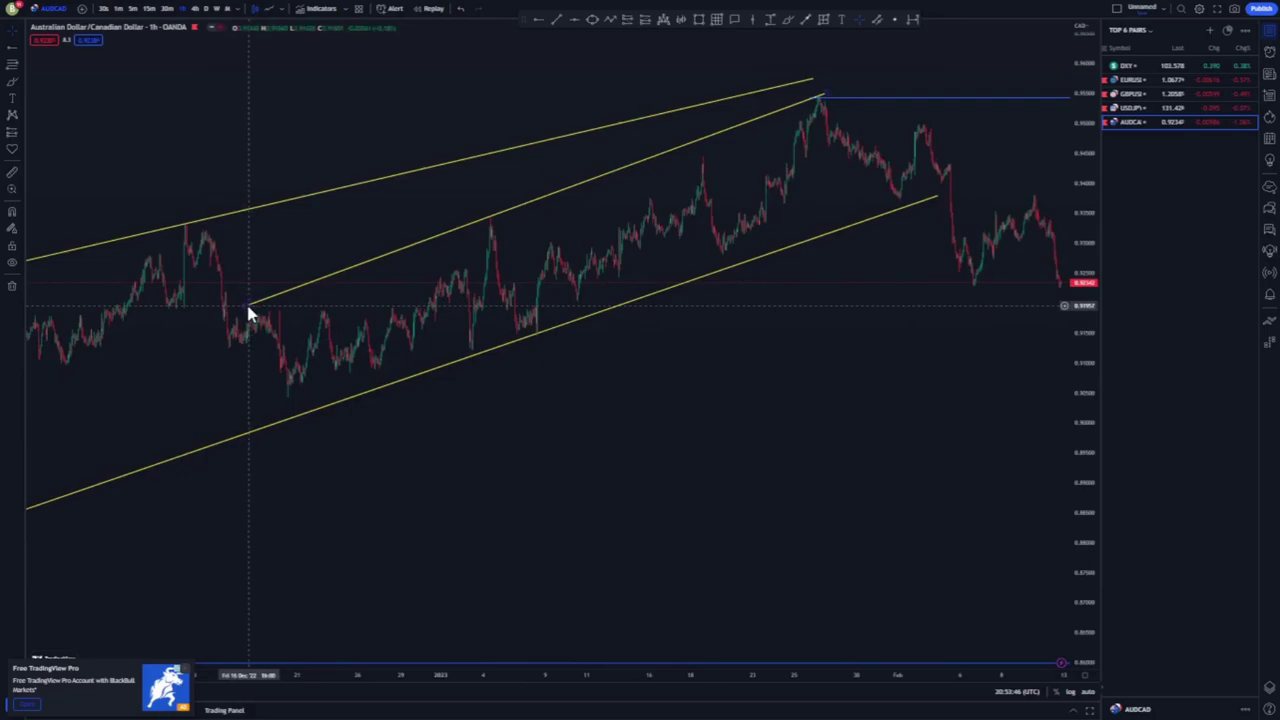
pyautogui.scroll(2, 737, 461)
pyautogui.scroll(-5, 738, 462)
pyautogui.moveTo(888, 440)
pyautogui.mouseDown()
pyautogui.moveTo(723, 433)
pyautogui.moveTo(968, 447)
pyautogui.moveTo(856, 455)
pyautogui.mouseUp()
pyautogui.scroll(2, 723, 434)
pyautogui.scroll(5, 948, 451)
# Step: Draw a steep rising channel around the final rally into the 26 January peak, its lines starting at about 0.941 and 0.937
pyautogui.click(556, 20)
pyautogui.click(763, 208)
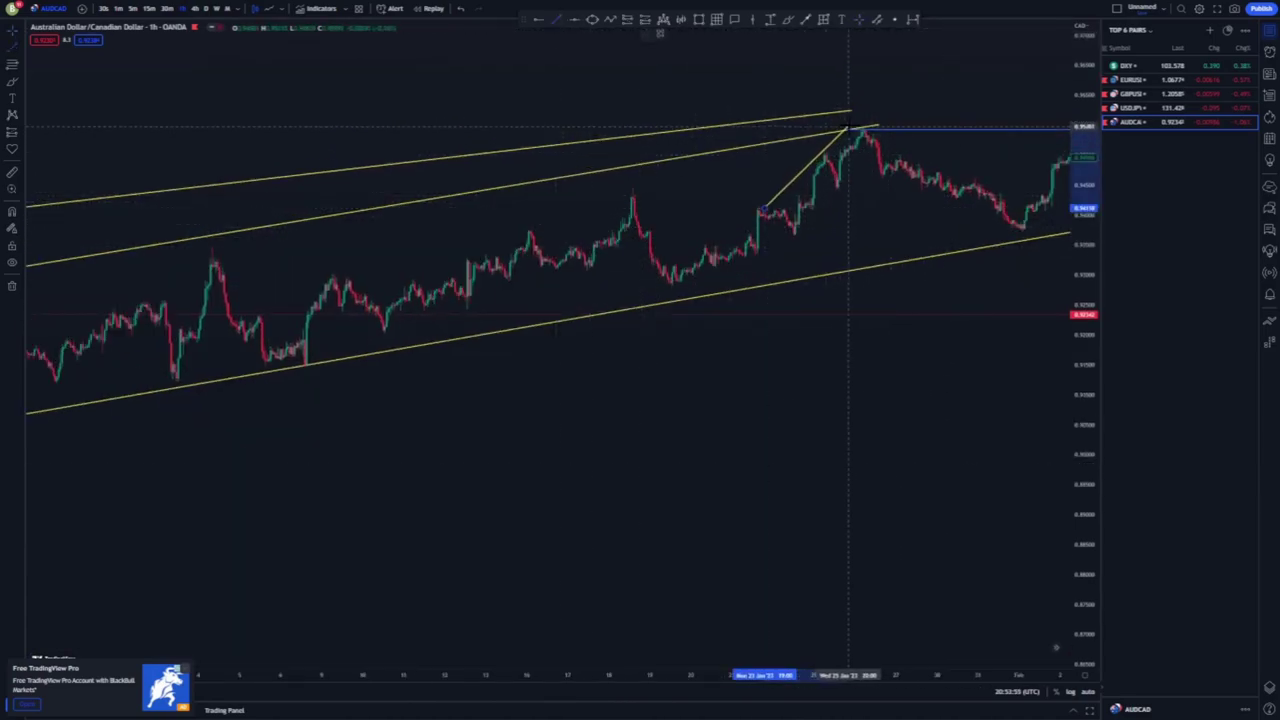
pyautogui.click(897, 199)
pyautogui.click(556, 20)
pyautogui.click(797, 234)
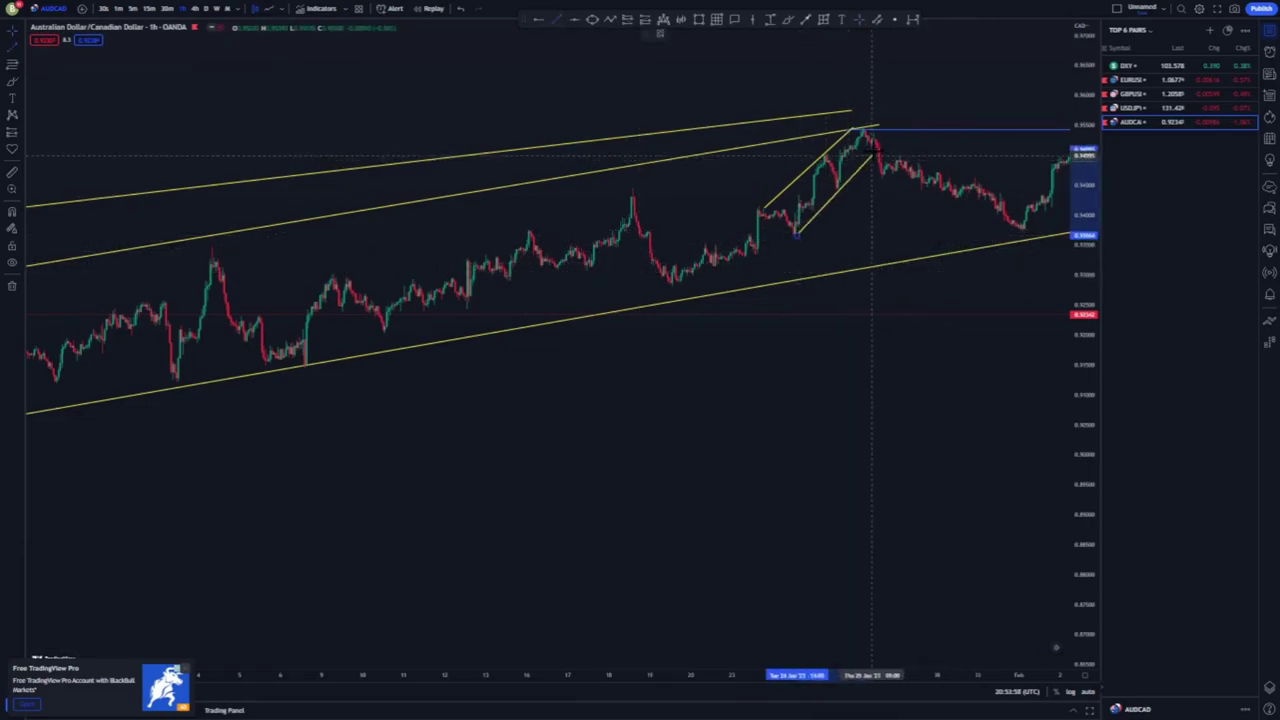
# Step: Draw rising trend-line pairs around the rebound into 2 February and around the small flag just before the 3 February drop
pyautogui.moveTo(938, 368); pyautogui.dragTo(511, 349)
pyautogui.scroll(-2, 726, 414)
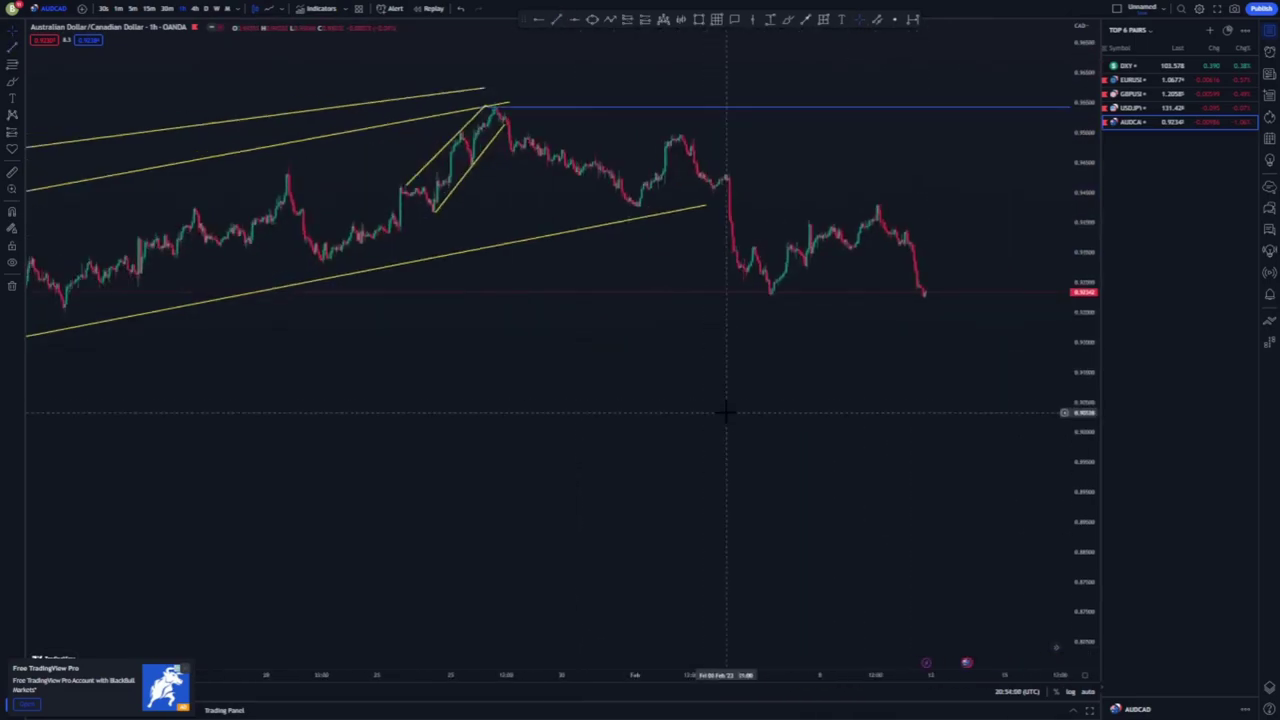
pyautogui.click(556, 21)
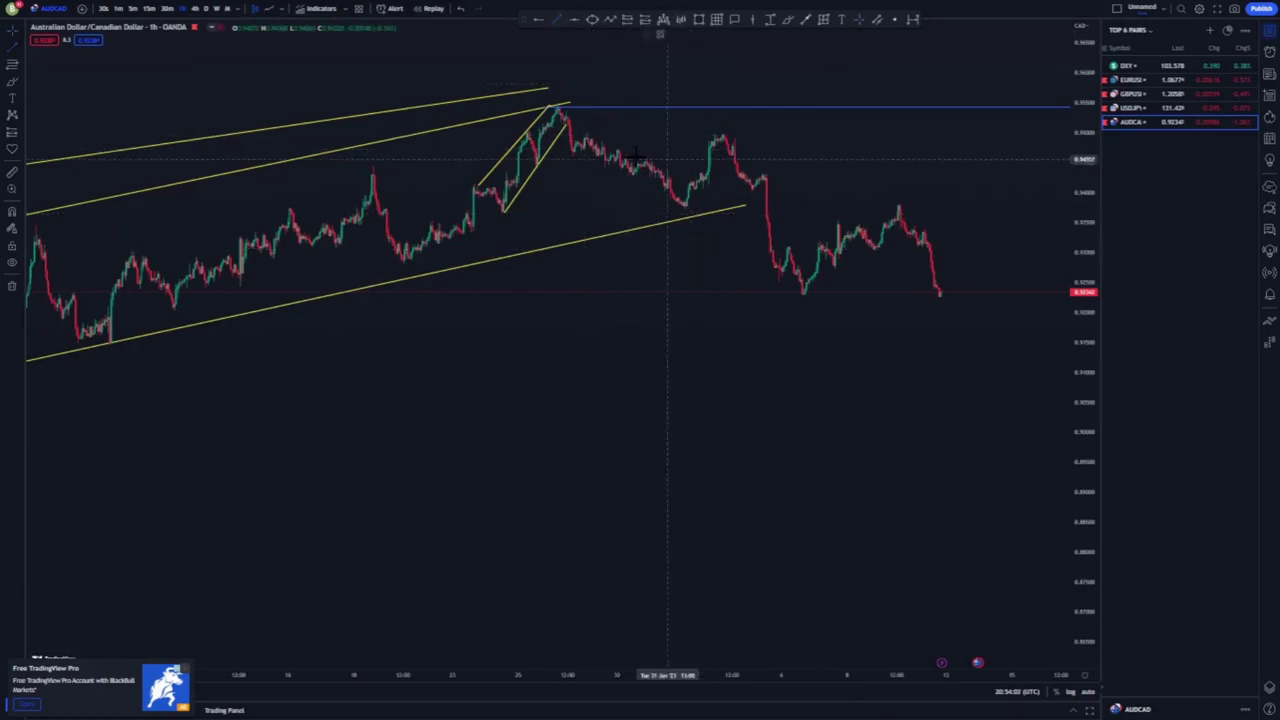
pyautogui.click(636, 157)
pyautogui.click(728, 129)
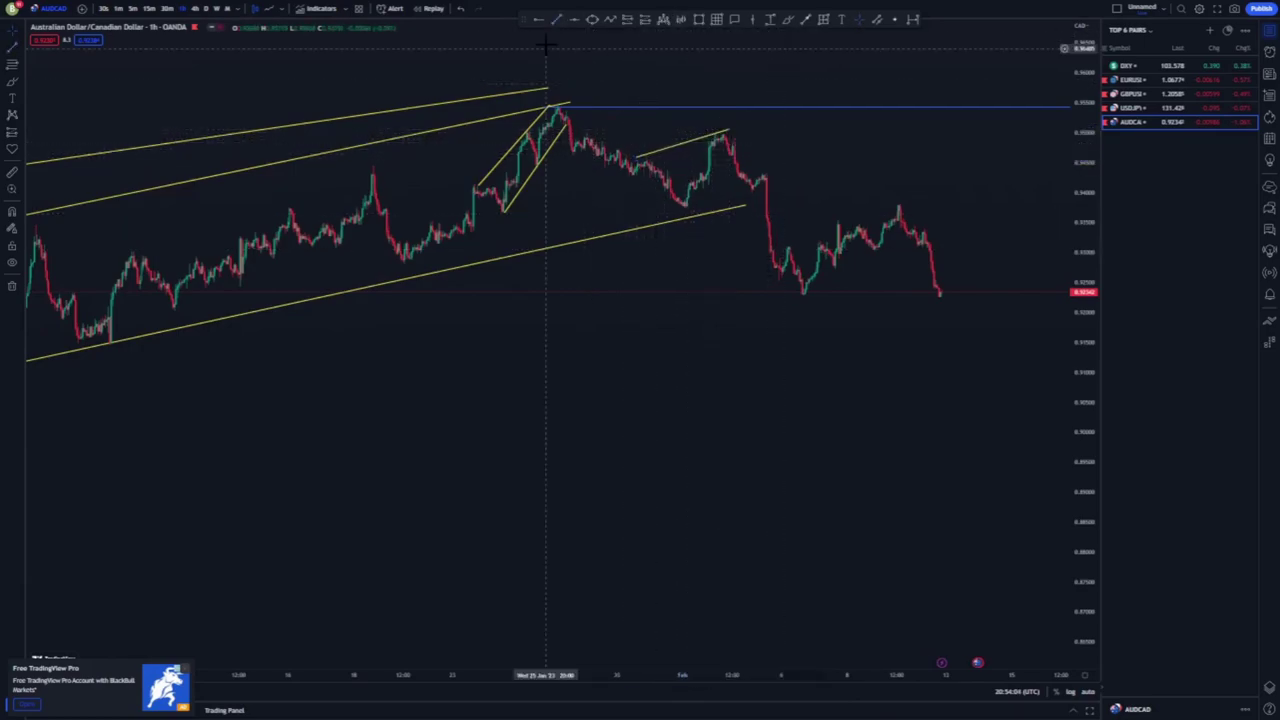
pyautogui.click(684, 208)
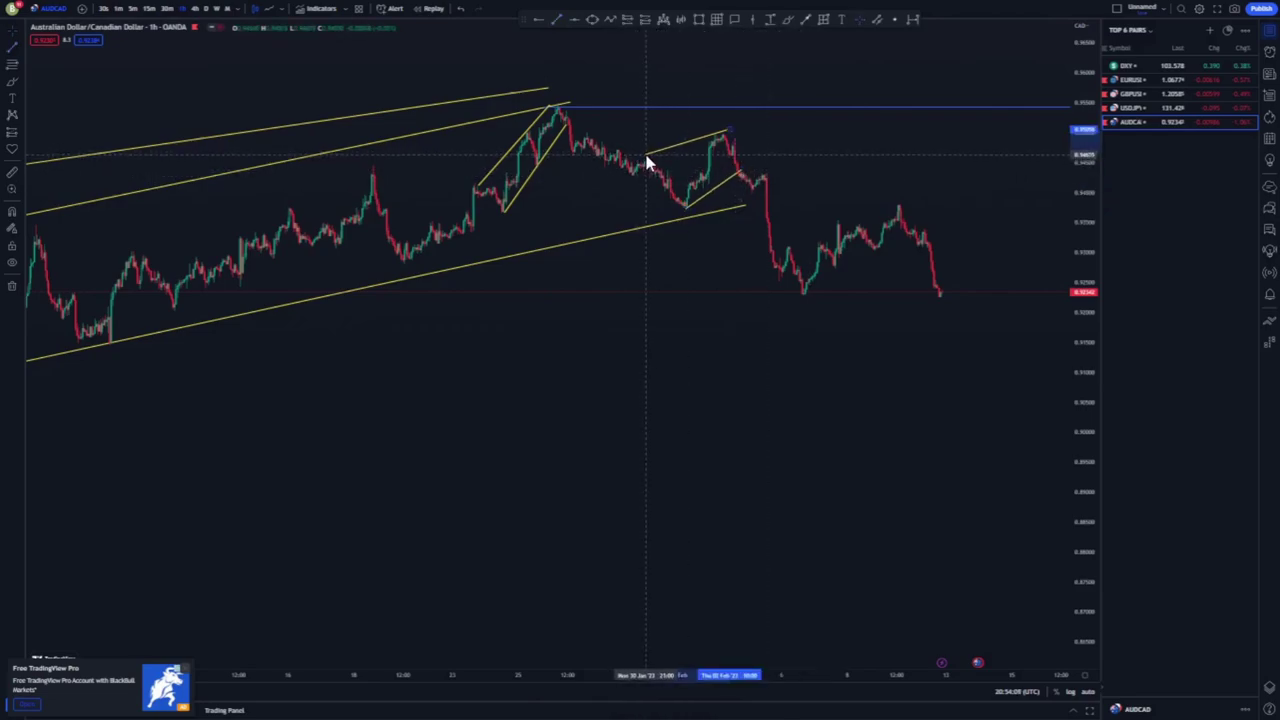
pyautogui.click(557, 19)
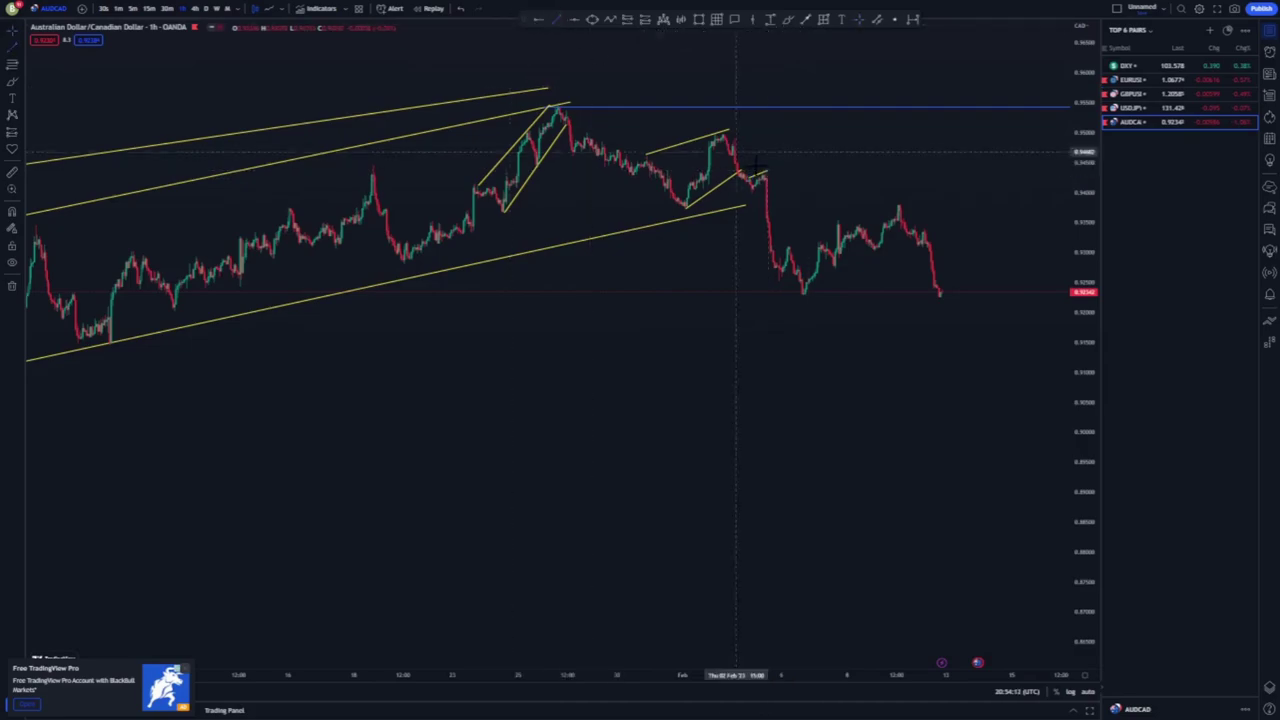
pyautogui.click(768, 178)
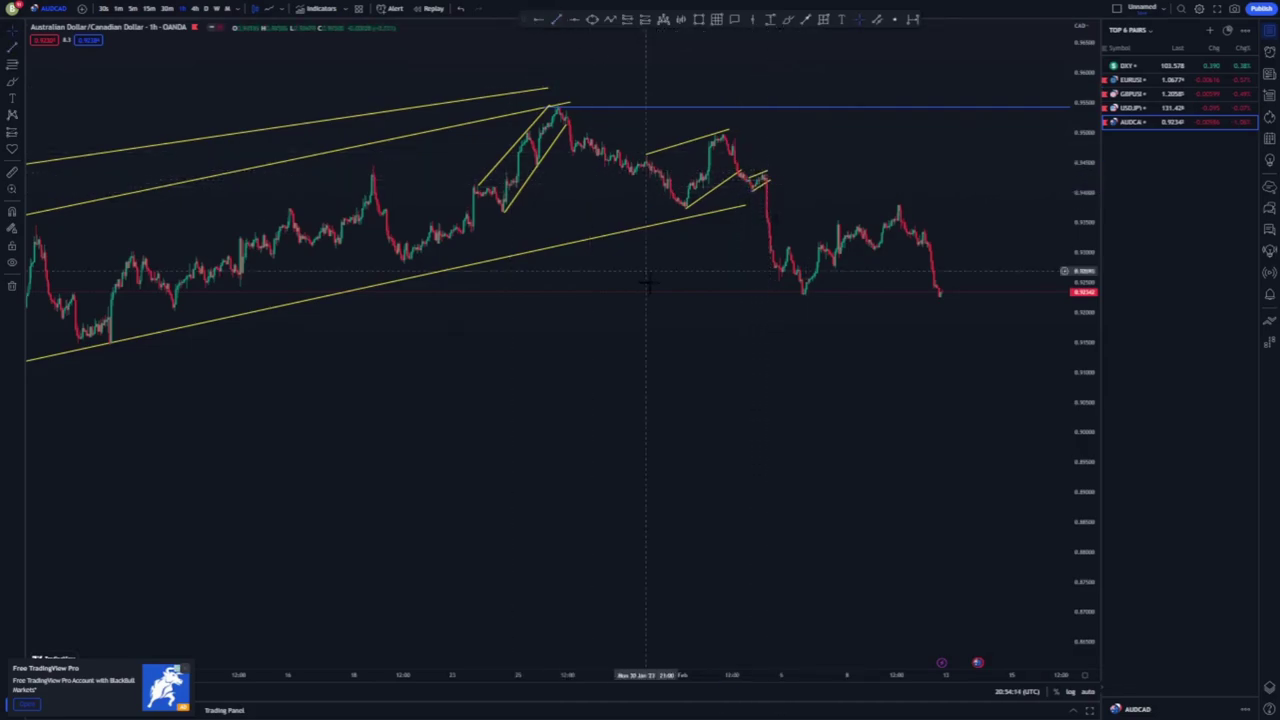
# Step: Place a short position at the 3 February breakdown, about 0.941, with a 0.00285 stop and 0.01807 target, and delete it
pyautogui.moveTo(650, 288); pyautogui.dragTo(625, 363)
pyautogui.moveTo(1089, 492); pyautogui.dragTo(1087, 275)
pyautogui.scroll(3, 823, 357)
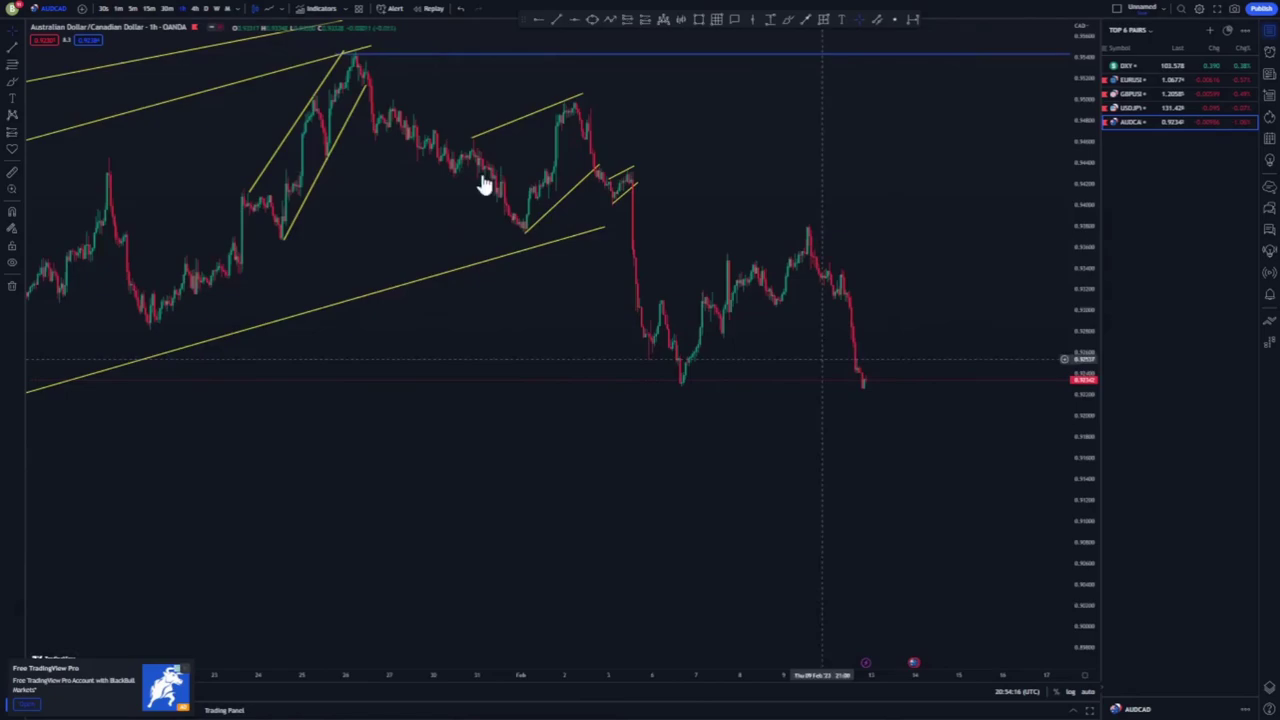
pyautogui.moveTo(700, 153); pyautogui.dragTo(712, 198)
pyautogui.click(627, 18)
pyautogui.click(645, 240)
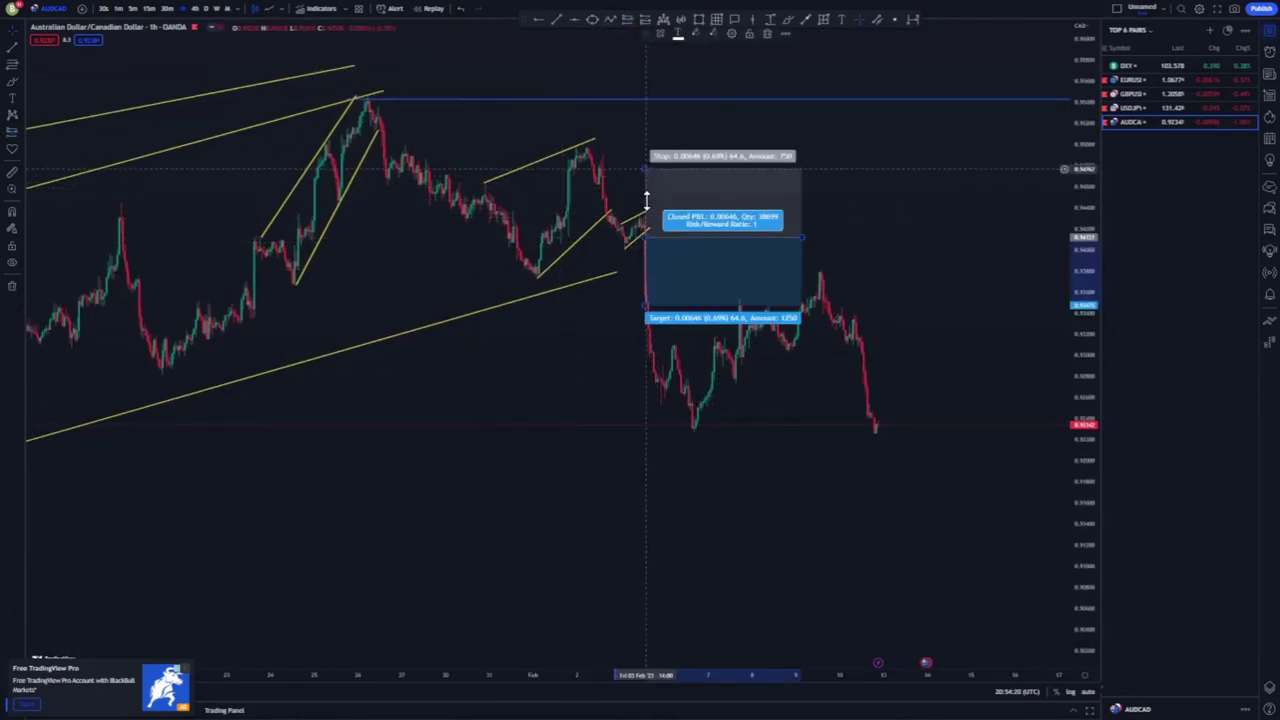
pyautogui.moveTo(646, 200); pyautogui.dragTo(646, 207)
pyautogui.moveTo(643, 306); pyautogui.dragTo(647, 426)
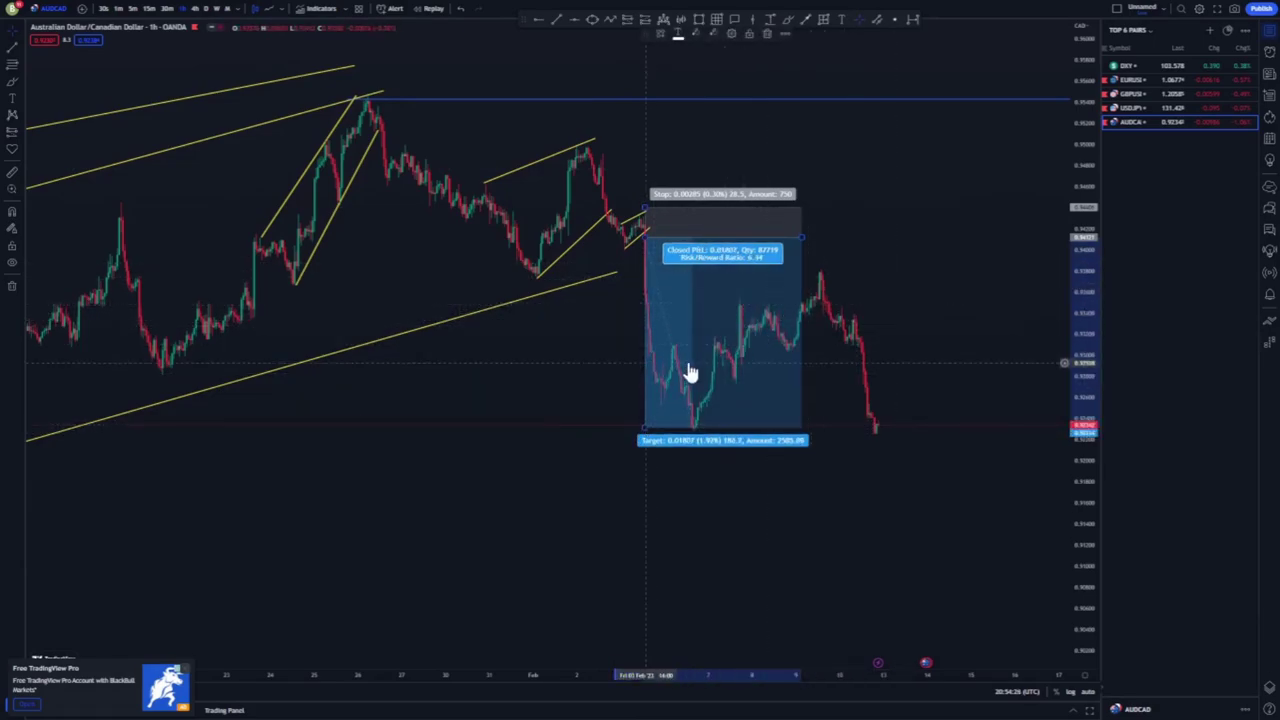
pyautogui.click(790, 234)
pyautogui.press('Delete')
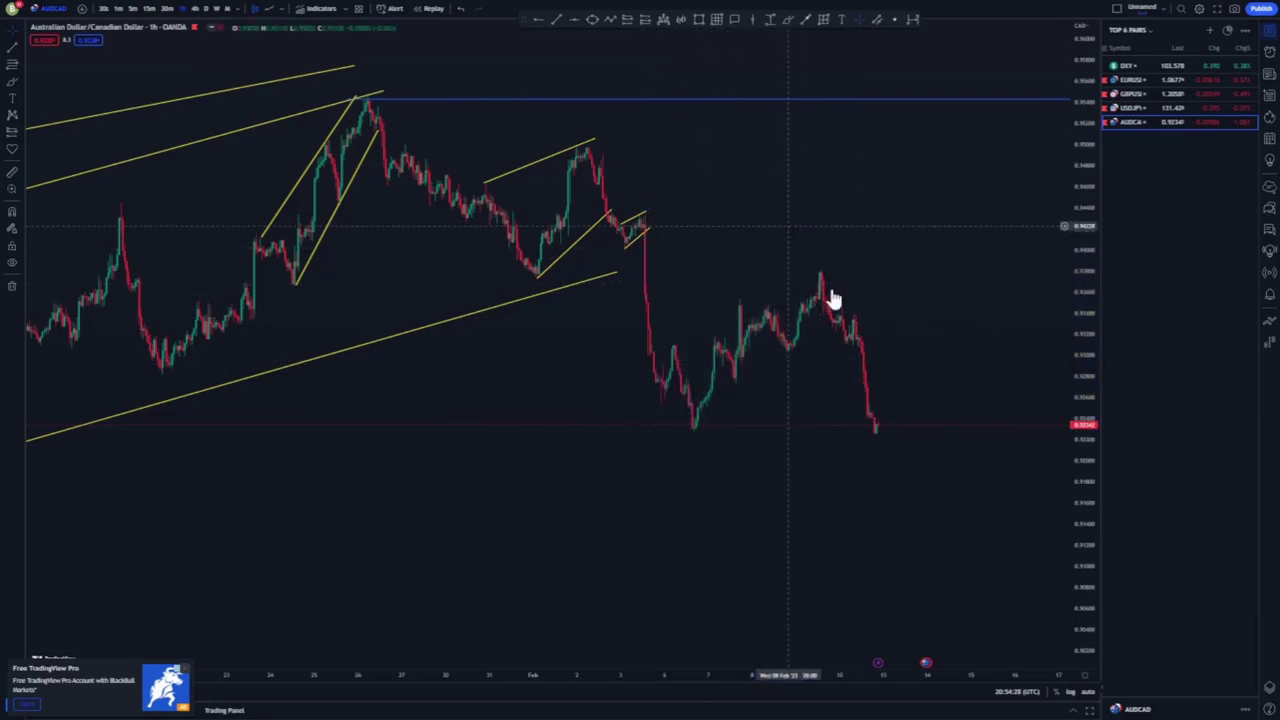
# Step: Draw a rising channel around the 6–9 February correction, from about 0.931 to 0.939 above and from the 0.923 low below
pyautogui.click(672, 343)
pyautogui.click(806, 258)
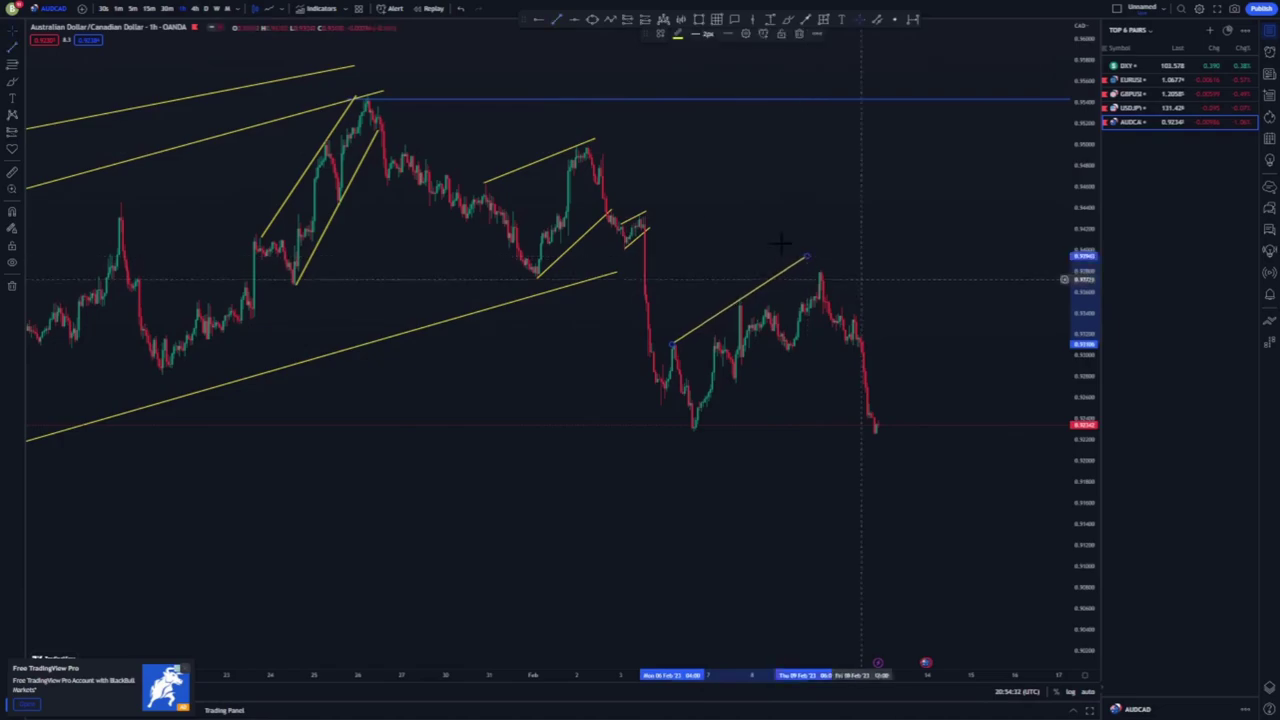
pyautogui.click(694, 430)
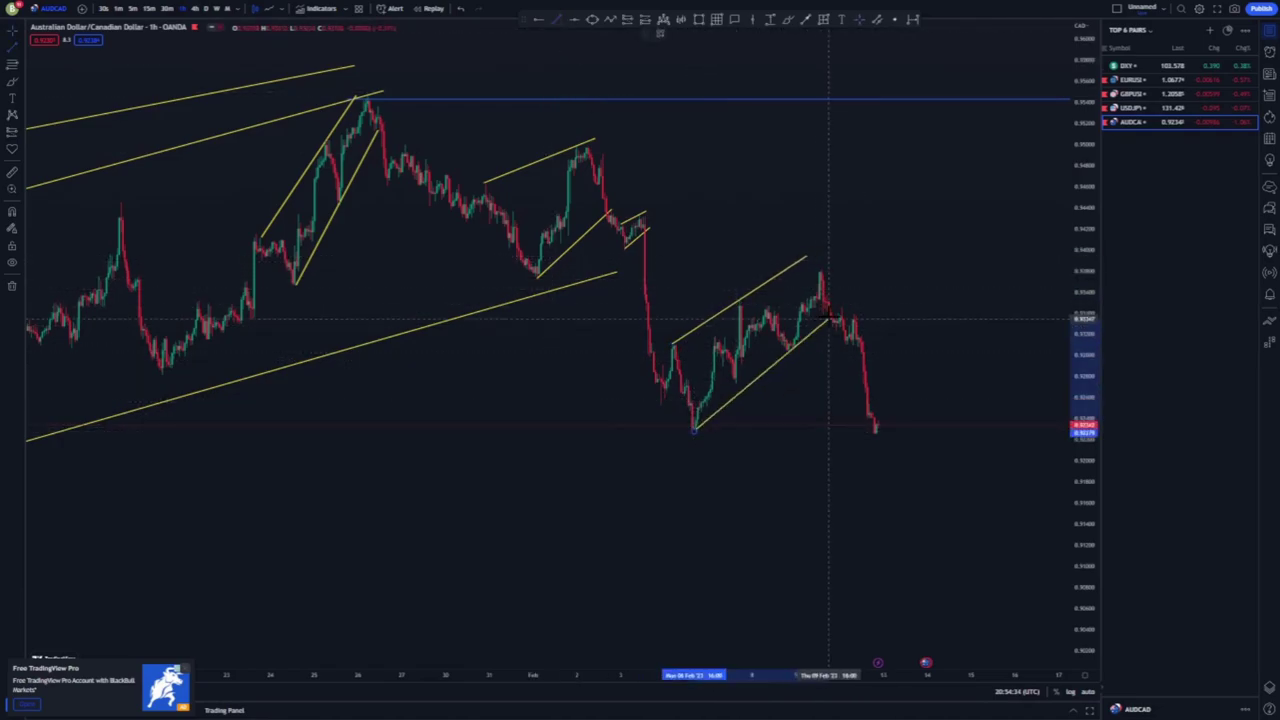
pyautogui.click(891, 353)
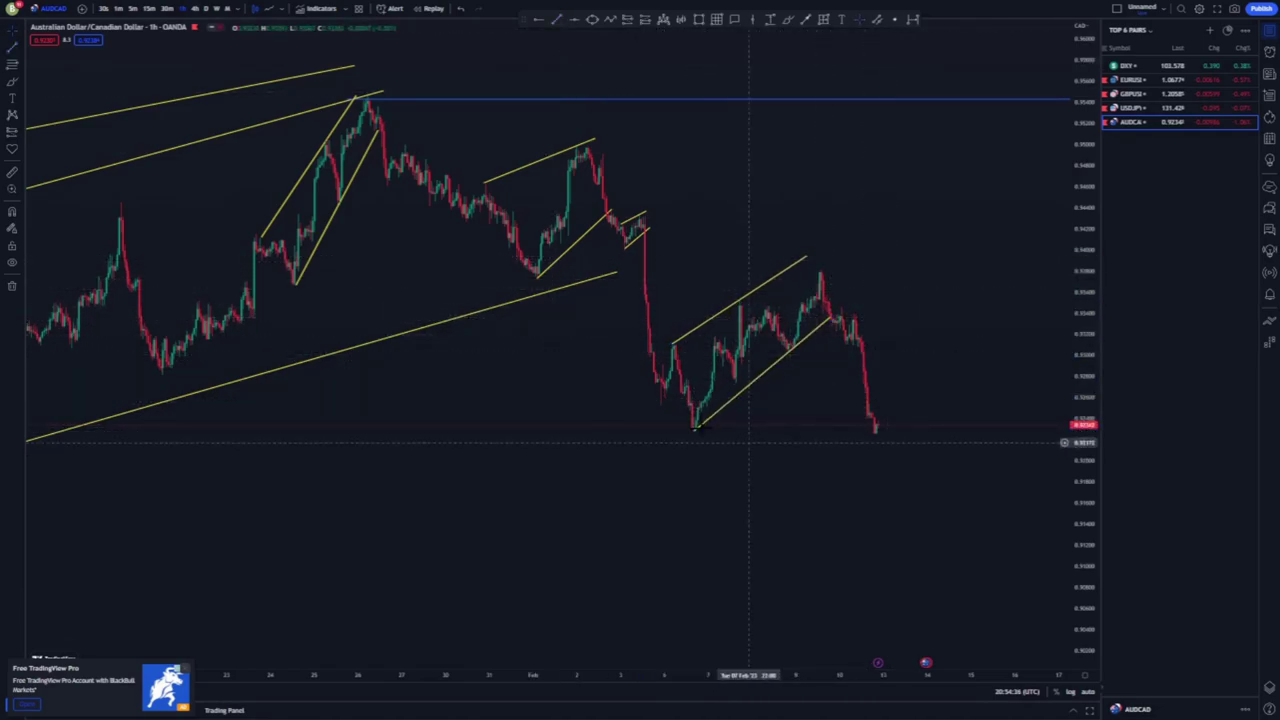
# Step: Place a horizontal ray at the 6 February low, about 0.923
pyautogui.click(540, 19)
pyautogui.click(695, 431)
pyautogui.scroll(-2, 823, 466)
pyautogui.scroll(3, 823, 466)
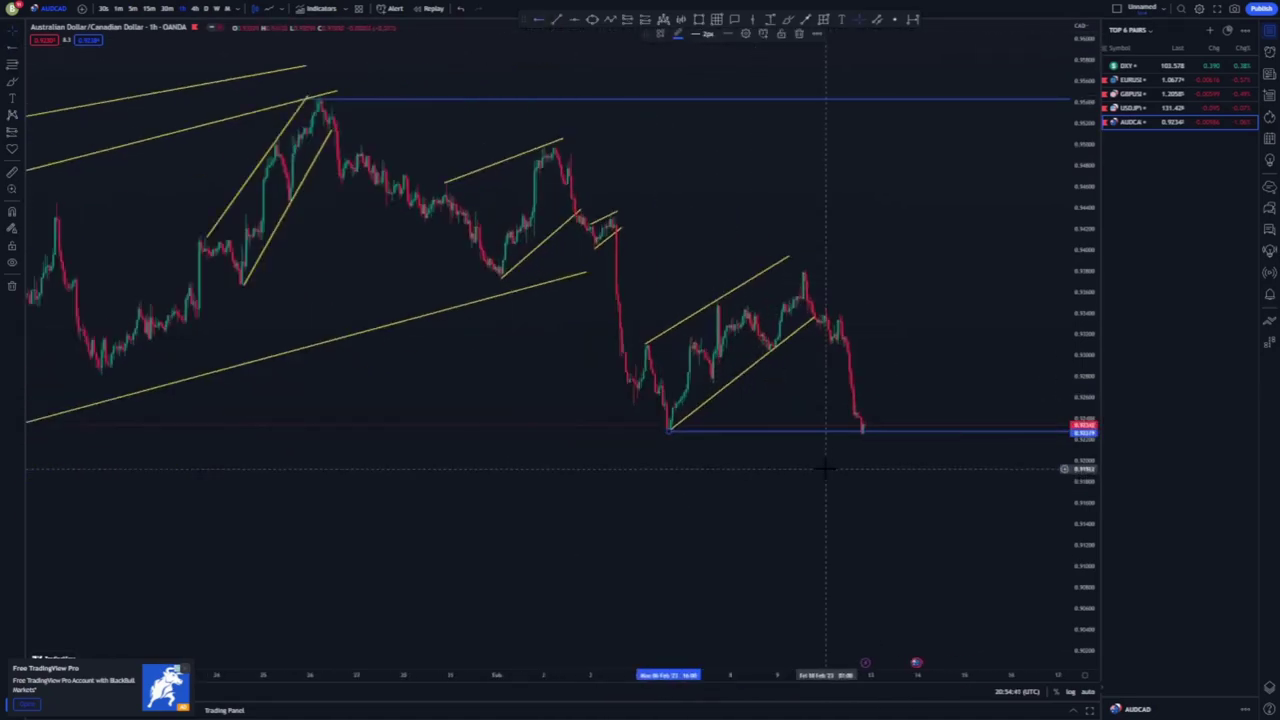
pyautogui.scroll(1, 825, 466)
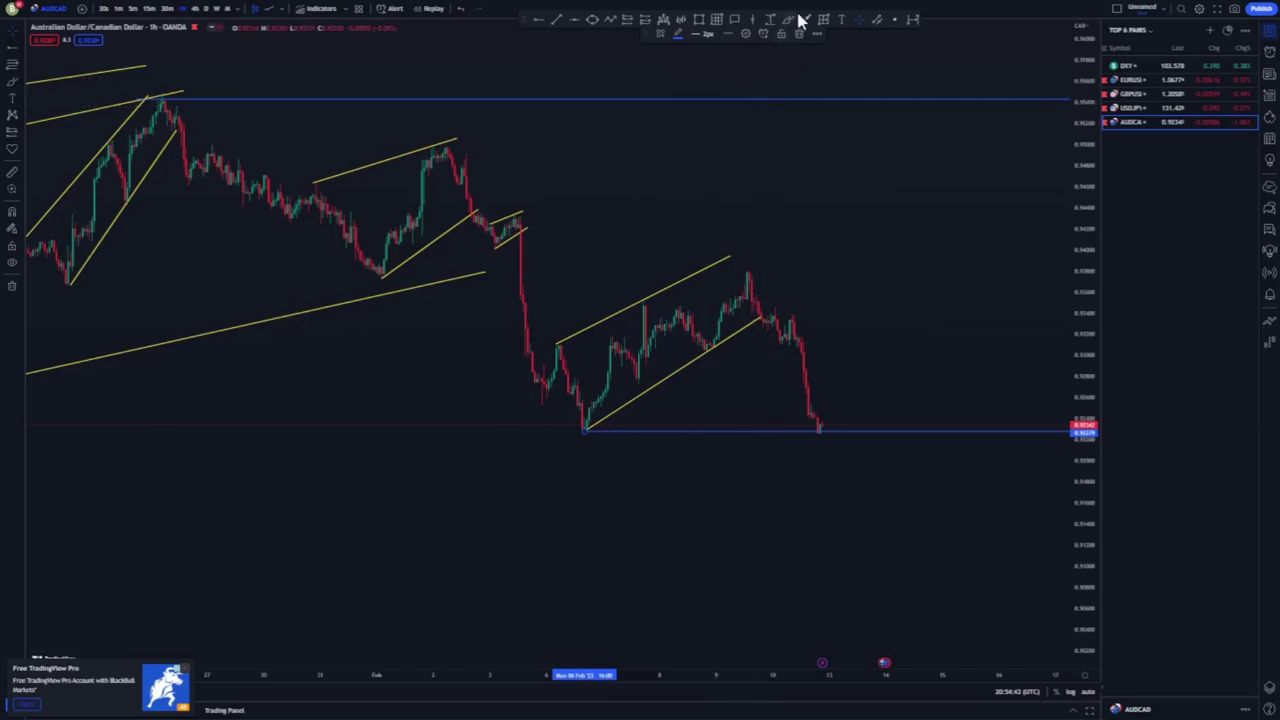
pyautogui.click(822, 430)
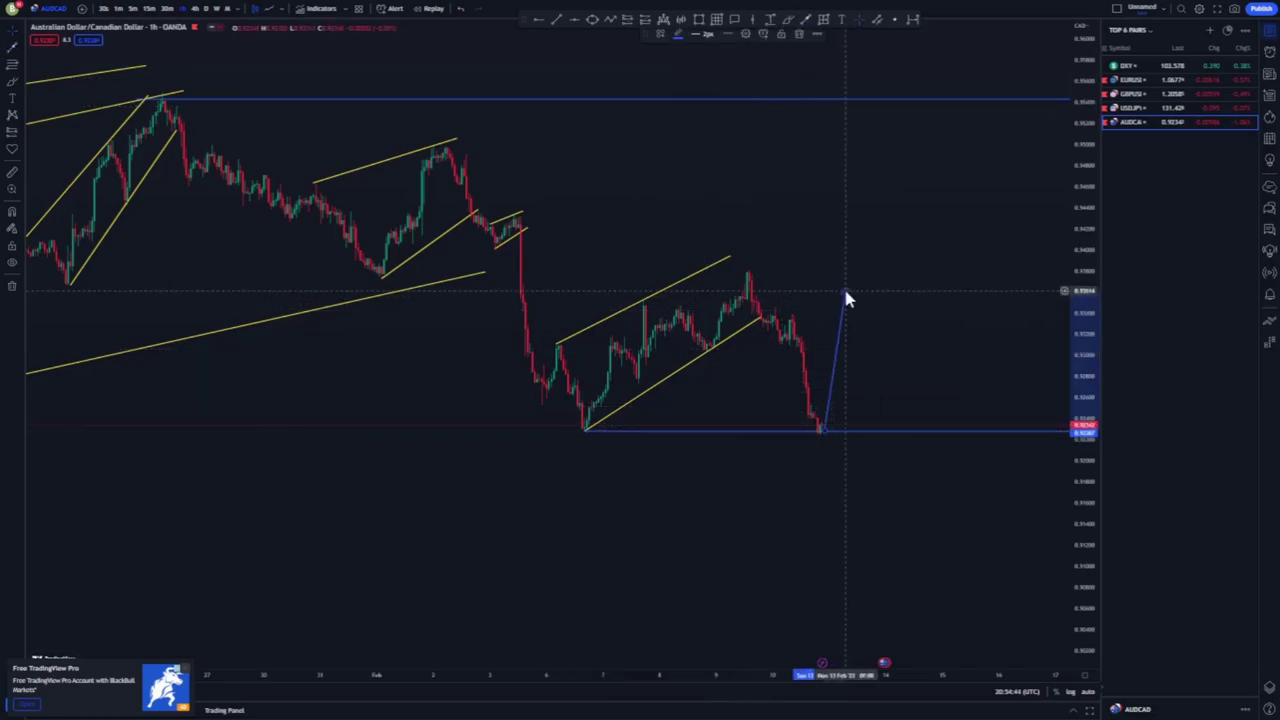
pyautogui.click(845, 296)
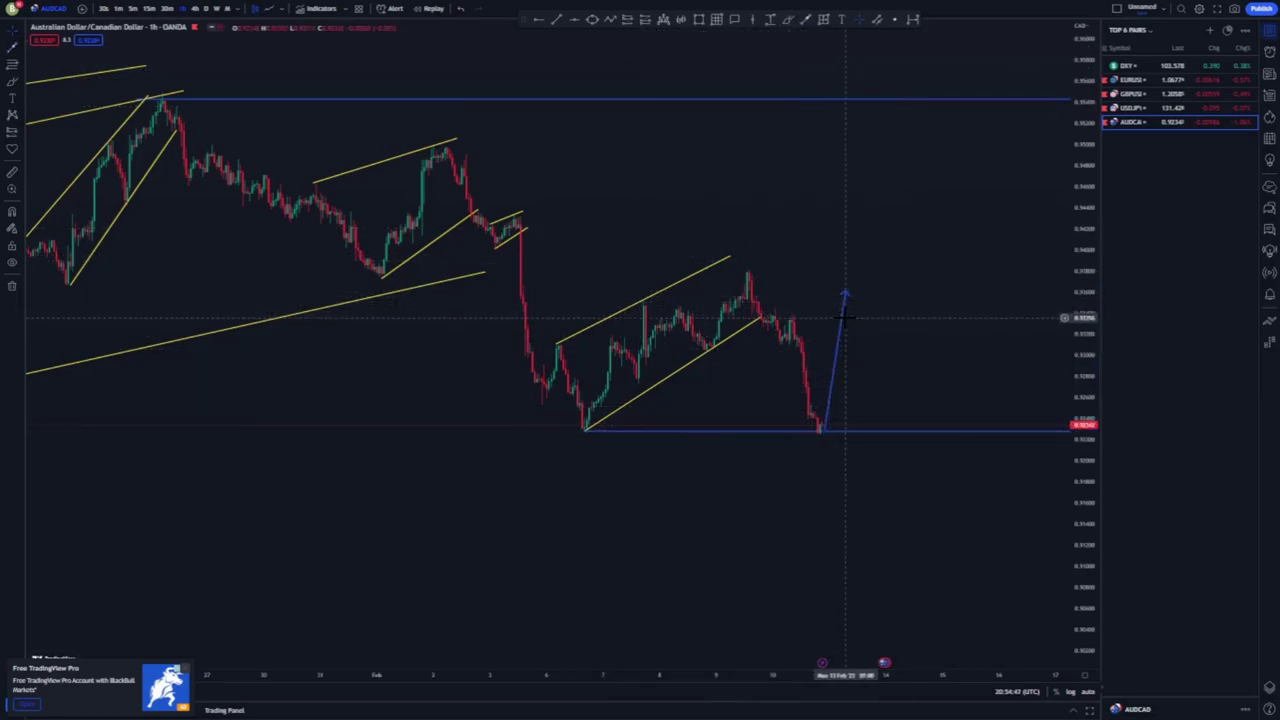
pyautogui.click(843, 311)
pyautogui.press('Delete')
# Step: Brush a projected path from the current low up to about 0.939, back to about 0.924, and up to about 0.941
pyautogui.click(786, 21)
pyautogui.moveTo(820, 430); pyautogui.dragTo(852, 285)
pyautogui.moveTo(909, 399)
pyautogui.mouseDown()
pyautogui.moveTo(928, 418)
pyautogui.moveTo(951, 295)
pyautogui.mouseUp()
pyautogui.moveTo(960, 241); pyautogui.dragTo(961, 240)
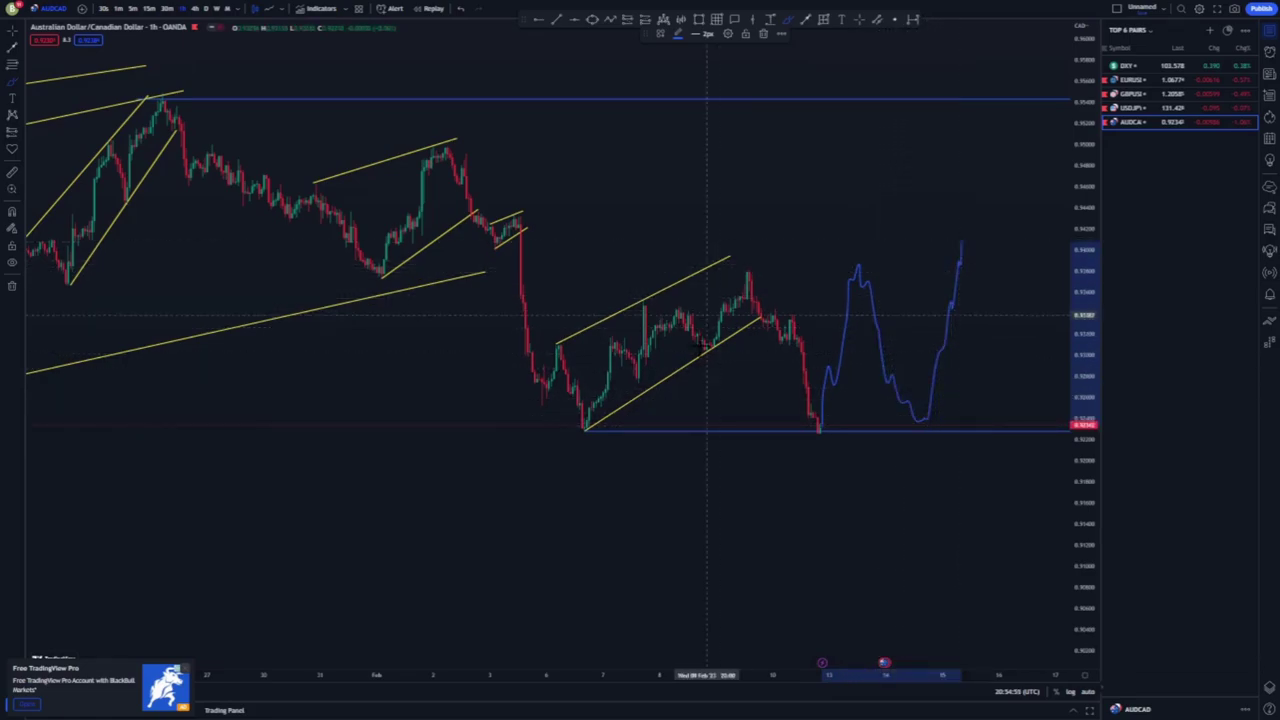
pyautogui.click(862, 20)
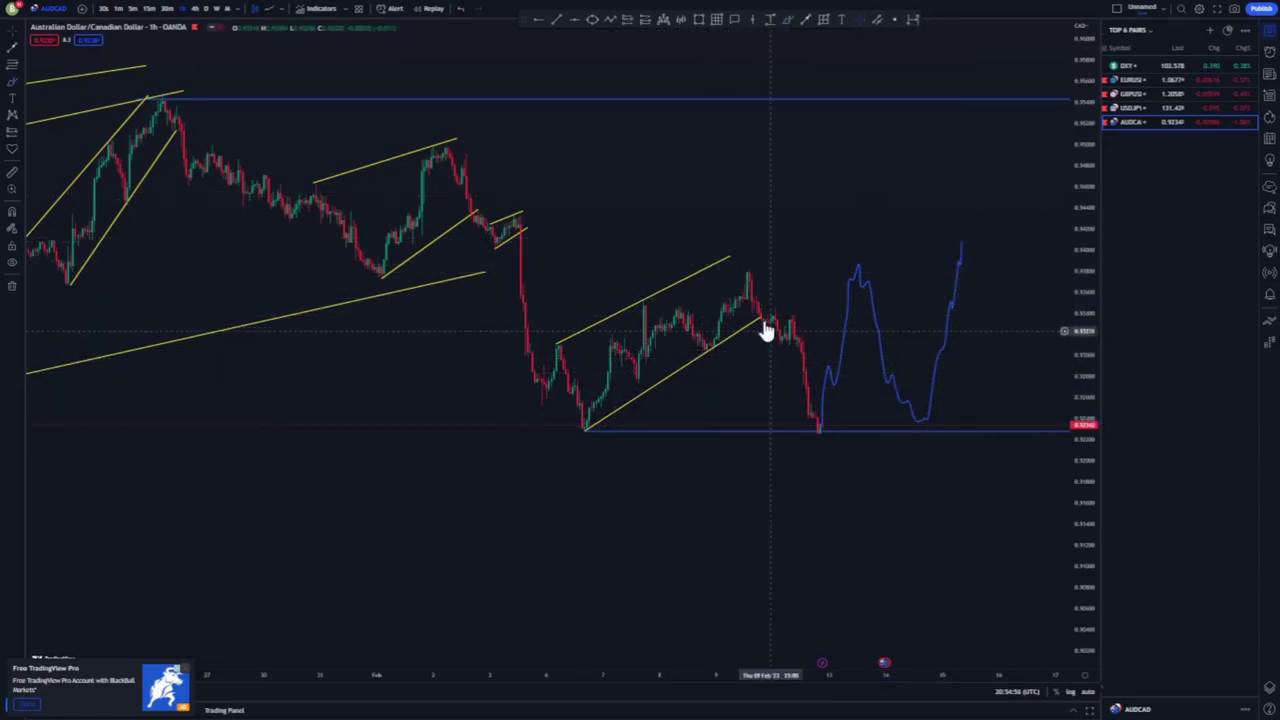
# Step: Extend the 6–9 February channel to mid-February, flattening its lower line along the 0.923 lows and its upper line to about 0.941
pyautogui.moveTo(760, 320)
pyautogui.mouseDown()
pyautogui.moveTo(893, 465)
pyautogui.moveTo(971, 429)
pyautogui.mouseUp()
pyautogui.moveTo(732, 254); pyautogui.dragTo(955, 235)
pyautogui.click(549, 347)
pyautogui.moveTo(557, 349); pyautogui.dragTo(572, 296)
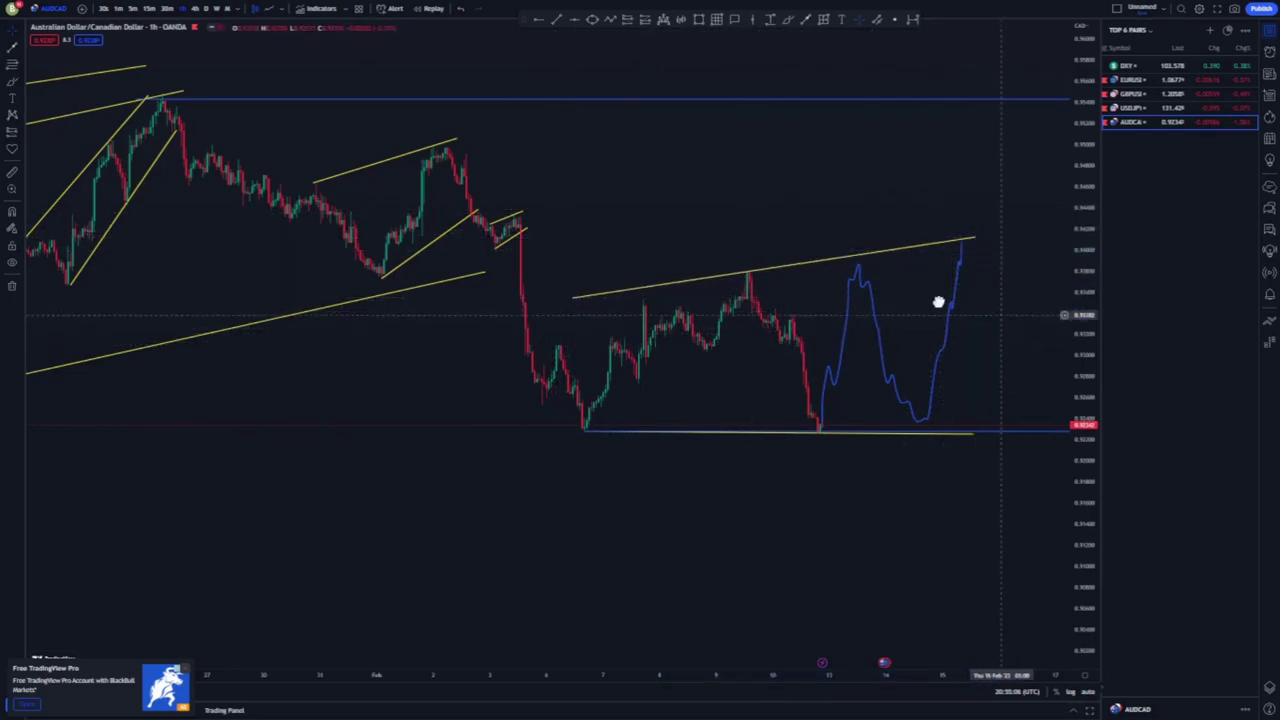
# Step: Delete the horizontal ray at the 6 February low
pyautogui.moveTo(937, 297); pyautogui.dragTo(779, 469)
pyautogui.click(919, 388)
pyautogui.press('Delete')
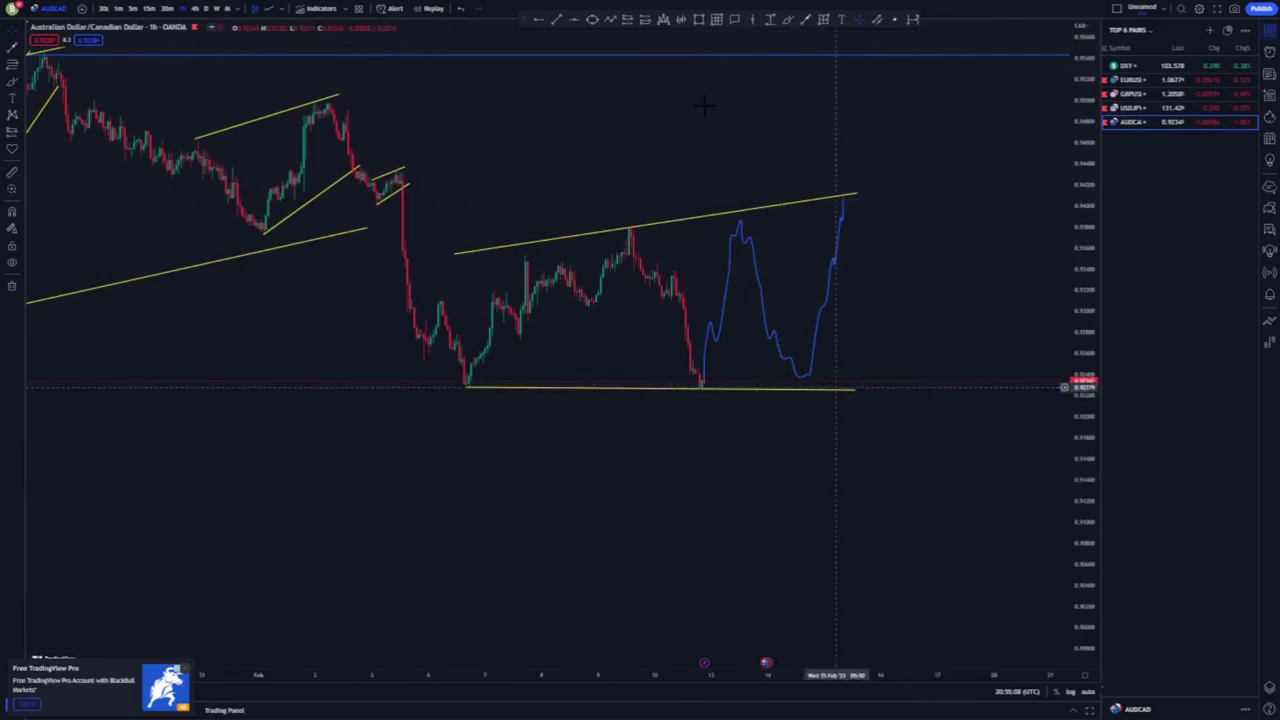
# Step: Place a short position at the end of the projected path, about 0.941, with stop about 0.943 and target about 0.923
pyautogui.click(626, 22)
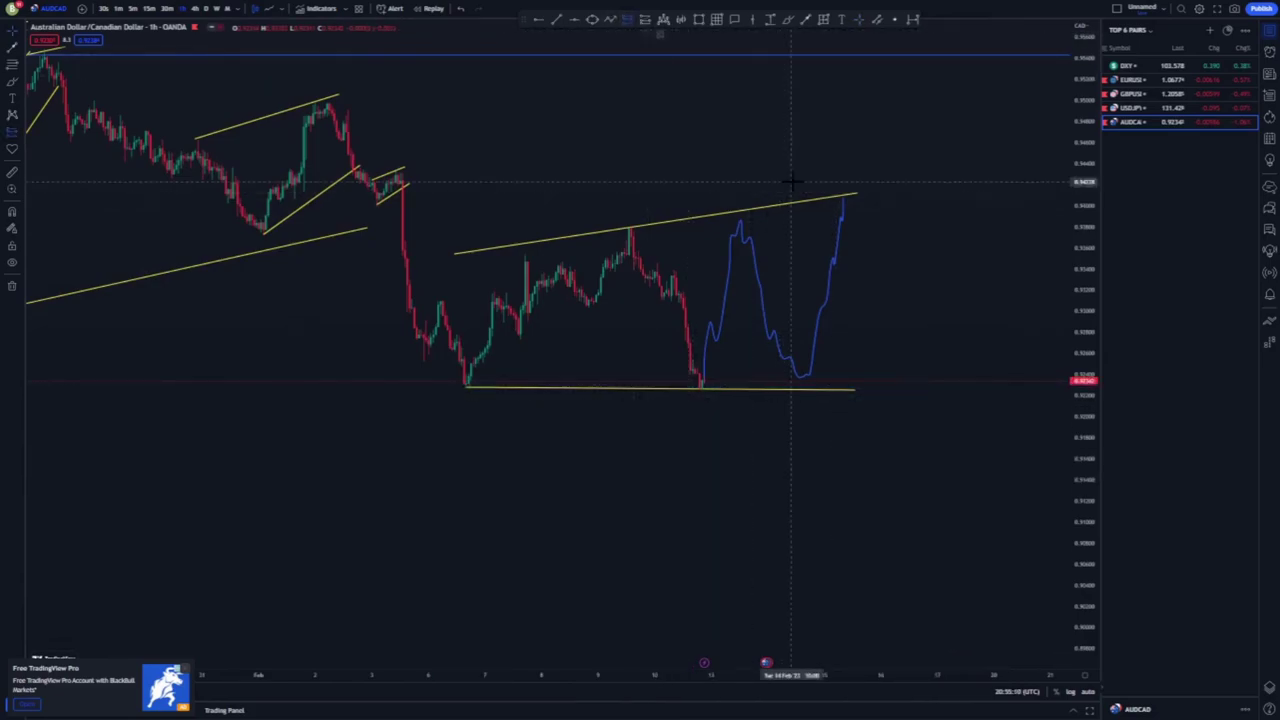
pyautogui.click(843, 197)
pyautogui.moveTo(844, 140); pyautogui.dragTo(844, 174)
pyautogui.moveTo(835, 317); pyautogui.dragTo(808, 305)
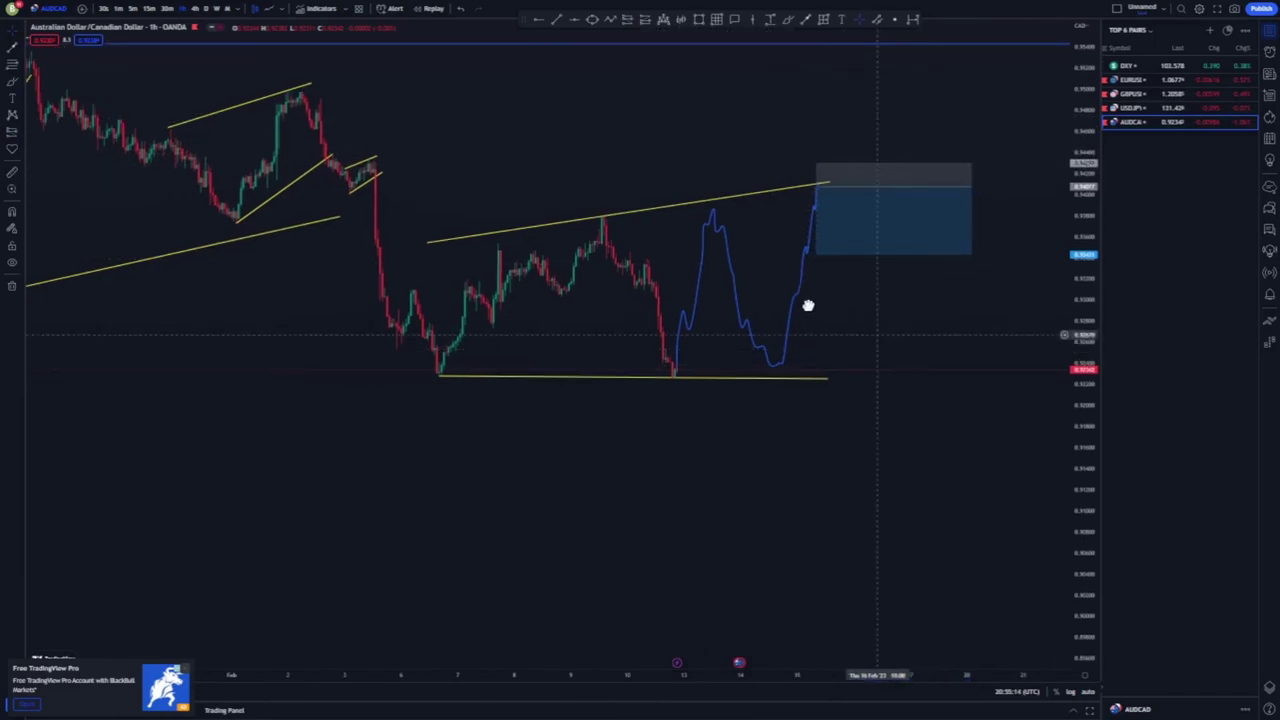
pyautogui.scroll(-5, 869, 431)
pyautogui.moveTo(881, 222); pyautogui.dragTo(881, 347)
# Step: Lower the short position's target to about 0.862, just above the lower horizontal level
pyautogui.moveTo(750, 447); pyautogui.dragTo(651, 441)
pyautogui.scroll(-2, 650, 440)
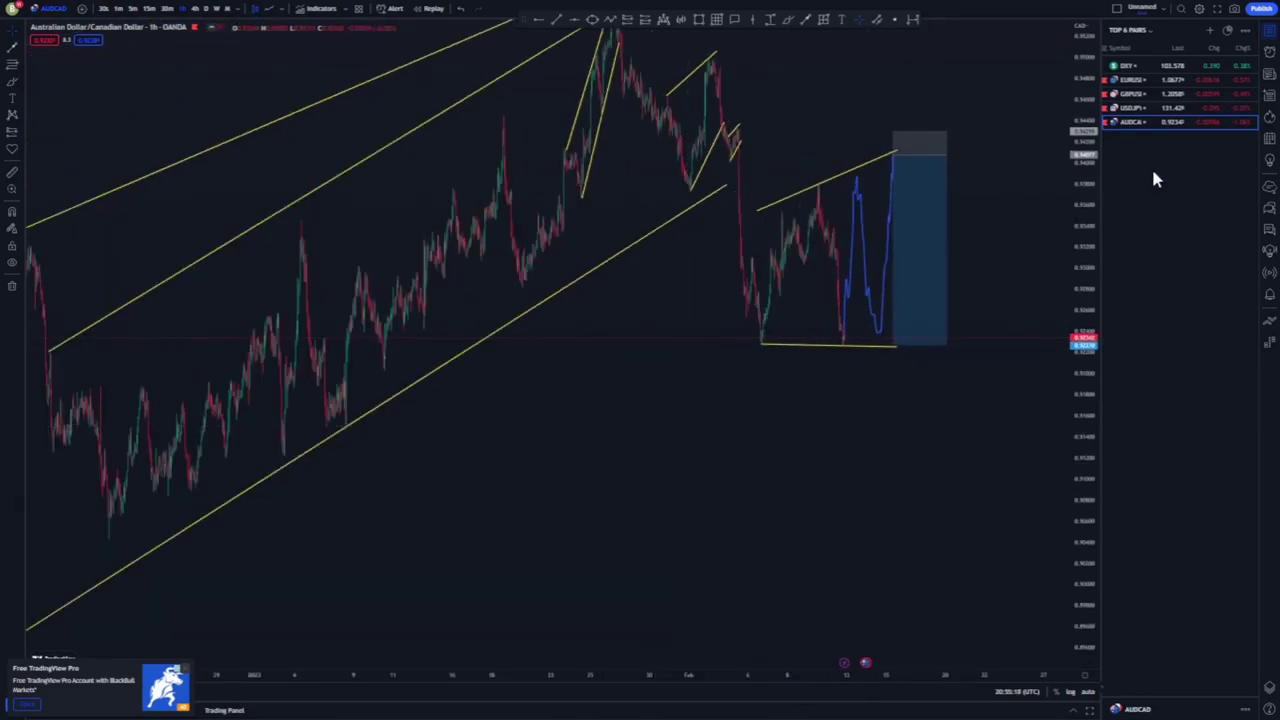
pyautogui.moveTo(1085, 97); pyautogui.dragTo(1085, 480)
pyautogui.moveTo(905, 534); pyautogui.dragTo(836, 497)
pyautogui.moveTo(826, 310); pyautogui.dragTo(811, 612)
pyautogui.scroll(2, 753, 431)
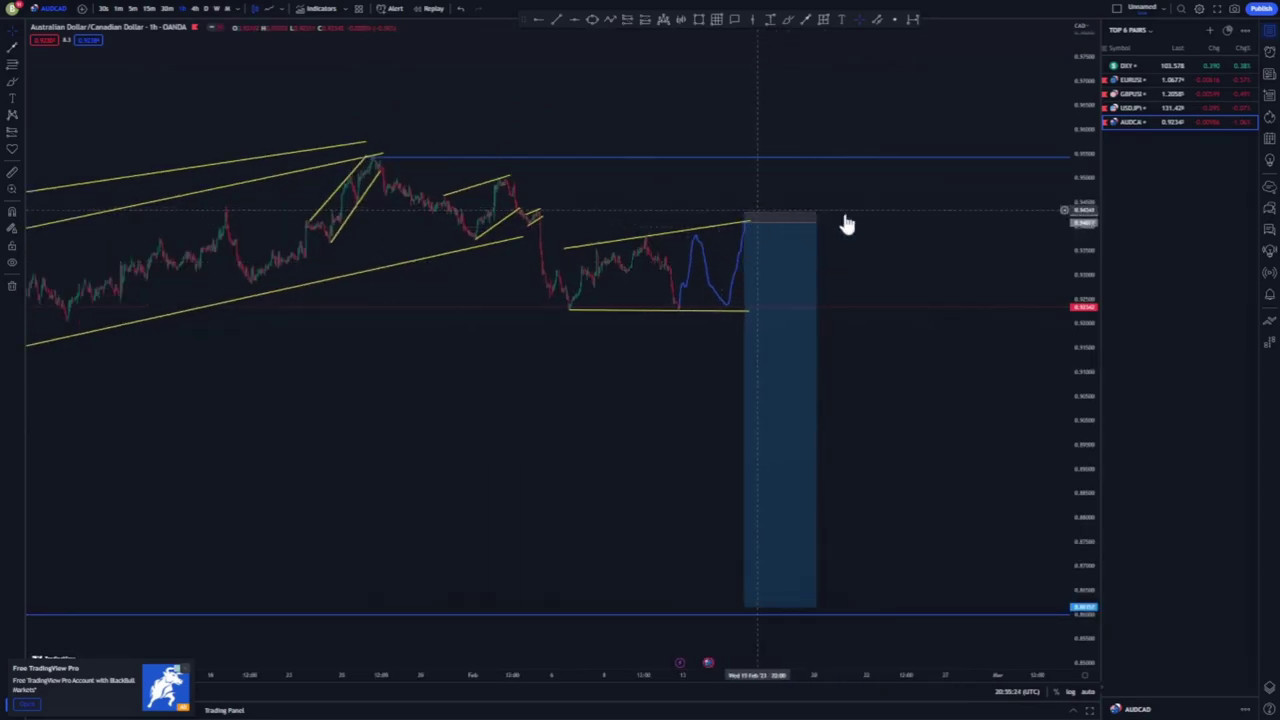
# Step: Widen the short position's stop to about 0.9445 and its target to about 0.8596, and delete the position
pyautogui.moveTo(749, 215); pyautogui.dragTo(743, 206)
pyautogui.moveTo(745, 607); pyautogui.dragTo(745, 616)
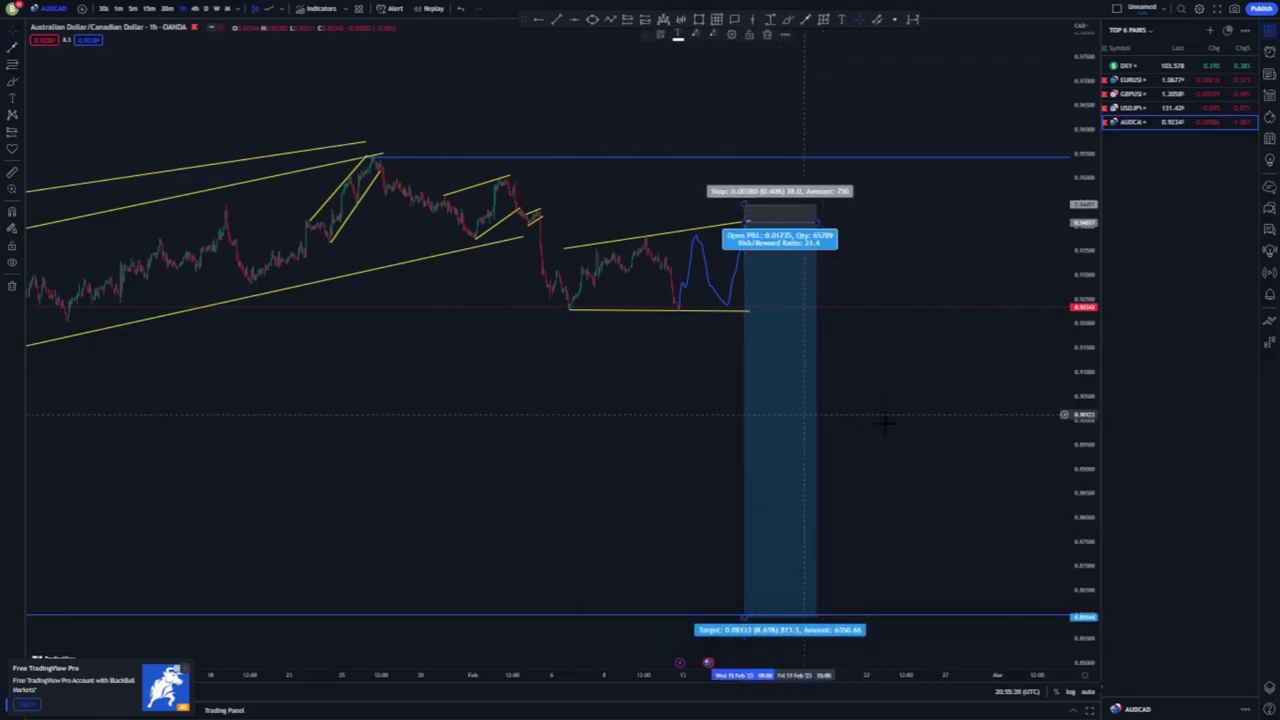
pyautogui.press('Delete')
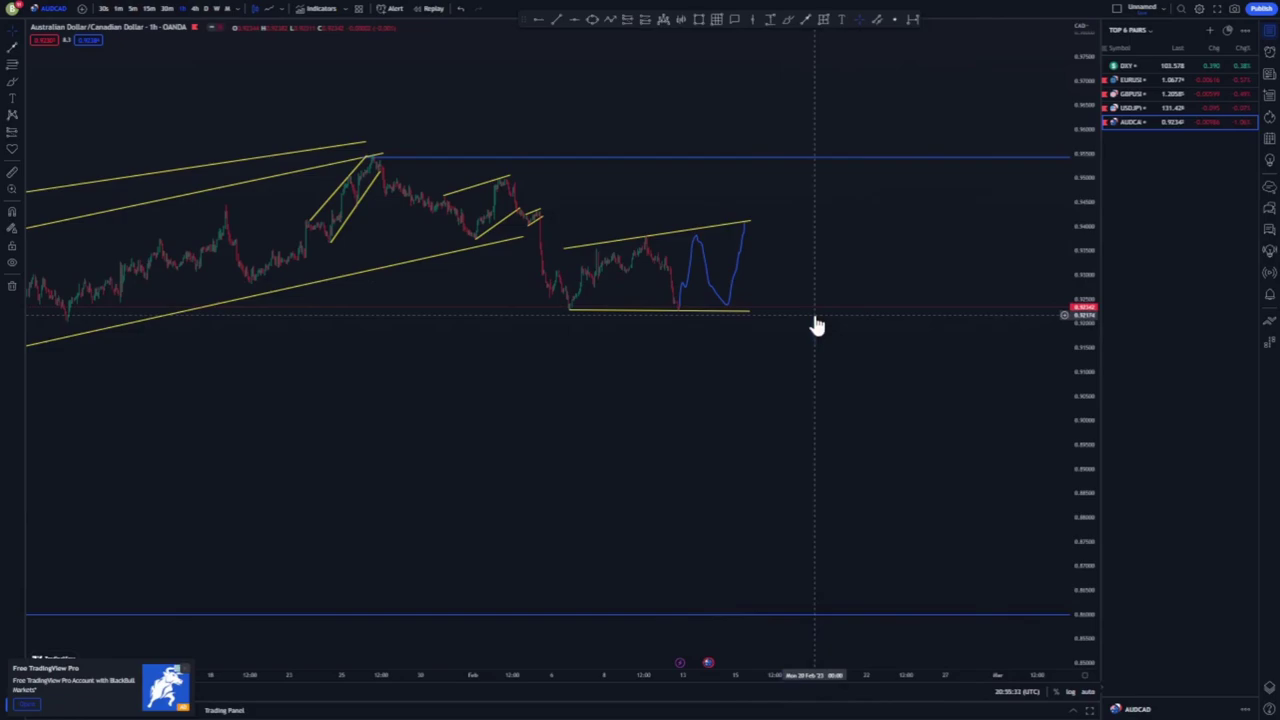
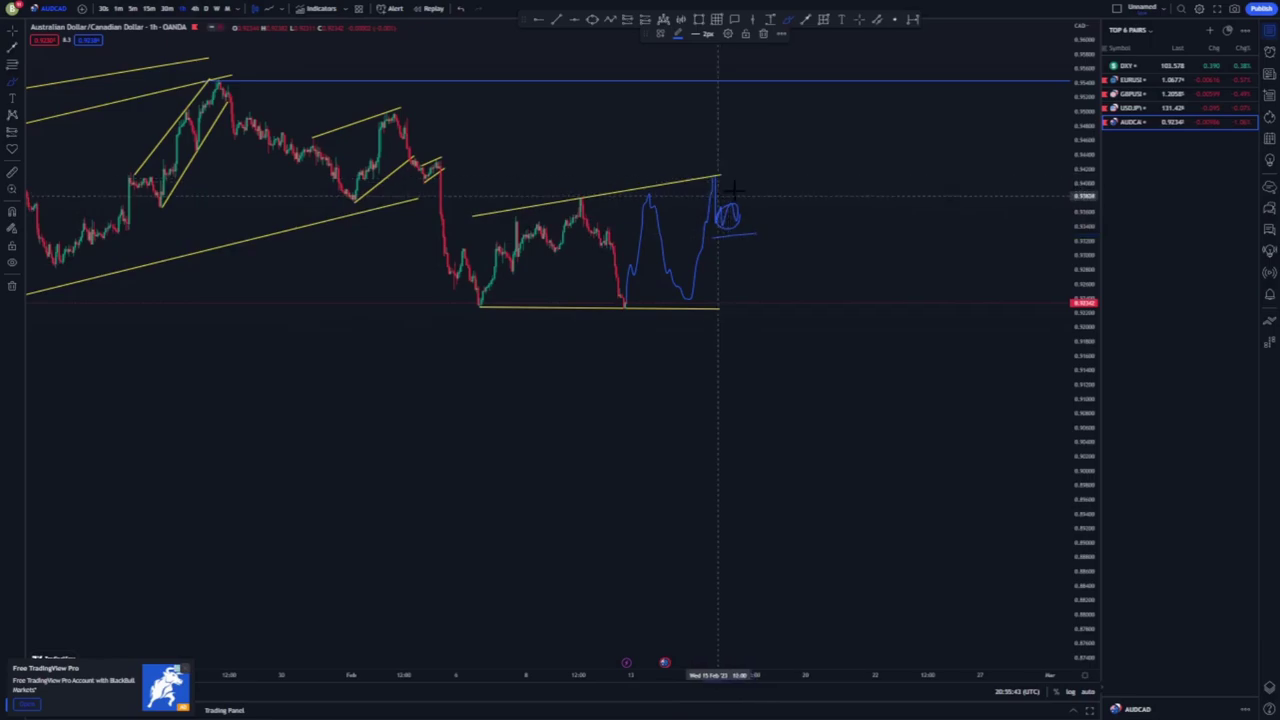
# Step: Undo the brush marks, short position, projected path and channel extension, back to the original 6–9 February channel and horizontal ray
pyautogui.click(435, 8)
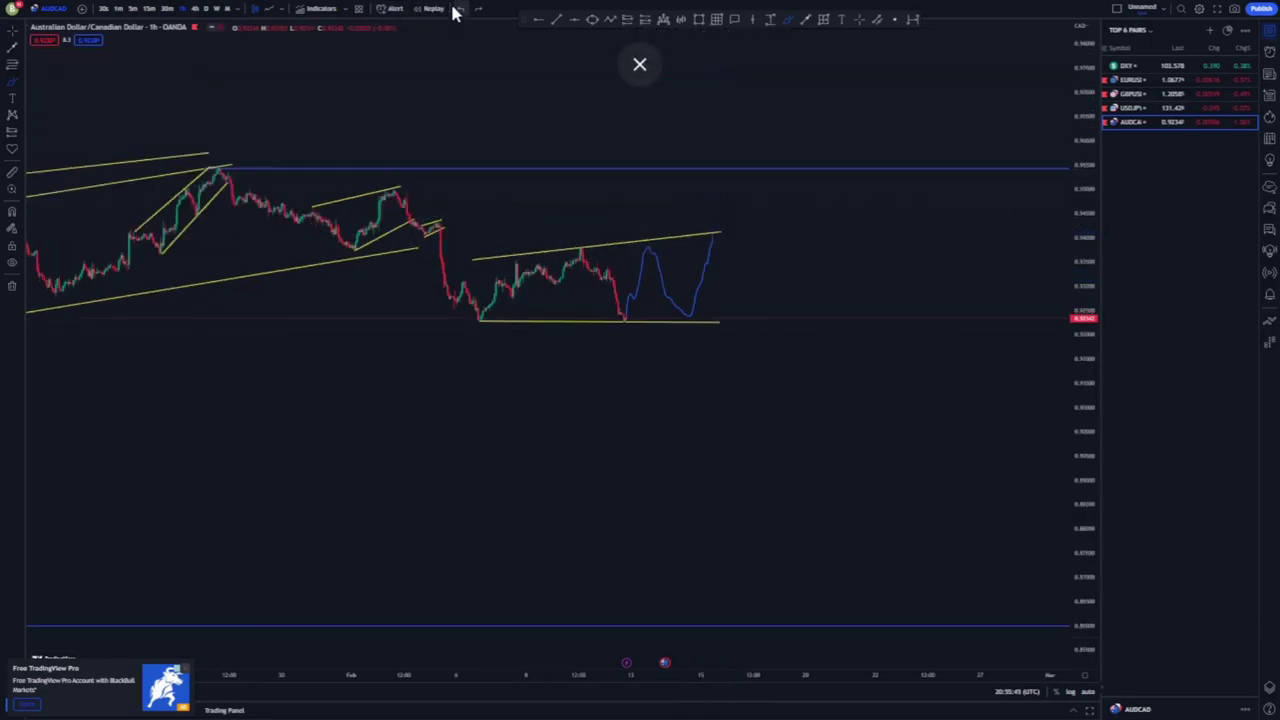
pyautogui.click(456, 9)
pyautogui.click(456, 9)
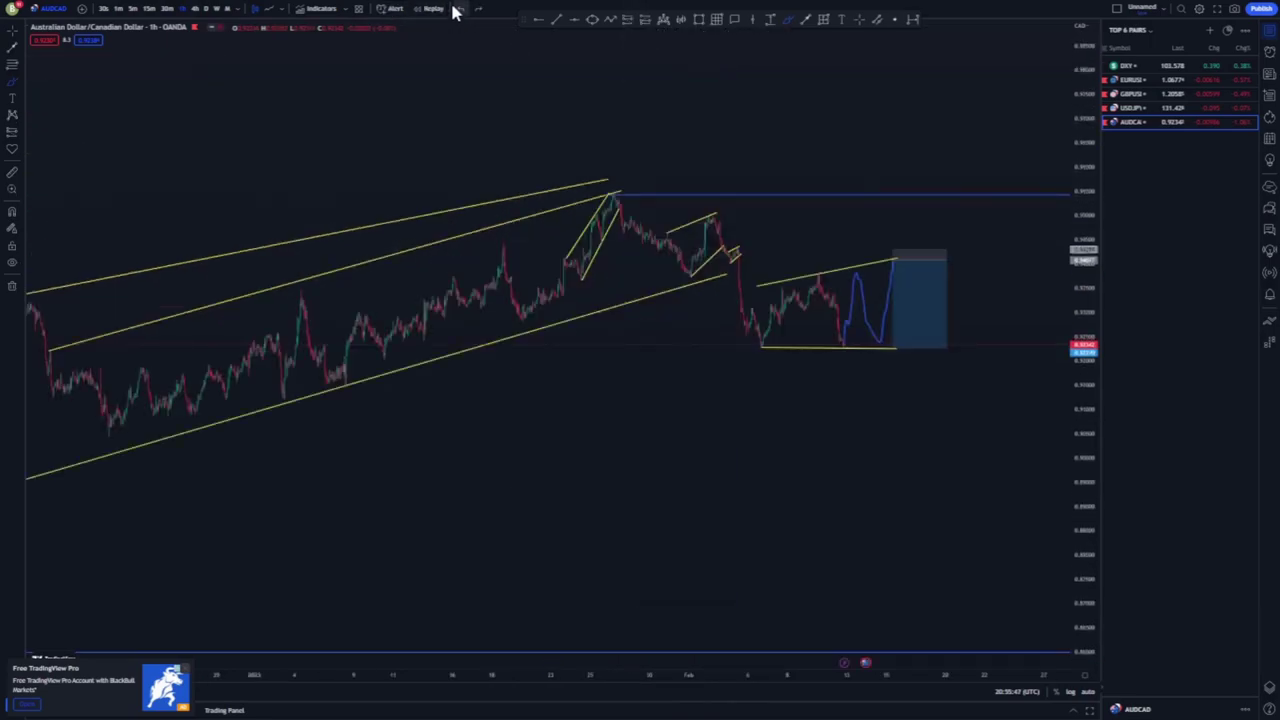
pyautogui.click(456, 9)
pyautogui.click(456, 9)
pyautogui.click(456, 9)
pyautogui.click(456, 9)
pyautogui.click(456, 9)
pyautogui.click(456, 9)
pyautogui.click(456, 9)
pyautogui.click(456, 9)
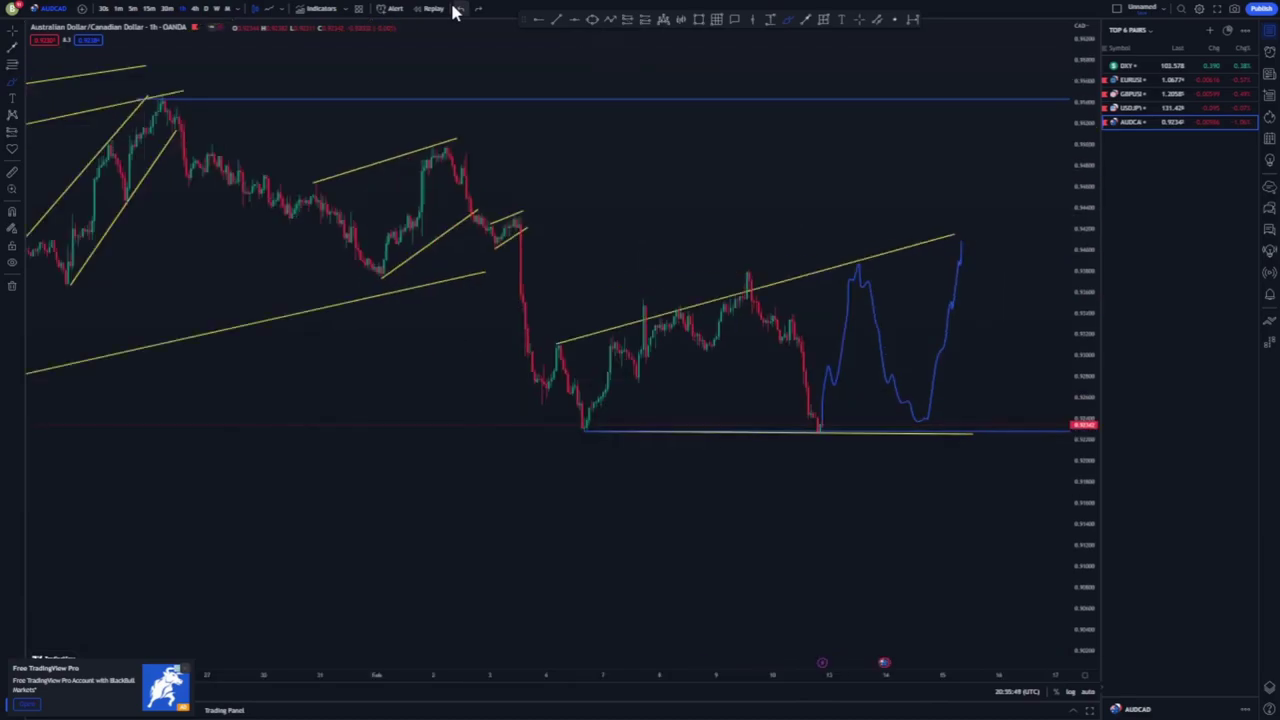
pyautogui.click(456, 9)
pyautogui.click(456, 9)
pyautogui.click(456, 9)
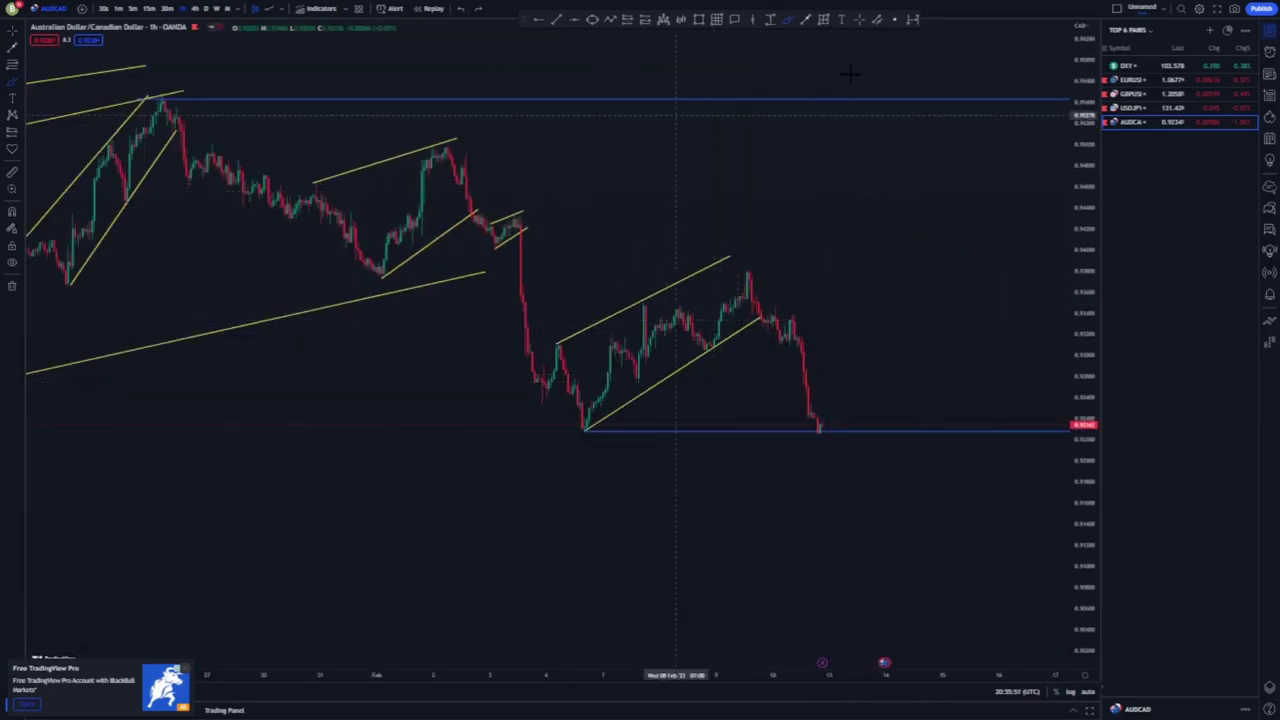
# Step: Brush a circle around the 6 February low and a short drop-and-consolidation path below the horizontal ray
pyautogui.click(822, 430)
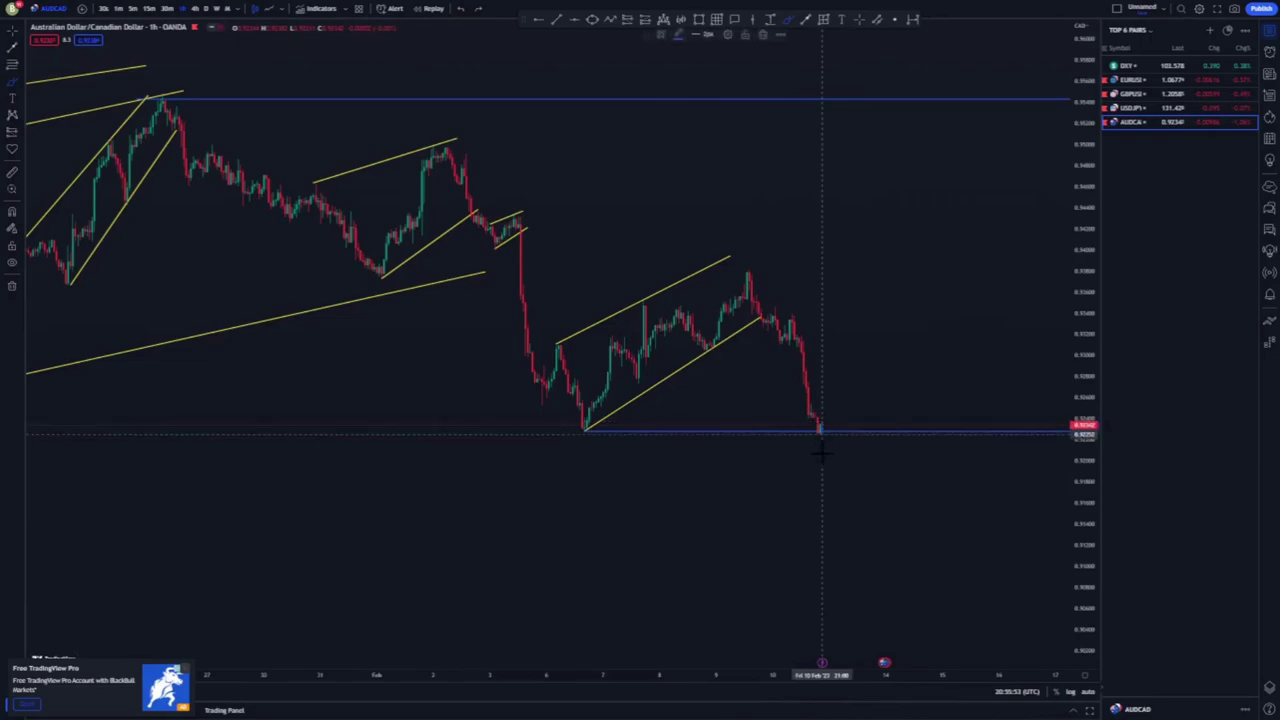
pyautogui.moveTo(602, 428)
pyautogui.mouseDown()
pyautogui.moveTo(566, 426)
pyautogui.moveTo(597, 428)
pyautogui.mouseUp()
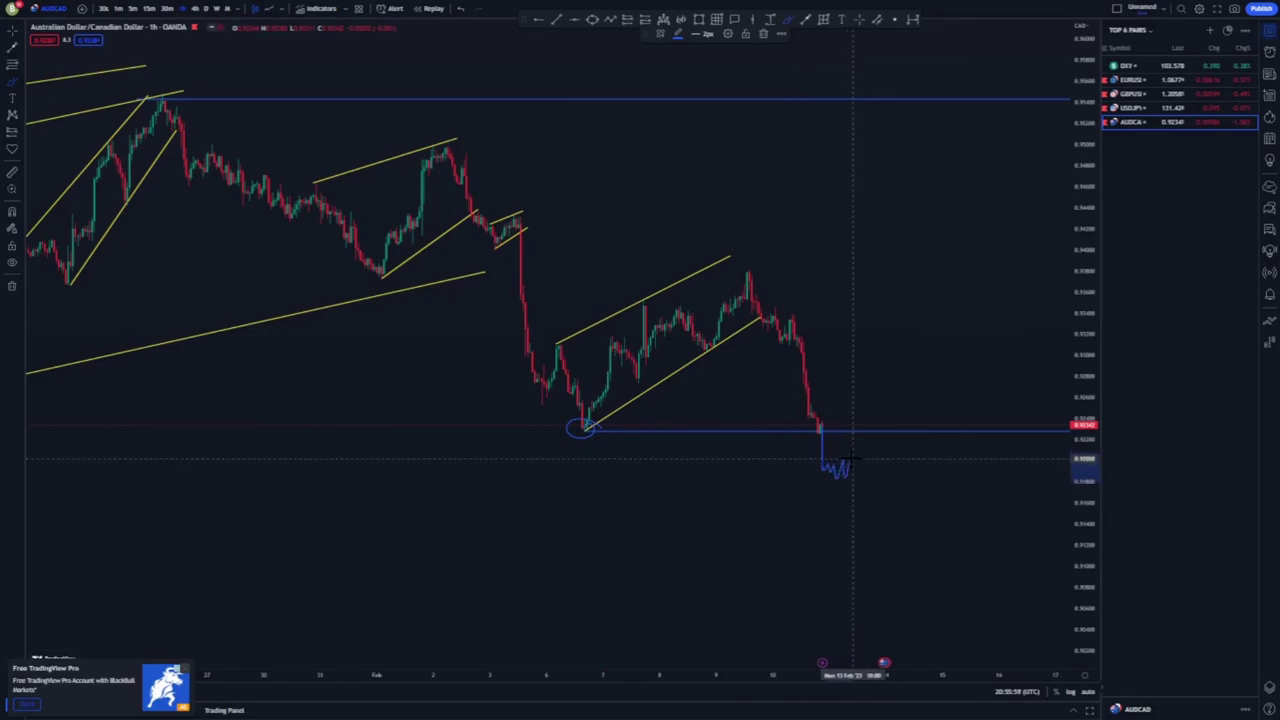
pyautogui.moveTo(850, 458); pyautogui.dragTo(826, 460)
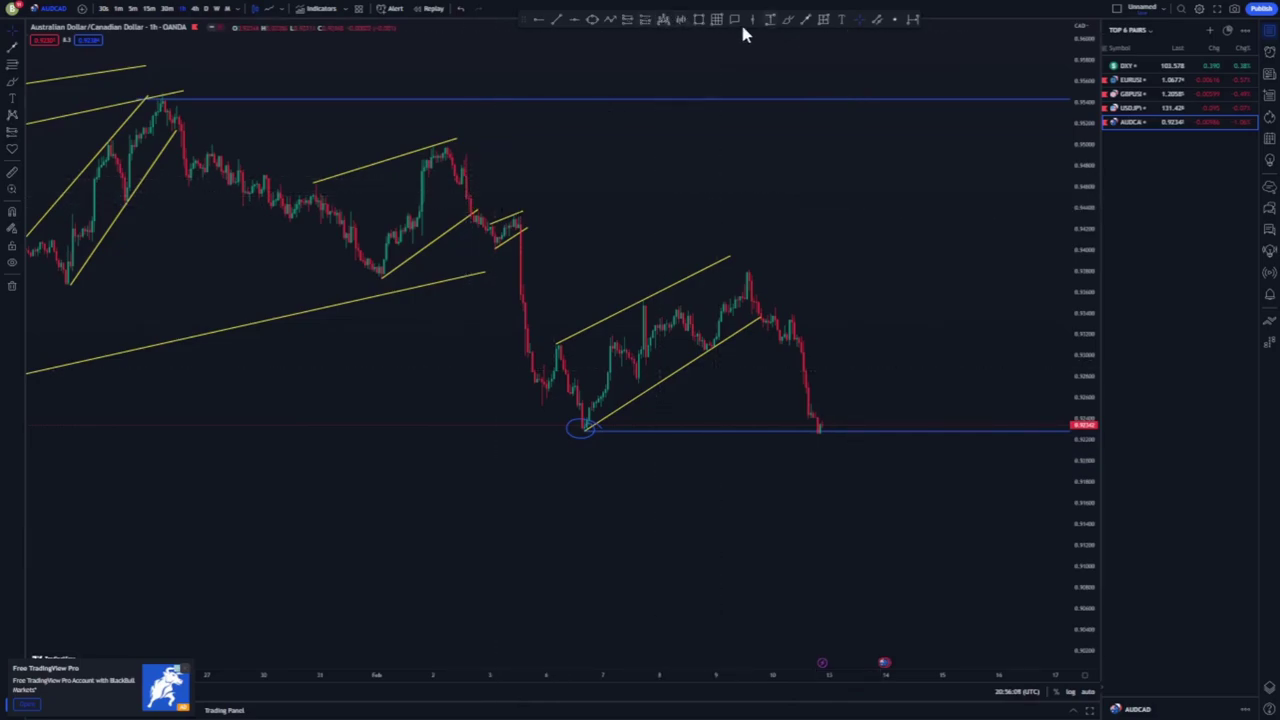
# Step: Copy the 2–6 February bars as a bars pattern just below the ray from 10 February, and delete the circle
pyautogui.click(488, 189)
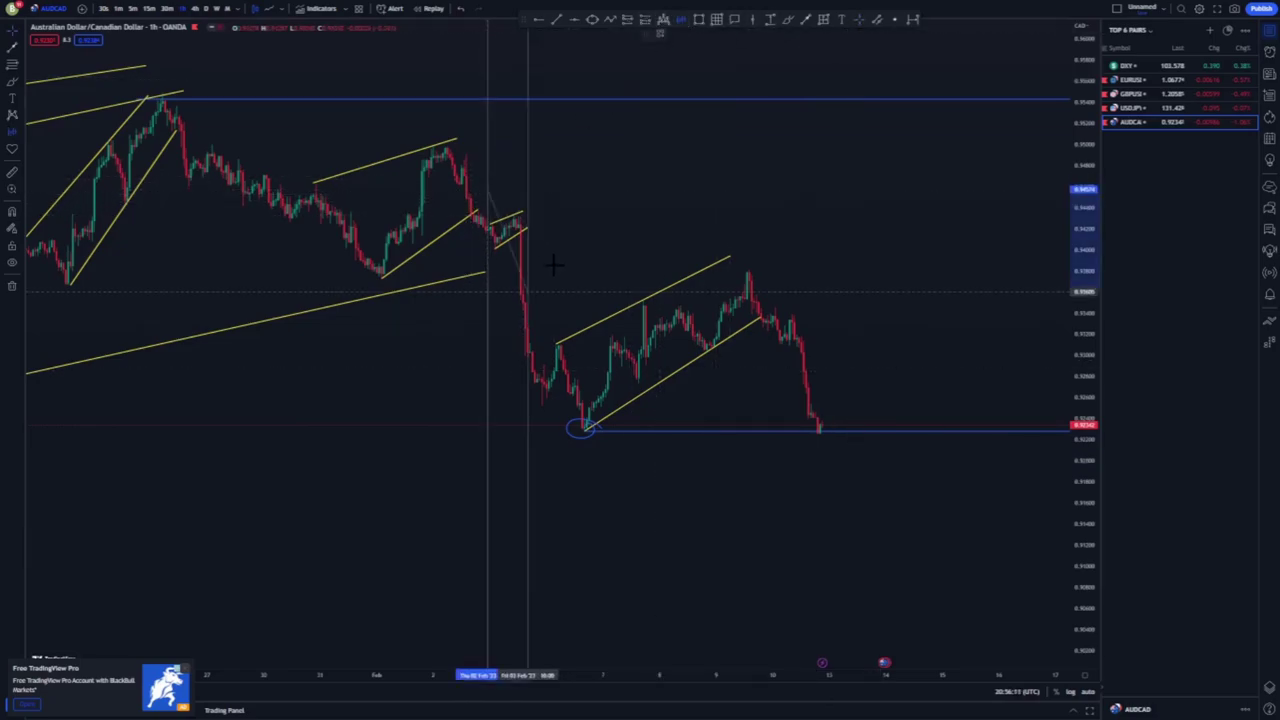
pyautogui.click(561, 305)
pyautogui.moveTo(511, 195)
pyautogui.mouseDown()
pyautogui.moveTo(785, 454)
pyautogui.moveTo(835, 457)
pyautogui.moveTo(836, 443)
pyautogui.mouseUp()
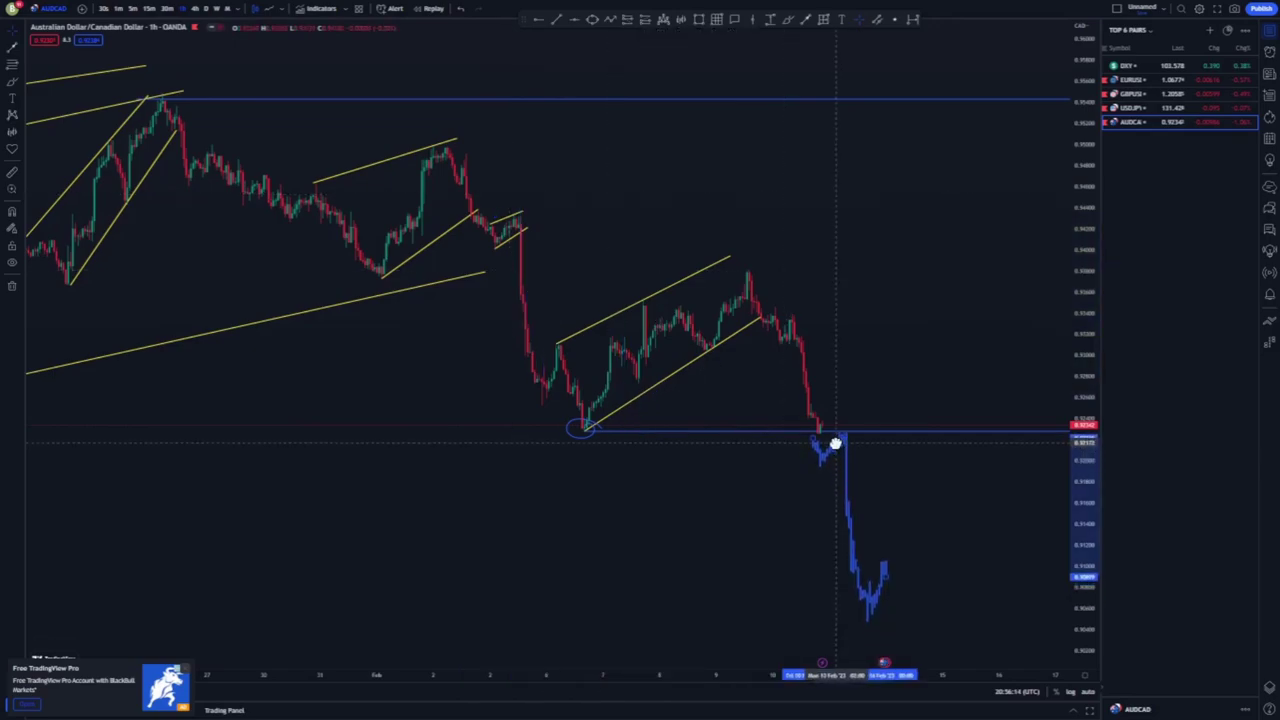
pyautogui.click(576, 425)
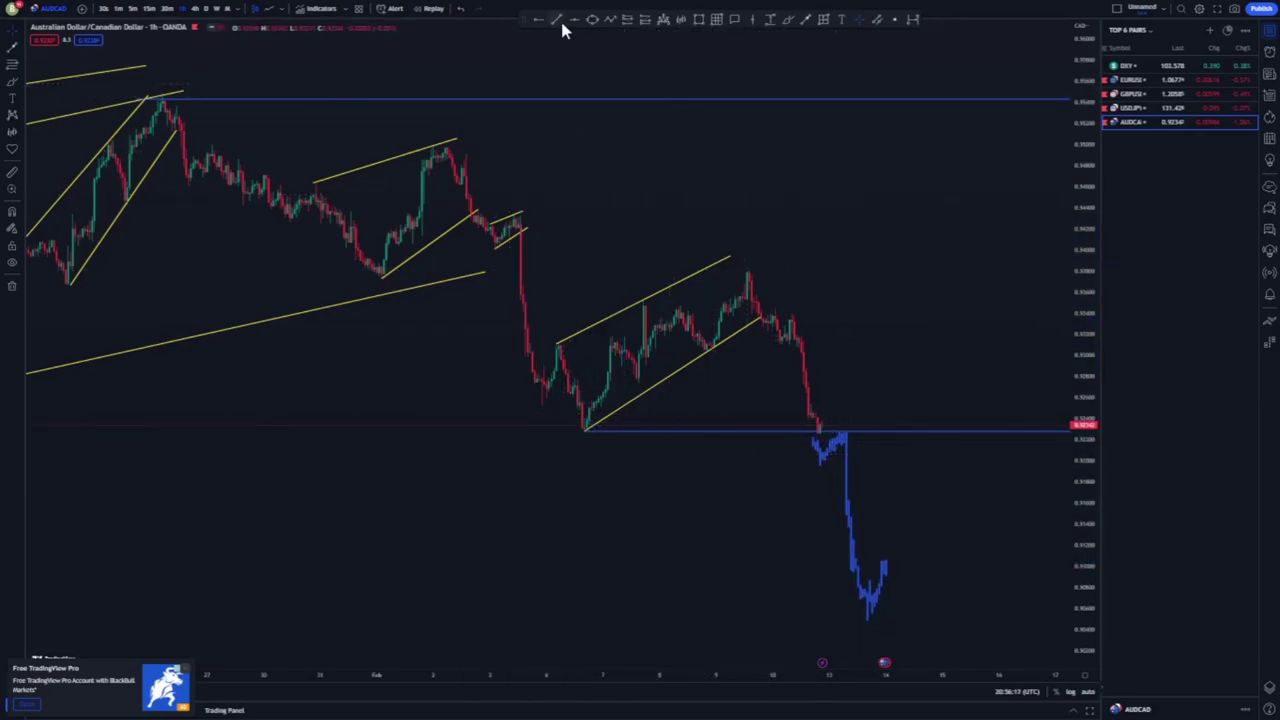
# Step: Draw two rising trend lines enclosing the small consolidation at the start of the copied bars pattern
pyautogui.click(848, 438)
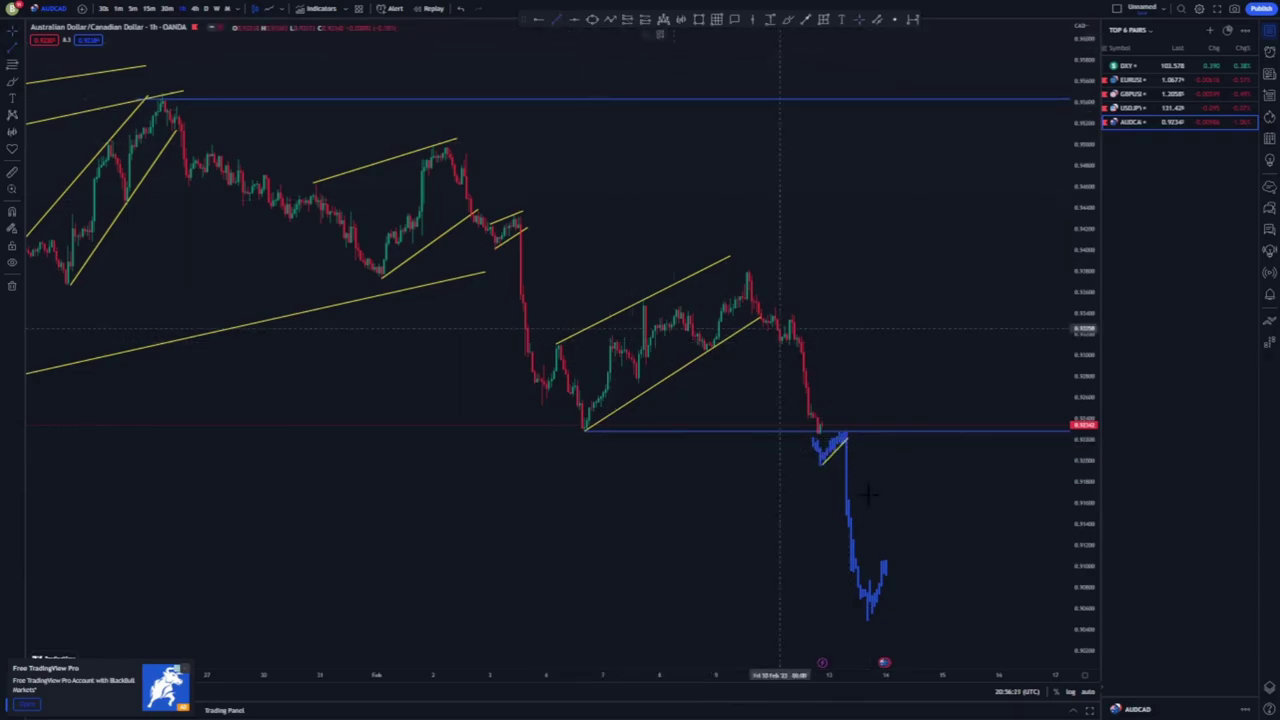
pyautogui.click(846, 428)
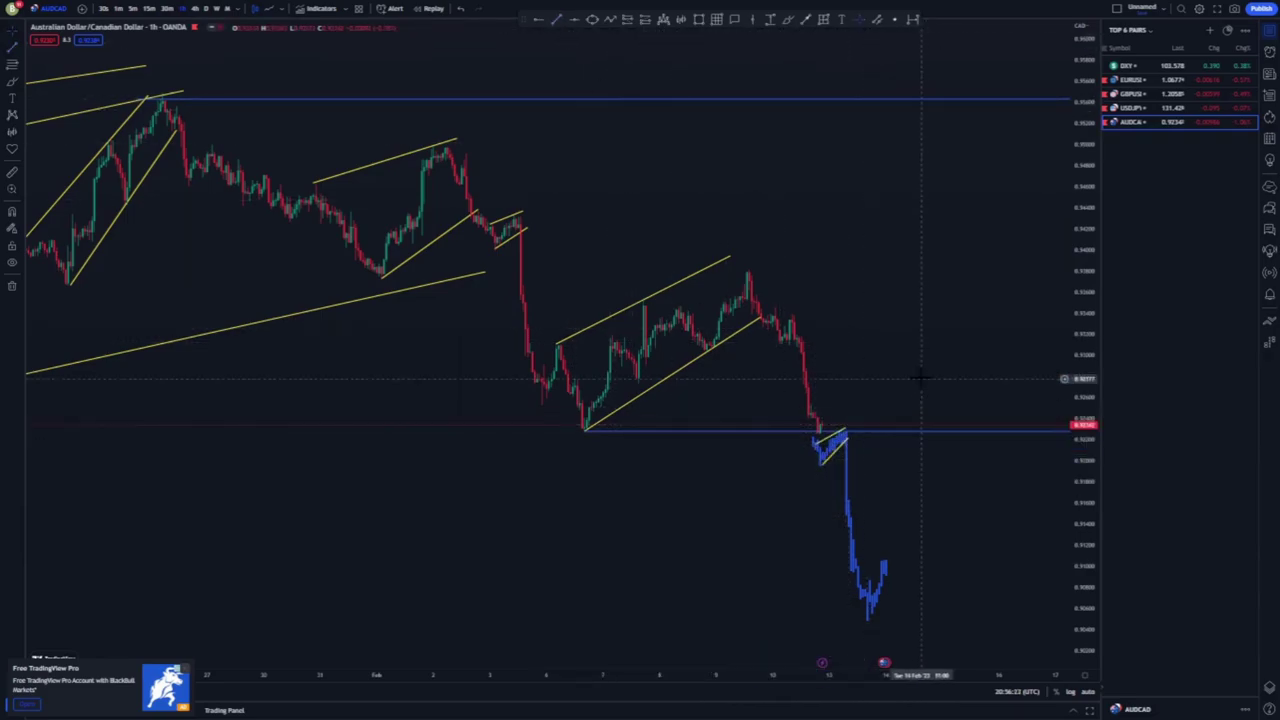
# Step: Place a short position at the small channel's breakdown, with entry about 0.9216 and stop about 0.9246
pyautogui.moveTo(919, 375); pyautogui.dragTo(869, 301)
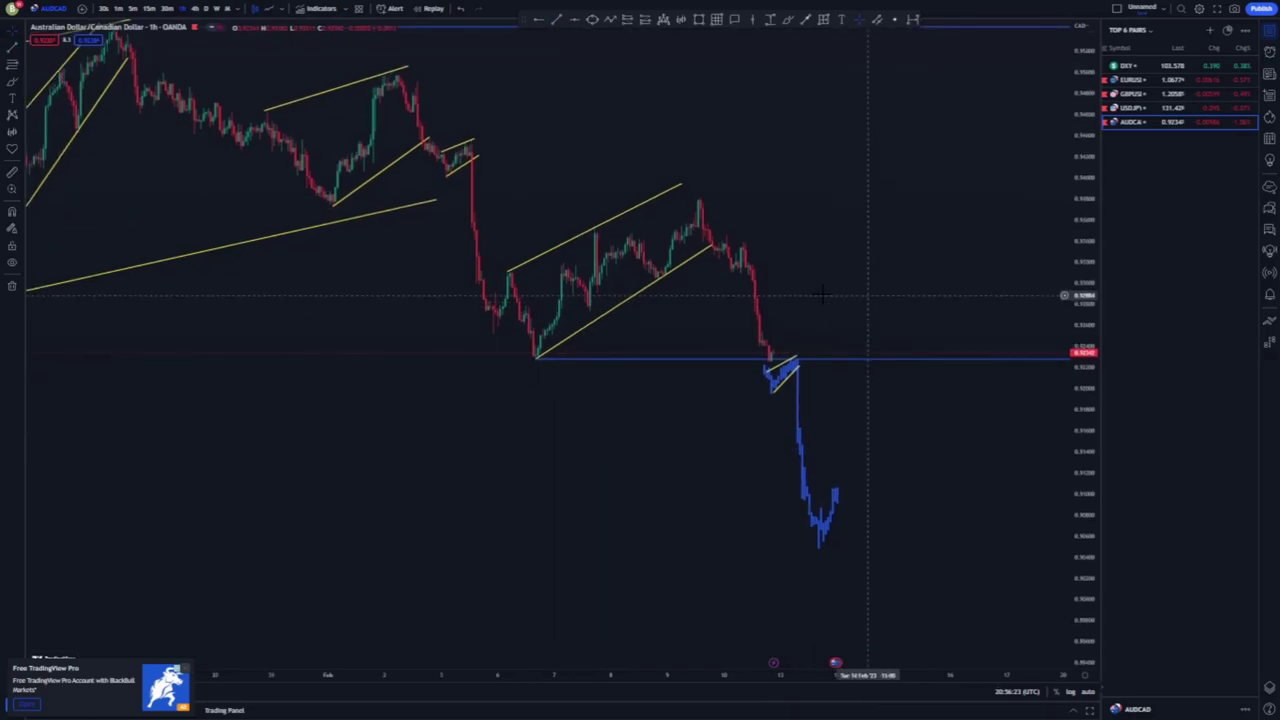
pyautogui.click(797, 370)
pyautogui.moveTo(797, 331); pyautogui.dragTo(797, 341)
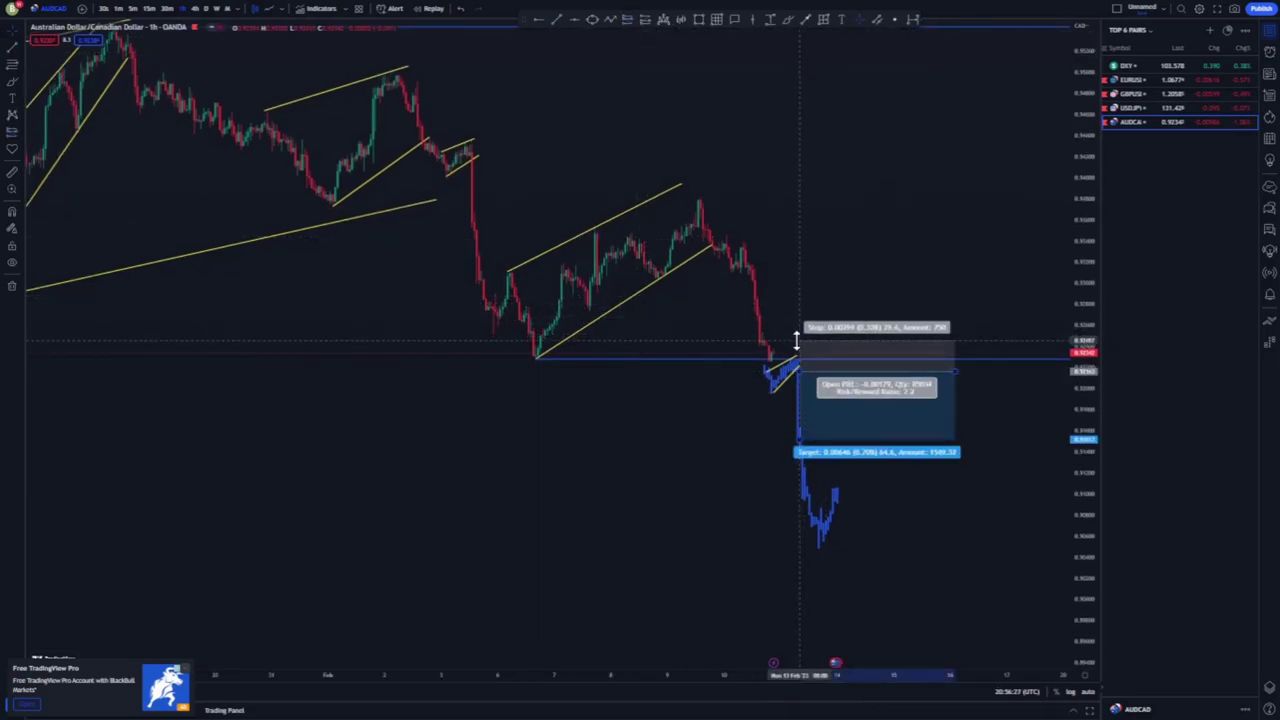
# Step: Lower the short position's target to the lower horizontal level at about 0.860
pyautogui.moveTo(583, 354); pyautogui.dragTo(523, 270)
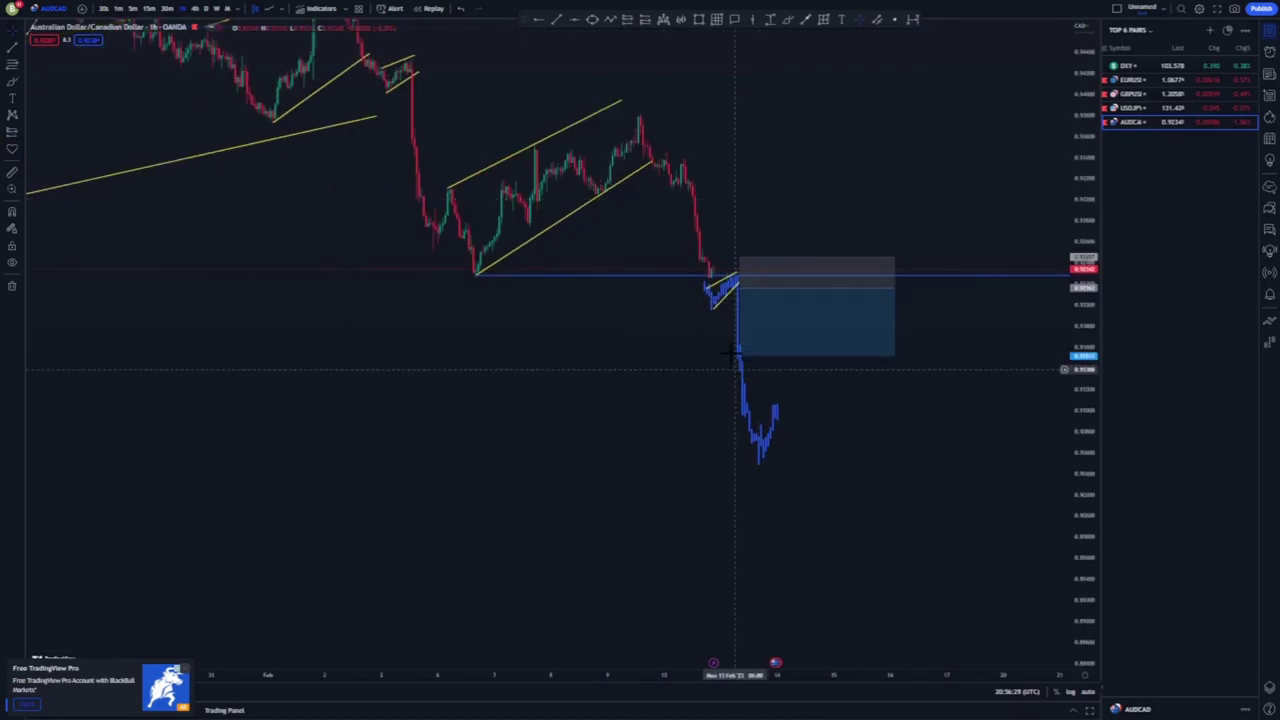
pyautogui.moveTo(738, 396); pyautogui.dragTo(737, 478)
pyautogui.scroll(-5, 580, 423)
pyautogui.moveTo(1086, 117); pyautogui.dragTo(1074, 416)
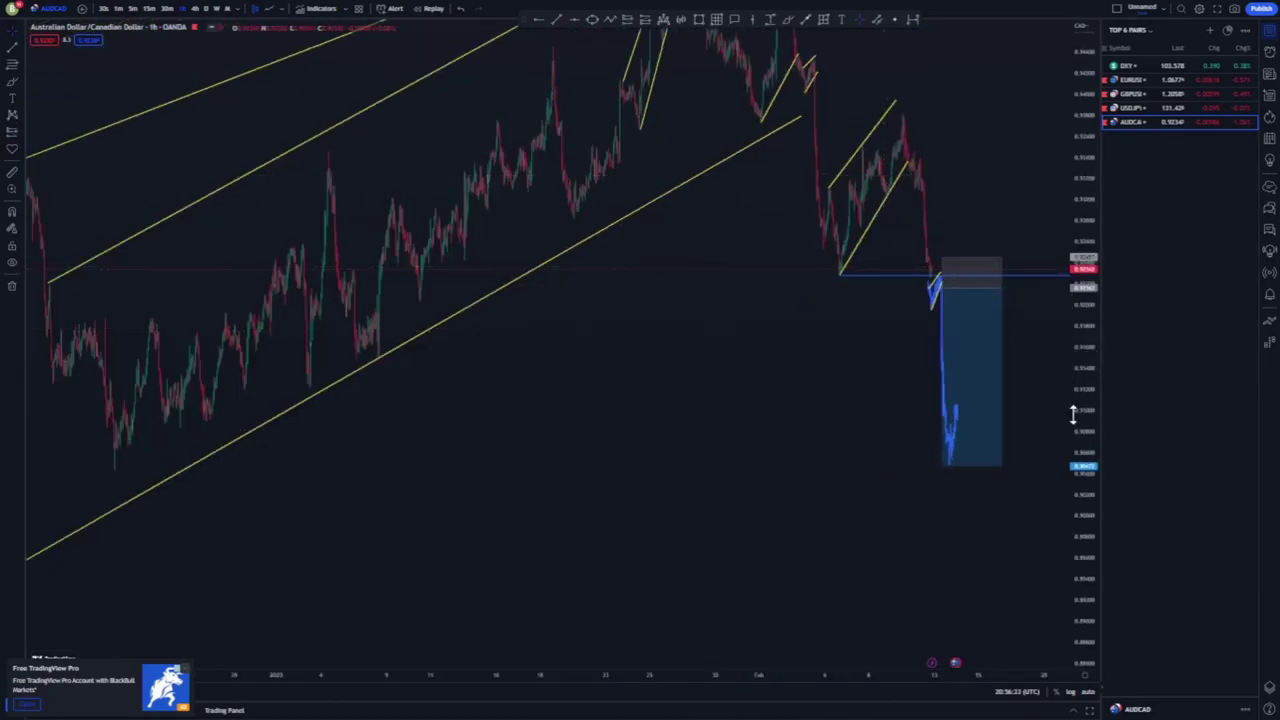
pyautogui.moveTo(720, 477); pyautogui.dragTo(627, 320)
pyautogui.moveTo(850, 255); pyautogui.dragTo(848, 525)
pyautogui.click(771, 460)
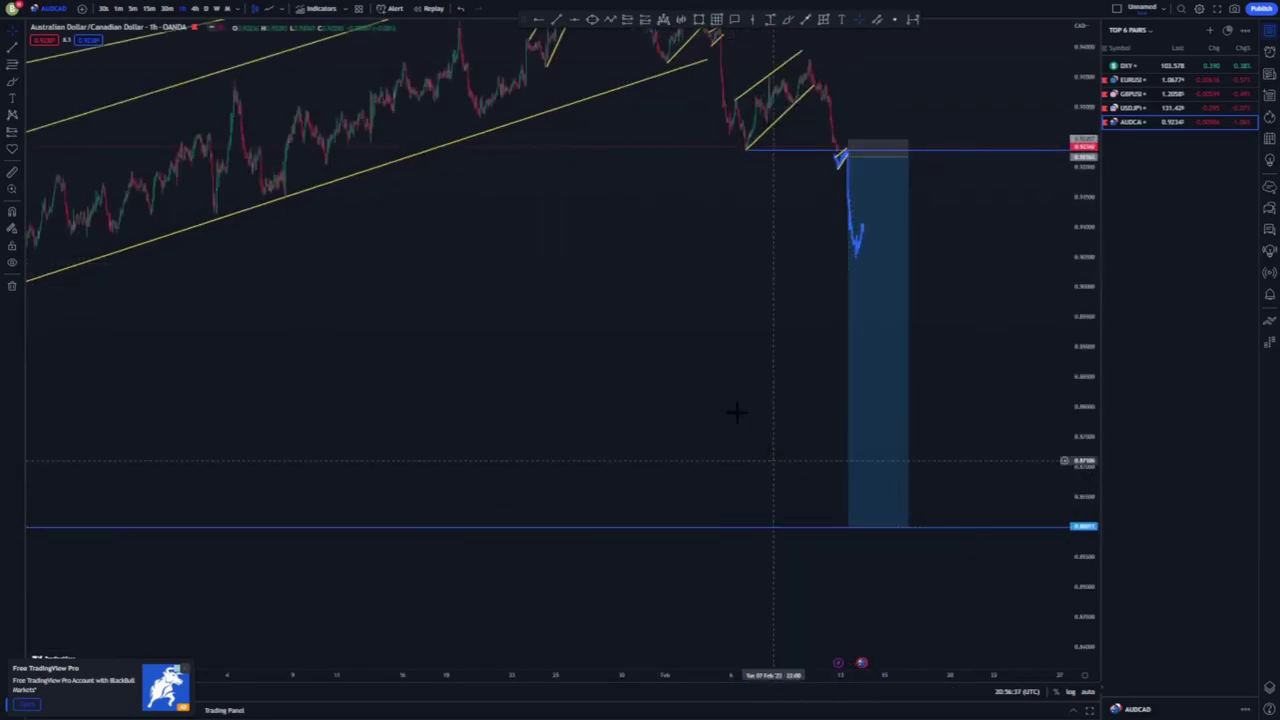
# Step: Brush a circle around the 9 February high at the channel's end and delete it
pyautogui.scroll(2, 680, 240)
pyautogui.moveTo(677, 274); pyautogui.dragTo(687, 394)
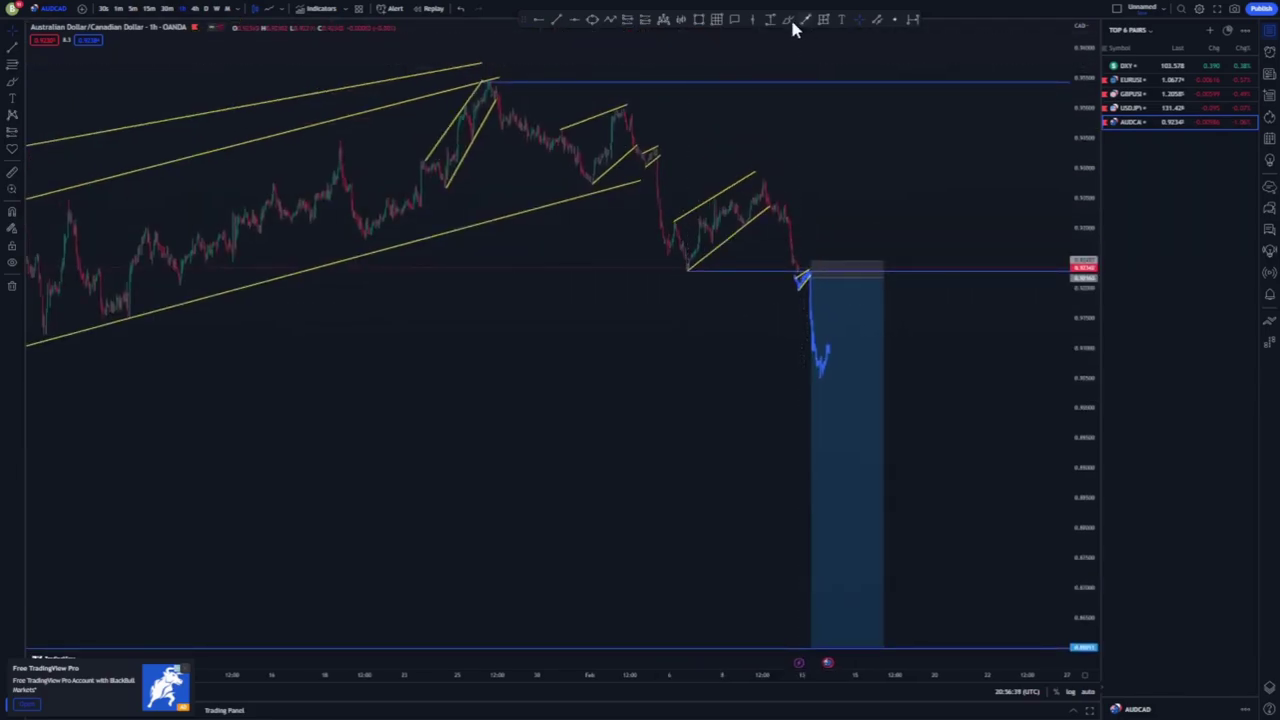
pyautogui.click(789, 18)
pyautogui.moveTo(782, 149)
pyautogui.mouseDown()
pyautogui.moveTo(752, 150)
pyautogui.moveTo(748, 163)
pyautogui.mouseUp()
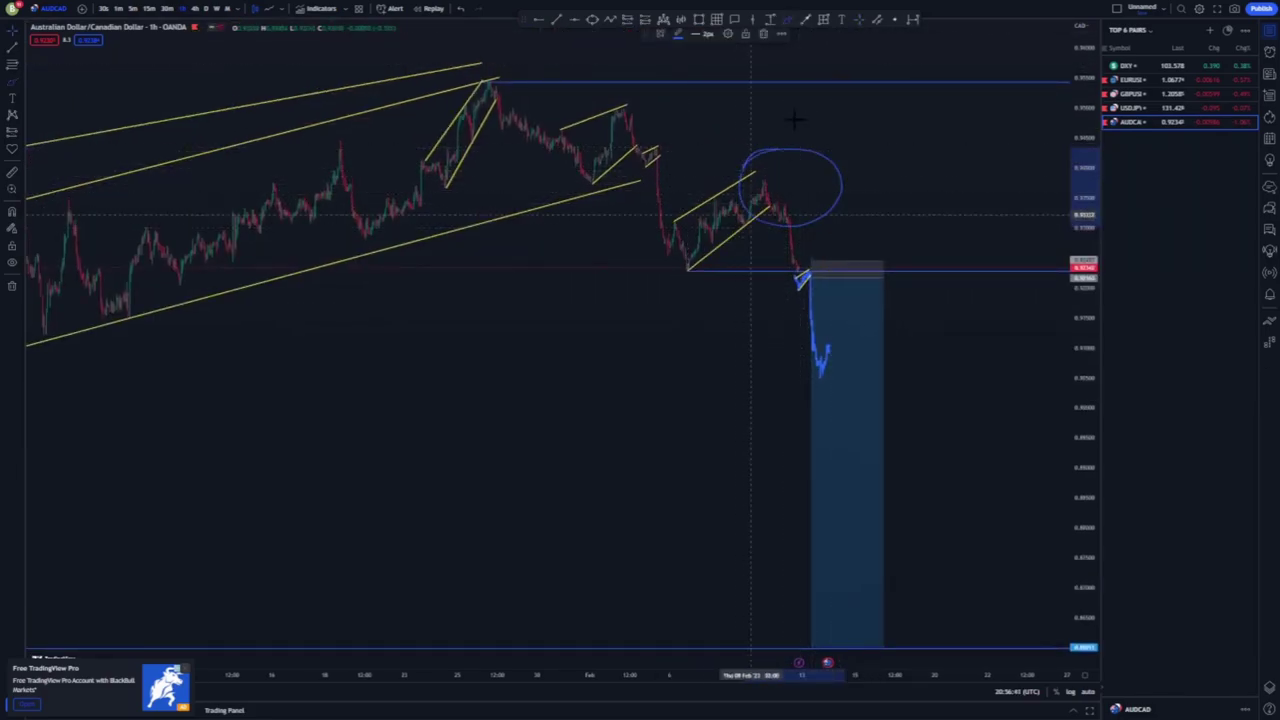
pyautogui.click(763, 34)
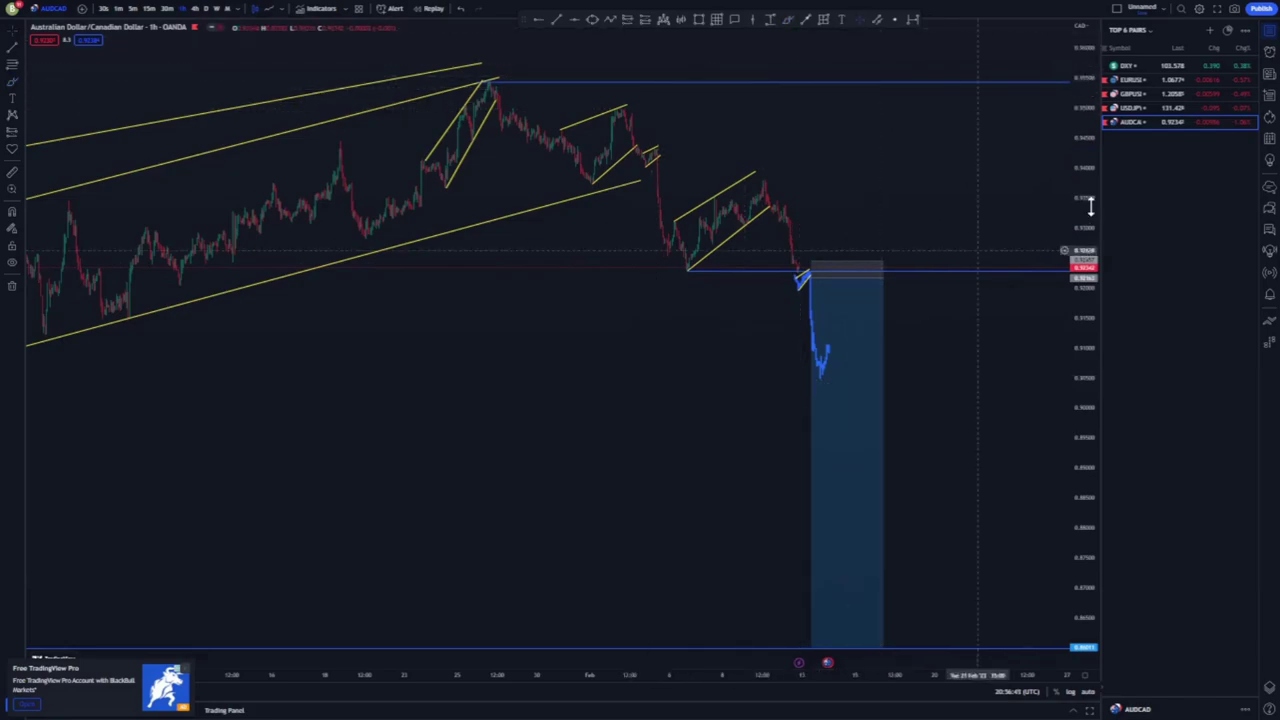
# Step: Delete the short position placed at the copied pattern's breakdown
pyautogui.moveTo(1091, 278); pyautogui.dragTo(1088, 440)
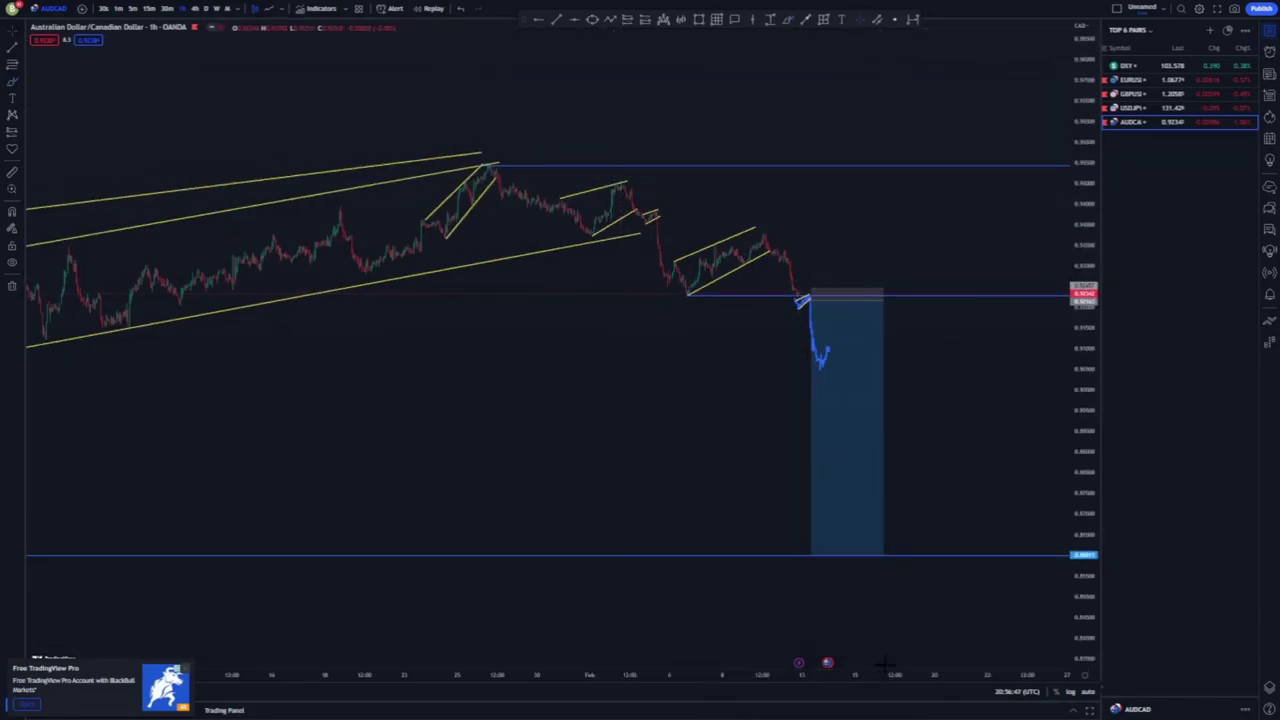
pyautogui.scroll(3, 885, 663)
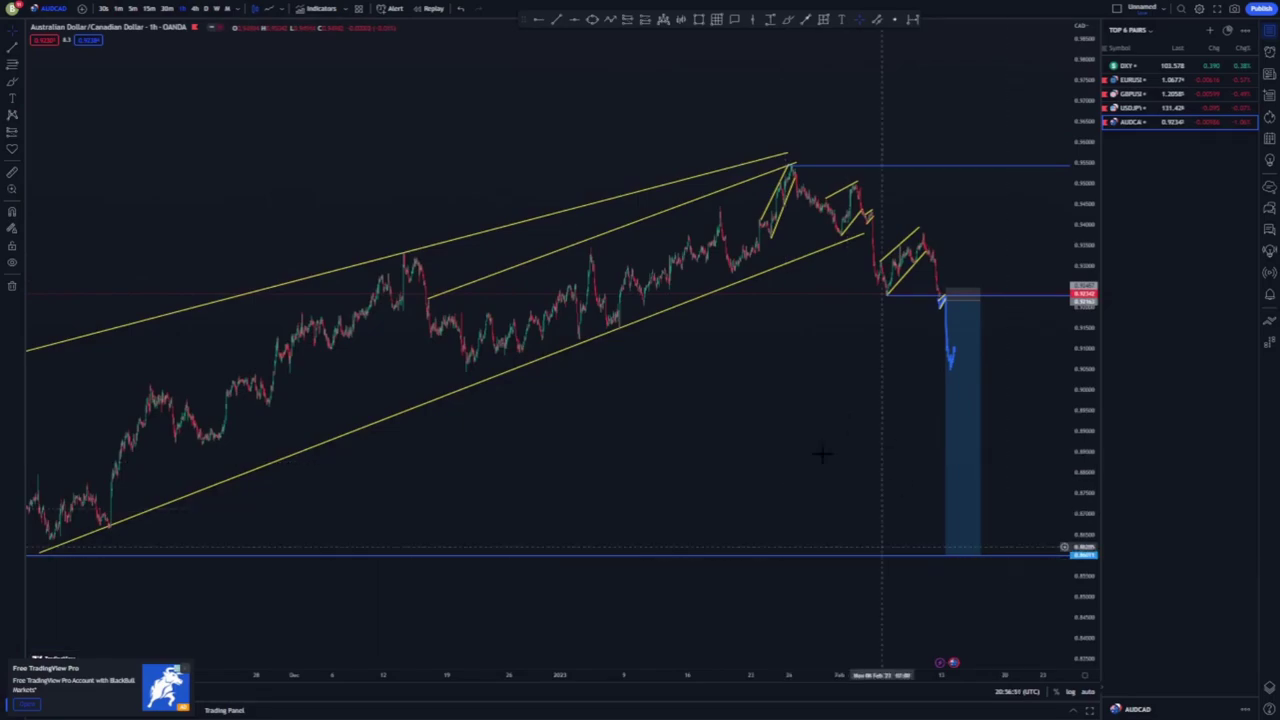
pyautogui.moveTo(1087, 491); pyautogui.dragTo(1087, 250)
pyautogui.scroll(1, 745, 545)
pyautogui.scroll(5, 745, 545)
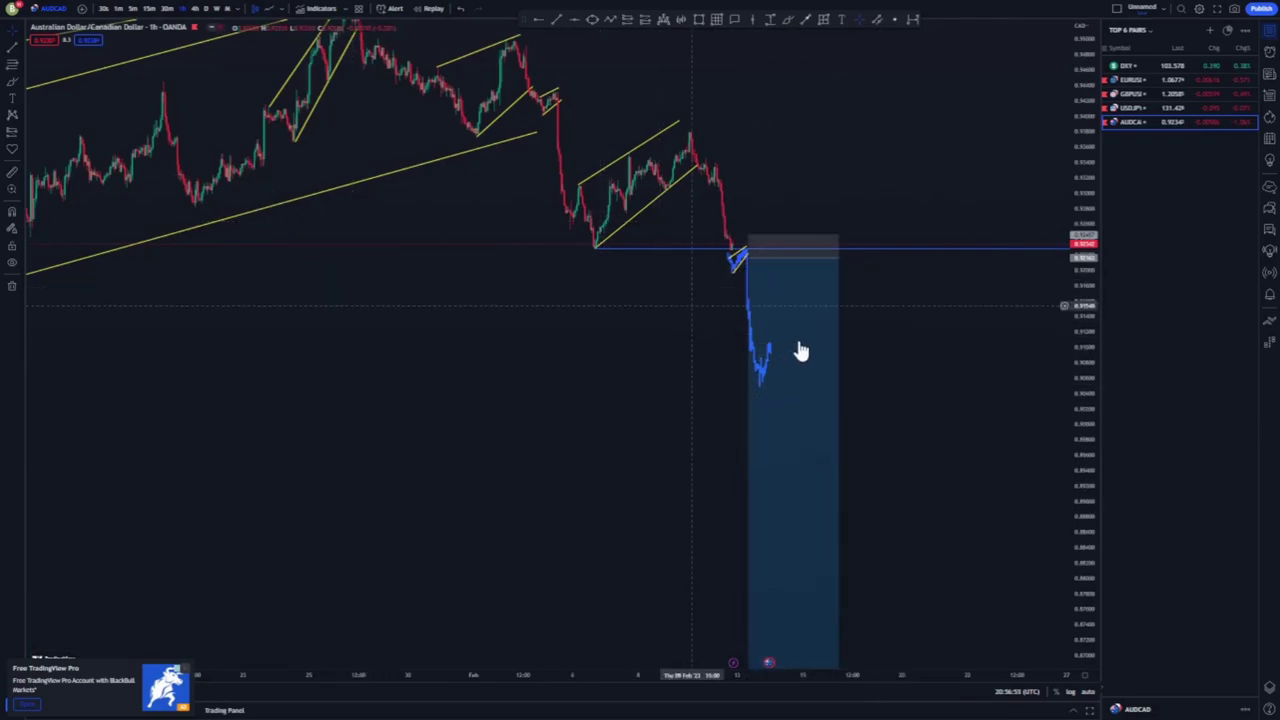
pyautogui.press('Delete')
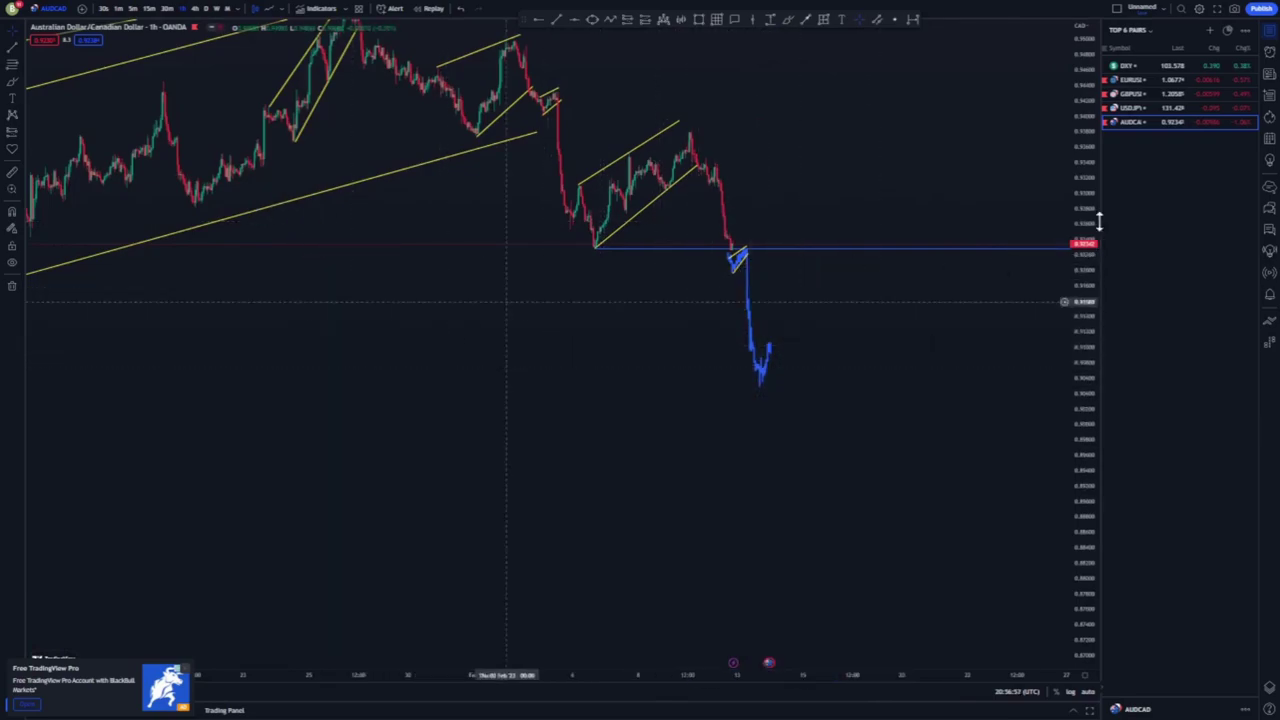